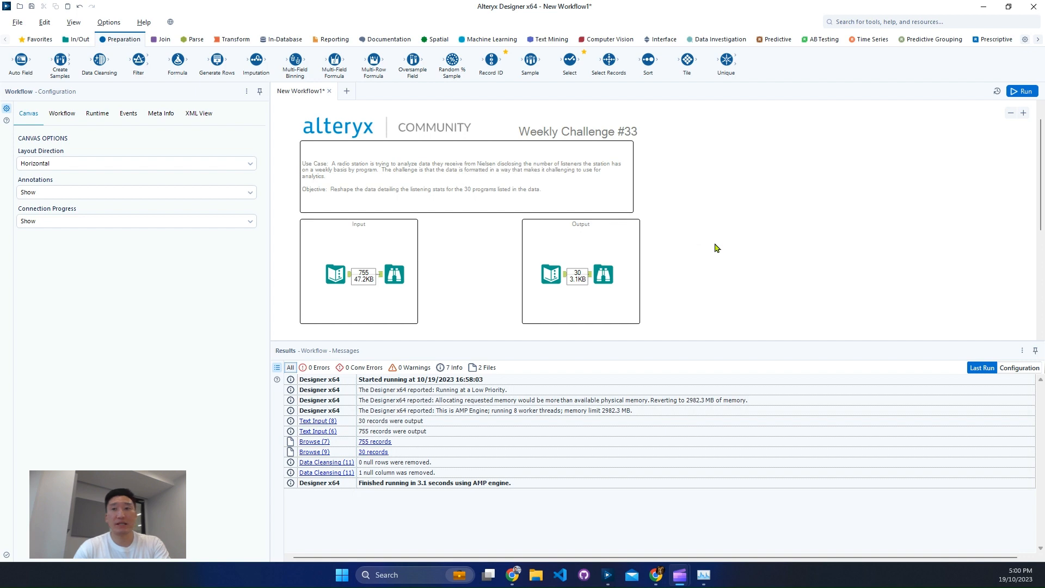
Examine the expected output records in the Output container's Browse tool, enlarging the results area
{"action": "scroll", "coordinate": [387, 222], "scroll_direction": "down", "scroll_amount": 2}
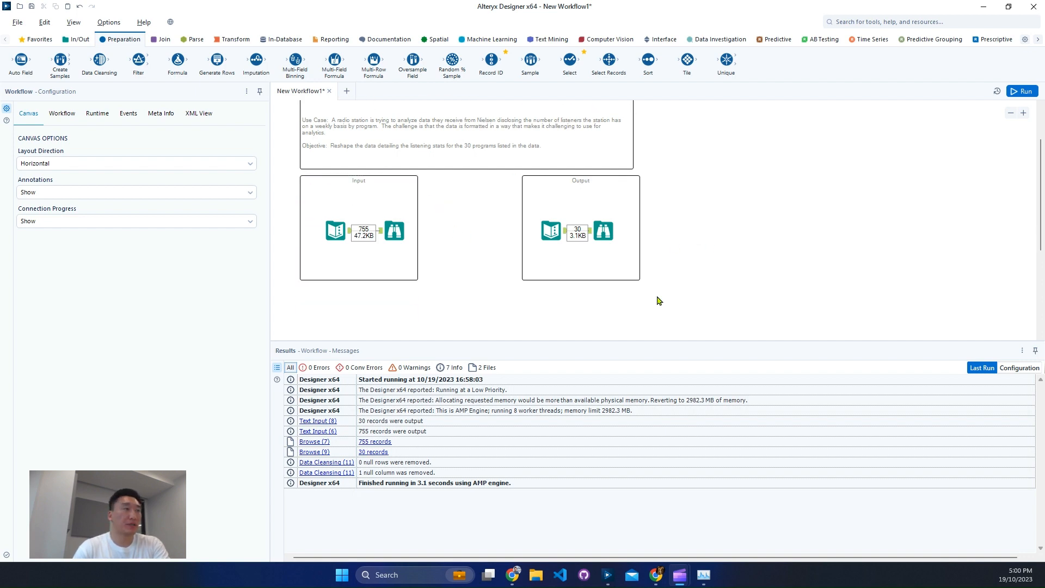
{"action": "left_click", "coordinate": [617, 233]}
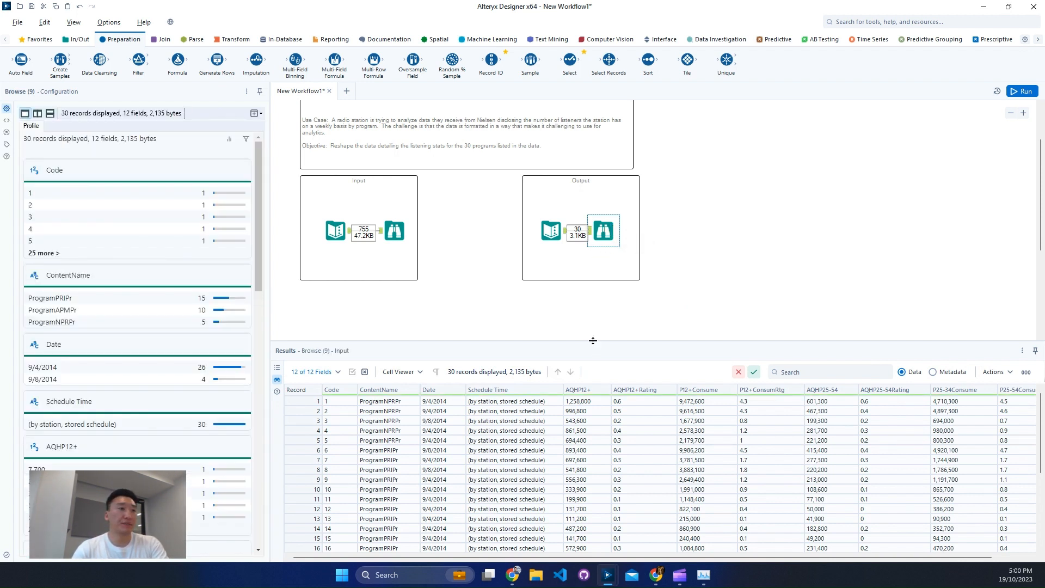
{"action": "left_click_drag", "start_coordinate": [593, 342], "coordinate": [587, 287]}
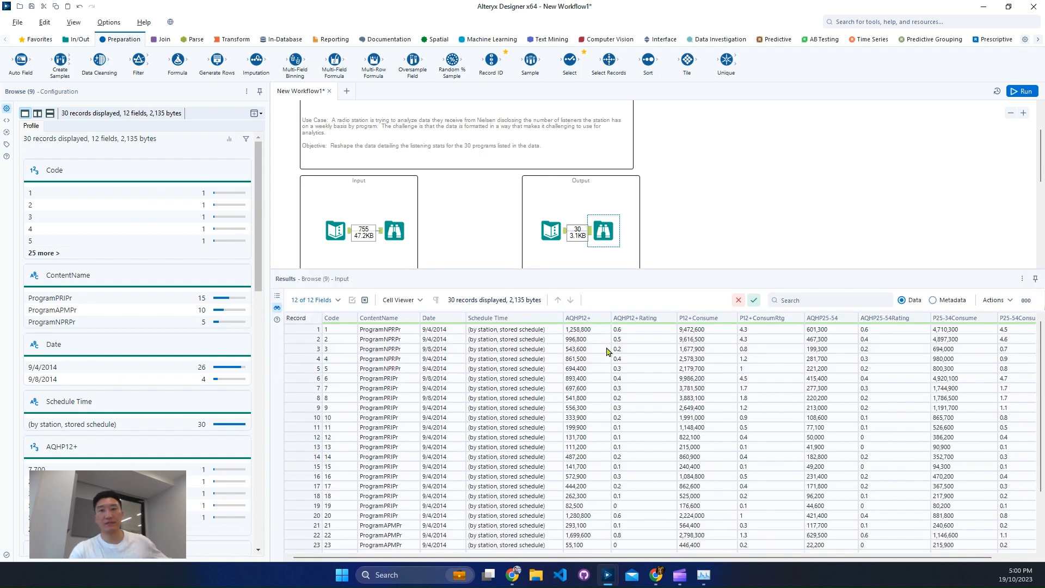
{"action": "scroll", "coordinate": [592, 385], "scroll_direction": "down", "scroll_amount": 3}
{"action": "scroll", "coordinate": [593, 385], "scroll_direction": "up", "scroll_amount": 3}
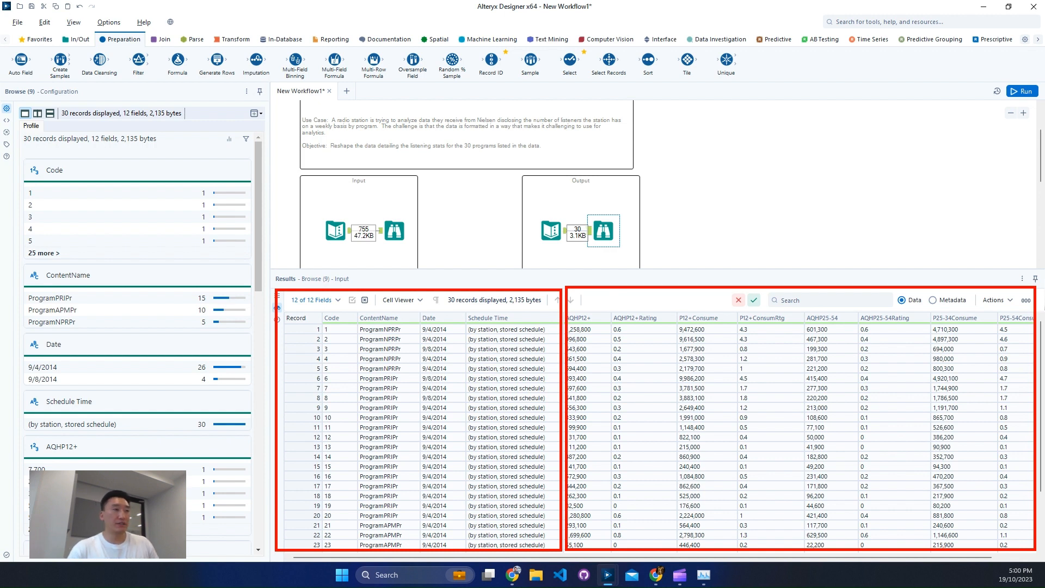
Examine the raw data in the Input container's Browse tool, from the leading header rows through the program list of codes 1 to 30
{"action": "left_click", "coordinate": [397, 232]}
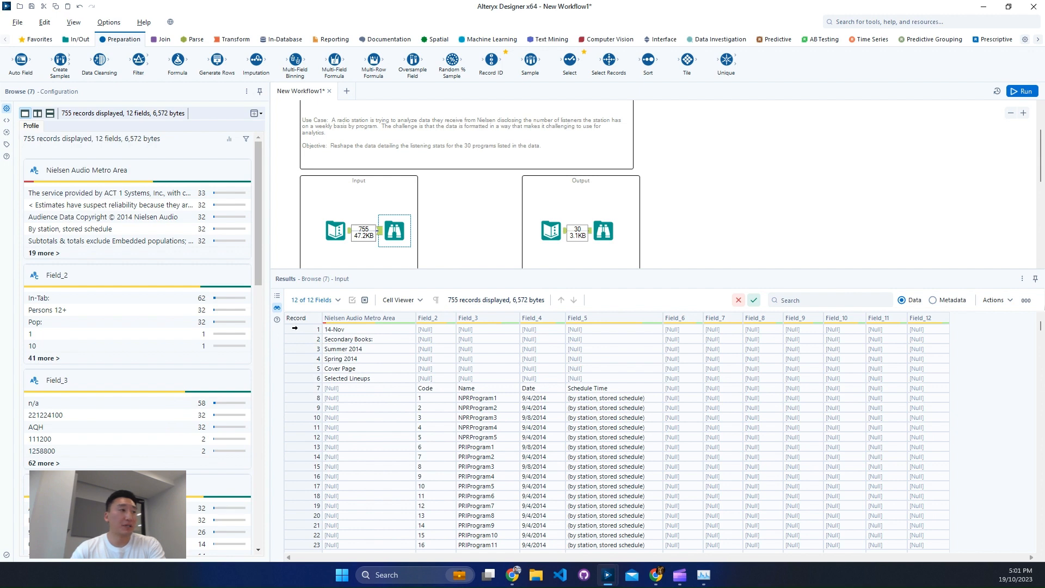
{"action": "left_click_drag", "start_coordinate": [295, 328], "coordinate": [312, 371]}
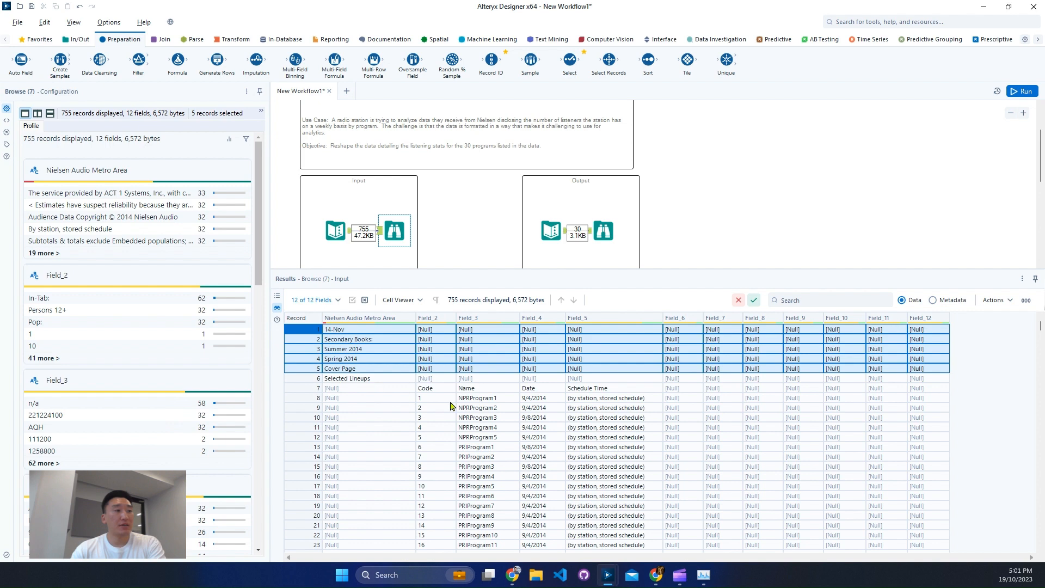
{"action": "scroll", "coordinate": [451, 405], "scroll_direction": "down", "scroll_amount": 1}
{"action": "left_click", "coordinate": [437, 360]}
{"action": "left_click", "coordinate": [615, 488], "text": "shift"}
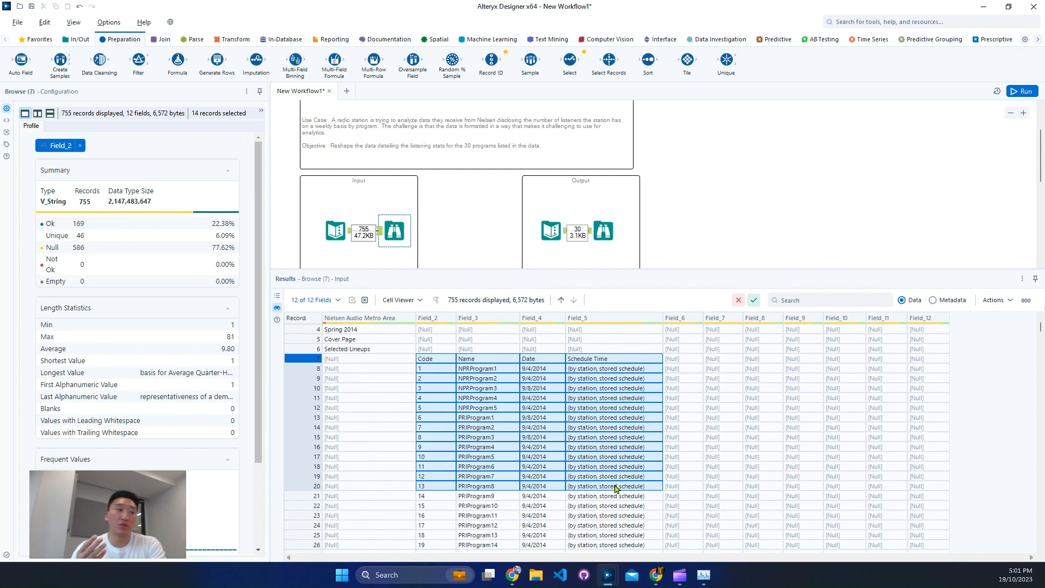
{"action": "scroll", "coordinate": [614, 488], "scroll_direction": "down", "scroll_amount": 6}
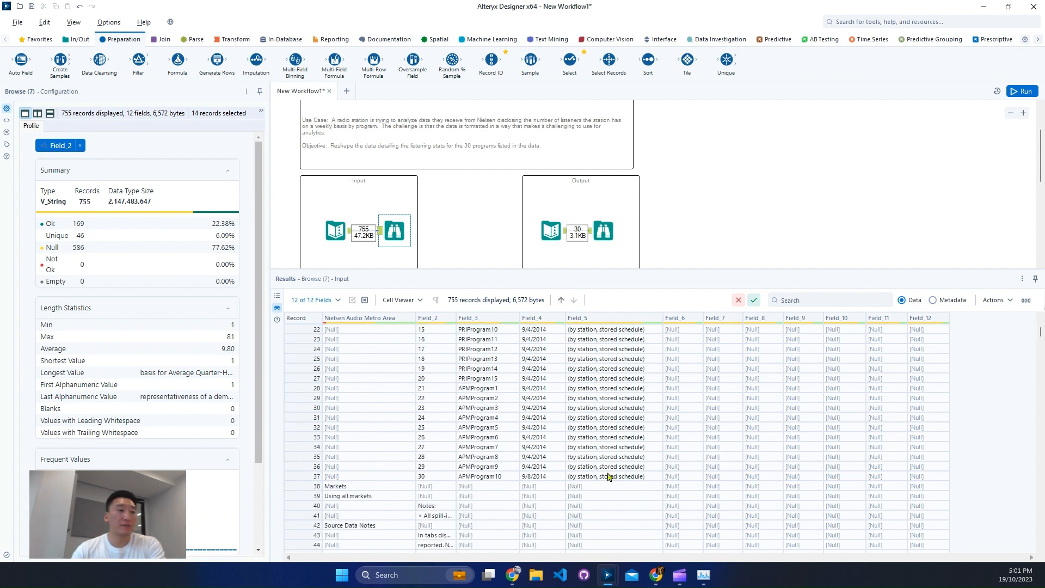
{"action": "left_click_drag", "start_coordinate": [430, 478], "coordinate": [605, 477]}
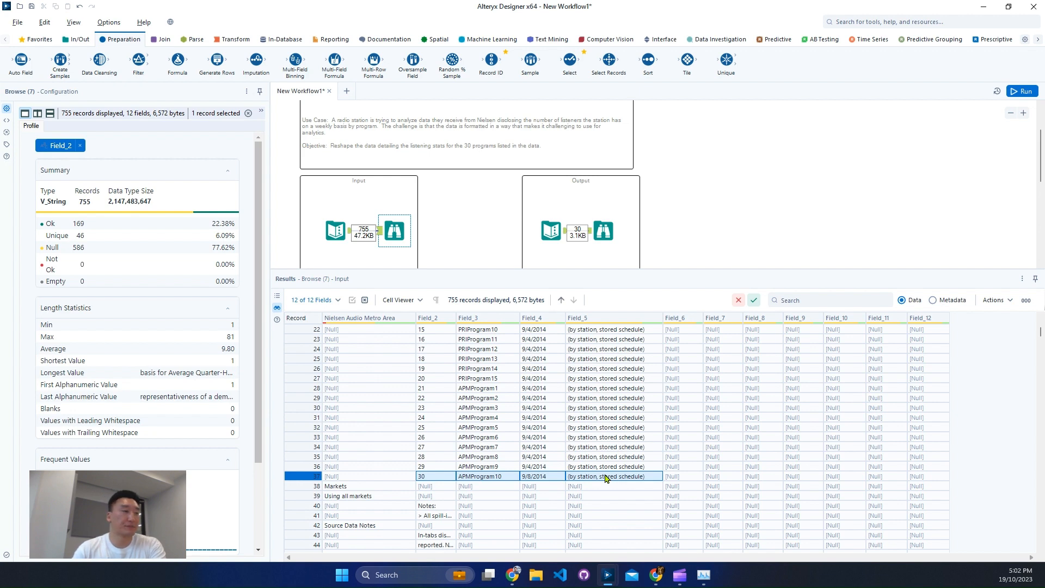
{"action": "scroll", "coordinate": [506, 401], "scroll_direction": "down", "scroll_amount": 3}
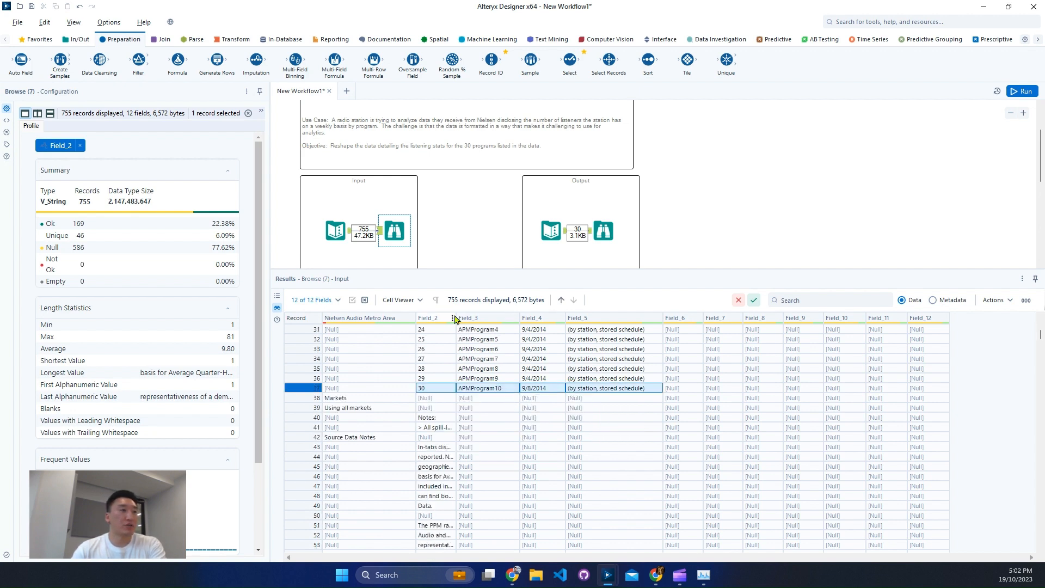
Widen the Field_2 column and examine the source notes and the first block of listener statistics below the program list
{"action": "left_click_drag", "start_coordinate": [455, 319], "coordinate": [608, 323]}
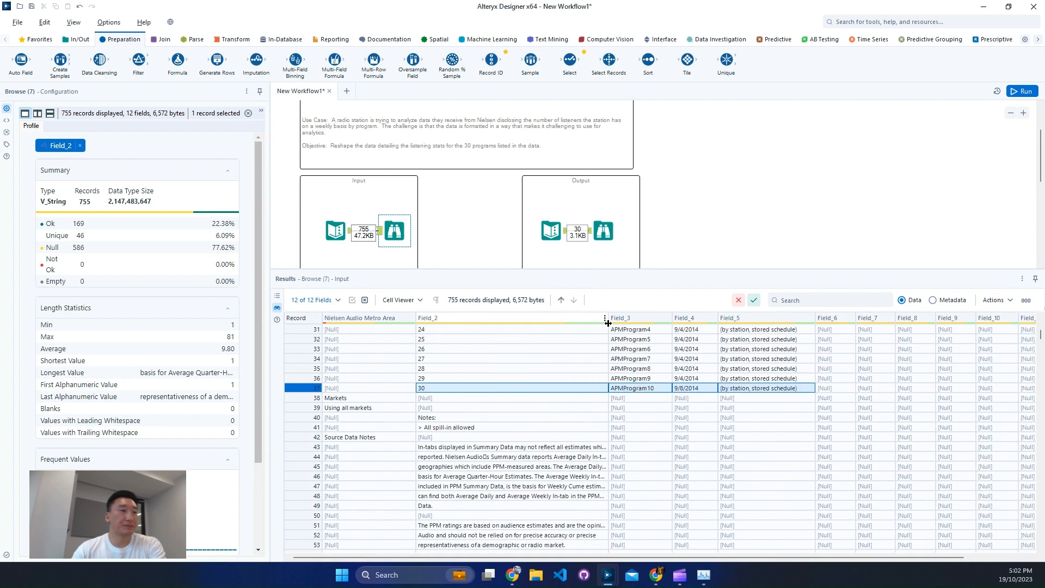
{"action": "scroll", "coordinate": [515, 449], "scroll_direction": "down", "scroll_amount": 3}
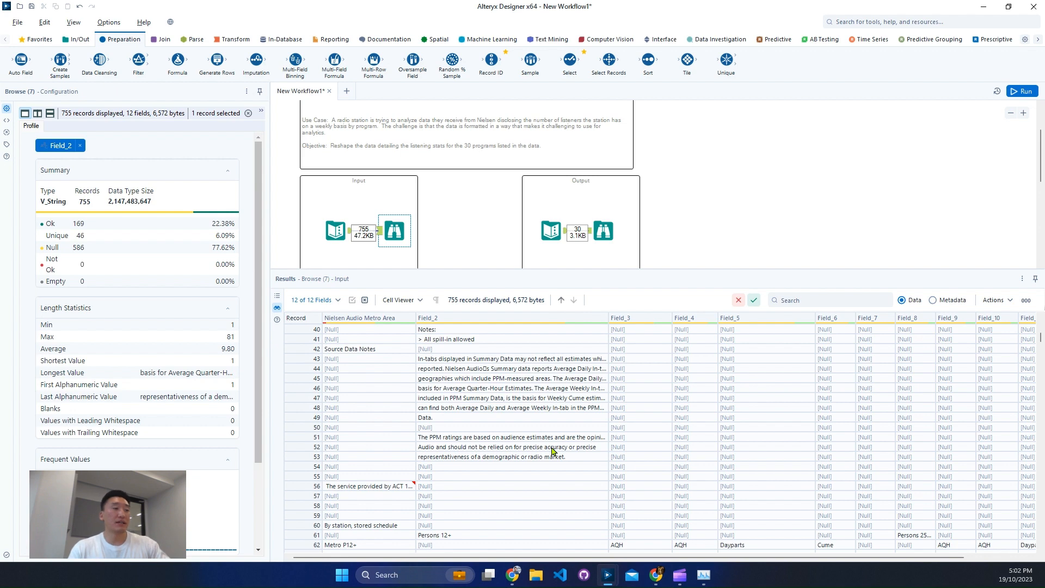
{"action": "scroll", "coordinate": [571, 441], "scroll_direction": "down", "scroll_amount": 3}
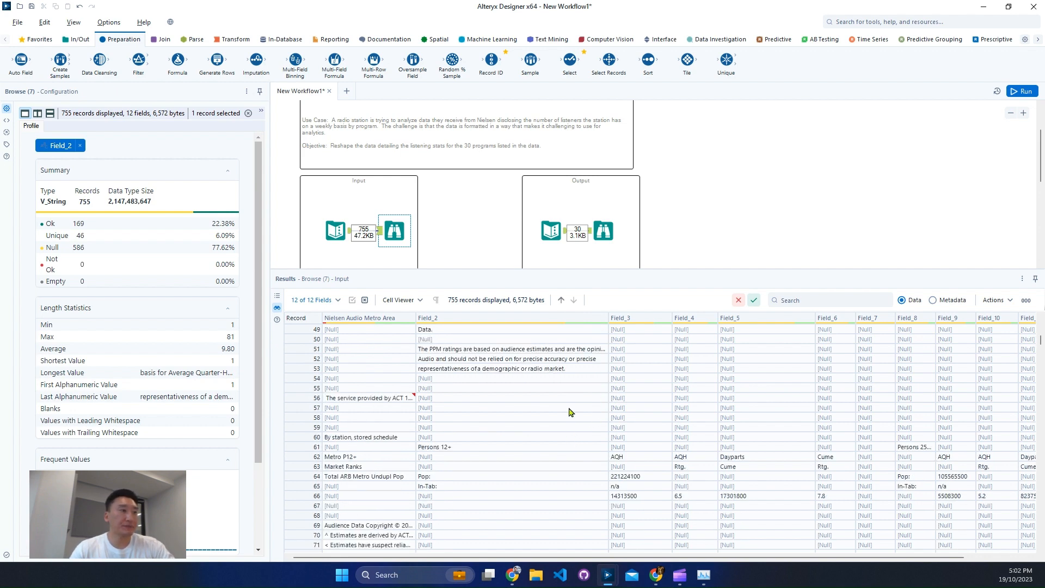
{"action": "scroll", "coordinate": [401, 403], "scroll_direction": "down", "scroll_amount": 1}
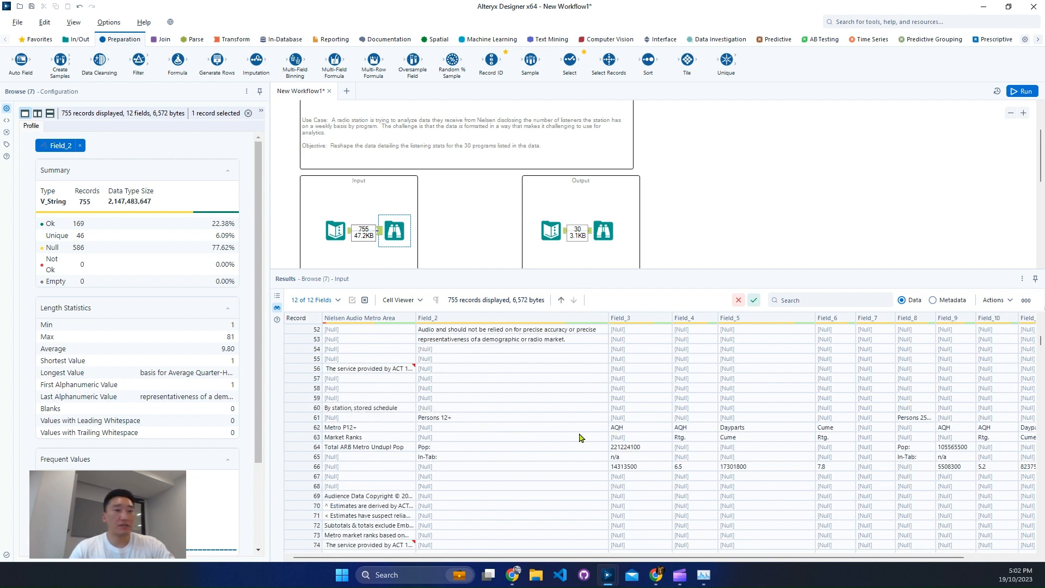
{"action": "scroll", "coordinate": [581, 437], "scroll_direction": "down", "scroll_amount": 1}
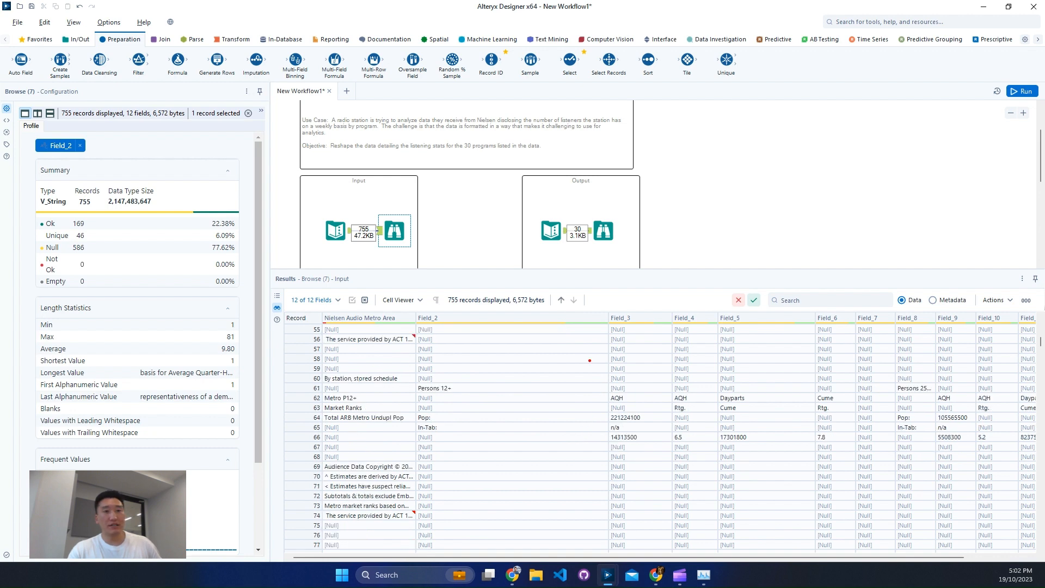
{"action": "mouse_move", "coordinate": [589, 361]}
{"action": "left_mouse_down"}
{"action": "mouse_move", "coordinate": [1043, 464]}
{"action": "mouse_move", "coordinate": [1013, 459]}
{"action": "left_mouse_up"}
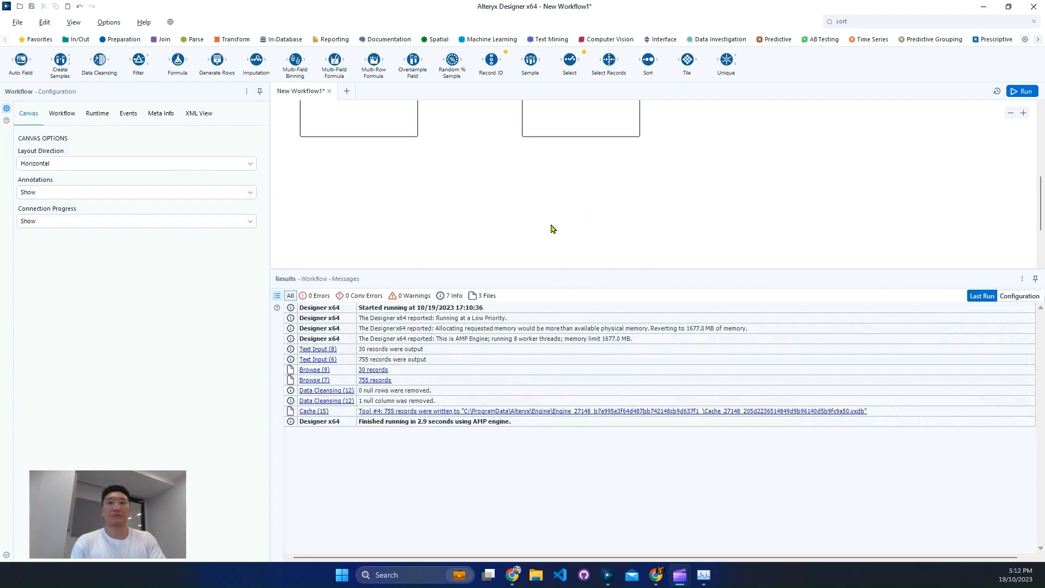
Feed the Text Input data into a new Record ID tool placed below the Input container and run the workflow
{"action": "scroll", "coordinate": [377, 166], "scroll_direction": "down", "scroll_amount": 2}
{"action": "left_click", "coordinate": [394, 153]}
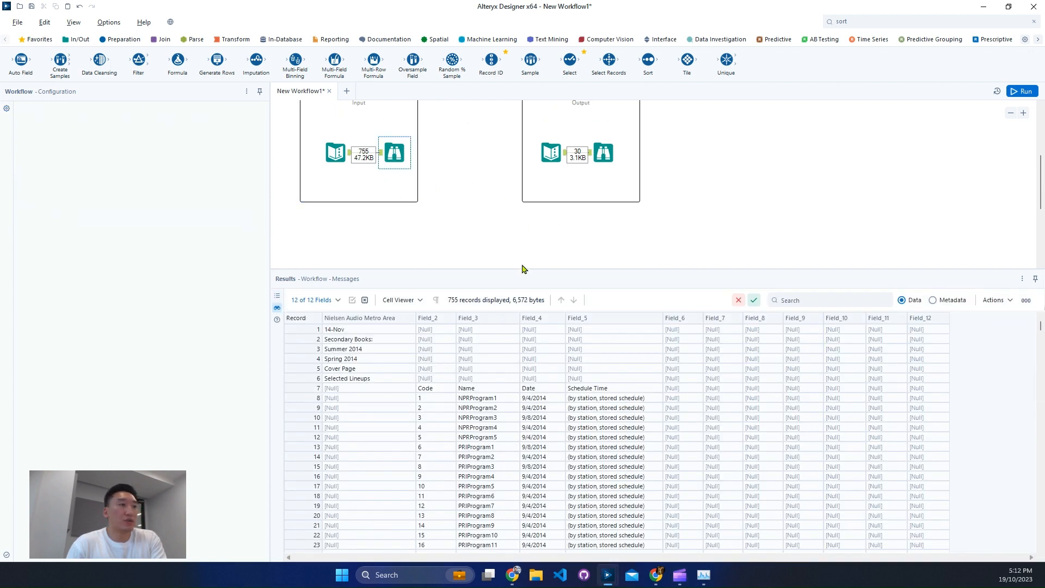
{"action": "scroll", "coordinate": [535, 391], "scroll_direction": "down", "scroll_amount": 2}
{"action": "scroll", "coordinate": [536, 390], "scroll_direction": "up", "scroll_amount": 2}
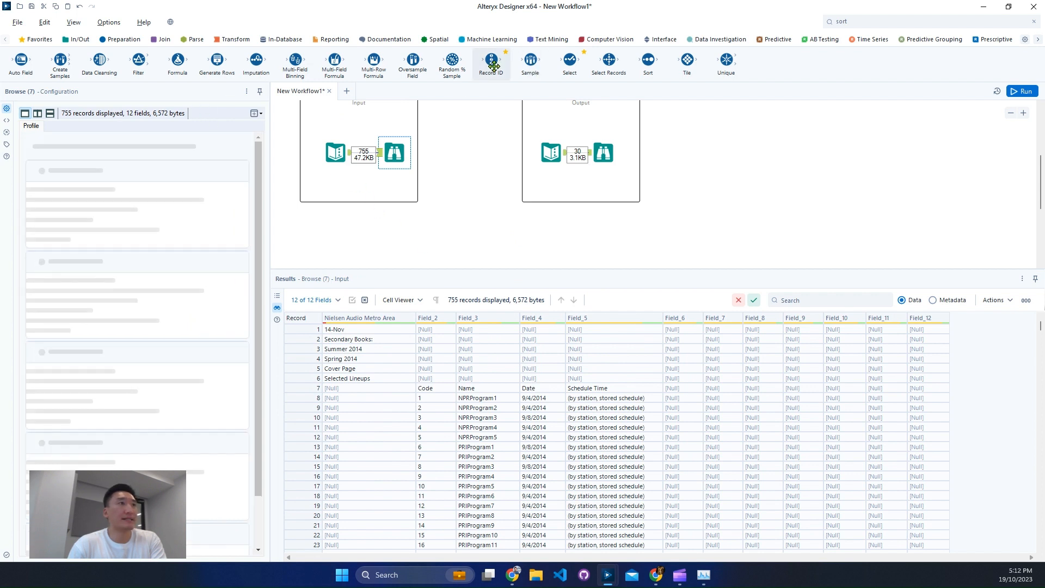
{"action": "left_click_drag", "start_coordinate": [491, 61], "coordinate": [391, 231]}
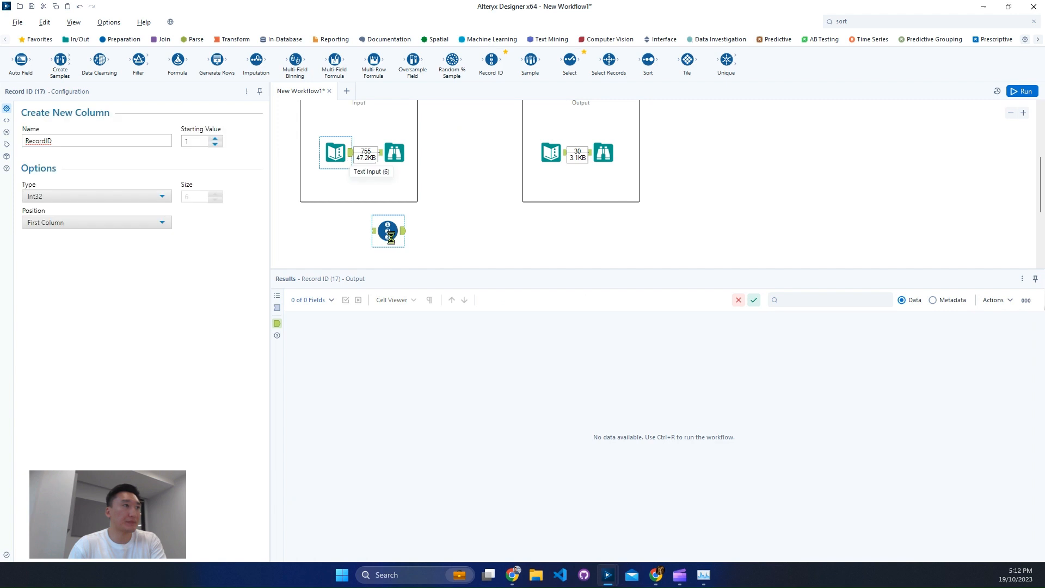
{"action": "left_click_drag", "start_coordinate": [351, 153], "coordinate": [392, 239]}
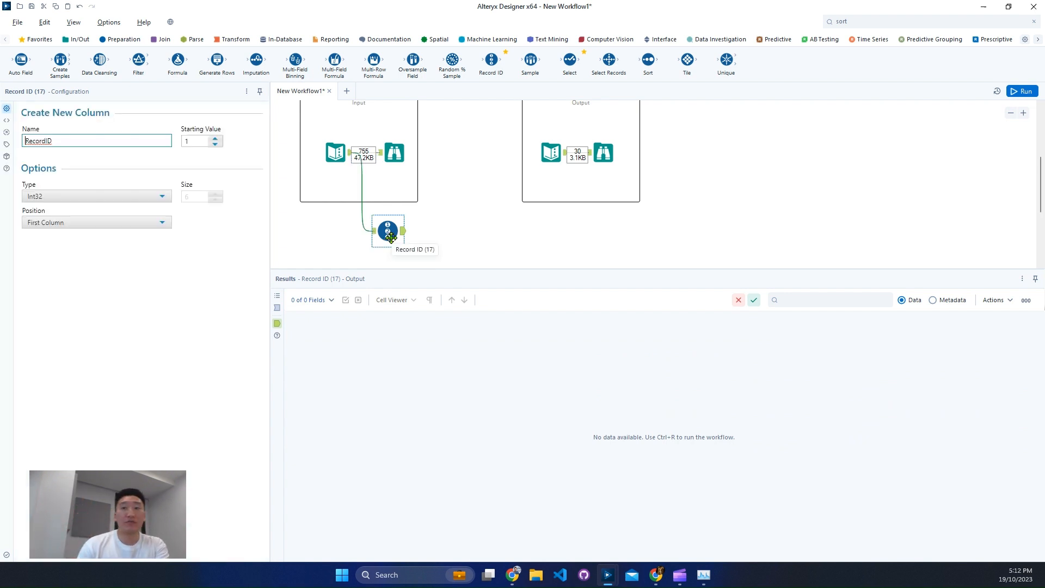
{"action": "left_click_drag", "start_coordinate": [391, 237], "coordinate": [410, 252]}
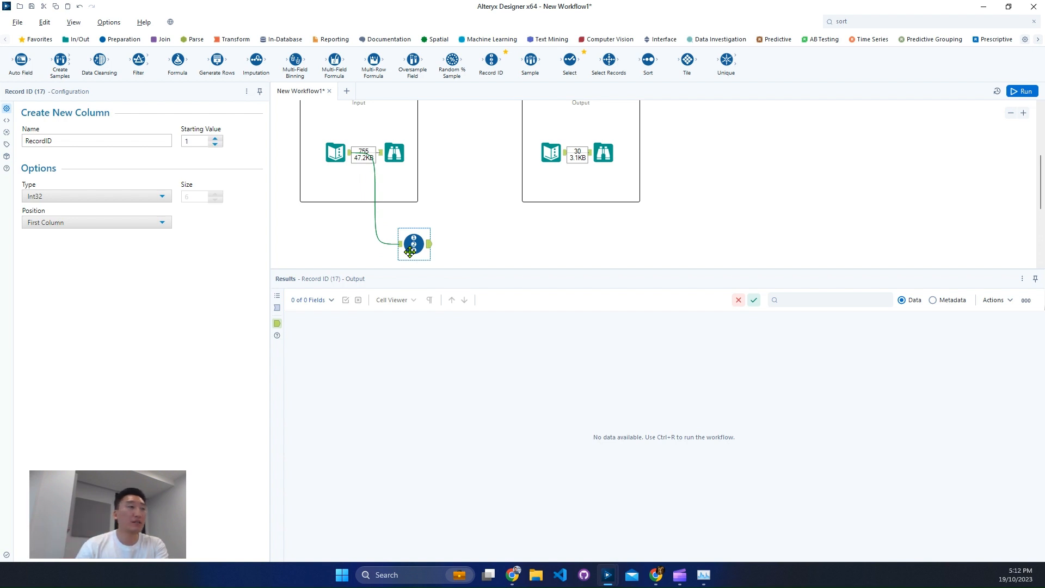
{"action": "scroll", "coordinate": [504, 252], "scroll_direction": "down", "scroll_amount": 2}
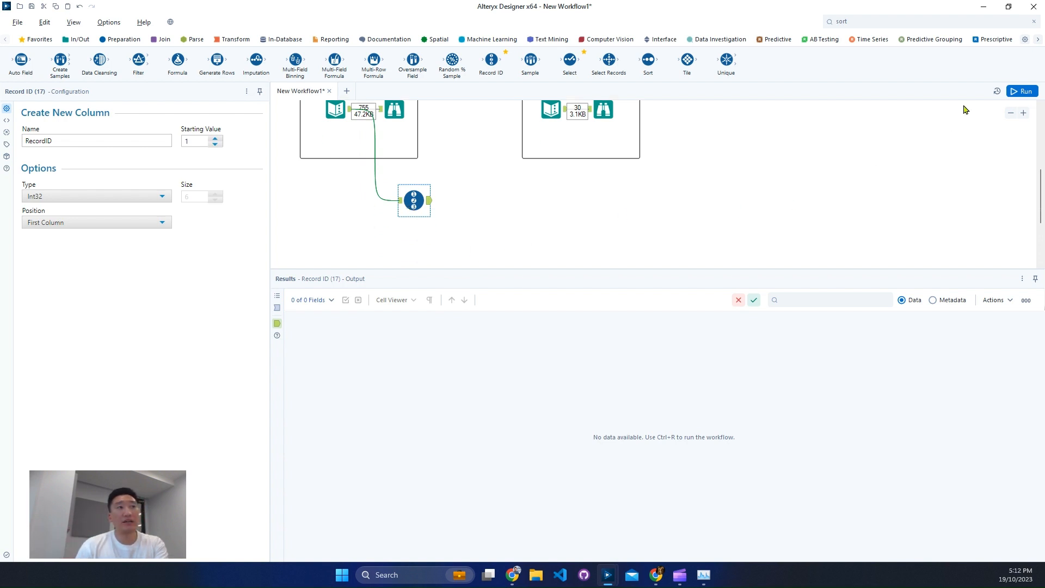
{"action": "left_click", "coordinate": [1022, 91]}
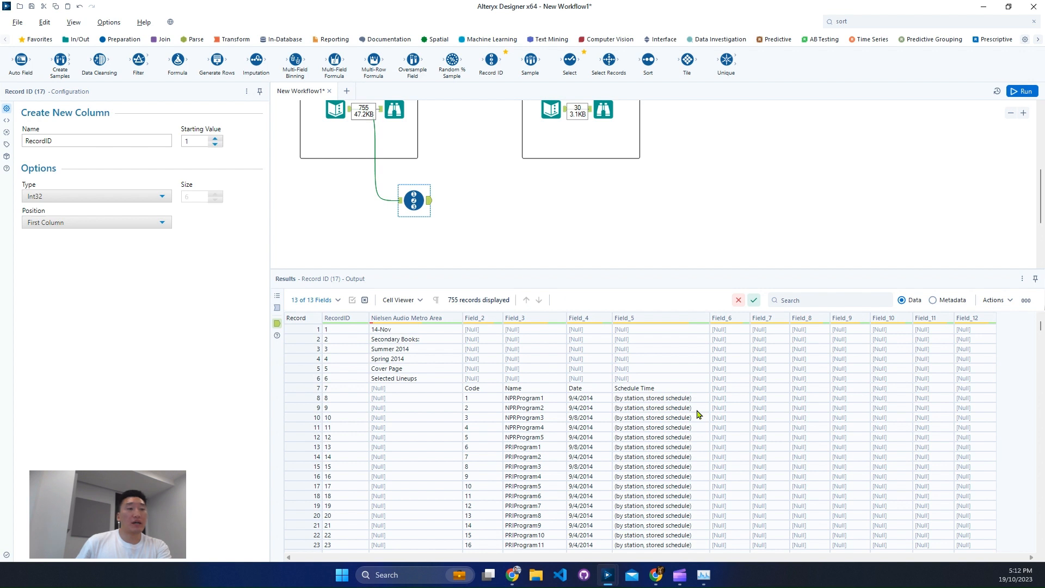
Add a Select Records tool after the Record ID tool and set its record range to 7-37 to isolate the program list
{"action": "scroll", "coordinate": [698, 415], "scroll_direction": "down", "scroll_amount": 1}
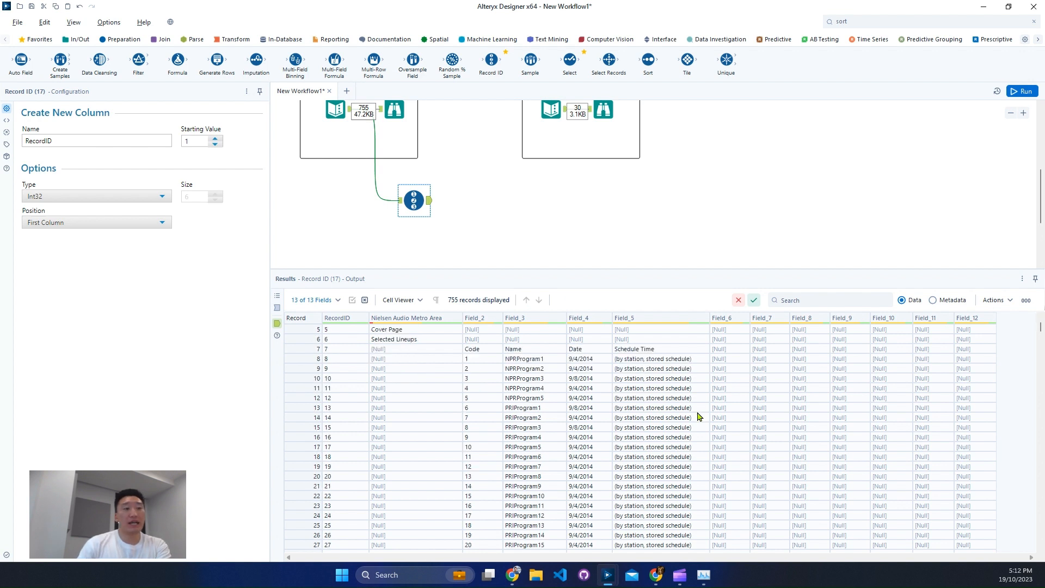
{"action": "scroll", "coordinate": [698, 416], "scroll_direction": "down", "scroll_amount": 3}
{"action": "scroll", "coordinate": [698, 416], "scroll_direction": "up", "scroll_amount": 1}
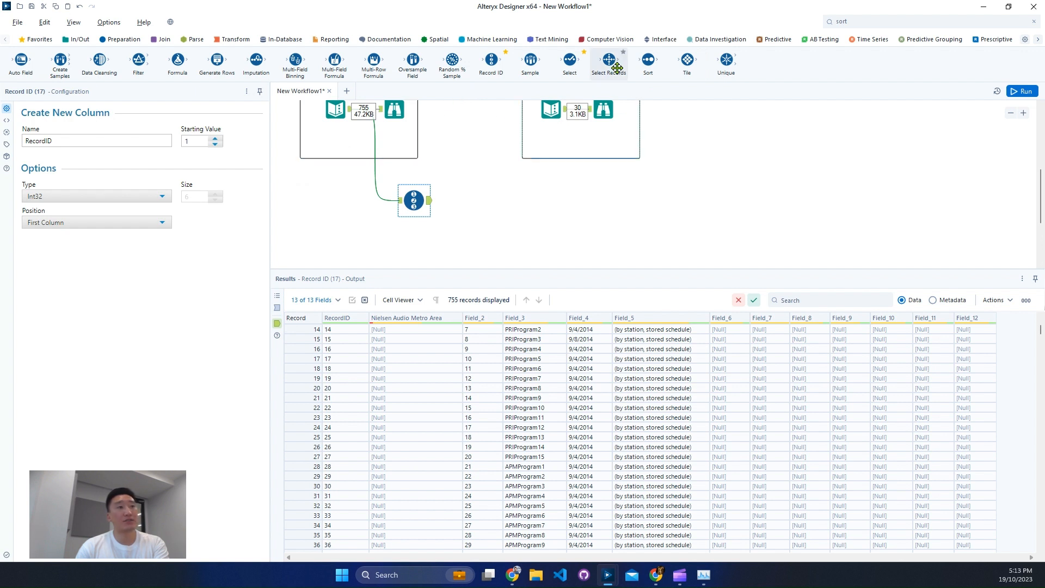
{"action": "left_click_drag", "start_coordinate": [608, 60], "coordinate": [488, 203]}
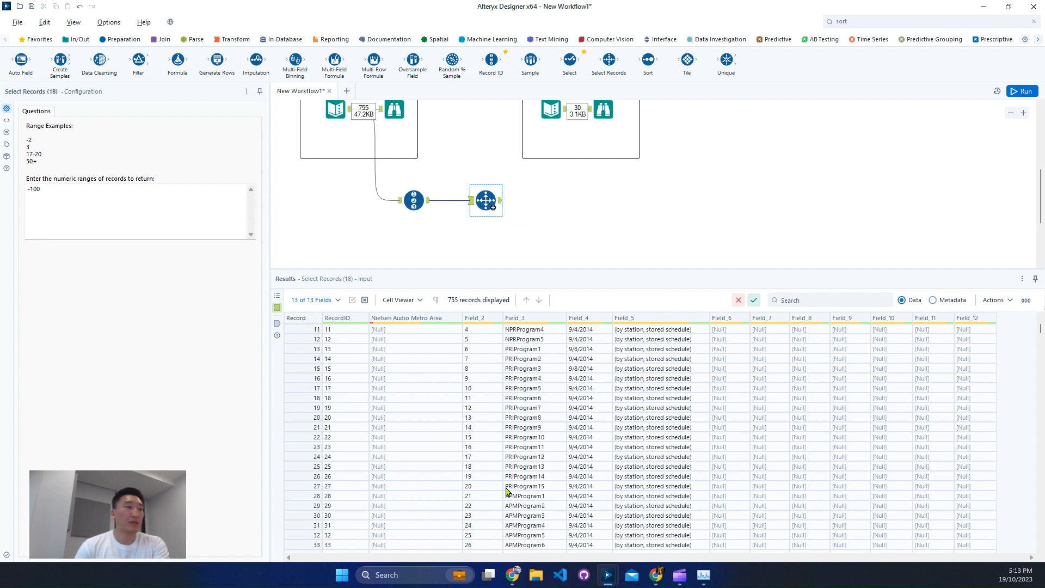
{"action": "scroll", "coordinate": [503, 468], "scroll_direction": "up", "scroll_amount": 5}
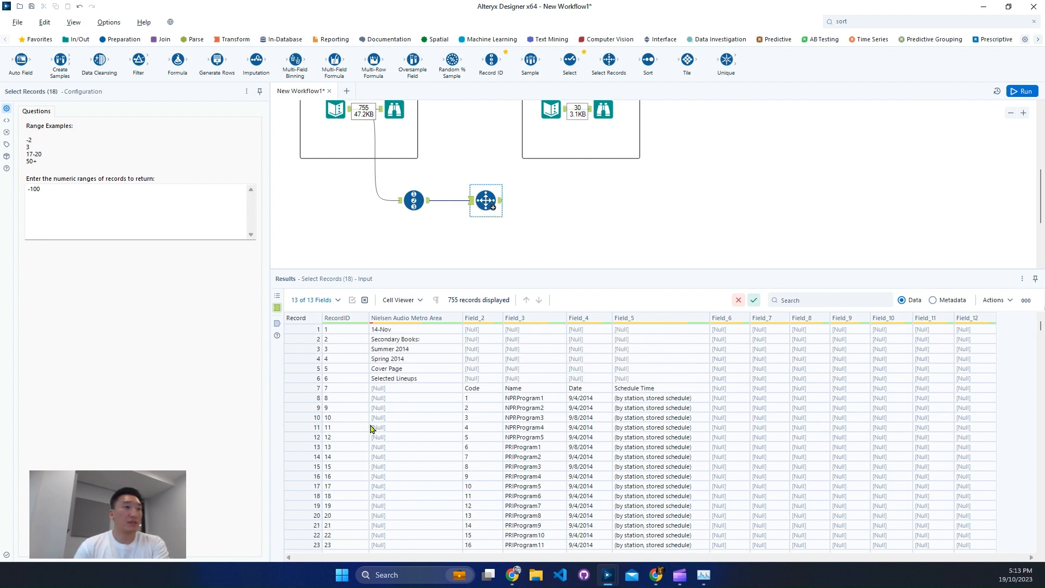
{"action": "left_click", "coordinate": [316, 387]}
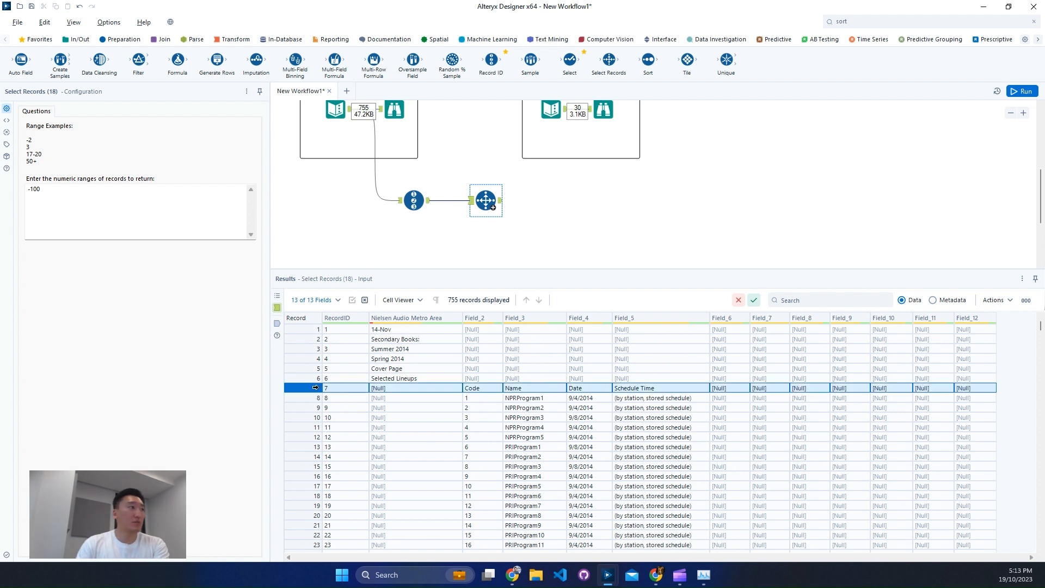
{"action": "left_click_drag", "start_coordinate": [51, 189], "coordinate": [1, 189]}
{"action": "key", "text": "BackSpace"}
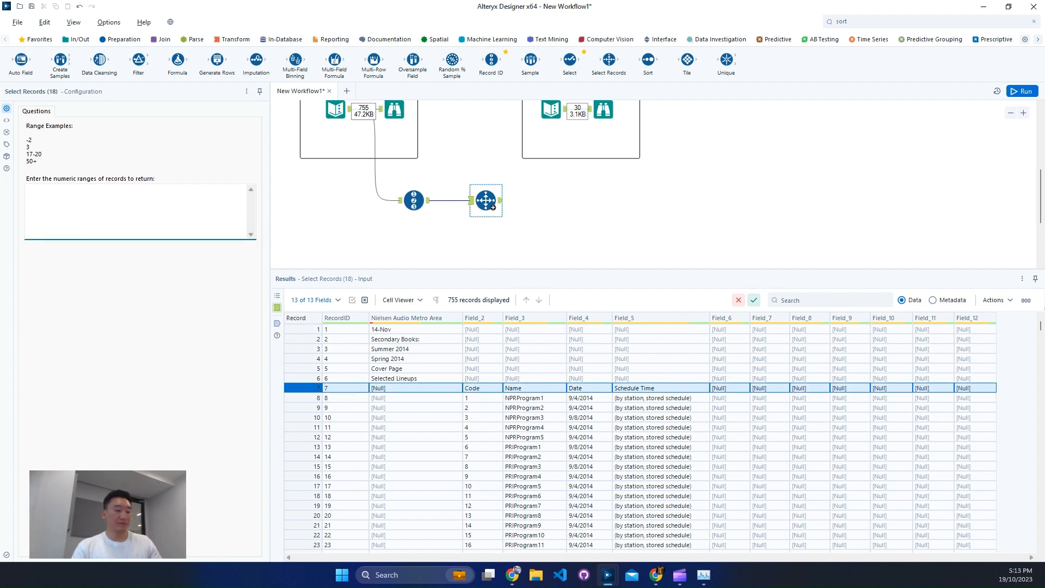
{"action": "scroll", "coordinate": [559, 448], "scroll_direction": "down", "scroll_amount": 3}
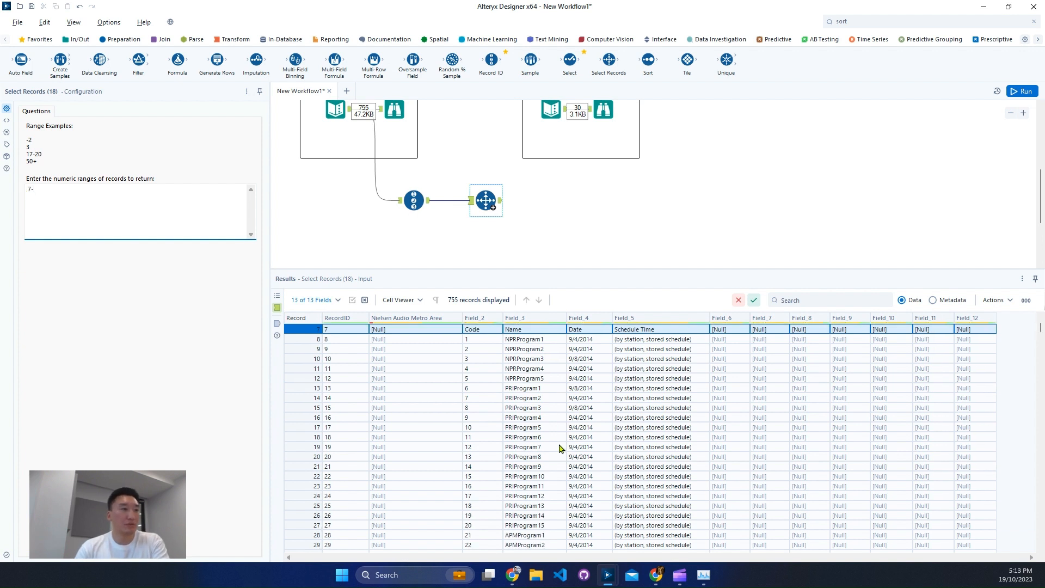
{"action": "scroll", "coordinate": [559, 447], "scroll_direction": "down", "scroll_amount": 5}
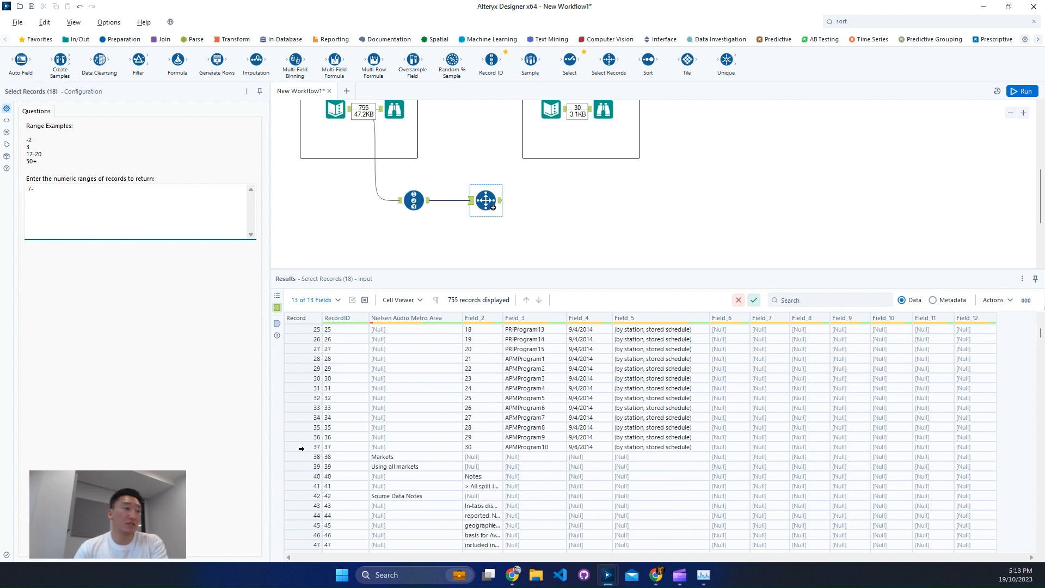
{"action": "left_click", "coordinate": [361, 447]}
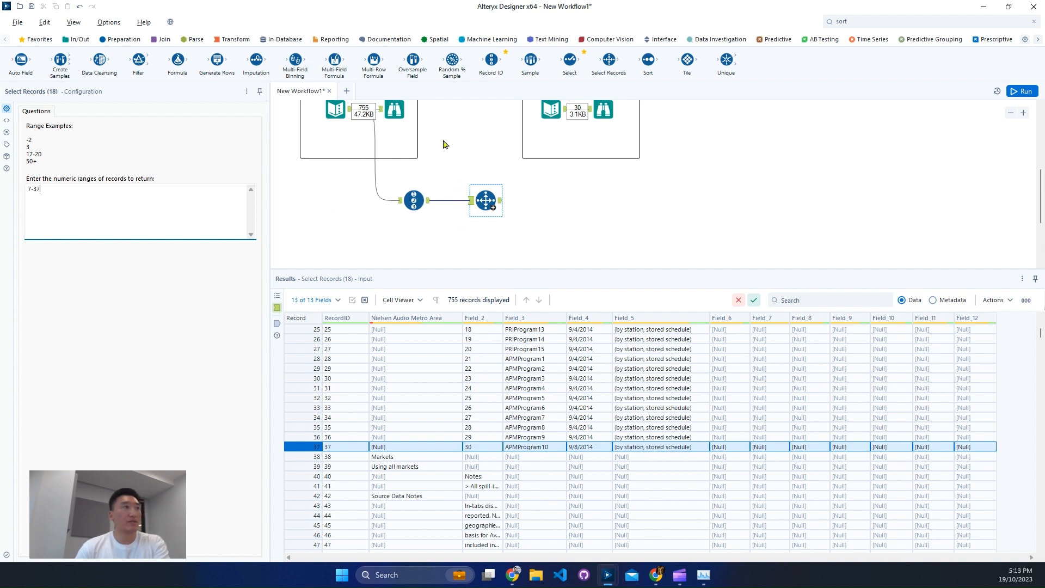
Add a second Select Records tool below the first, connect it to the Record ID output, and run the workflow
{"action": "scroll", "coordinate": [544, 158], "scroll_direction": "down", "scroll_amount": 2}
{"action": "left_click_drag", "start_coordinate": [609, 58], "coordinate": [492, 187]}
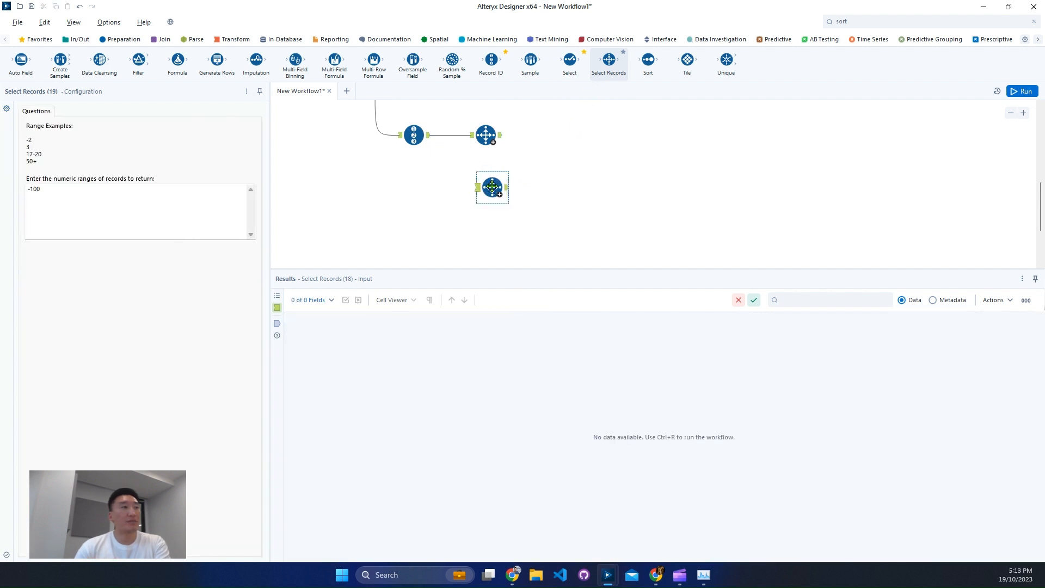
{"action": "left_click_drag", "start_coordinate": [429, 136], "coordinate": [479, 187]}
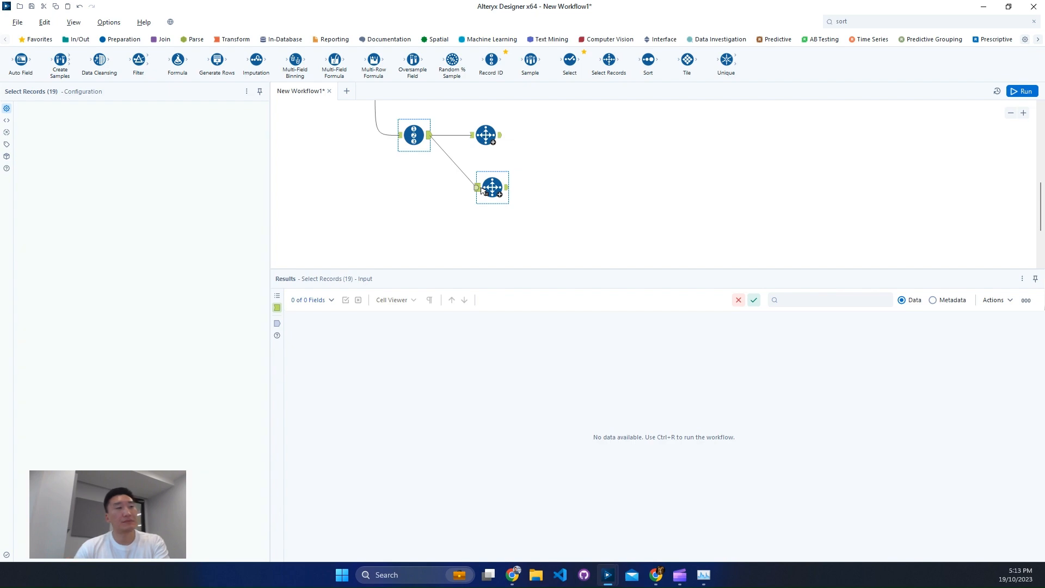
{"action": "key", "text": "ctrl+r"}
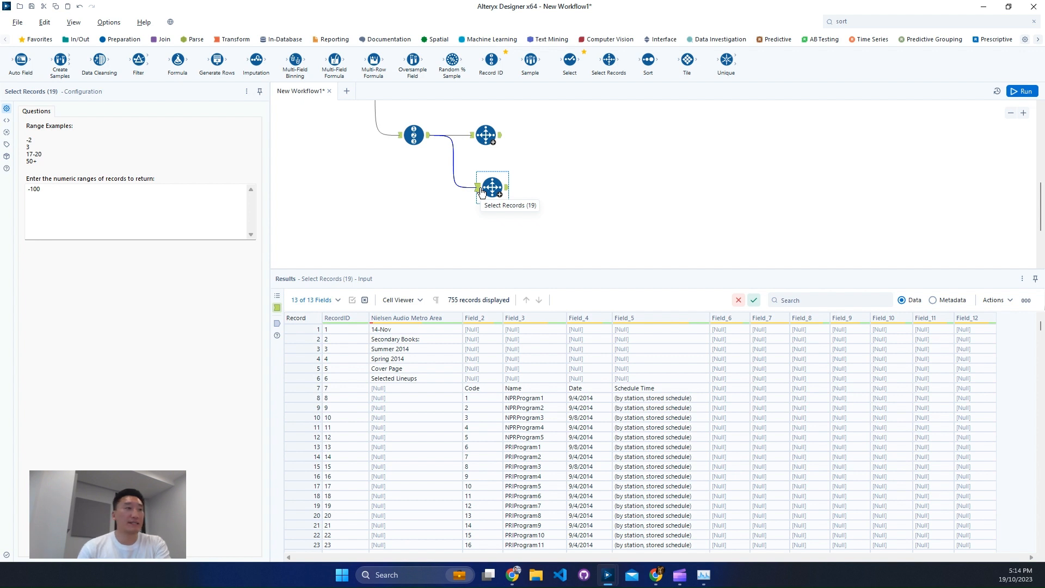
Locate the first 15-row statistics block below the source notes and begin the second Select Records range with 60-
{"action": "scroll", "coordinate": [572, 442], "scroll_direction": "down", "scroll_amount": 2}
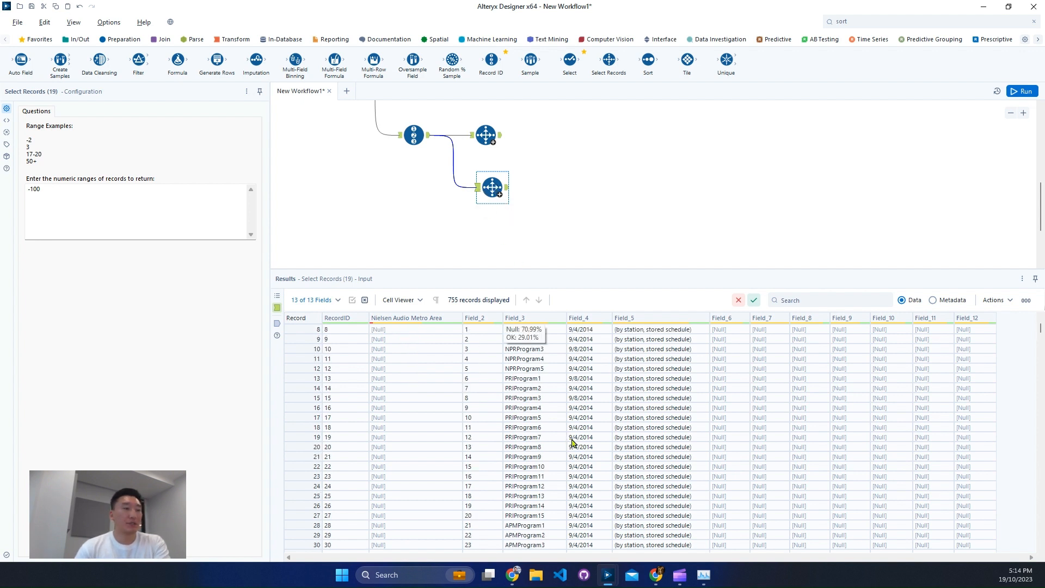
{"action": "scroll", "coordinate": [573, 441], "scroll_direction": "down", "scroll_amount": 12}
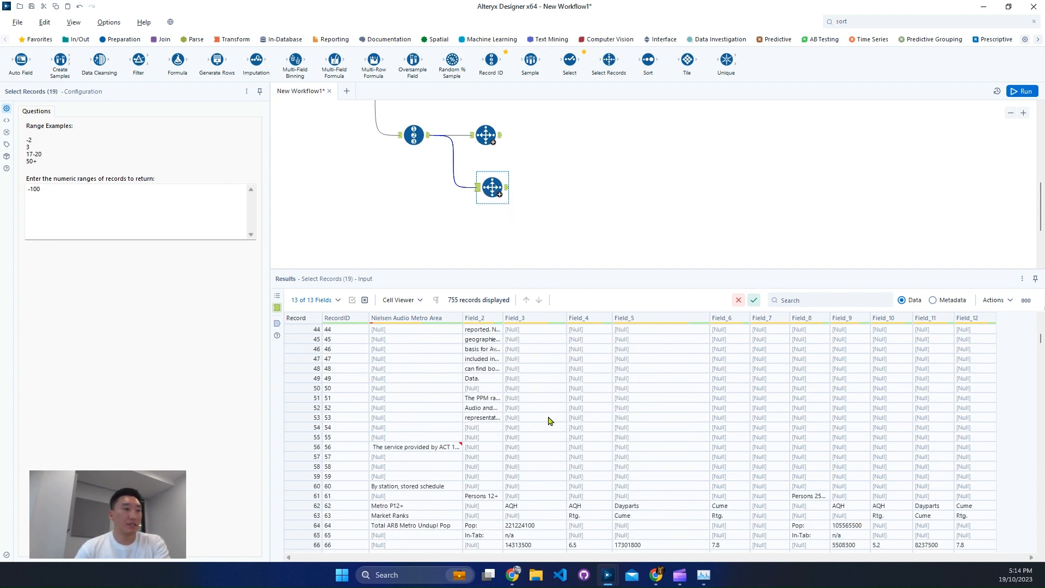
{"action": "scroll", "coordinate": [549, 420], "scroll_direction": "down", "scroll_amount": 5}
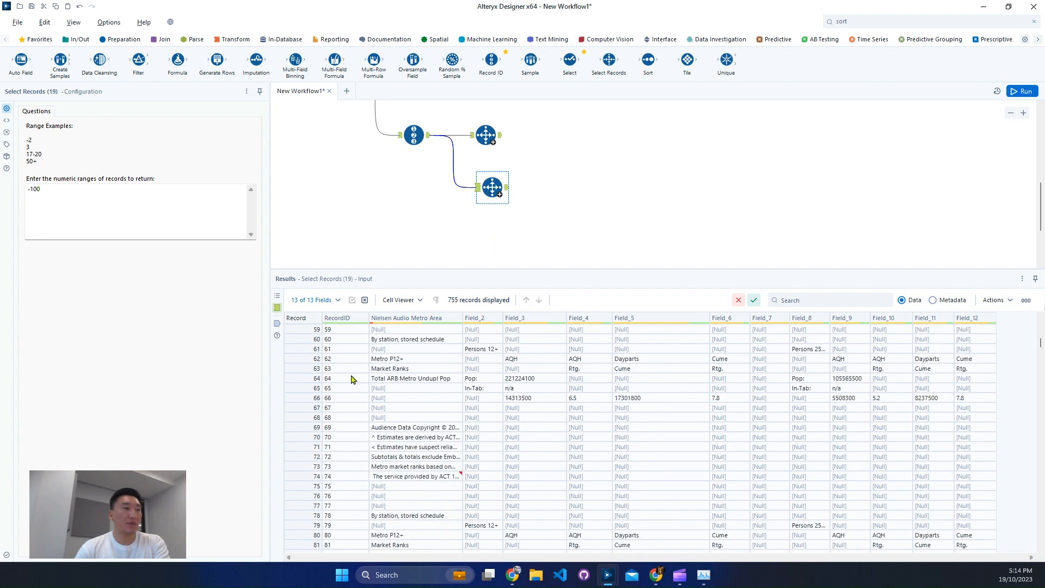
{"action": "left_click", "coordinate": [315, 339]}
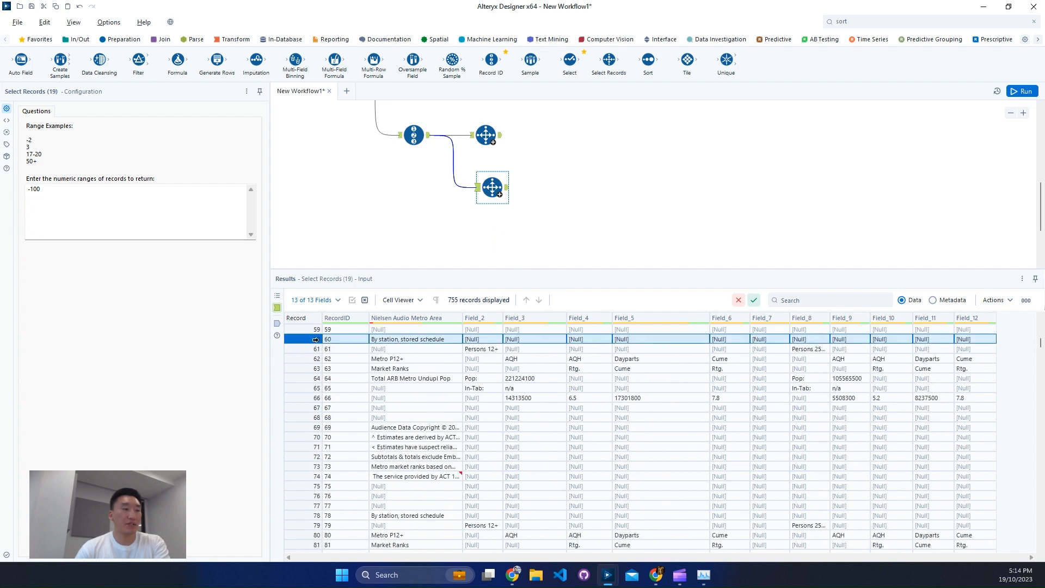
{"action": "left_click", "coordinate": [318, 477]}
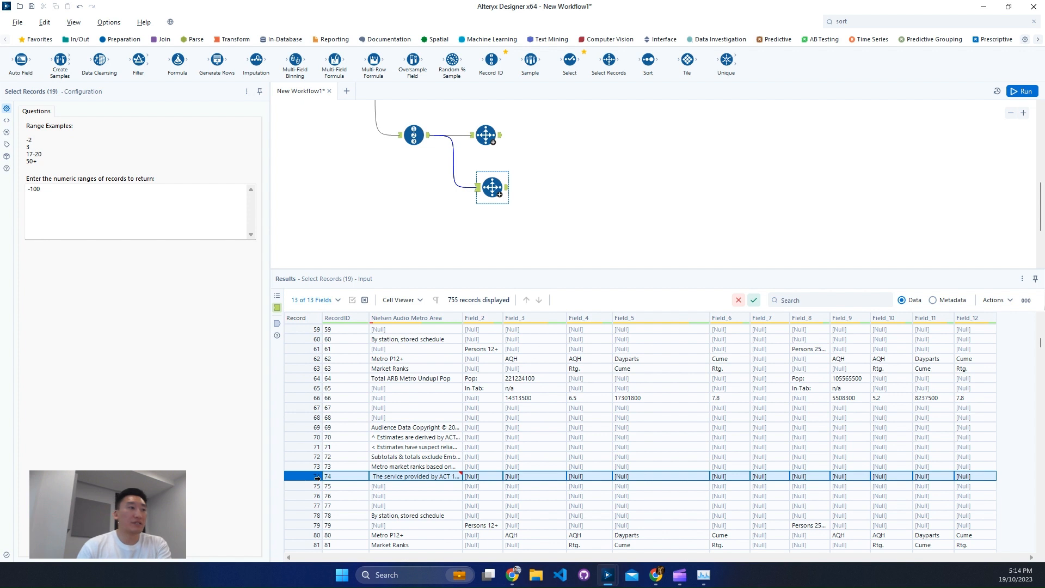
{"action": "left_click_drag", "start_coordinate": [303, 341], "coordinate": [312, 472]}
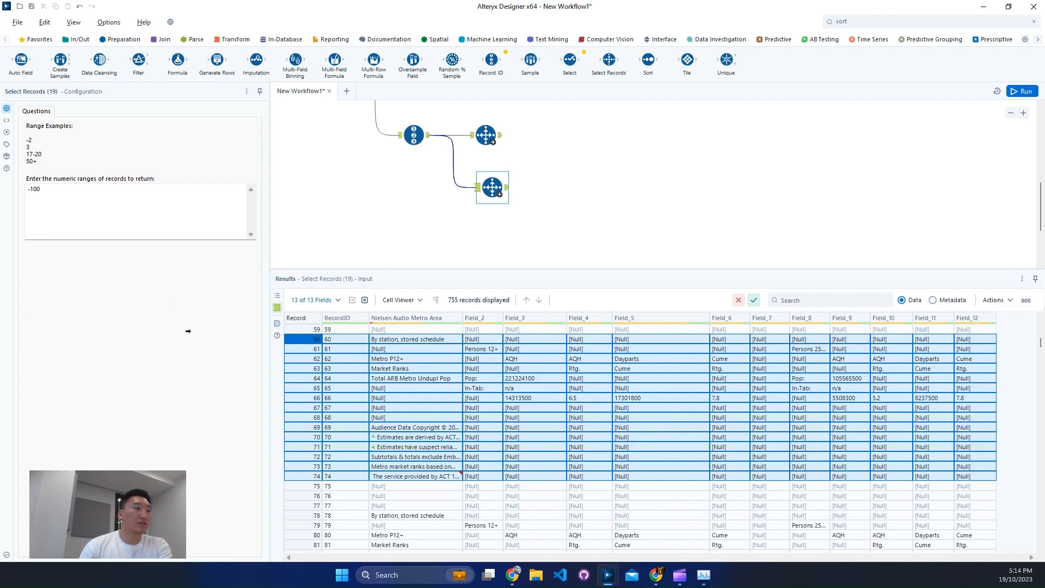
{"action": "left_click_drag", "start_coordinate": [160, 195], "coordinate": [1, 184]}
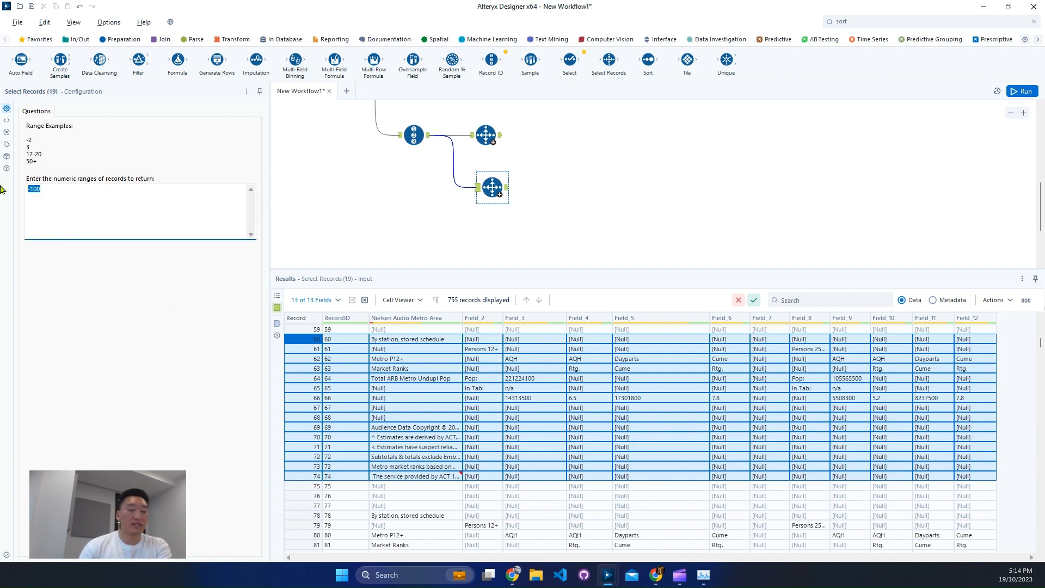
{"action": "type", "text": "60-"}
Complete the second Select Records range as 60-614, ending at the last service note before the Overview section, and run the workflow
{"action": "scroll", "coordinate": [468, 508], "scroll_direction": "down", "scroll_amount": 2}
{"action": "scroll", "coordinate": [468, 508], "scroll_direction": "down", "scroll_amount": 16}
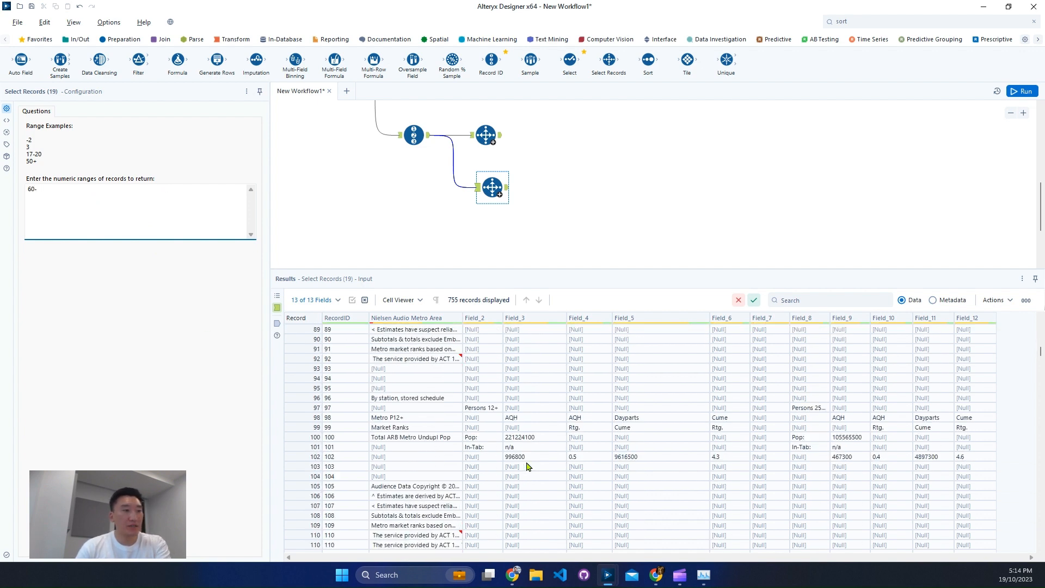
{"action": "scroll", "coordinate": [526, 462], "scroll_direction": "down", "scroll_amount": 1}
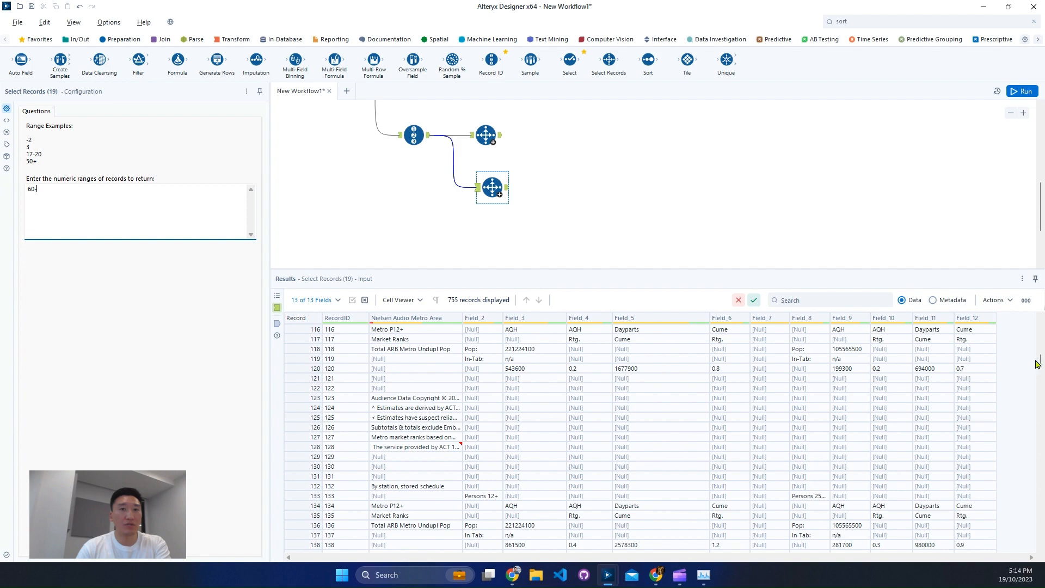
{"action": "left_click", "coordinate": [1037, 396]}
{"action": "left_click_drag", "start_coordinate": [1037, 396], "coordinate": [1029, 512]}
{"action": "scroll", "coordinate": [539, 434], "scroll_direction": "up", "scroll_amount": 3}
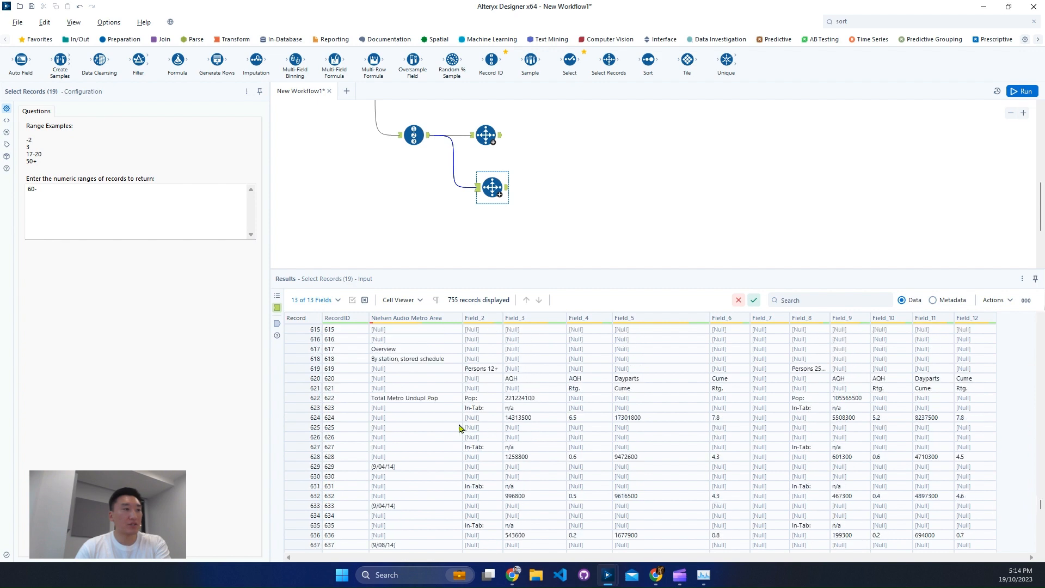
{"action": "left_click", "coordinate": [390, 380]}
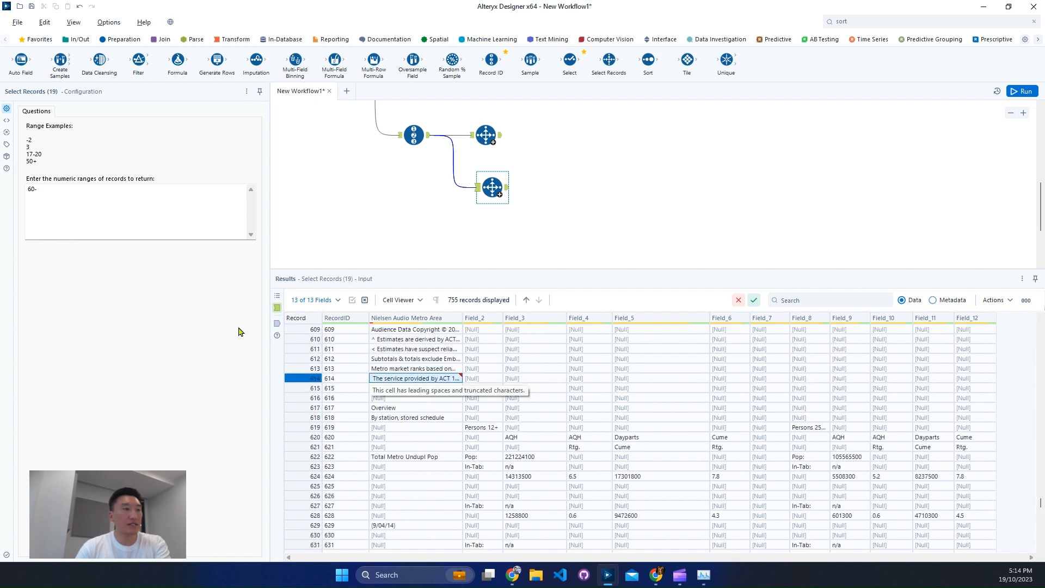
{"action": "left_click", "coordinate": [142, 200]}
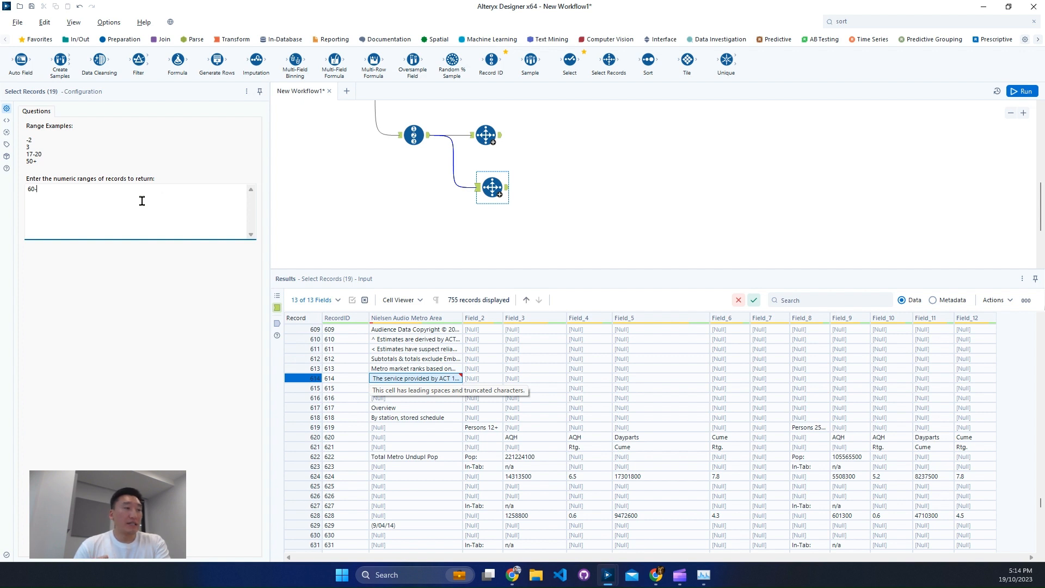
{"action": "type", "text": "614"}
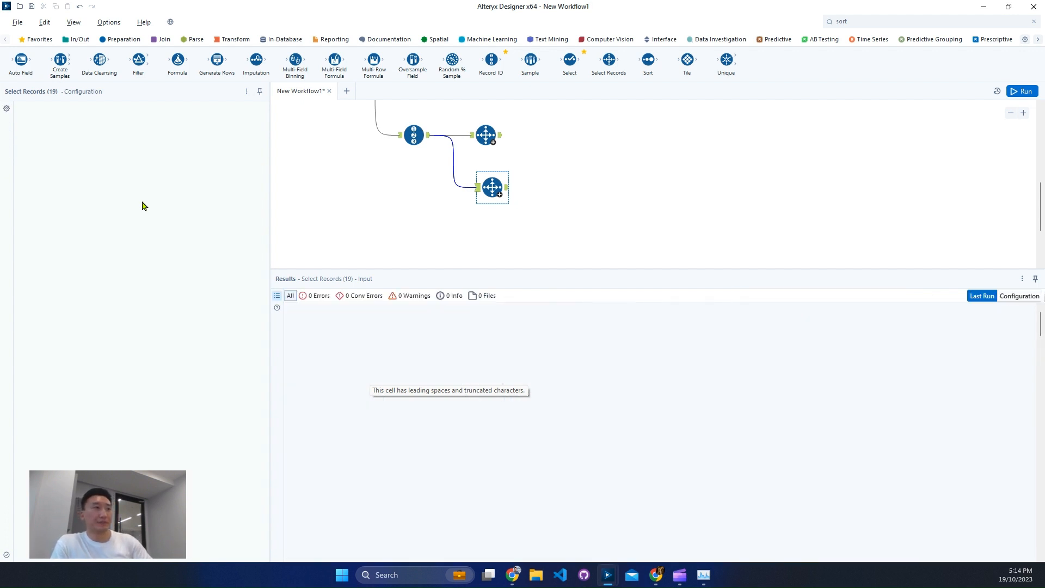
{"action": "key", "text": "ctrl+r"}
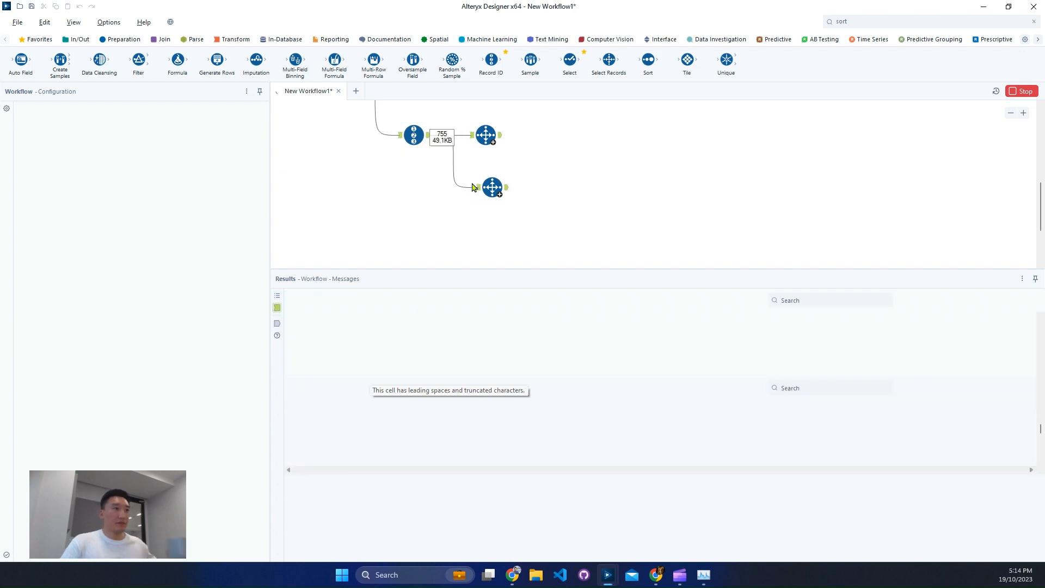
Review the program list in the output of the Select Records tool with range 7-37
{"action": "left_click", "coordinate": [499, 138]}
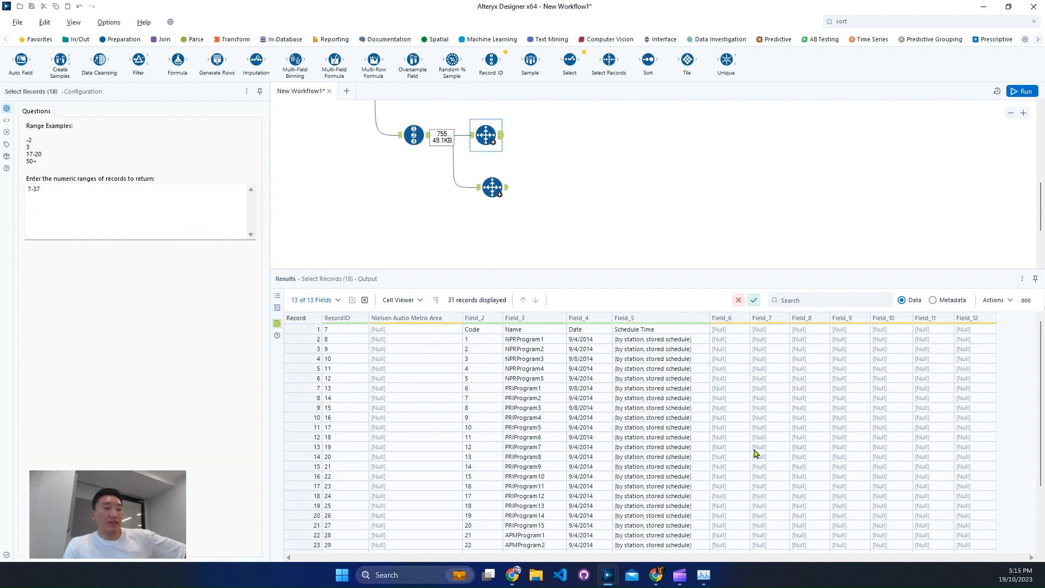
{"action": "scroll", "coordinate": [755, 453], "scroll_direction": "down", "scroll_amount": 3}
{"action": "scroll", "coordinate": [764, 439], "scroll_direction": "up", "scroll_amount": 3}
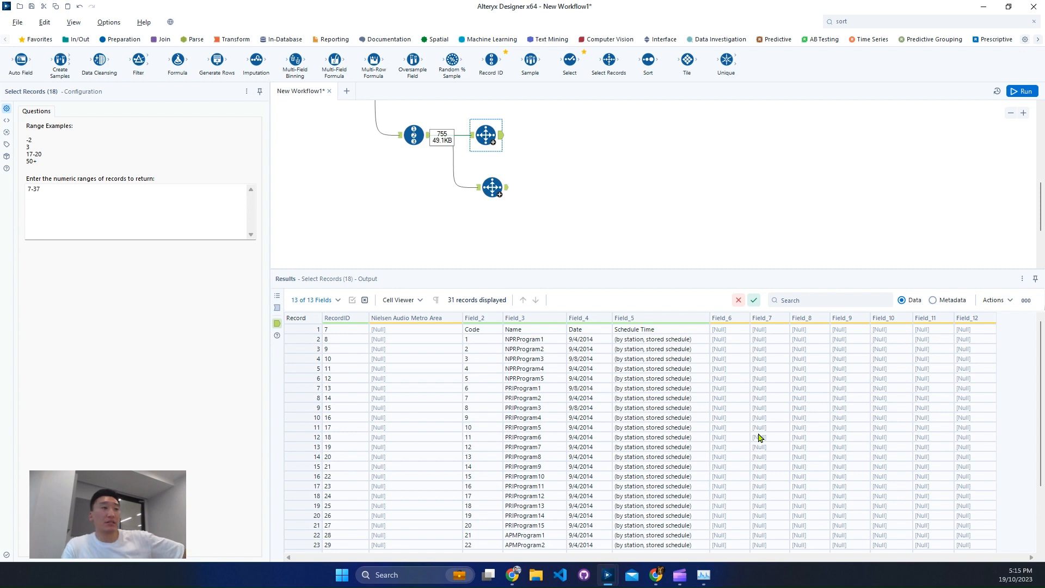
Examine the output of the 60-614 Select Records tool, checking the empty rows and copyright notes that separate the statistics blocks
{"action": "left_click", "coordinate": [503, 188]}
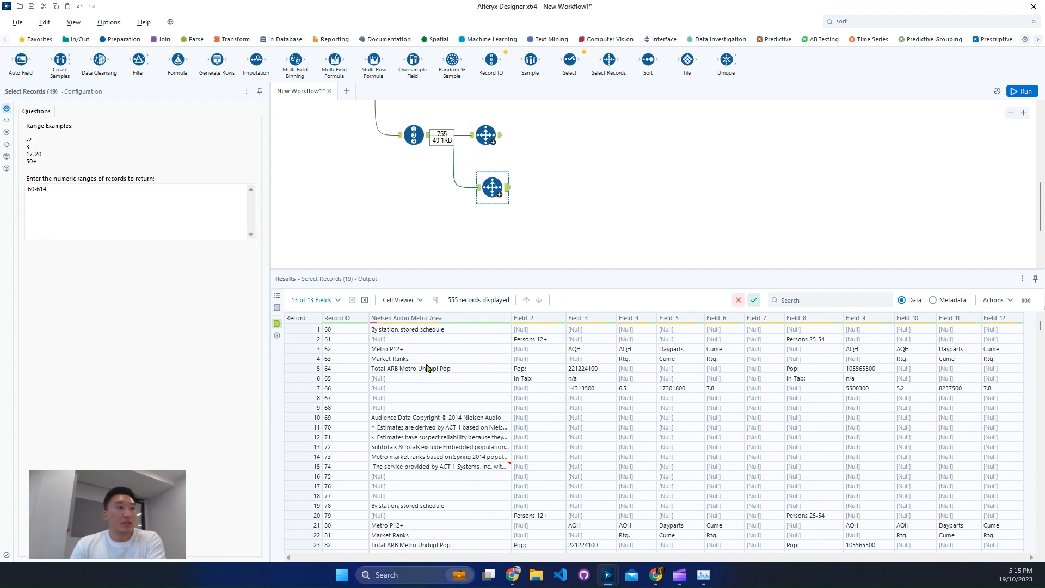
{"action": "left_click", "coordinate": [316, 330]}
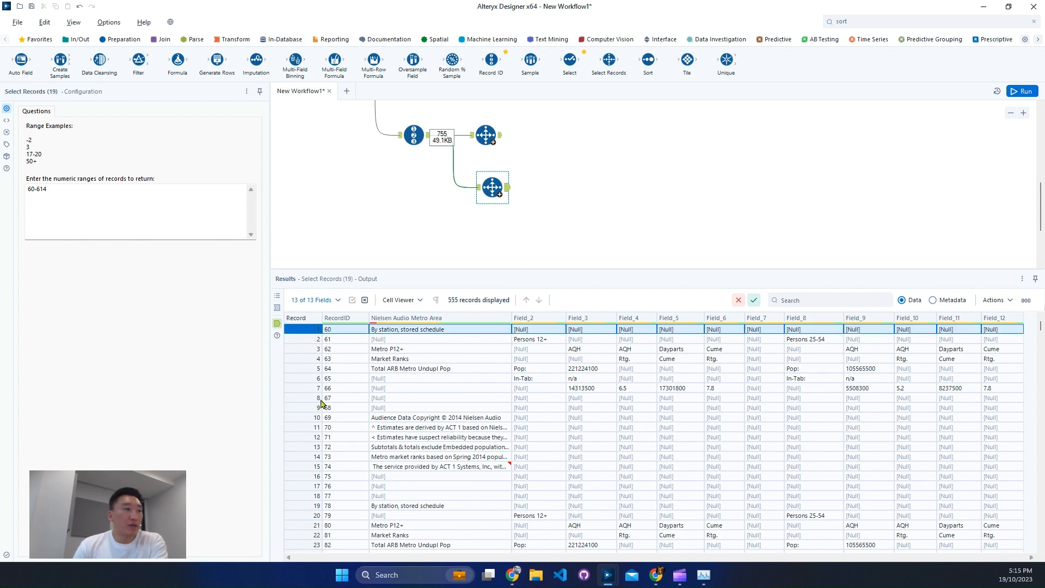
{"action": "left_click_drag", "start_coordinate": [321, 397], "coordinate": [311, 410]}
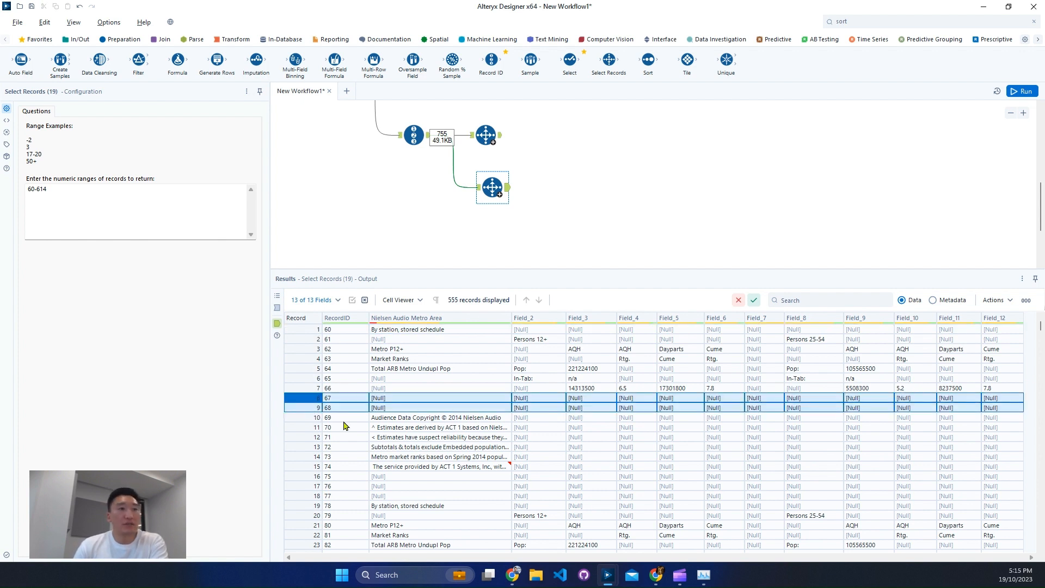
{"action": "left_click_drag", "start_coordinate": [474, 424], "coordinate": [467, 468]}
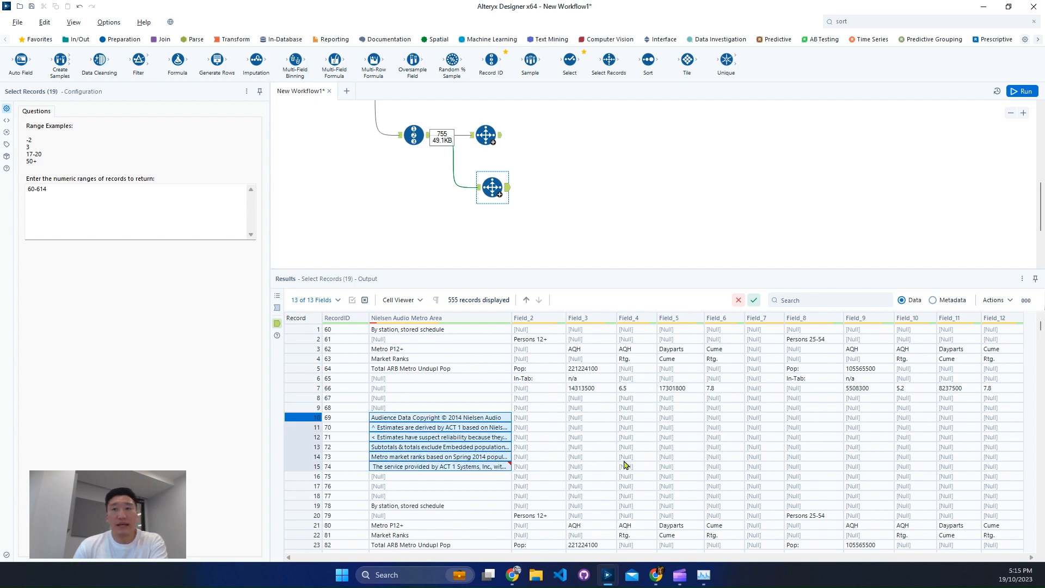
{"action": "scroll", "coordinate": [625, 460], "scroll_direction": "down", "scroll_amount": 4}
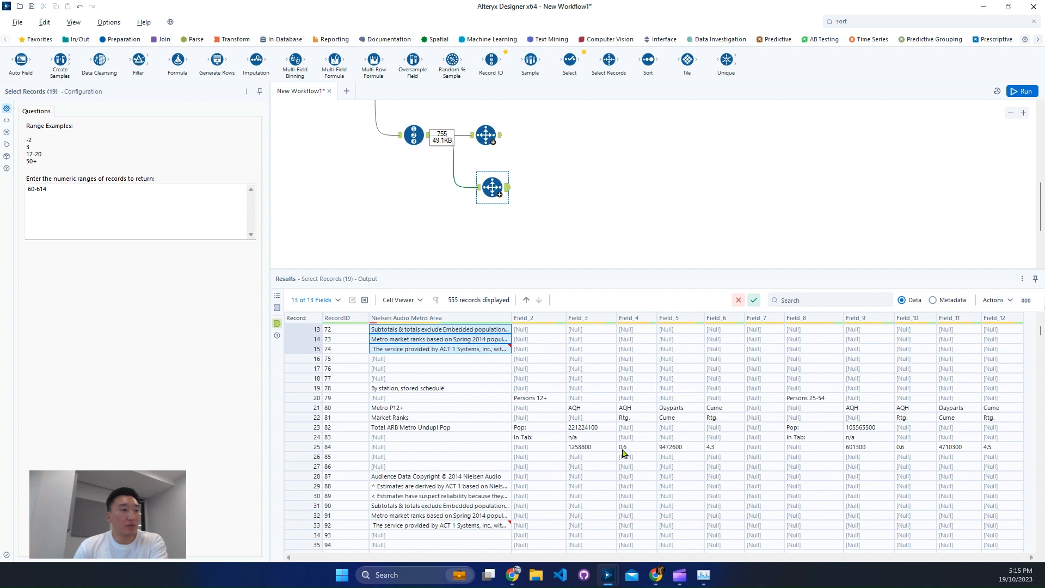
{"action": "scroll", "coordinate": [625, 453], "scroll_direction": "down", "scroll_amount": 1}
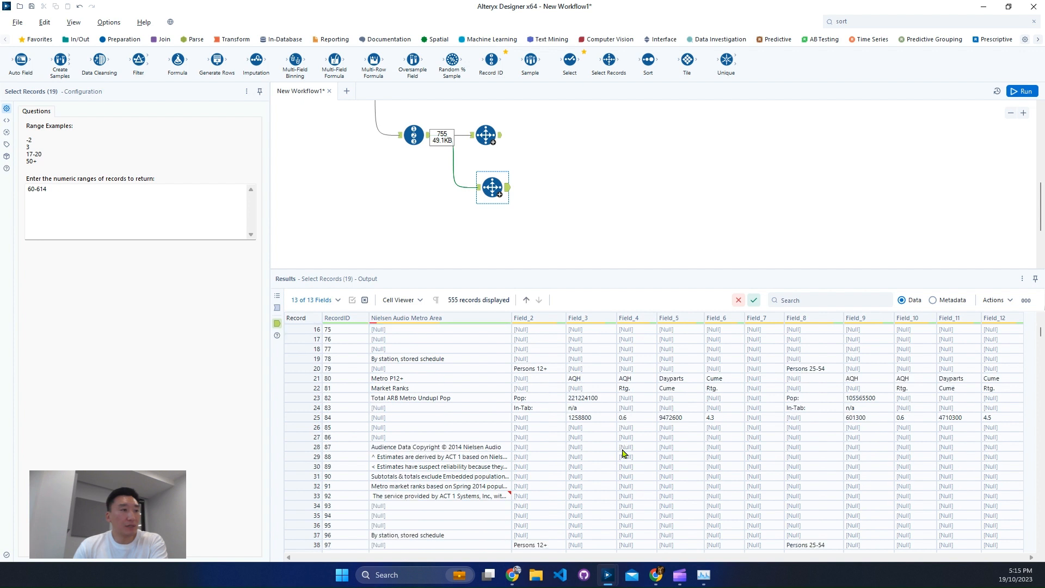
{"action": "left_click_drag", "start_coordinate": [536, 452], "coordinate": [985, 492]}
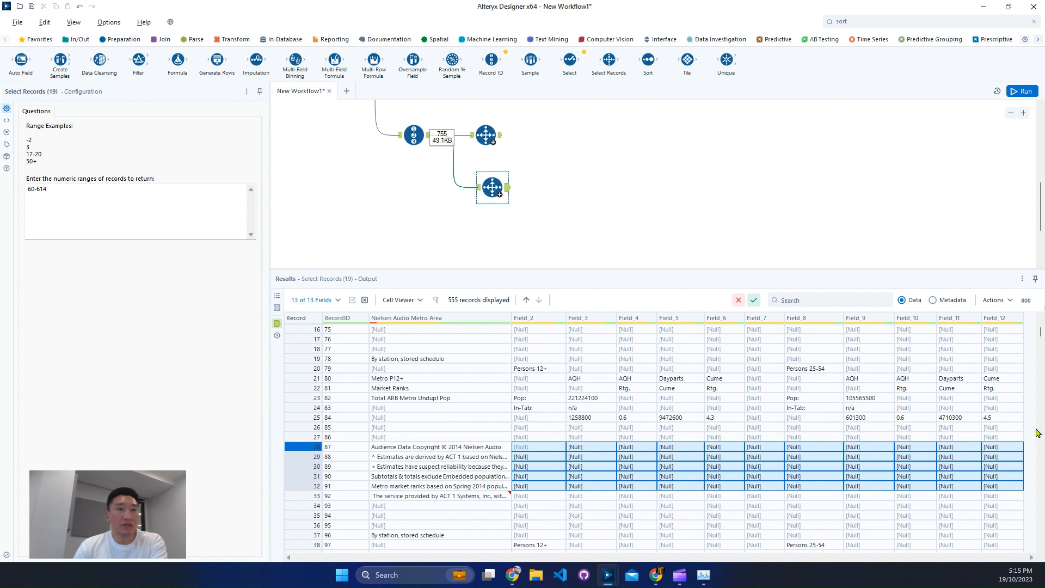
Highlight the header and value rows of the RecordID 79 to 84 block and inspect its two AQH headings
{"action": "left_click", "coordinate": [1006, 419]}
{"action": "left_click", "coordinate": [384, 373], "text": "shift"}
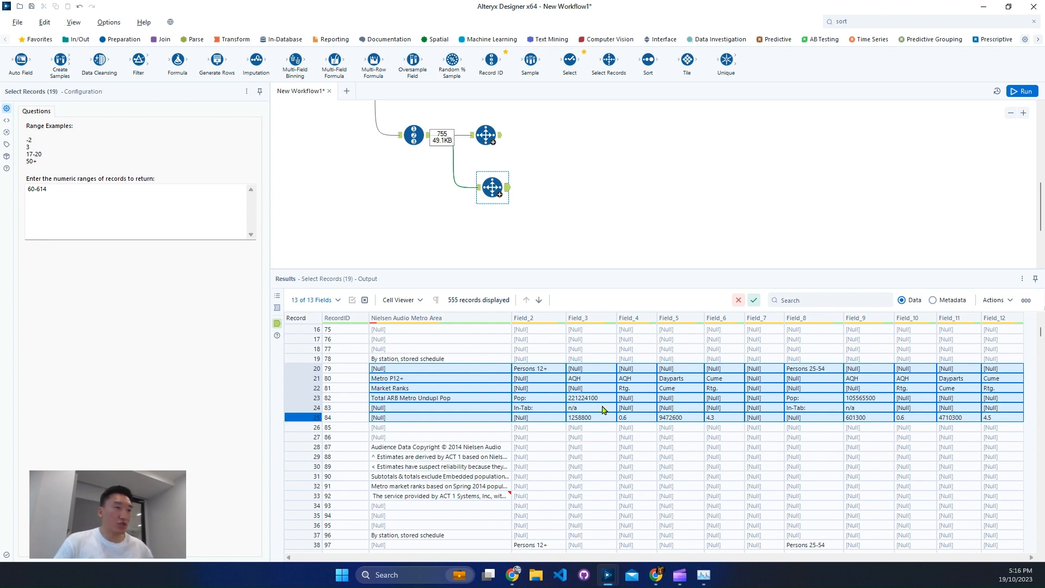
{"action": "left_click", "coordinate": [602, 410]}
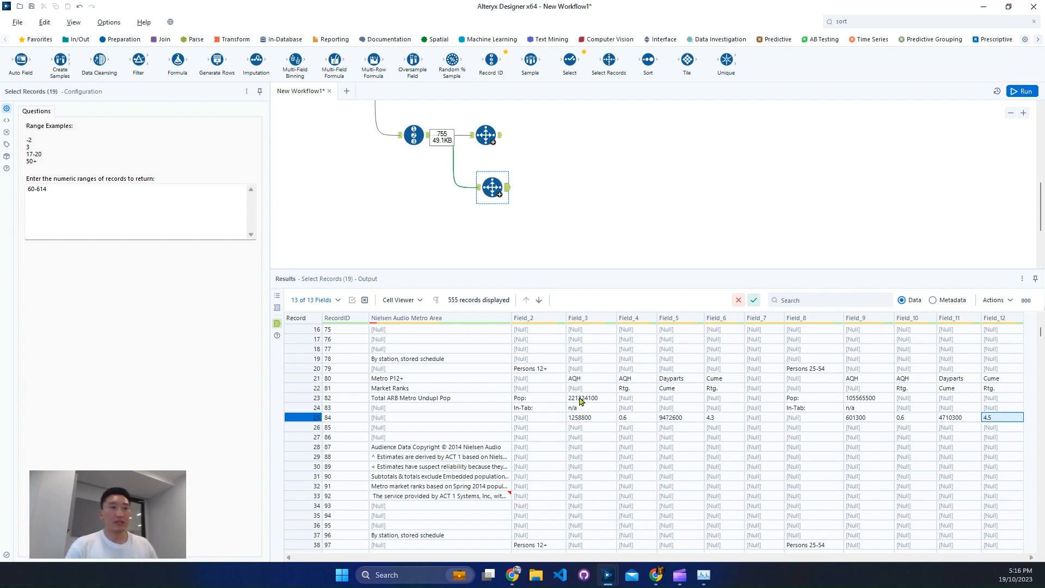
{"action": "left_click_drag", "start_coordinate": [592, 381], "coordinate": [656, 379]}
Compare the following statistics blocks to check how their rows and labels repeat from one program to another
{"action": "scroll", "coordinate": [730, 412], "scroll_direction": "down", "scroll_amount": 3}
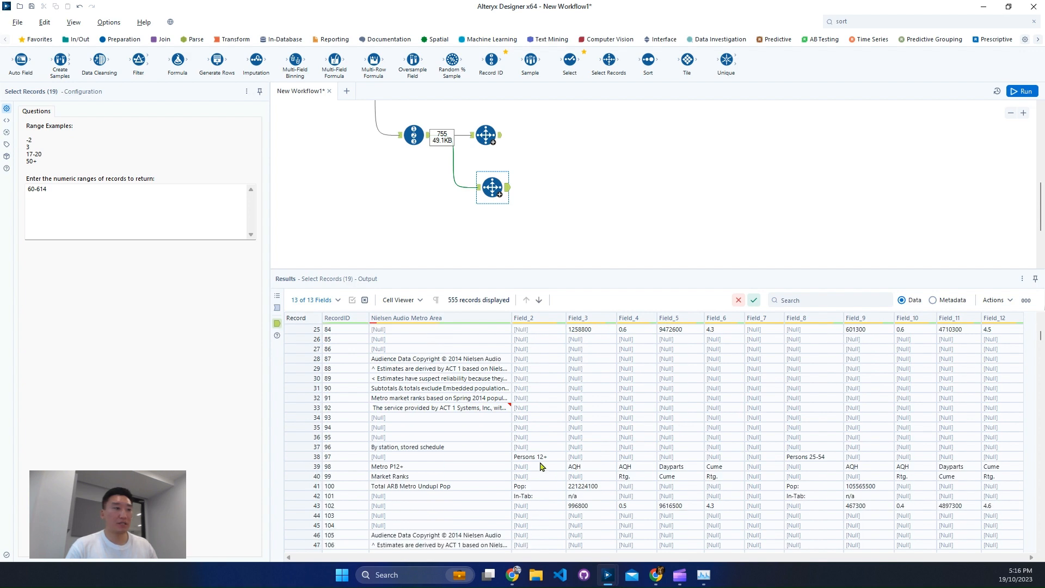
{"action": "scroll", "coordinate": [531, 460], "scroll_direction": "up", "scroll_amount": 4}
{"action": "scroll", "coordinate": [510, 433], "scroll_direction": "down", "scroll_amount": 5}
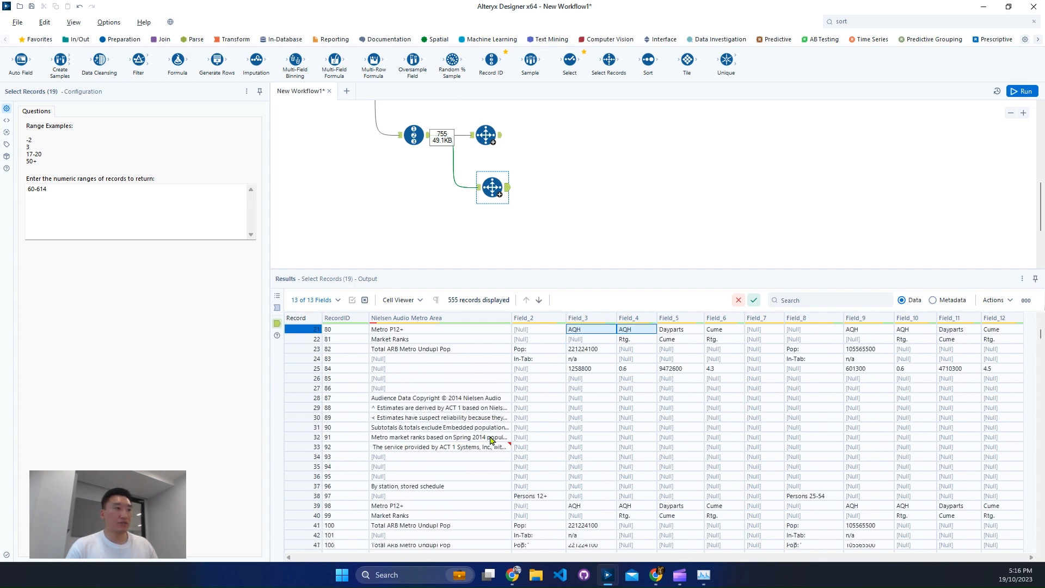
{"action": "scroll", "coordinate": [461, 430], "scroll_direction": "down", "scroll_amount": 5}
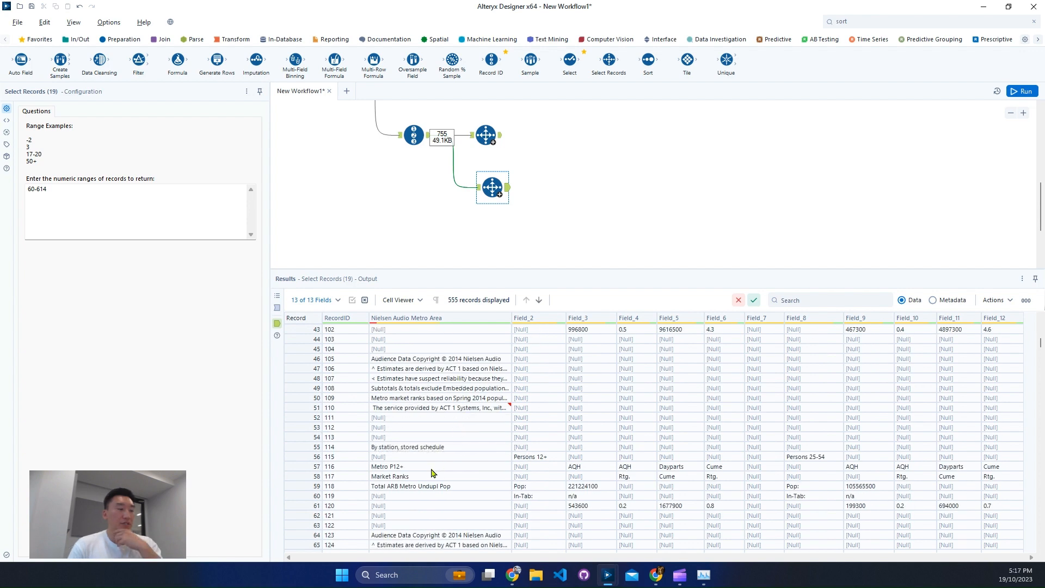
{"action": "left_click", "coordinate": [437, 467]}
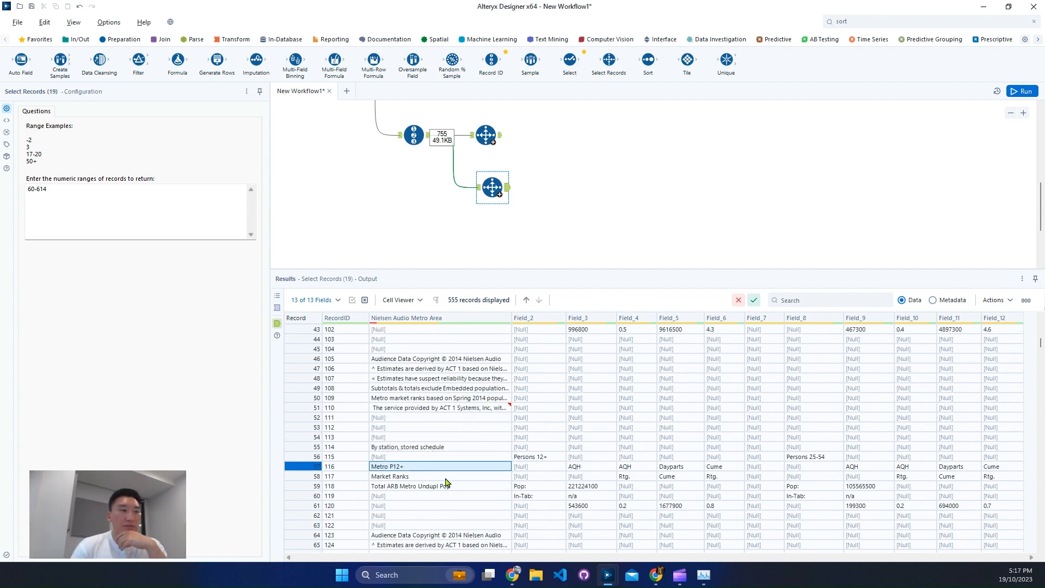
{"action": "scroll", "coordinate": [493, 483], "scroll_direction": "down", "scroll_amount": 1}
{"action": "scroll", "coordinate": [490, 481], "scroll_direction": "up", "scroll_amount": 6}
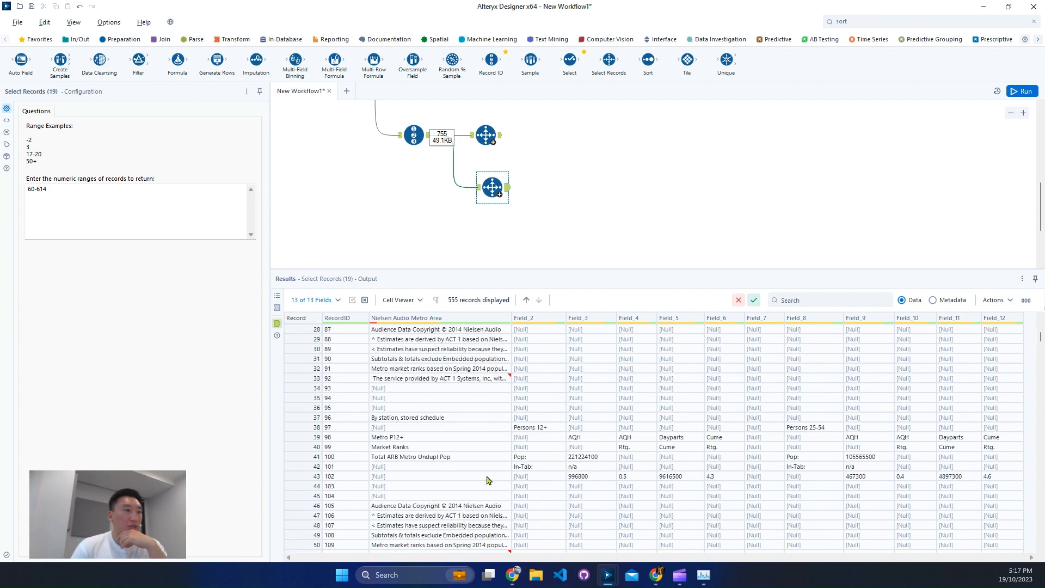
{"action": "left_click", "coordinate": [438, 457]}
{"action": "scroll", "coordinate": [484, 457], "scroll_direction": "down", "scroll_amount": 7}
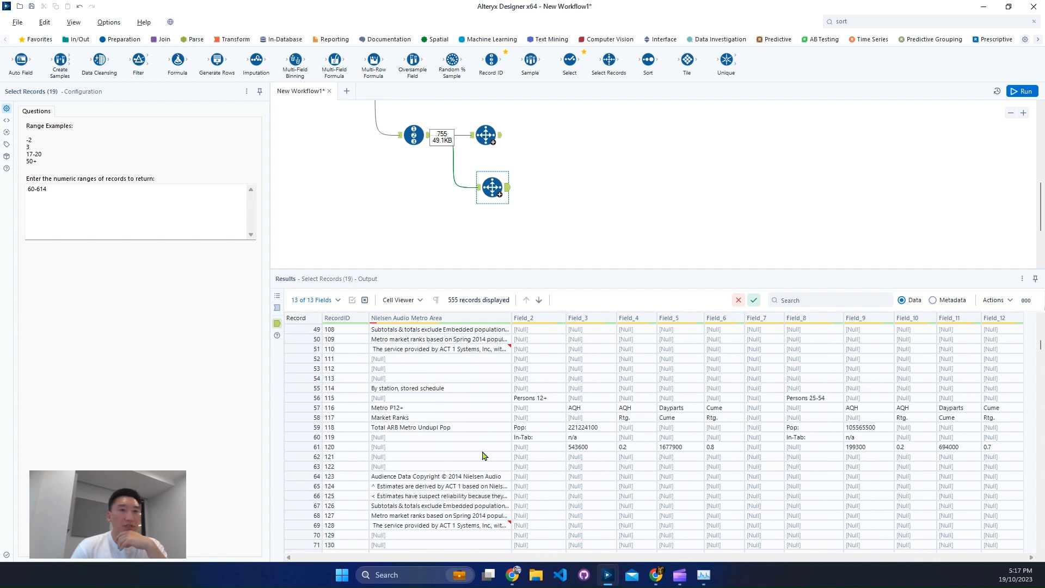
{"action": "scroll", "coordinate": [482, 455], "scroll_direction": "down", "scroll_amount": 6}
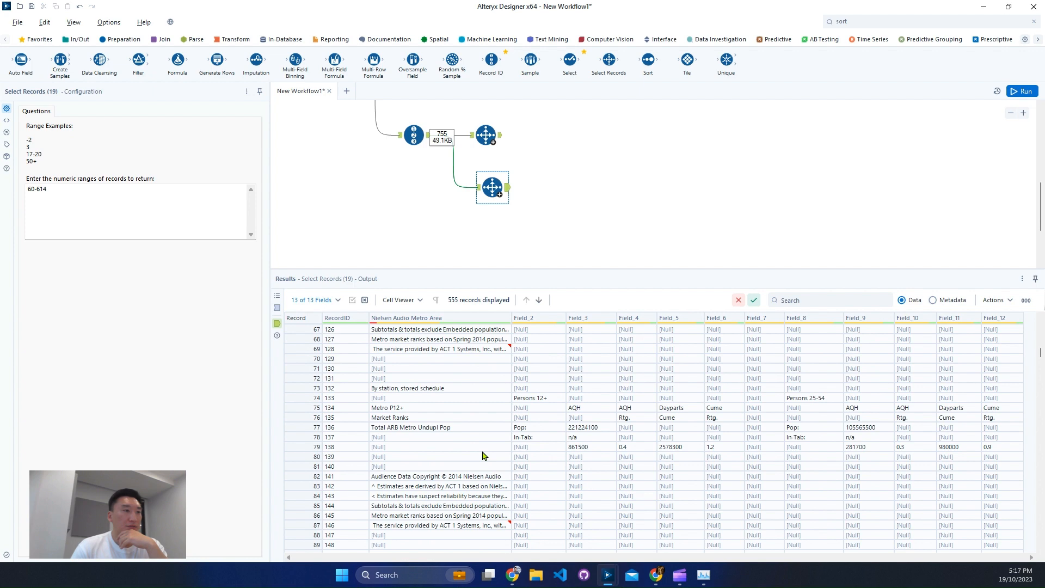
{"action": "scroll", "coordinate": [484, 457], "scroll_direction": "down", "scroll_amount": 3}
{"action": "scroll", "coordinate": [483, 456], "scroll_direction": "down", "scroll_amount": 3}
{"action": "scroll", "coordinate": [483, 447], "scroll_direction": "up", "scroll_amount": 5}
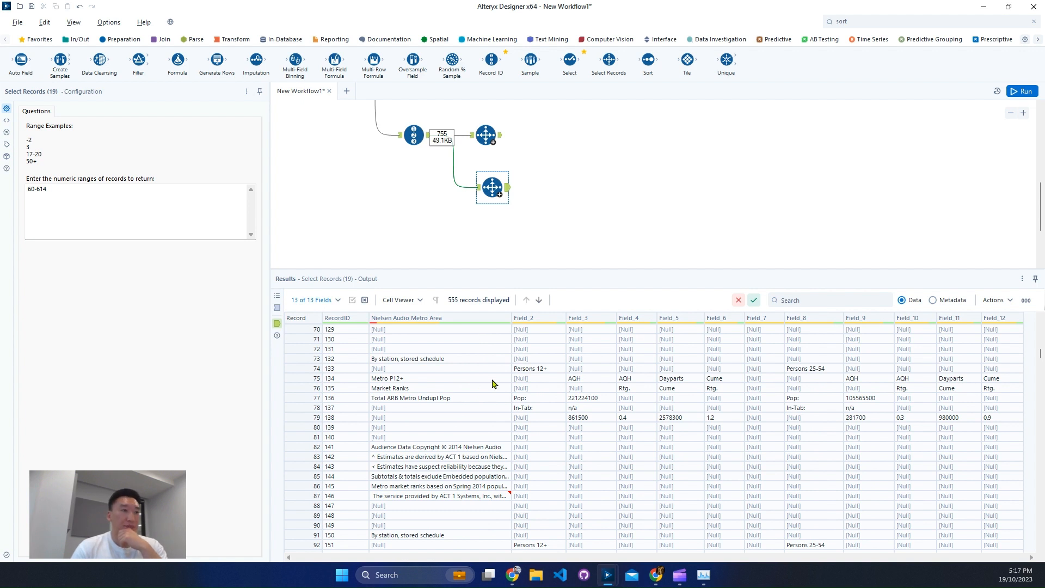
Copy the Nielsen Audio Metro Area cells of RecordIDs 132 to 146 with headers and paste them onto the canvas as a Text Input
{"action": "left_click_drag", "start_coordinate": [445, 363], "coordinate": [443, 497]}
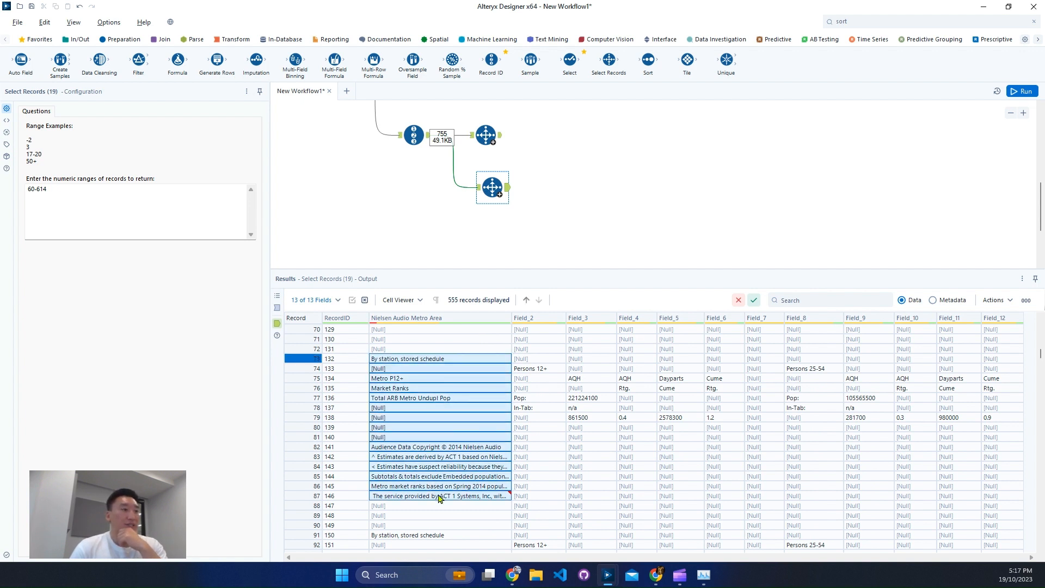
{"action": "right_click", "coordinate": [434, 444]}
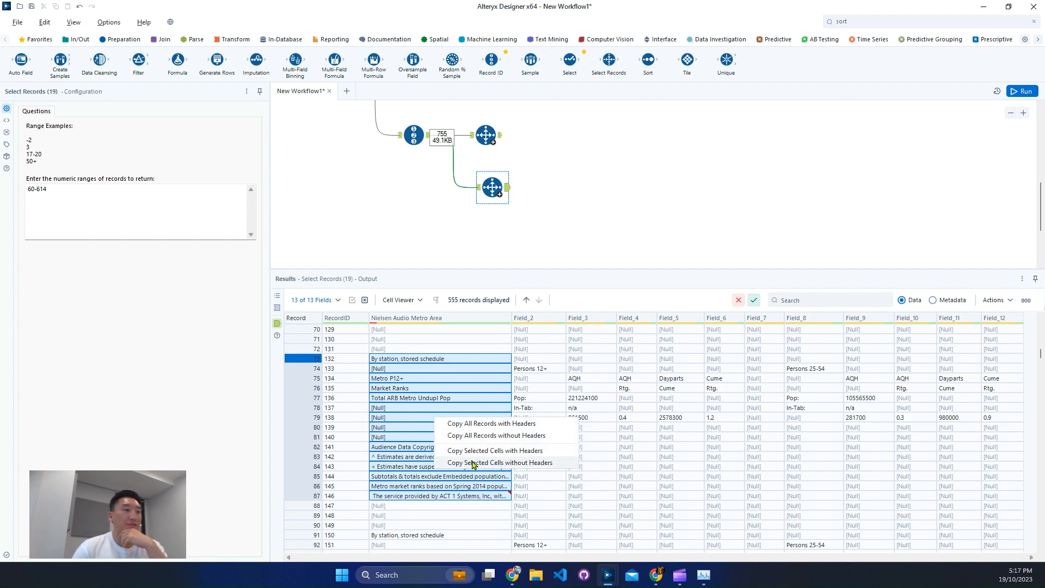
{"action": "left_click", "coordinate": [468, 460]}
{"action": "left_click", "coordinate": [590, 324]}
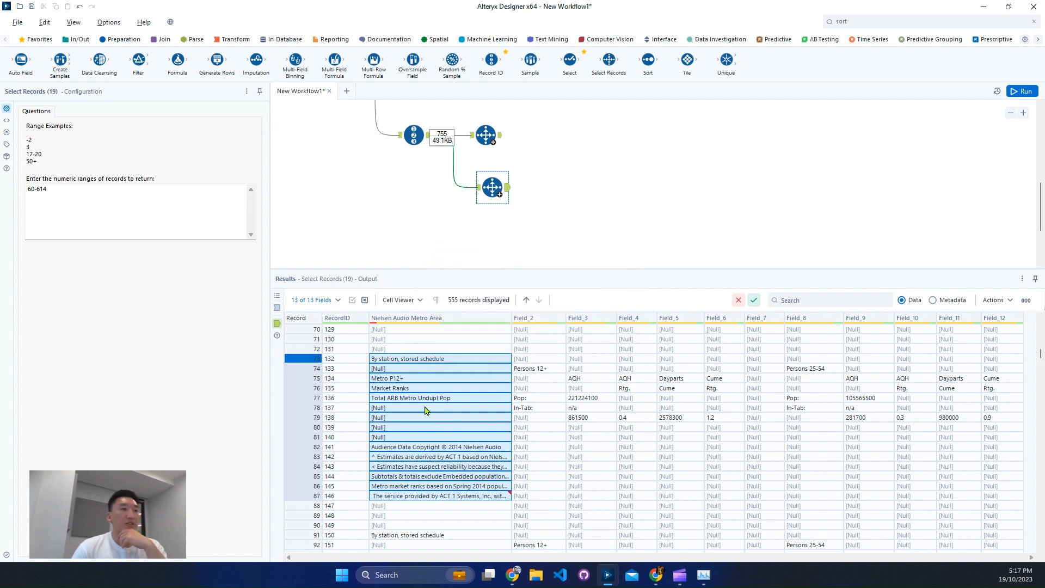
{"action": "right_click", "coordinate": [426, 383]}
{"action": "left_click", "coordinate": [488, 418]}
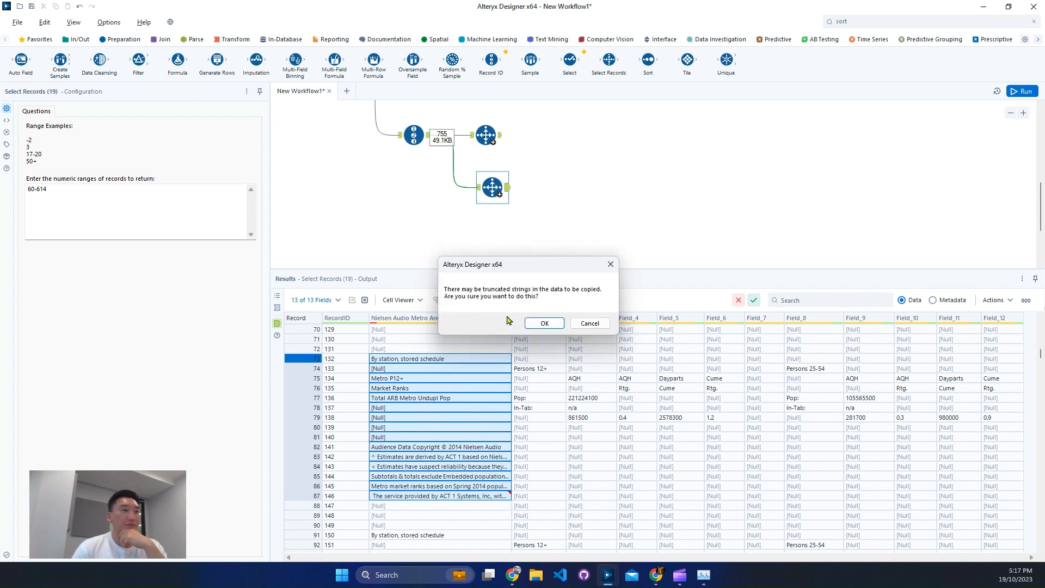
{"action": "left_click", "coordinate": [543, 323]}
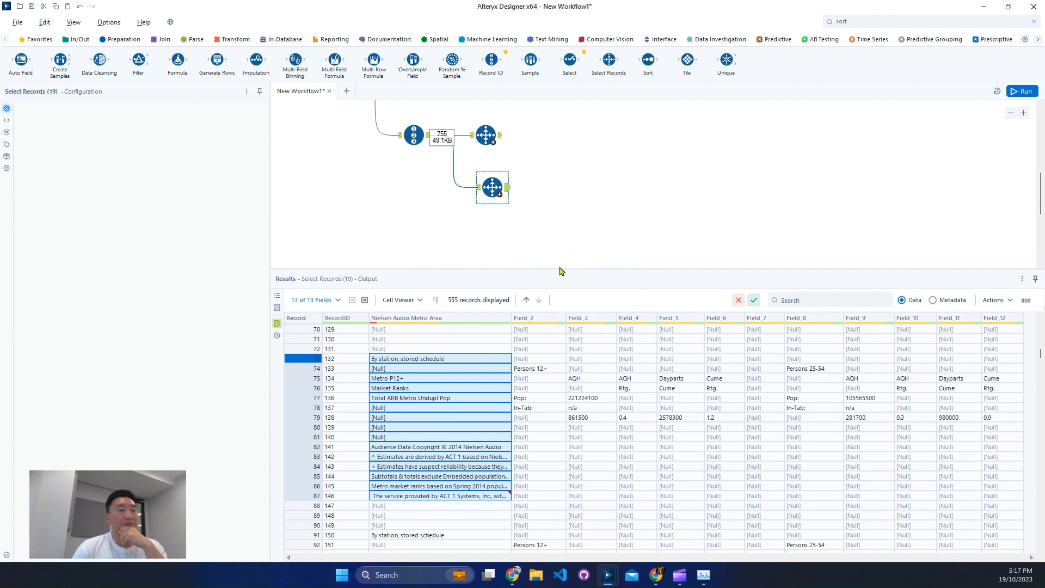
{"action": "key", "text": "ctrl+v"}
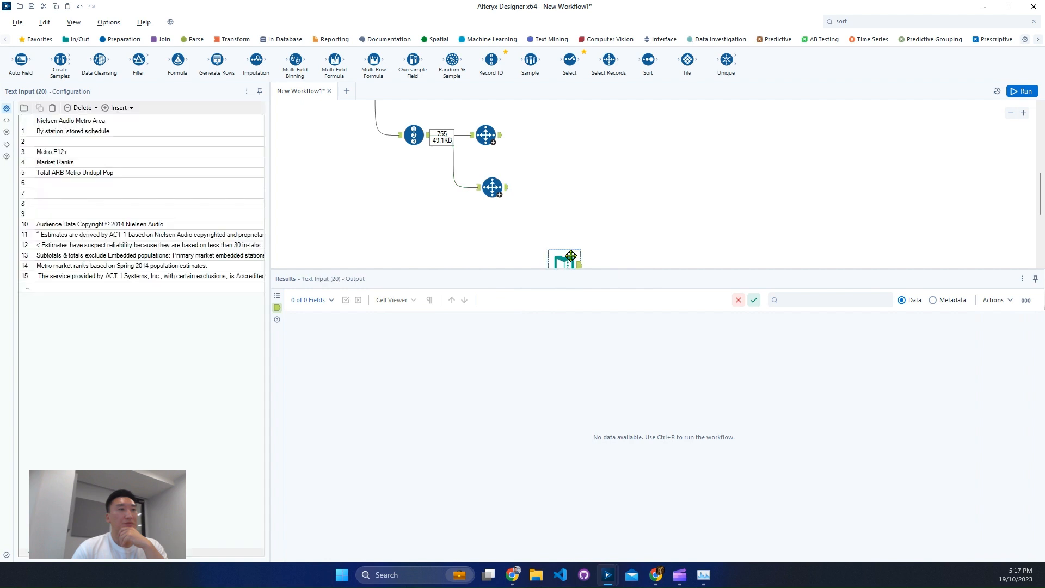
Delete rows 2 to 9 from the pasted Text Input, keeping the station line and the copyright and estimate notes
{"action": "left_click_drag", "start_coordinate": [23, 143], "coordinate": [26, 216]}
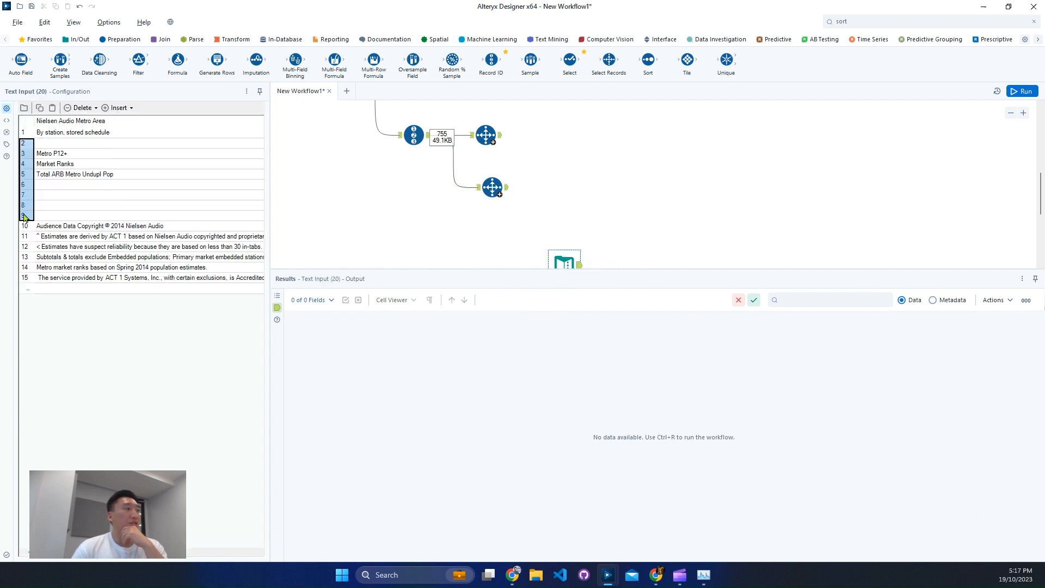
{"action": "left_click", "coordinate": [87, 108]}
{"action": "left_click", "coordinate": [90, 132]}
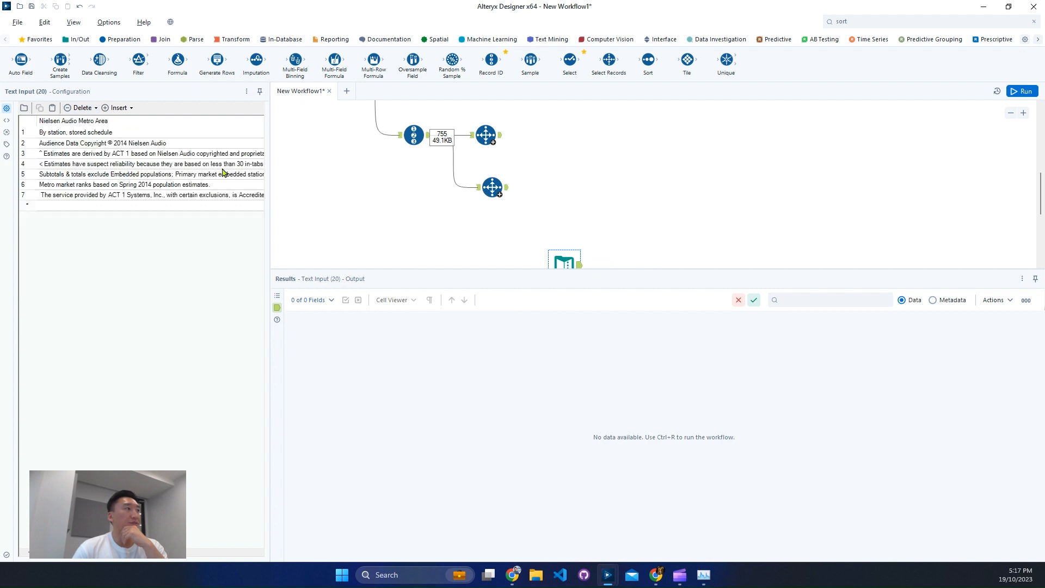
Add a Join tool fed by the 60-614 Select Records on its left input and the Text Input on its right
{"action": "left_click", "coordinate": [162, 39]}
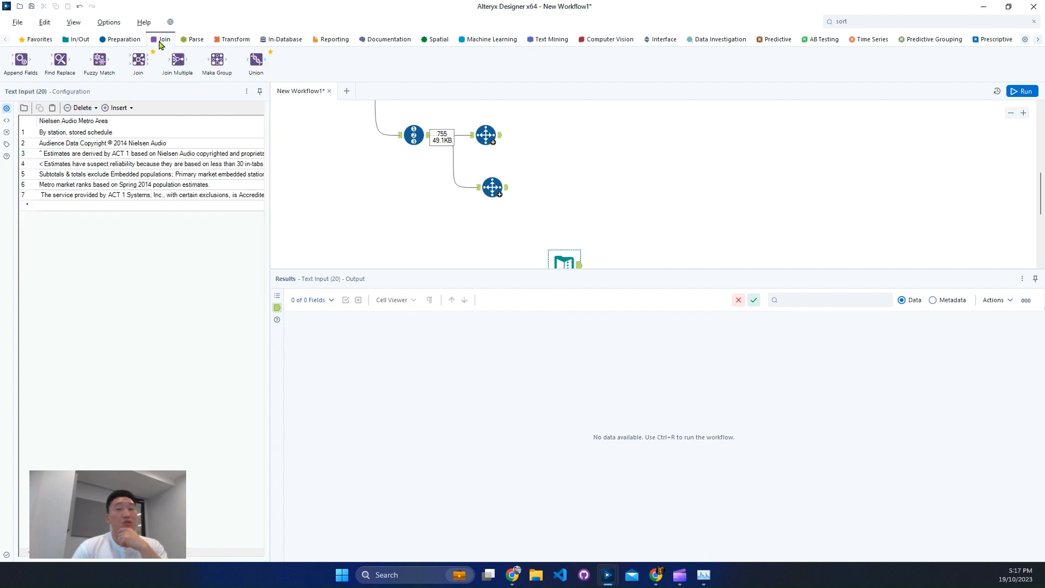
{"action": "left_click_drag", "start_coordinate": [139, 60], "coordinate": [568, 195]}
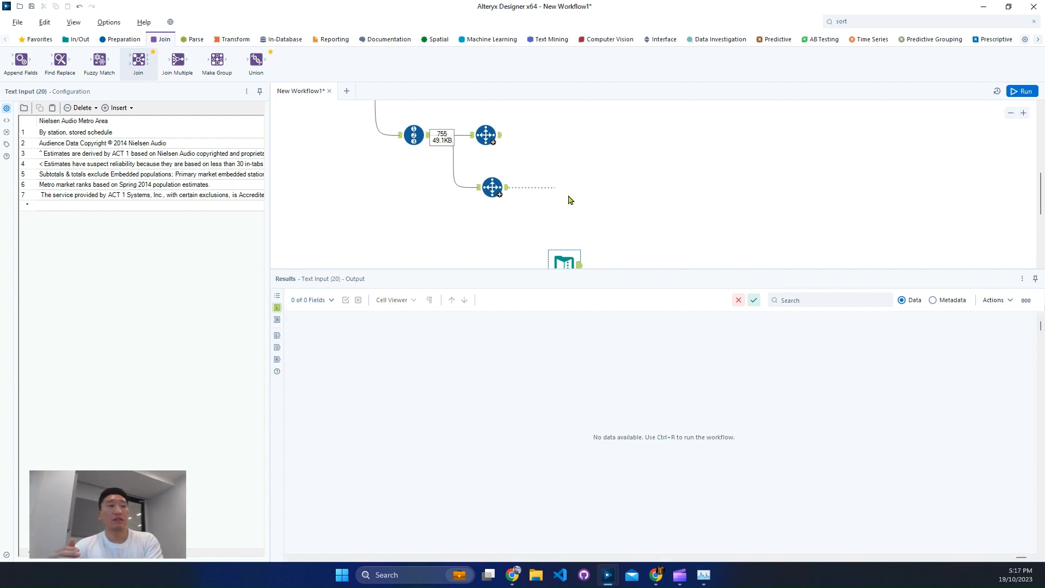
{"action": "left_click_drag", "start_coordinate": [569, 200], "coordinate": [569, 196]}
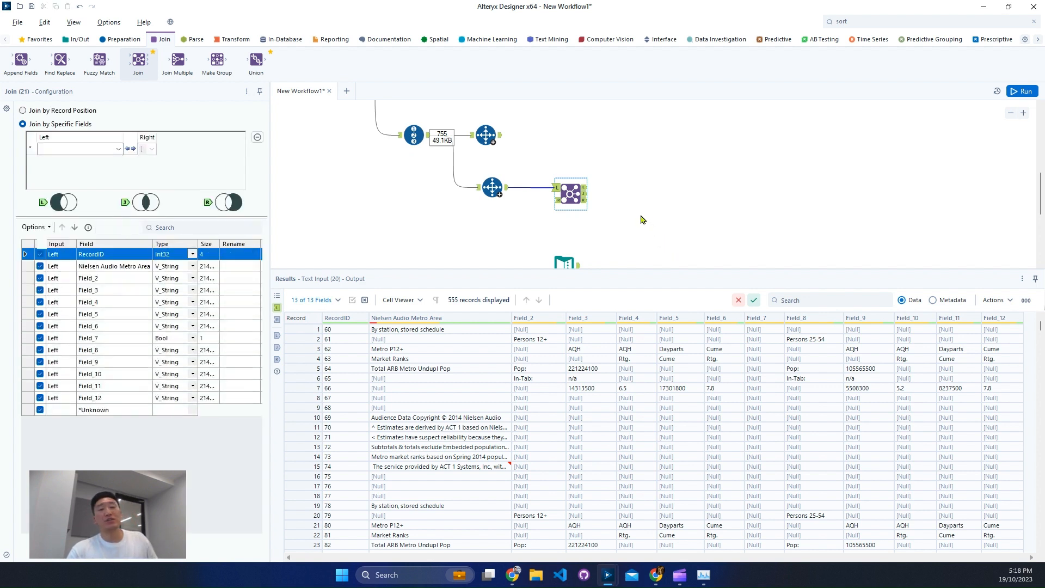
{"action": "scroll", "coordinate": [640, 220], "scroll_direction": "down", "scroll_amount": 1}
{"action": "left_click", "coordinate": [564, 221]}
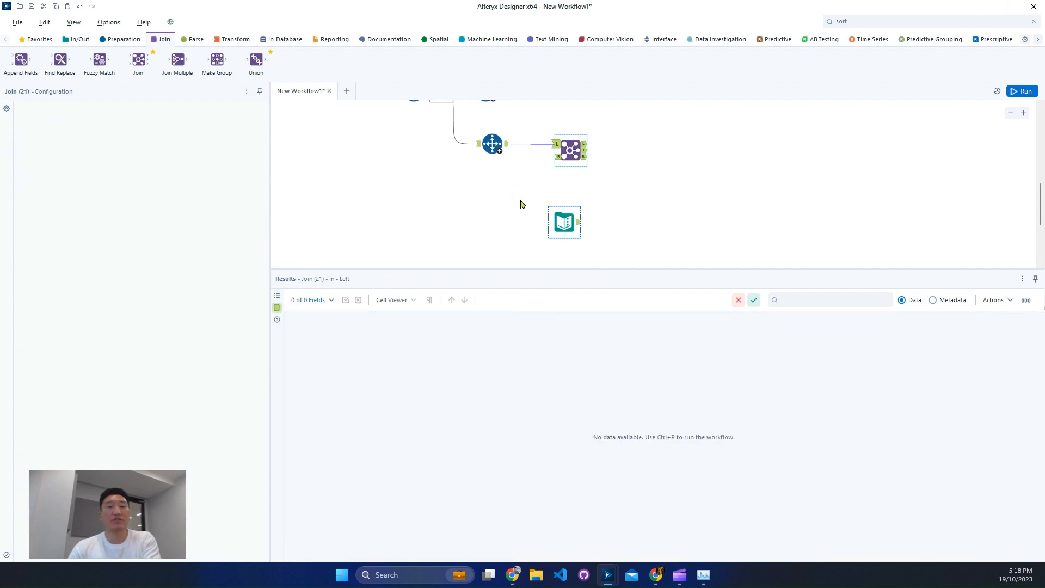
{"action": "left_click_drag", "start_coordinate": [579, 228], "coordinate": [556, 157]}
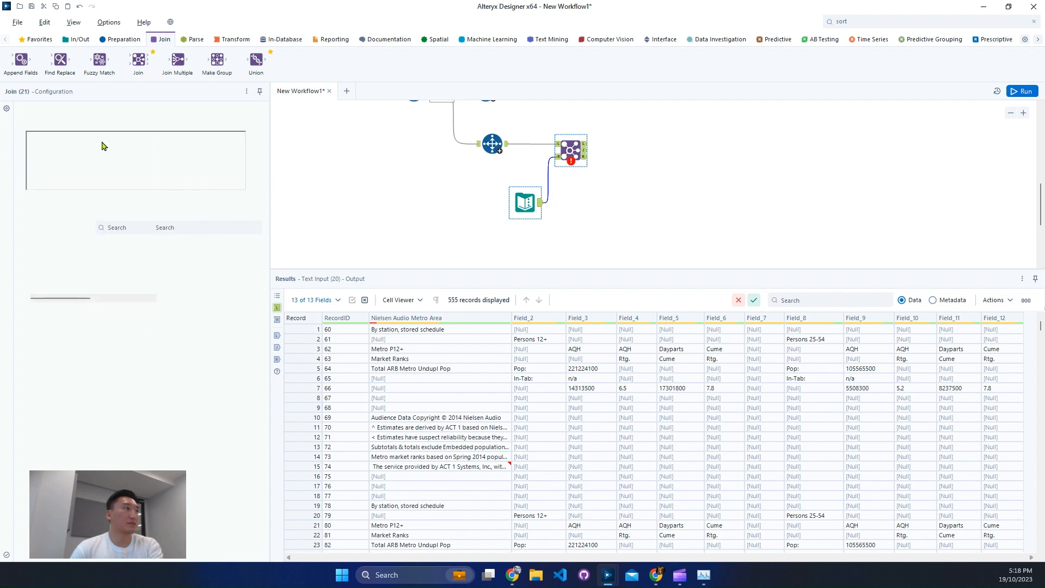
Join both inputs on Nielsen Audio Metro Area, exclude the right input's duplicate field, and run the workflow
{"action": "left_click", "coordinate": [97, 154]}
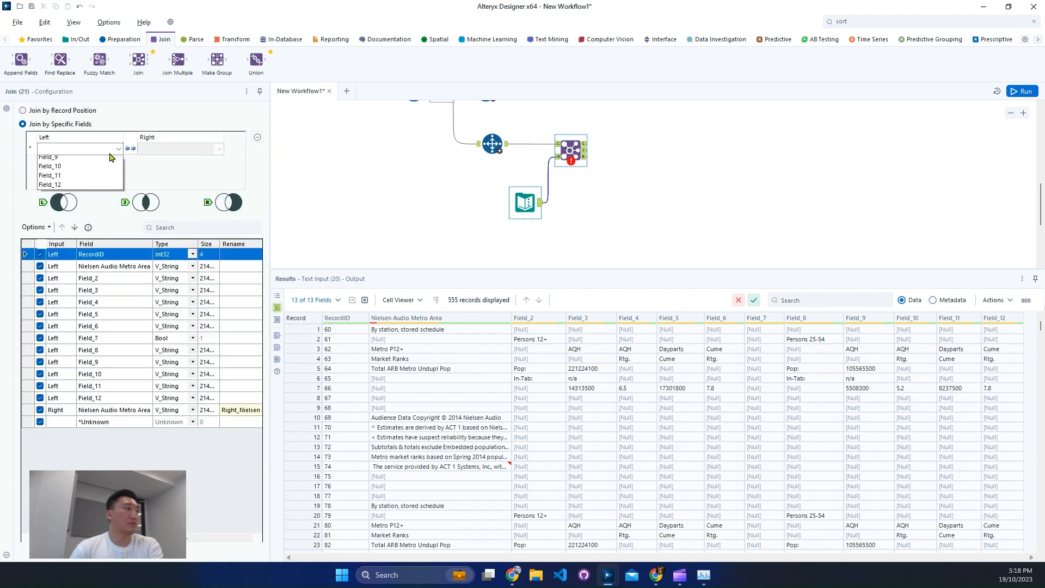
{"action": "left_click", "coordinate": [100, 175]}
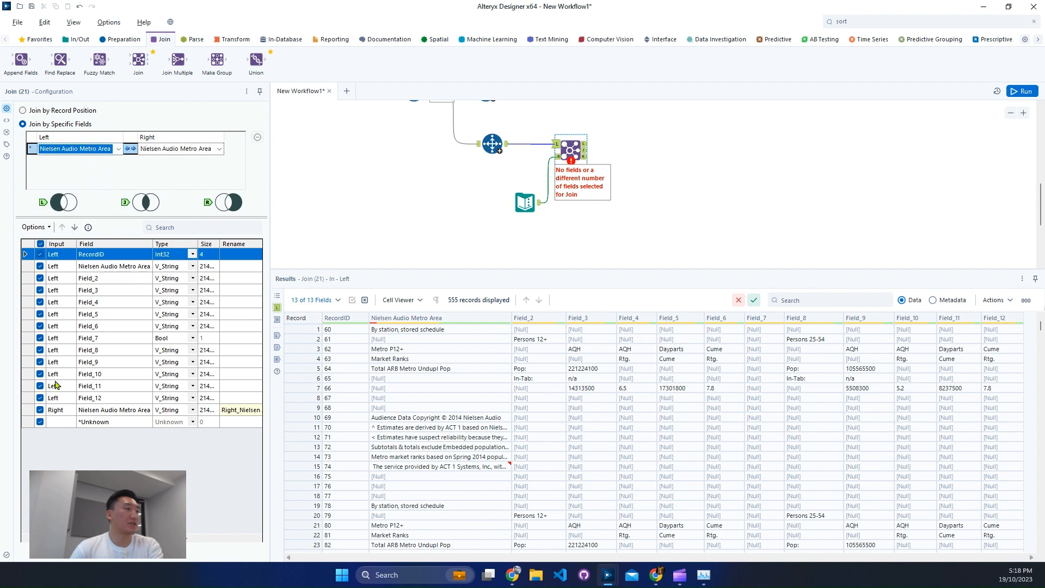
{"action": "left_click", "coordinate": [128, 409]}
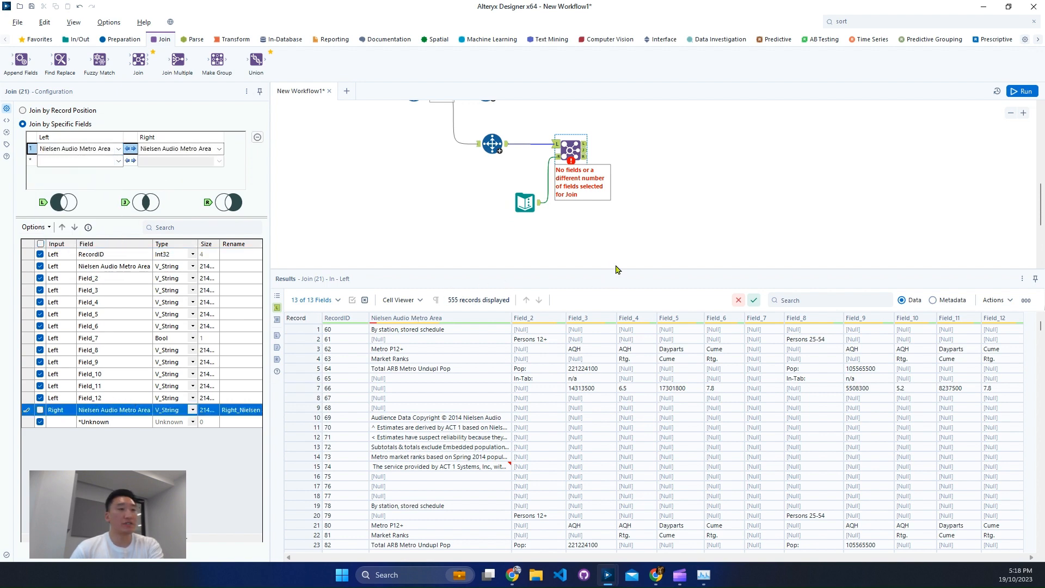
{"action": "left_click", "coordinate": [1016, 94]}
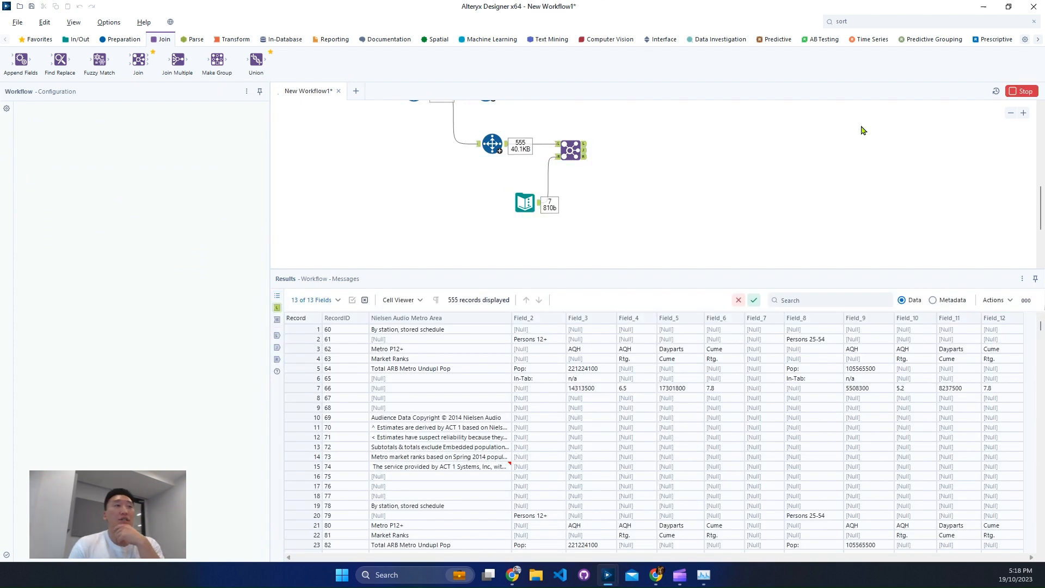
Check the Join tool's matched output for rows holding real data, and read the note in its right output
{"action": "left_click", "coordinate": [585, 149]}
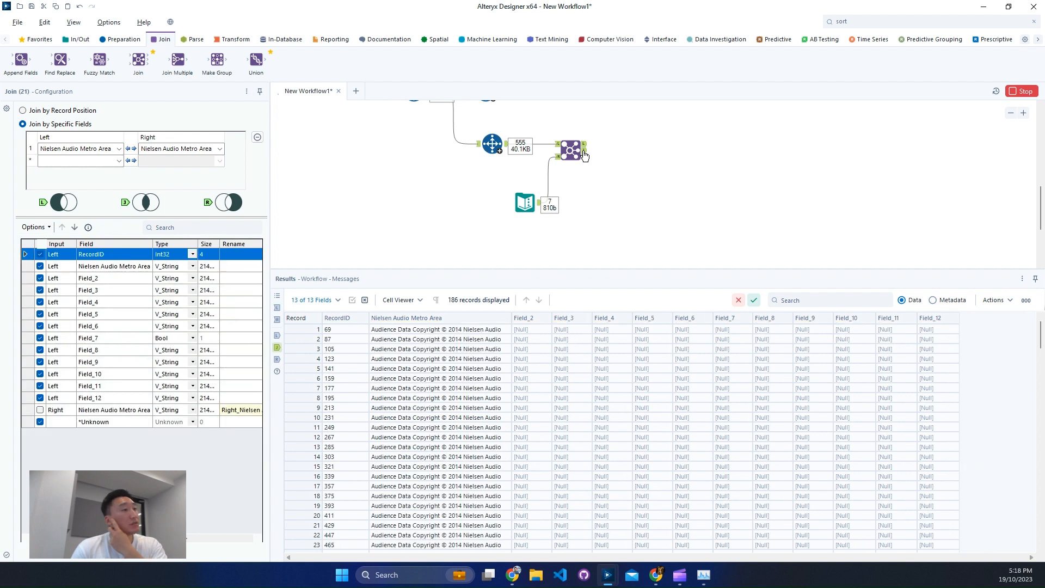
{"action": "scroll", "coordinate": [497, 467], "scroll_direction": "down", "scroll_amount": 9}
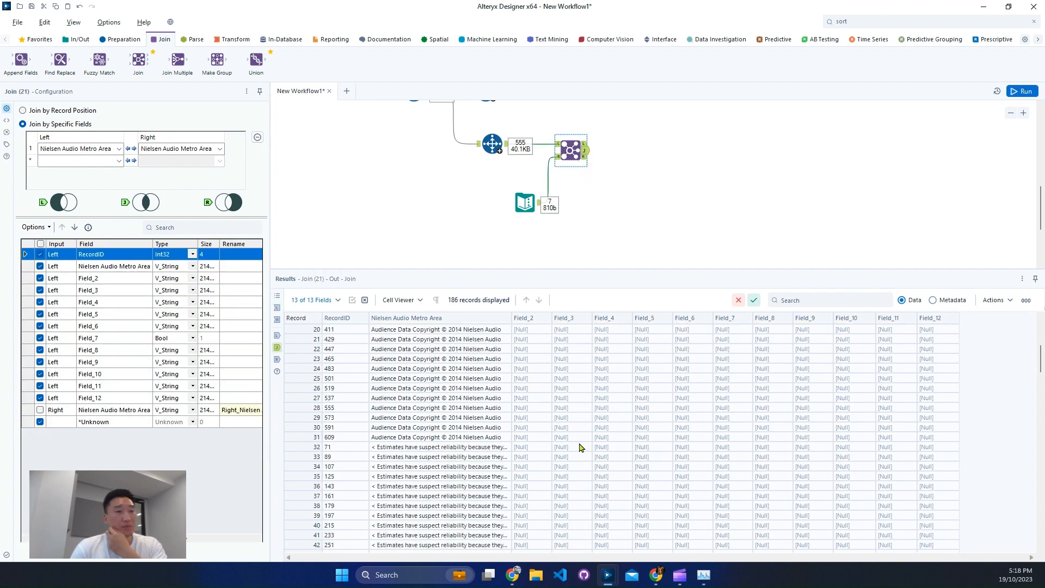
{"action": "left_click_drag", "start_coordinate": [1040, 365], "coordinate": [1029, 531]}
{"action": "left_click_drag", "start_coordinate": [652, 369], "coordinate": [853, 505]}
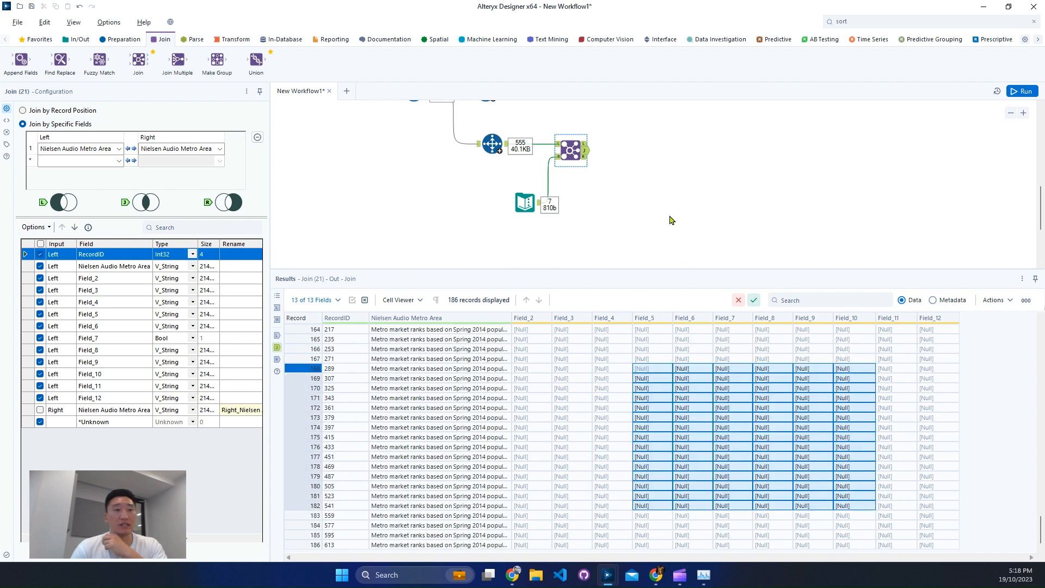
{"action": "left_click", "coordinate": [585, 159]}
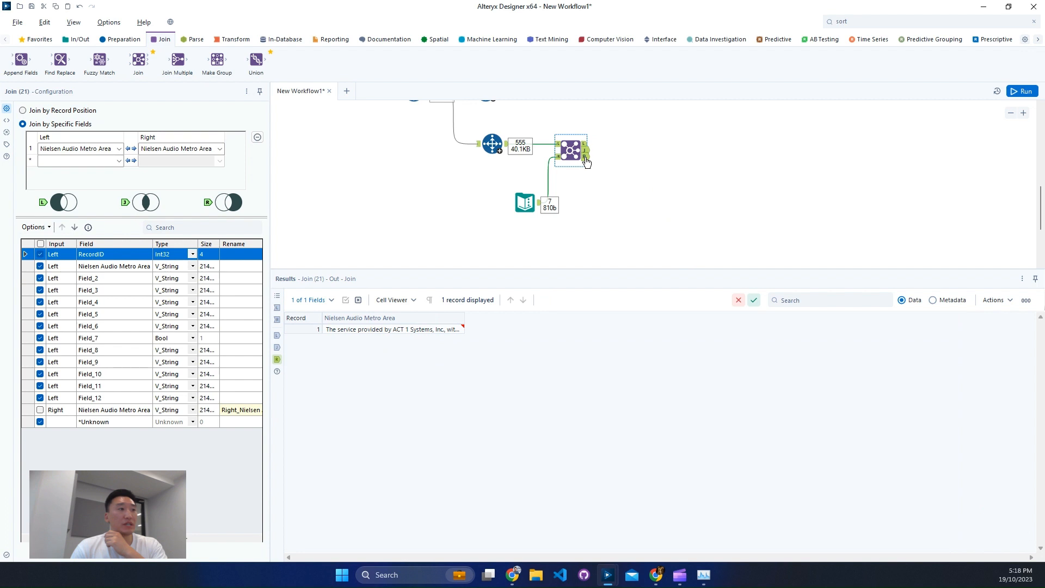
{"action": "left_click", "coordinate": [405, 330]}
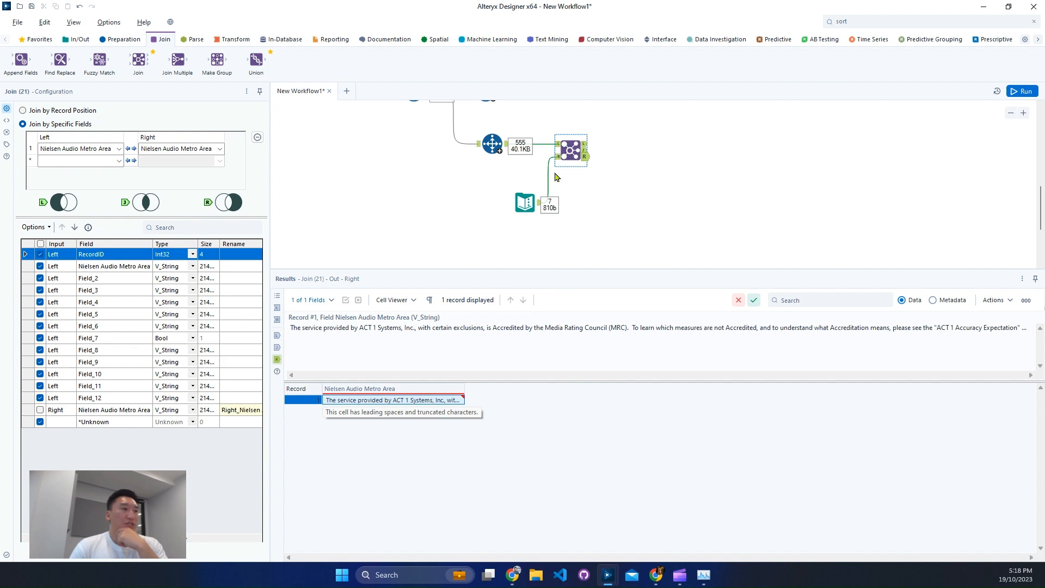
Examine the Join tool's left output, widening the Nielsen Audio Metro Area column to read the ACT 1 Systems note in RecordID 74
{"action": "left_click", "coordinate": [585, 145]}
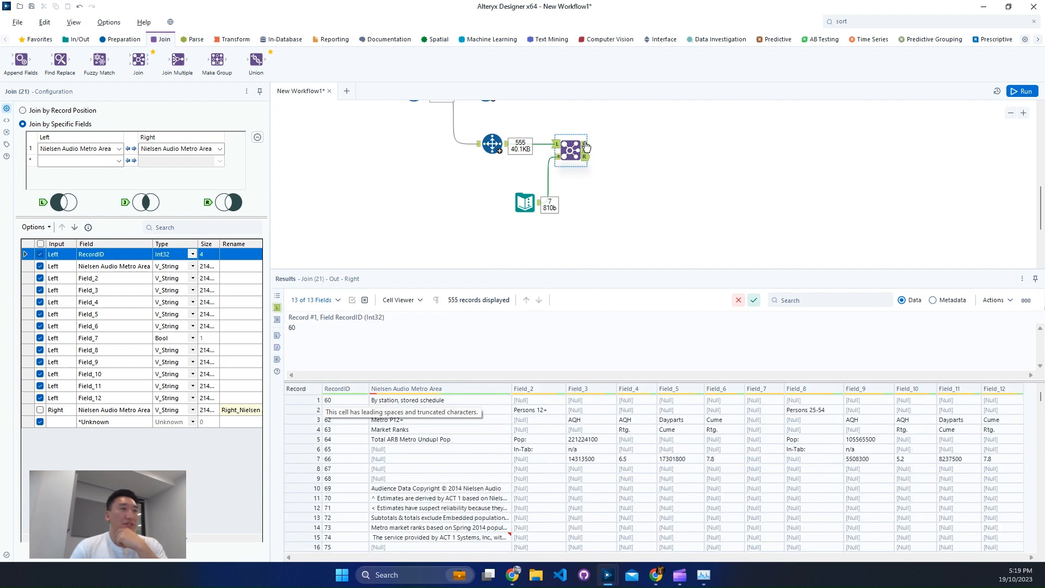
{"action": "left_click", "coordinate": [585, 143]}
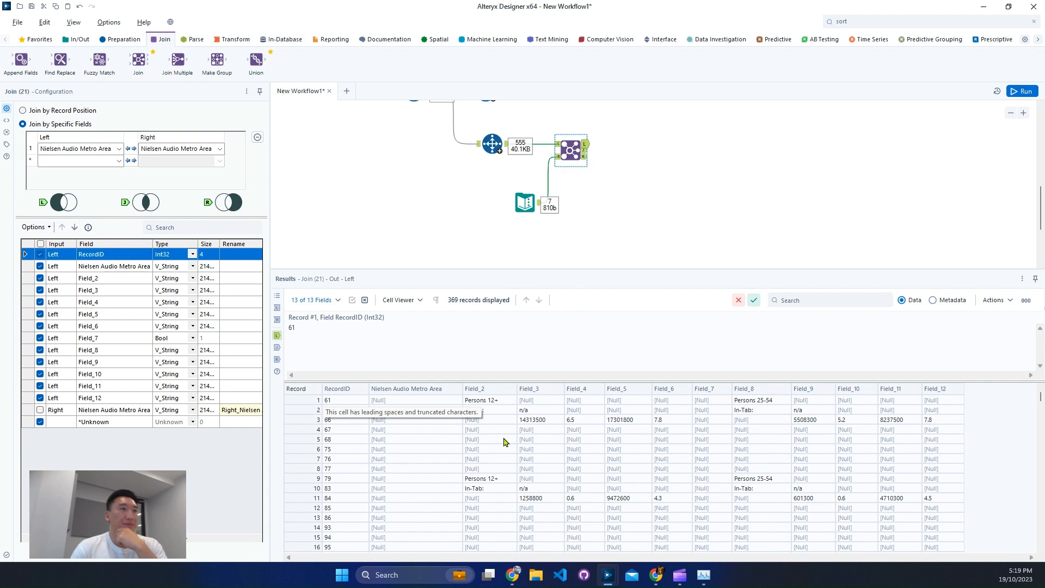
{"action": "scroll", "coordinate": [871, 454], "scroll_direction": "down", "scroll_amount": 8}
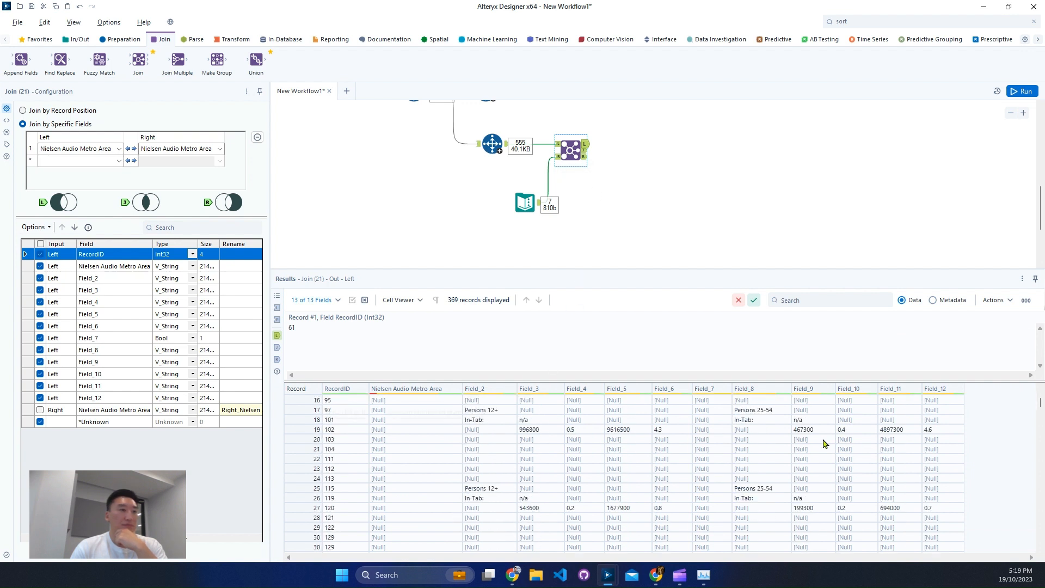
{"action": "scroll", "coordinate": [821, 441], "scroll_direction": "down", "scroll_amount": 14}
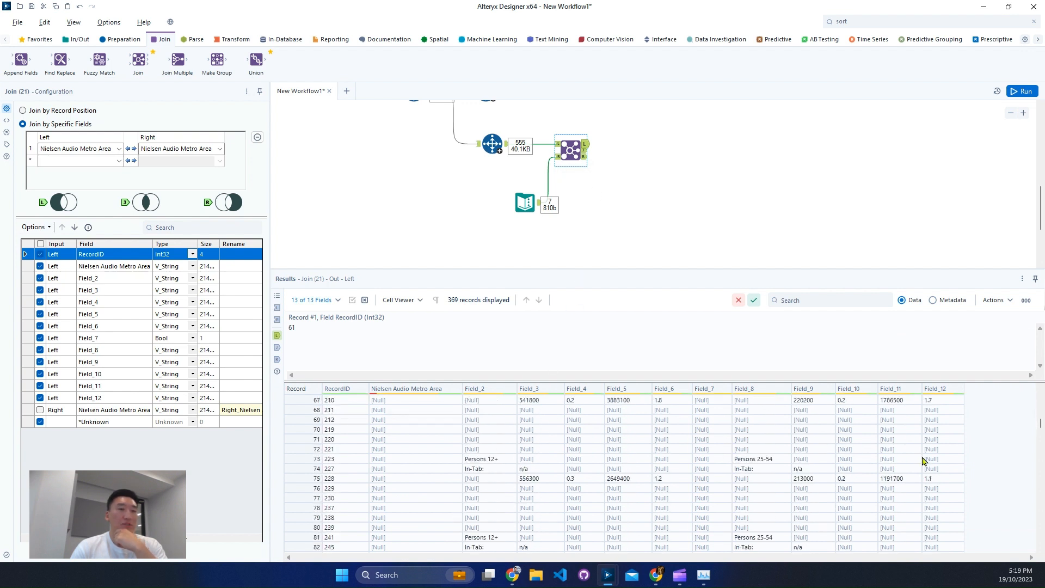
{"action": "left_click_drag", "start_coordinate": [1040, 424], "coordinate": [1036, 499]}
{"action": "scroll", "coordinate": [523, 467], "scroll_direction": "down", "scroll_amount": 5}
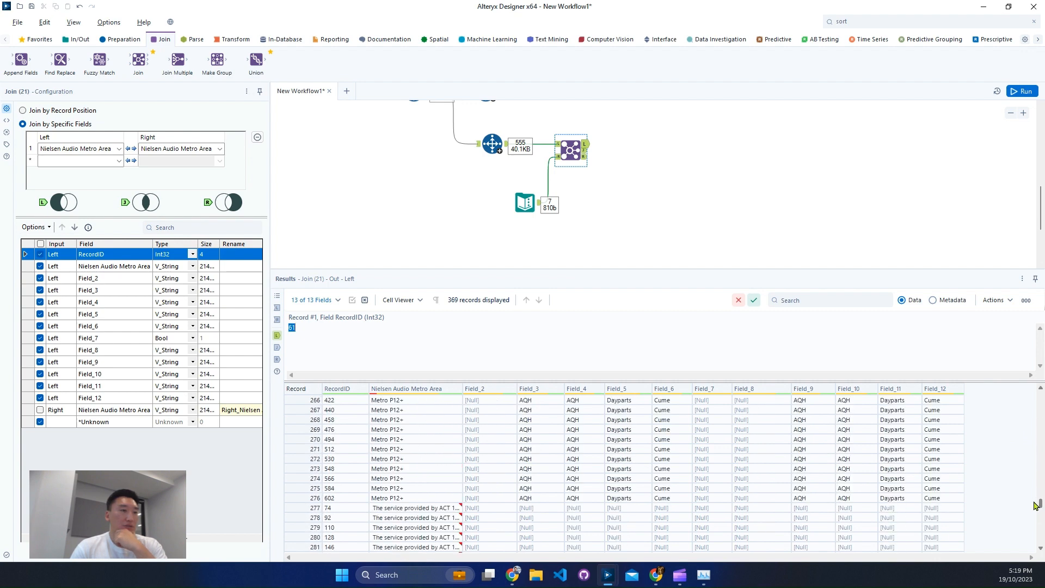
{"action": "left_click_drag", "start_coordinate": [462, 389], "coordinate": [533, 398]}
{"action": "left_click", "coordinate": [491, 483]}
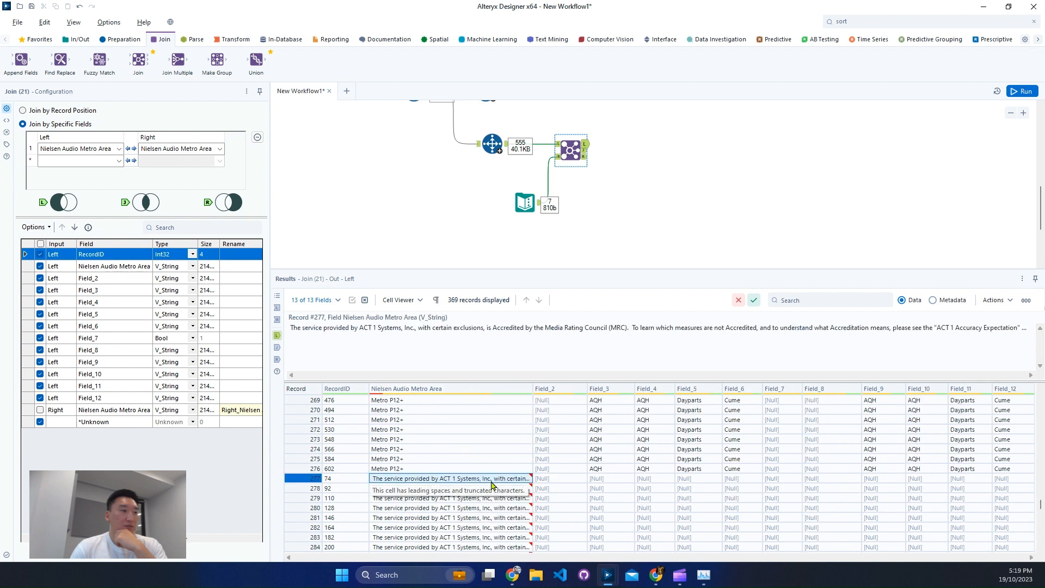
Copy the full ACT 1 Systems note from record 272 of the input Browse tool's data
{"action": "right_click", "coordinate": [492, 483]}
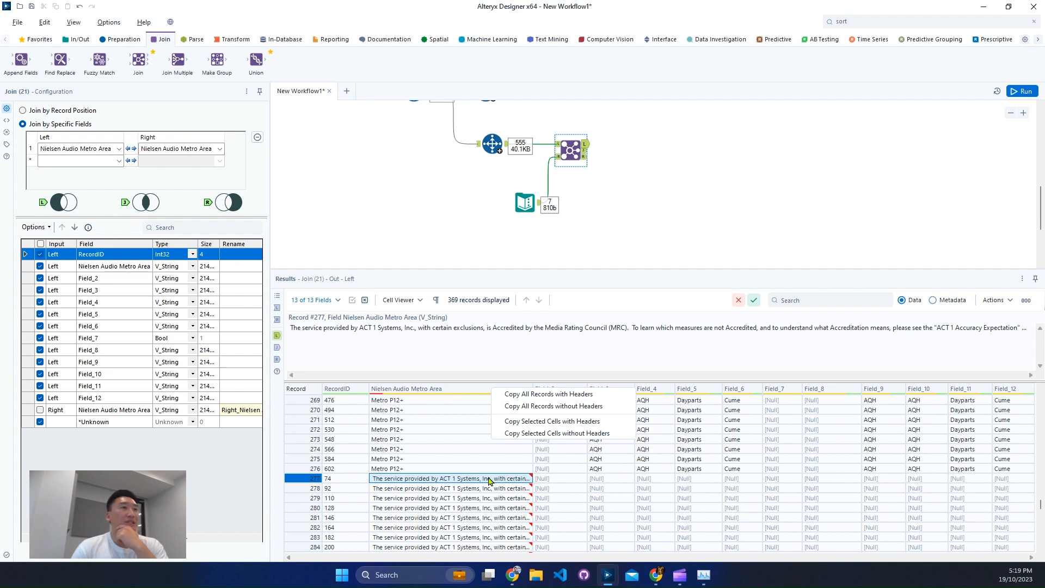
{"action": "scroll", "coordinate": [407, 187], "scroll_direction": "up", "scroll_amount": 5}
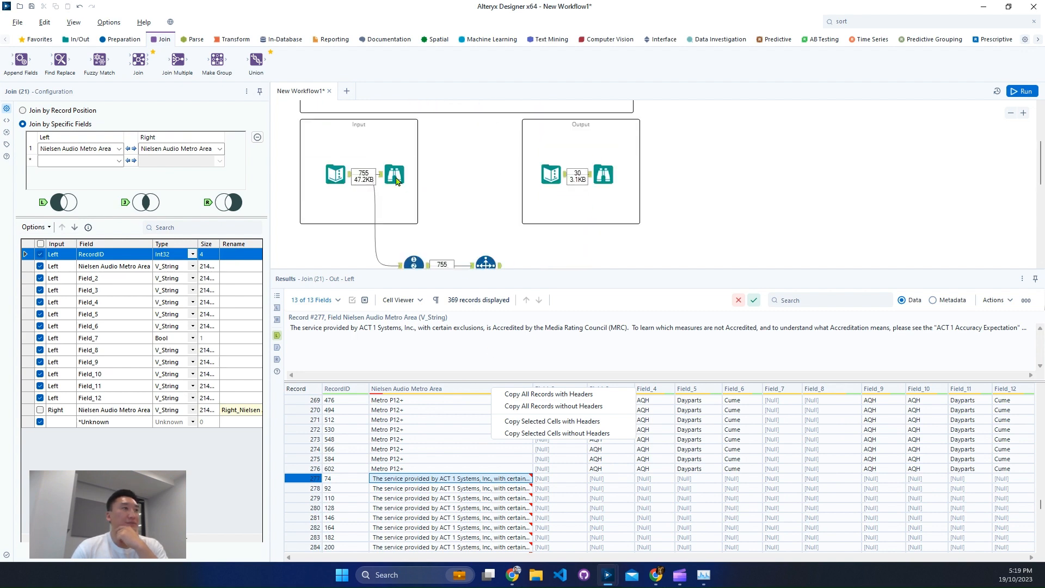
{"action": "left_click", "coordinate": [396, 181]}
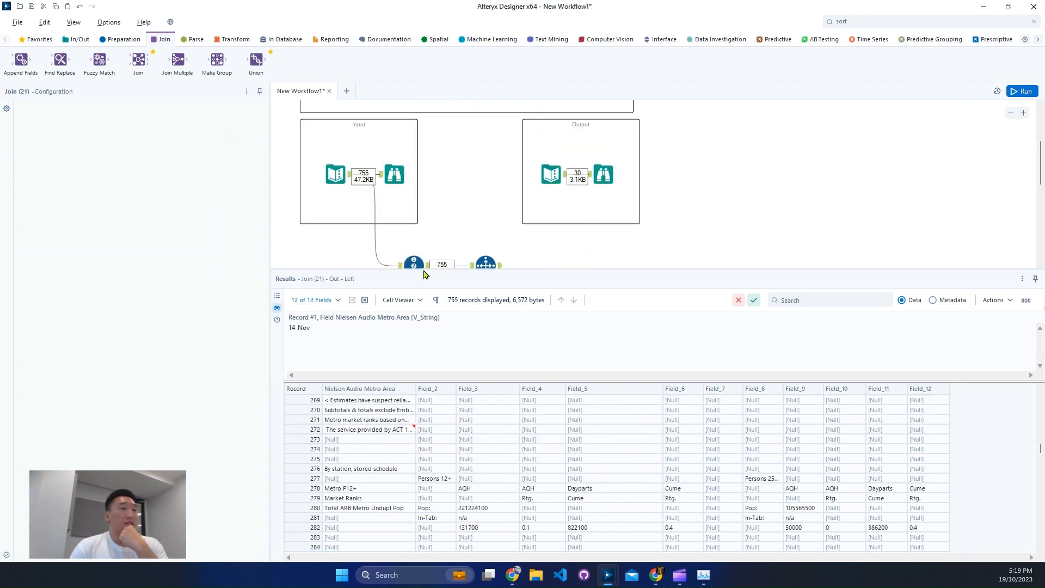
{"action": "left_click", "coordinate": [386, 431]}
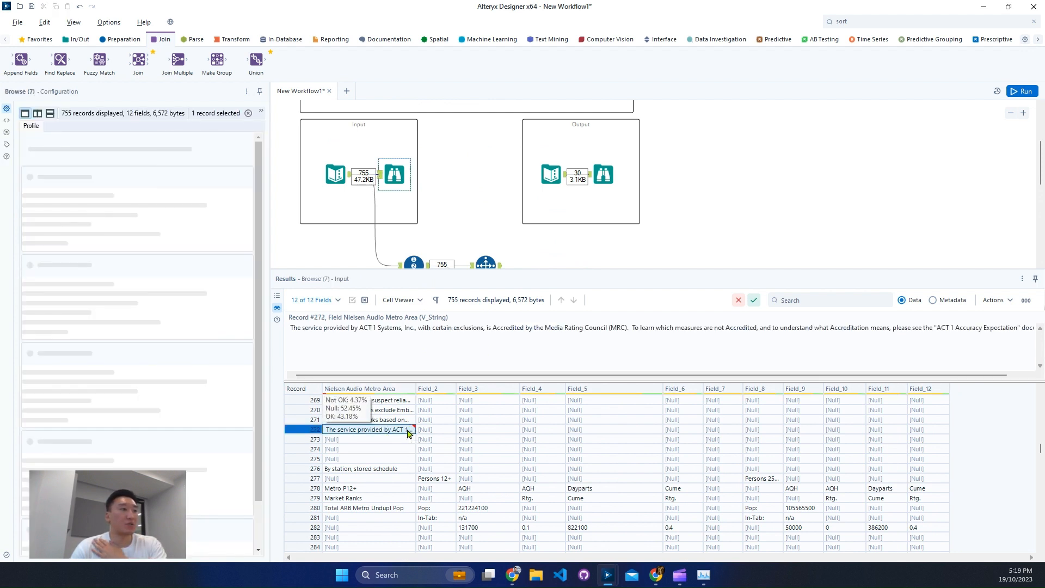
{"action": "right_click", "coordinate": [402, 431]}
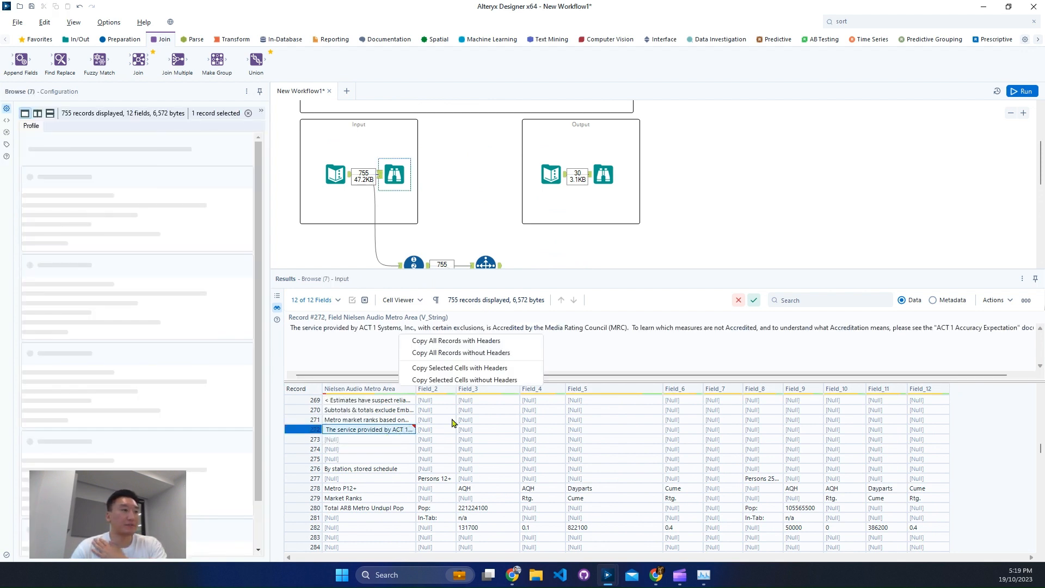
{"action": "left_click", "coordinate": [465, 384]}
{"action": "left_click", "coordinate": [383, 429]}
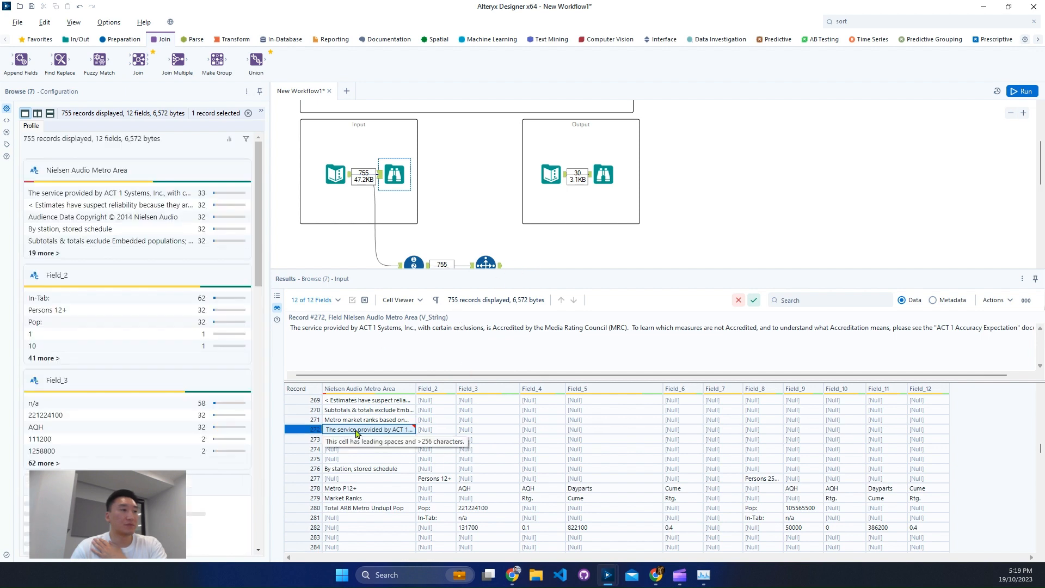
{"action": "right_click", "coordinate": [383, 427]}
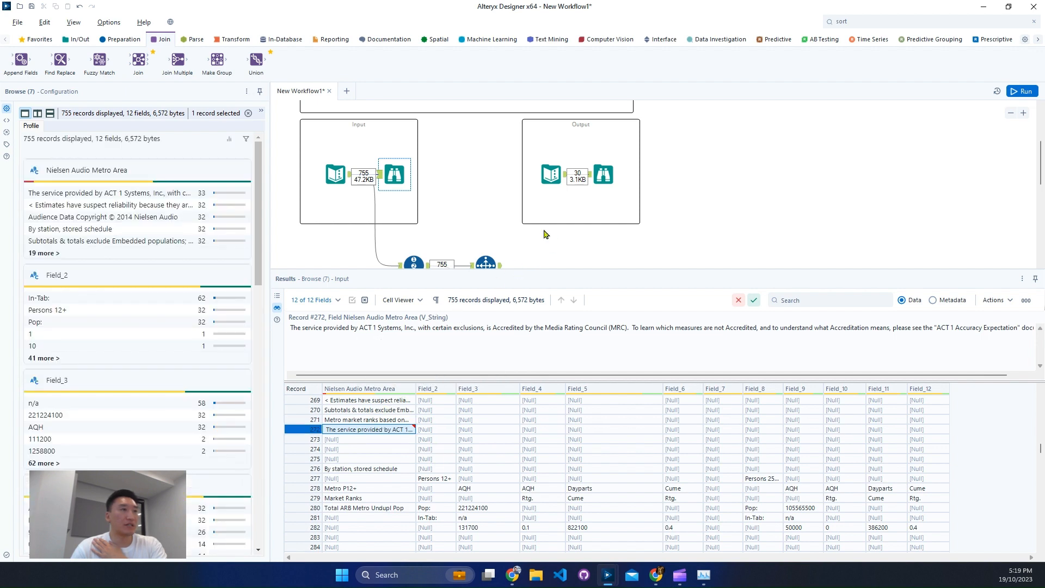
Replace row 7 of the Text Input tool with the copied full ACT 1 Systems note and run the workflow
{"action": "scroll", "coordinate": [539, 238], "scroll_direction": "down", "scroll_amount": 3}
{"action": "scroll", "coordinate": [546, 237], "scroll_direction": "down", "scroll_amount": 4}
{"action": "scroll", "coordinate": [546, 236], "scroll_direction": "down", "scroll_amount": 1}
{"action": "left_click", "coordinate": [525, 203]}
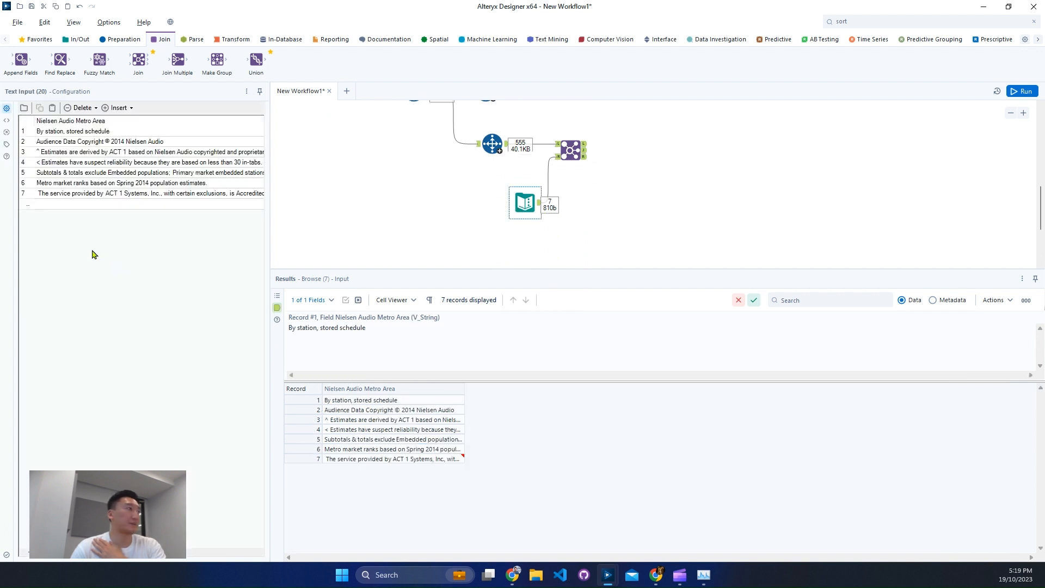
{"action": "left_click", "coordinate": [91, 197]}
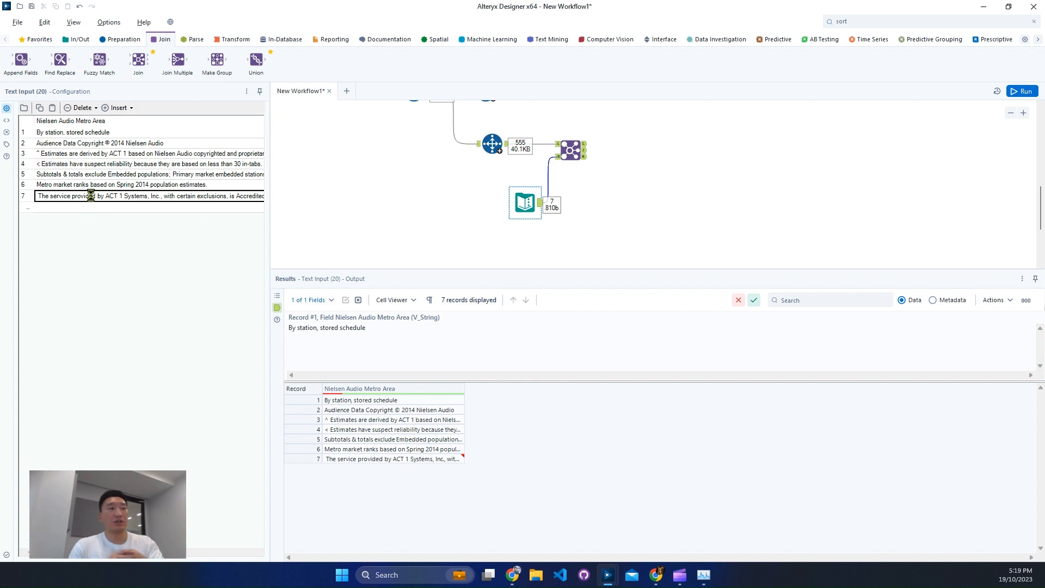
{"action": "key", "text": "ctrl+r"}
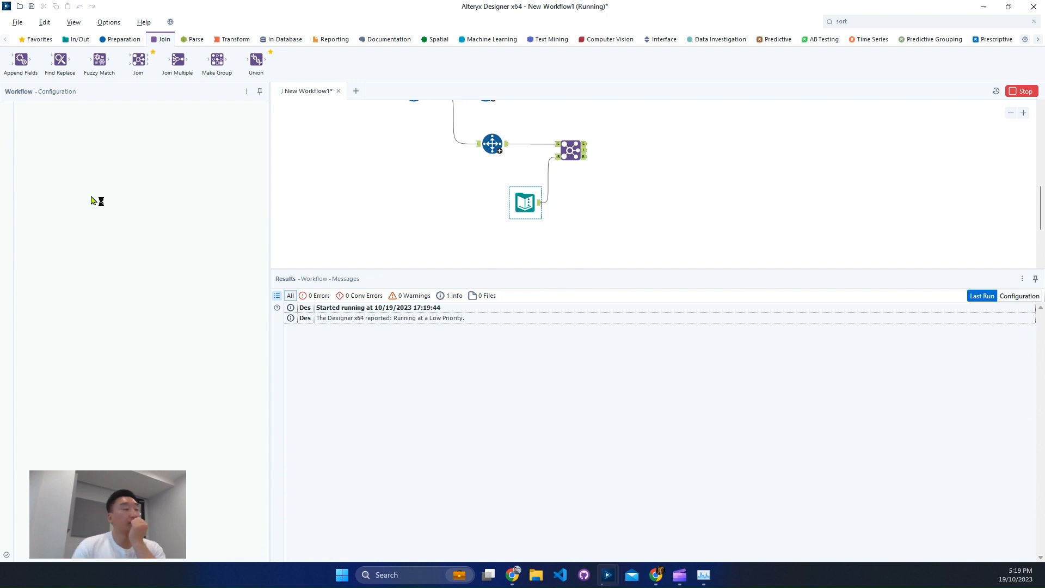
{"action": "left_click", "coordinate": [634, 107]}
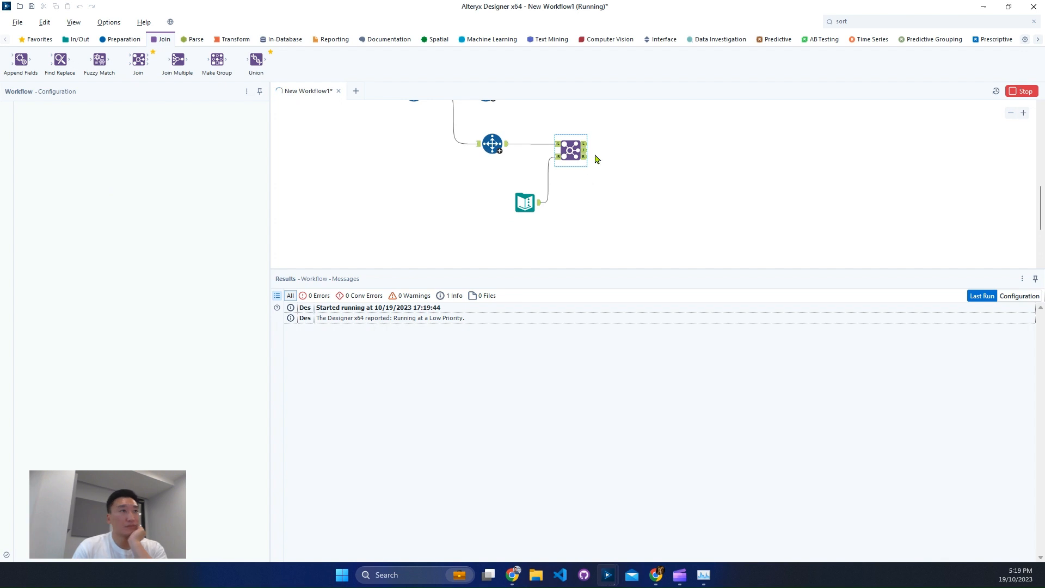
{"action": "scroll", "coordinate": [700, 198], "scroll_direction": "up", "scroll_amount": 3}
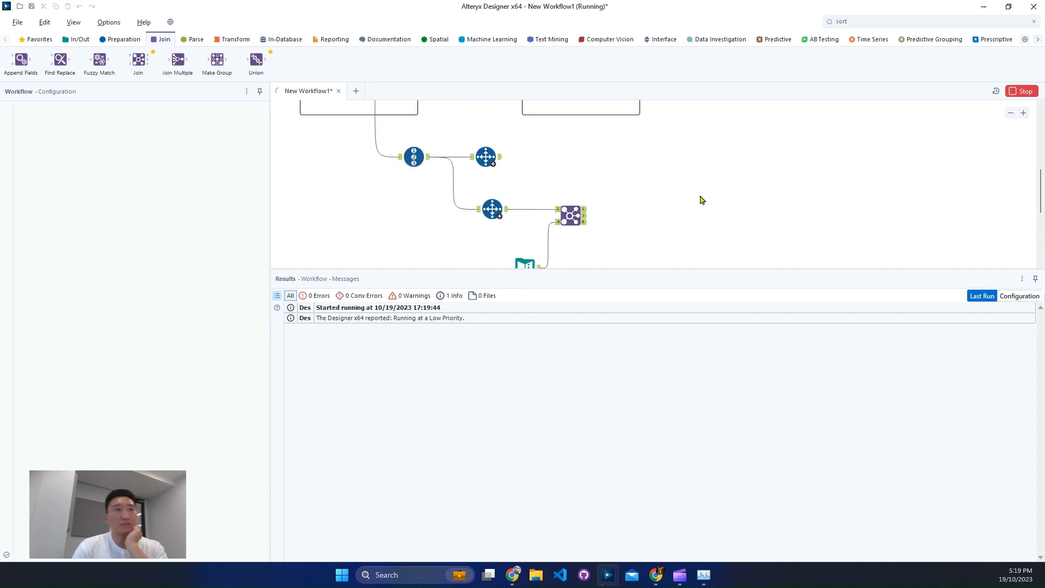
{"action": "scroll", "coordinate": [682, 194], "scroll_direction": "down", "scroll_amount": 3}
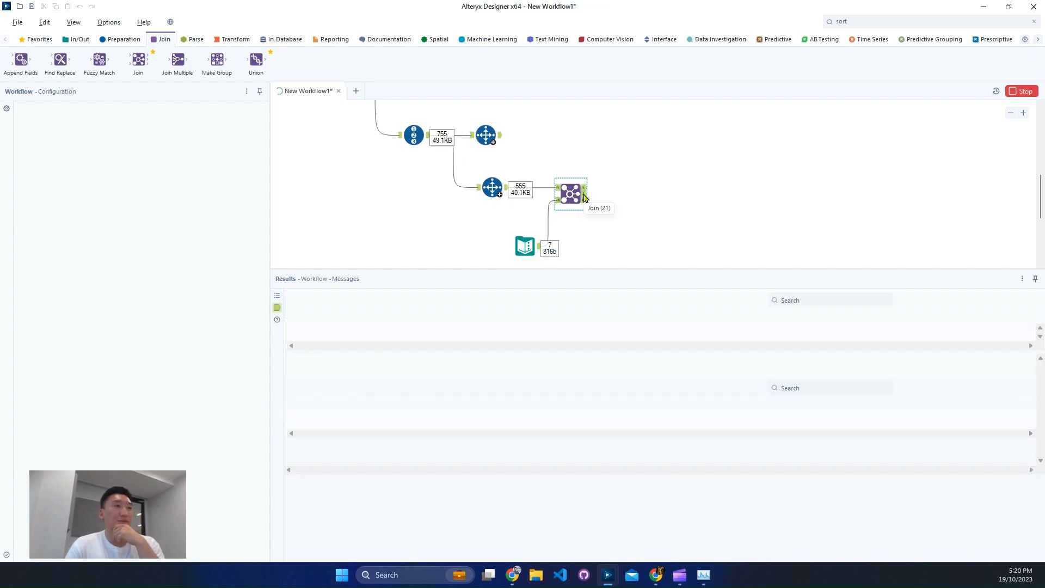
Check the Join's matched output, and review the Market Ranks, Total ARB Metro Undupl Pop and Metro P12+ rows in its left output
{"action": "left_click", "coordinate": [584, 198]}
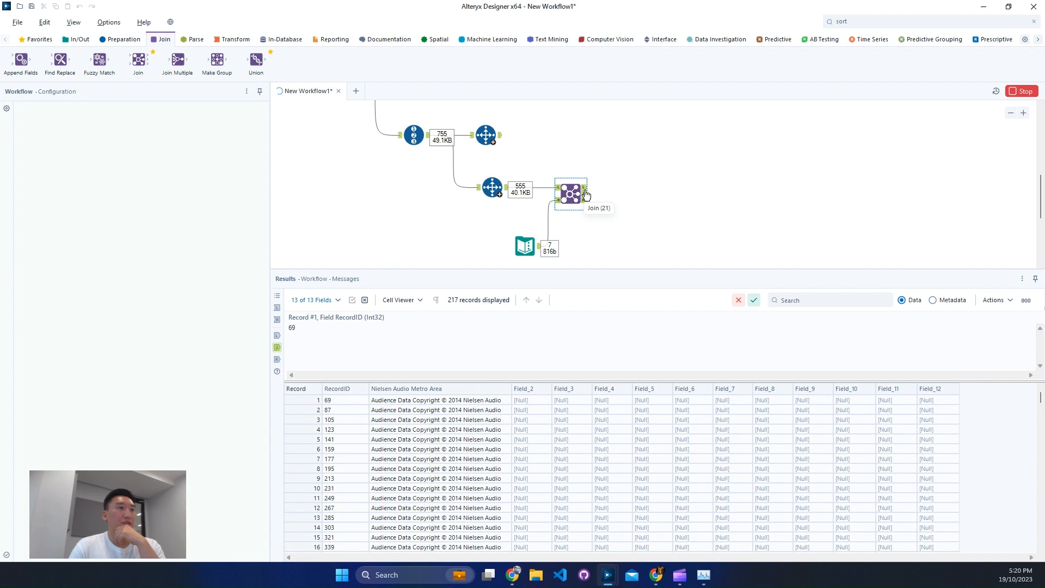
{"action": "left_click", "coordinate": [584, 189]}
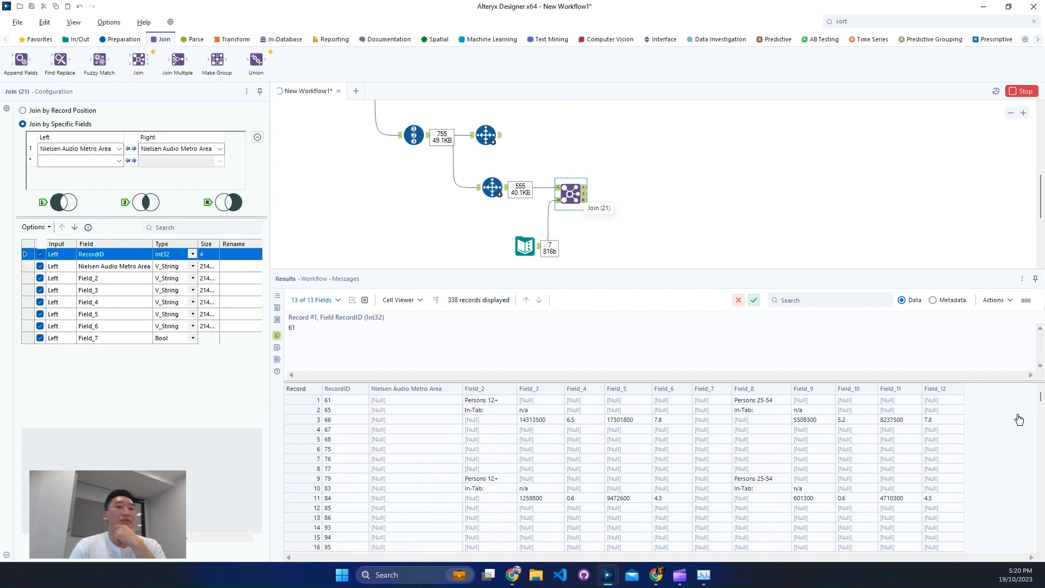
{"action": "left_click_drag", "start_coordinate": [1040, 400], "coordinate": [1006, 541]}
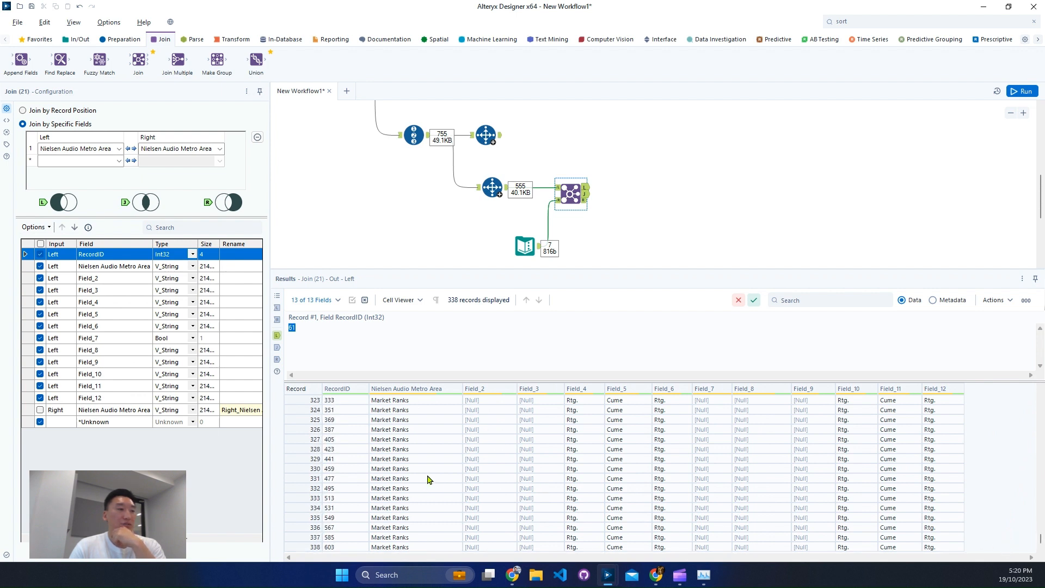
{"action": "scroll", "coordinate": [429, 479], "scroll_direction": "up", "scroll_amount": 8}
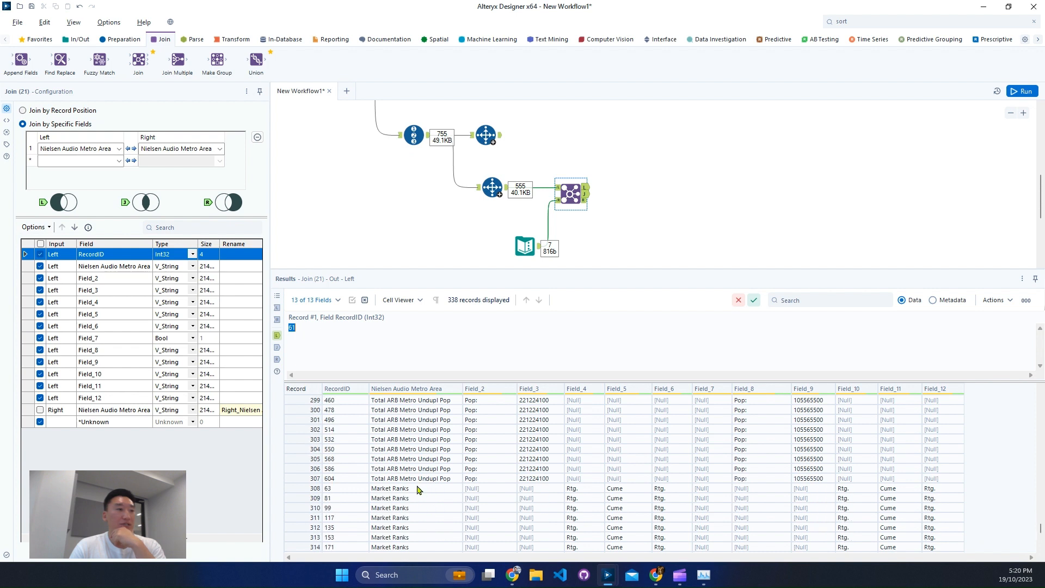
{"action": "left_click_drag", "start_coordinate": [407, 498], "coordinate": [444, 538]}
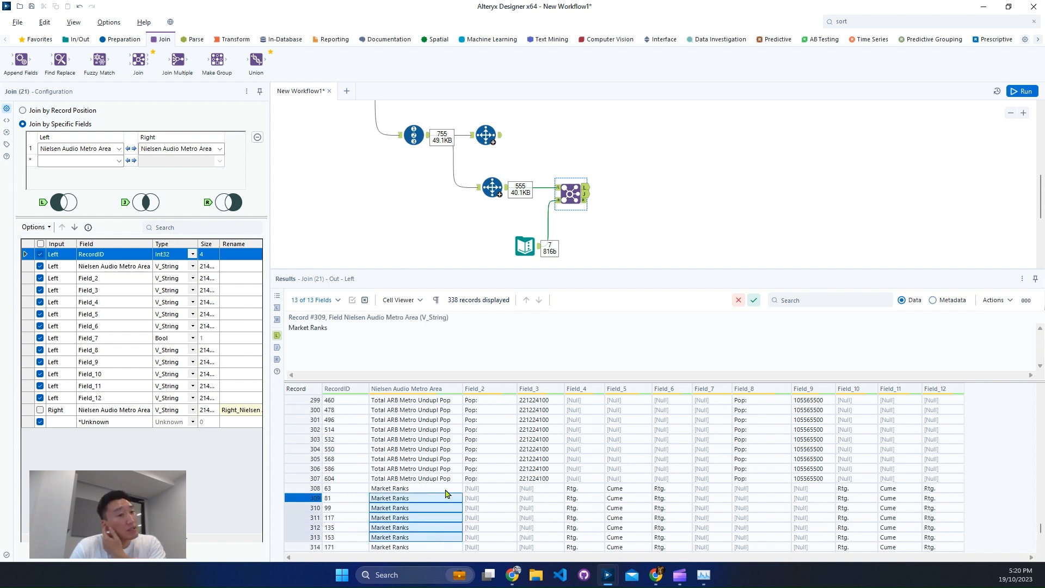
{"action": "scroll", "coordinate": [450, 473], "scroll_direction": "up", "scroll_amount": 8}
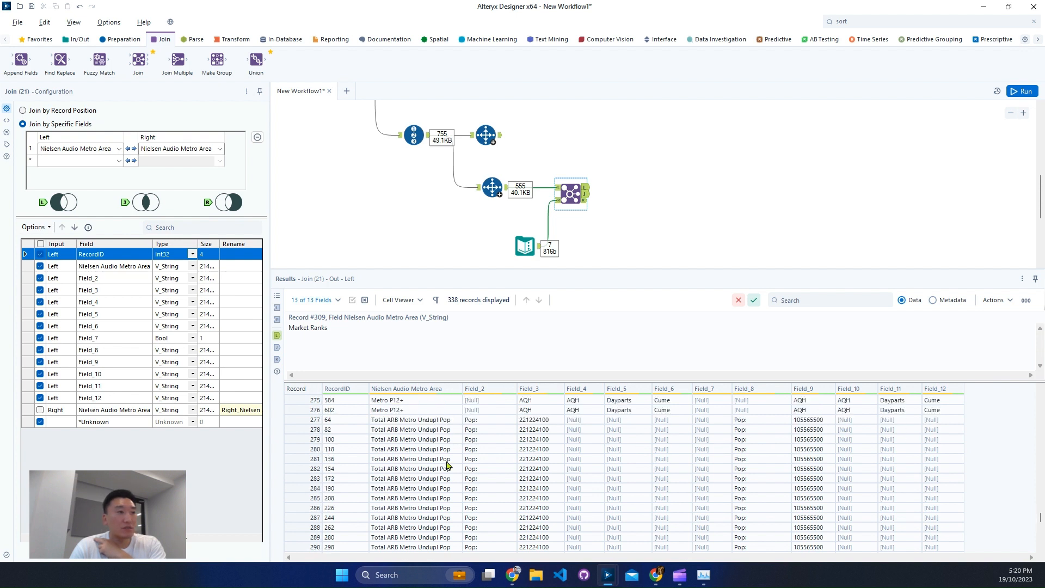
{"action": "left_click", "coordinate": [427, 431]}
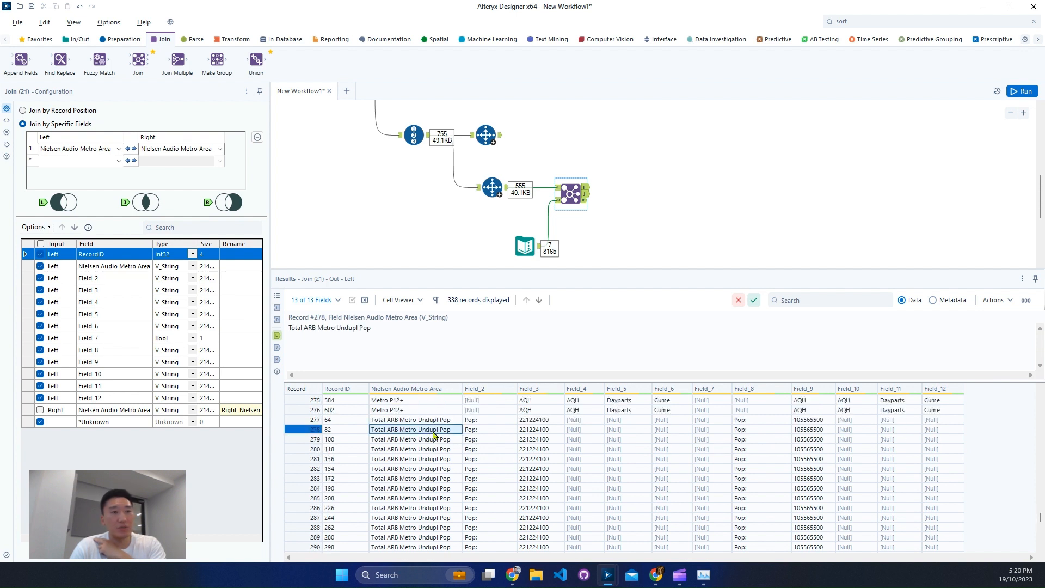
{"action": "scroll", "coordinate": [439, 434], "scroll_direction": "up", "scroll_amount": 3}
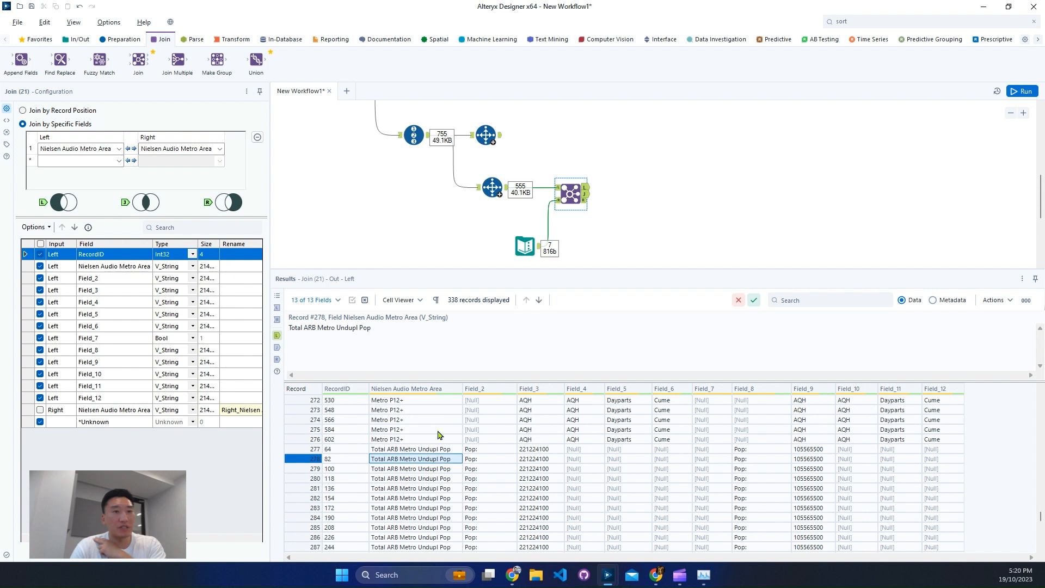
{"action": "scroll", "coordinate": [440, 434], "scroll_direction": "up", "scroll_amount": 8}
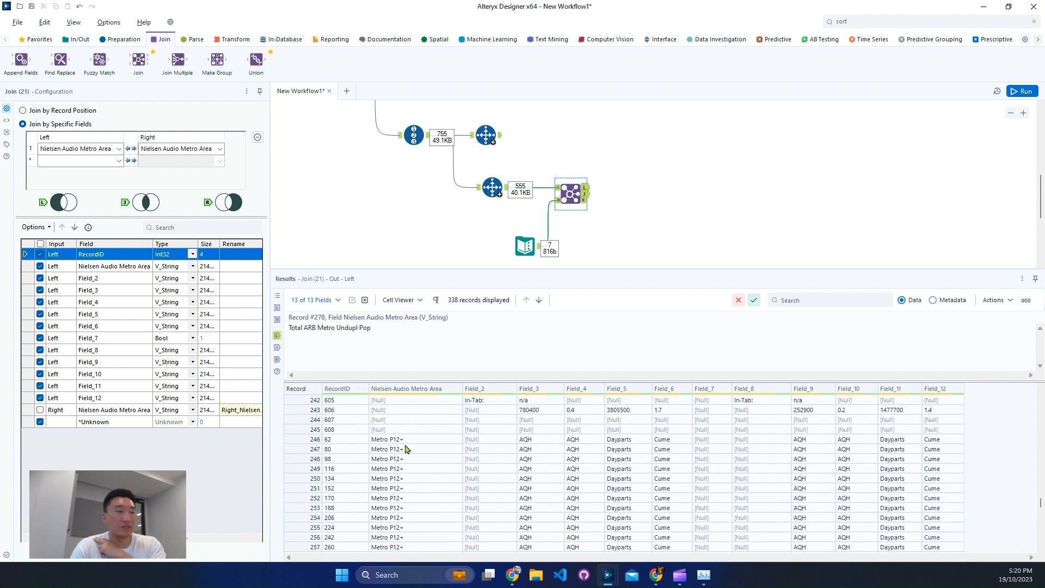
{"action": "left_click_drag", "start_coordinate": [412, 439], "coordinate": [421, 475]}
{"action": "scroll", "coordinate": [429, 464], "scroll_direction": "down", "scroll_amount": 2}
{"action": "scroll", "coordinate": [428, 463], "scroll_direction": "up", "scroll_amount": 4}
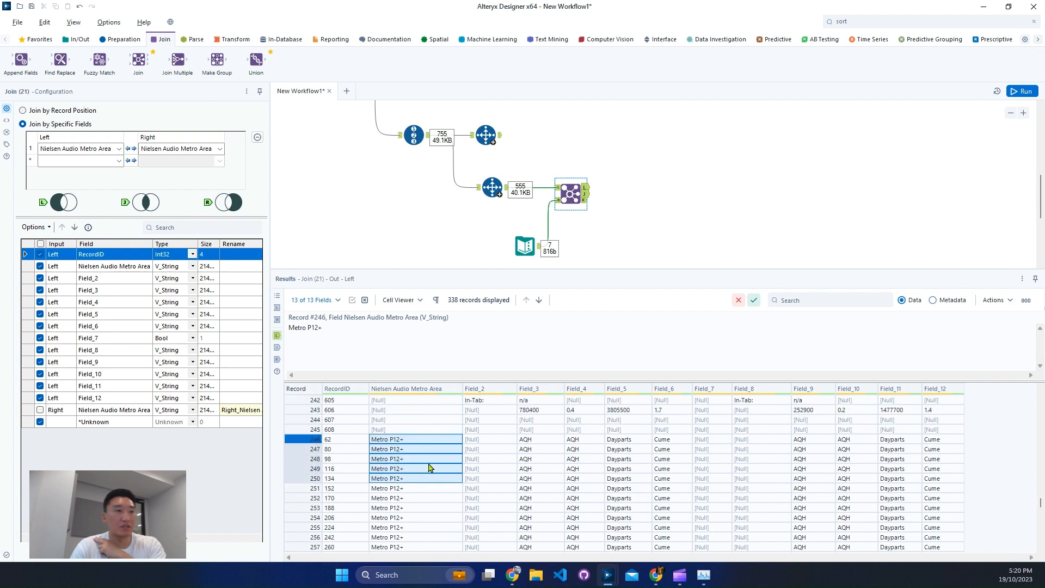
Examine the left output's rows without a Nielsen Audio Metro Area label back to the first record, including RecordID 66's Field_3 to Field_6 values
{"action": "scroll", "coordinate": [429, 464], "scroll_direction": "up", "scroll_amount": 4}
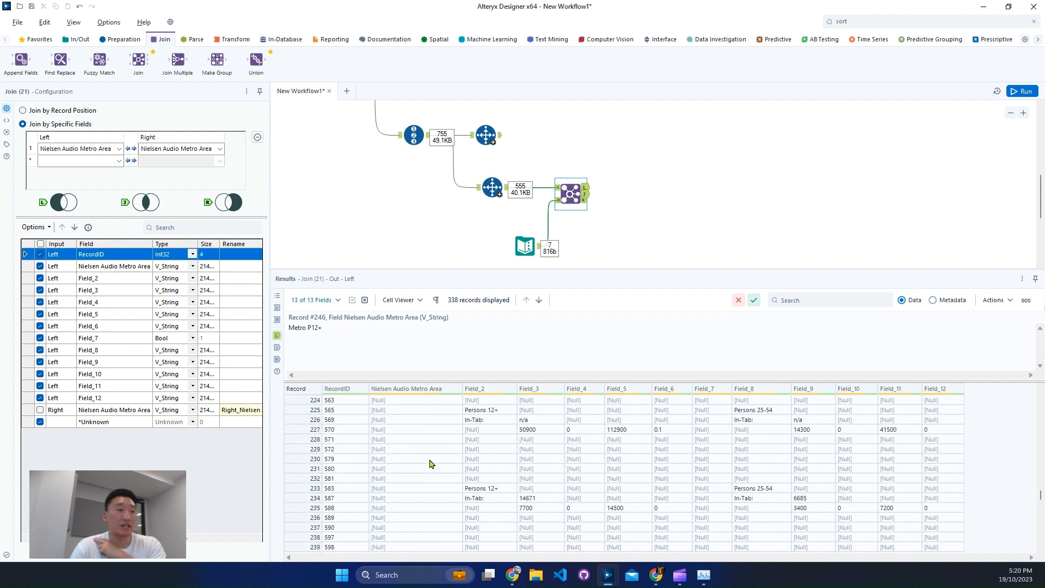
{"action": "scroll", "coordinate": [430, 463], "scroll_direction": "up", "scroll_amount": 8}
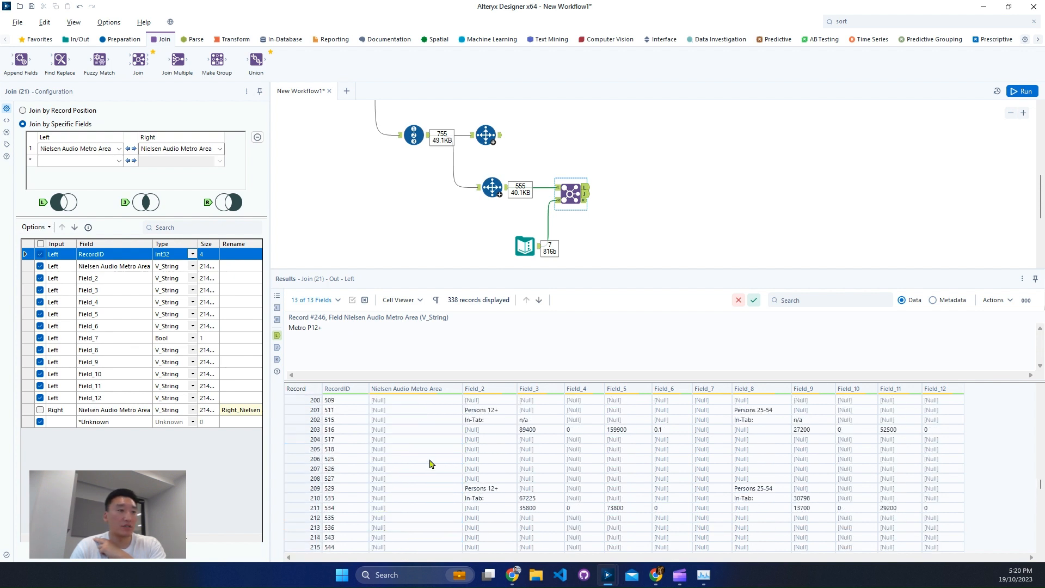
{"action": "scroll", "coordinate": [430, 464], "scroll_direction": "down", "scroll_amount": 4}
{"action": "scroll", "coordinate": [430, 464], "scroll_direction": "up", "scroll_amount": 9}
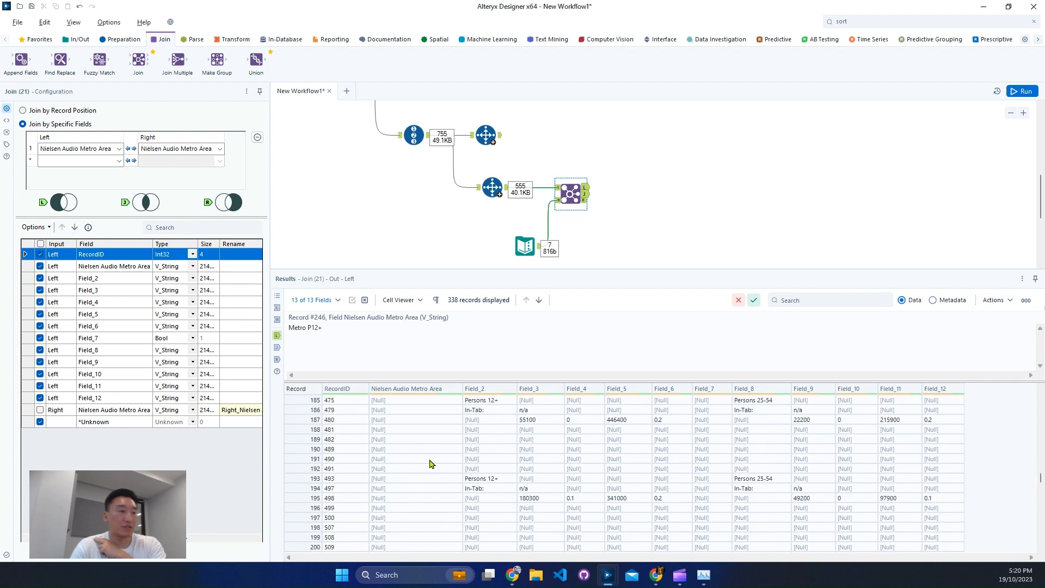
{"action": "scroll", "coordinate": [367, 453], "scroll_direction": "up", "scroll_amount": 10}
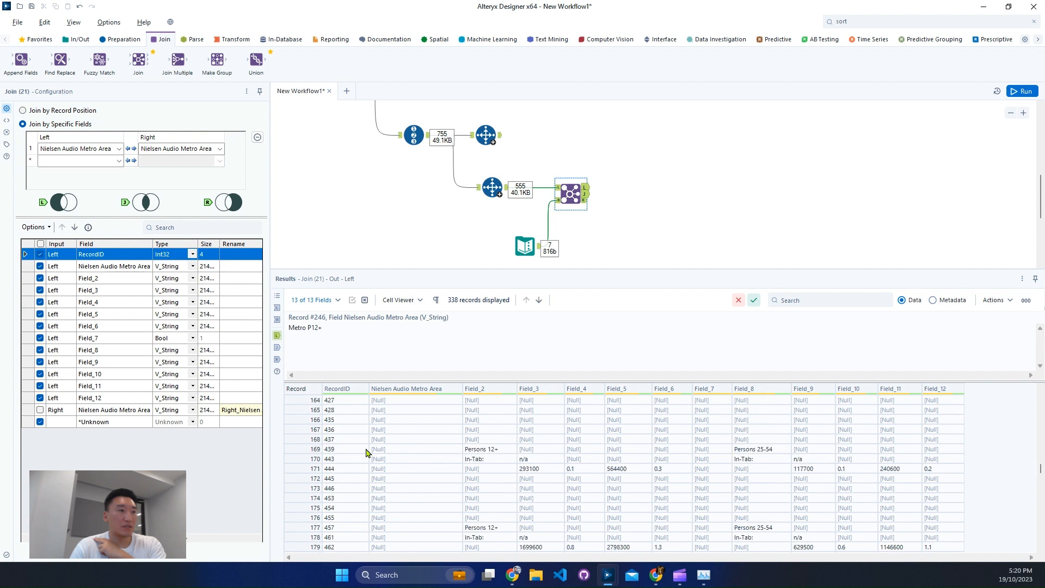
{"action": "scroll", "coordinate": [366, 452], "scroll_direction": "up", "scroll_amount": 20}
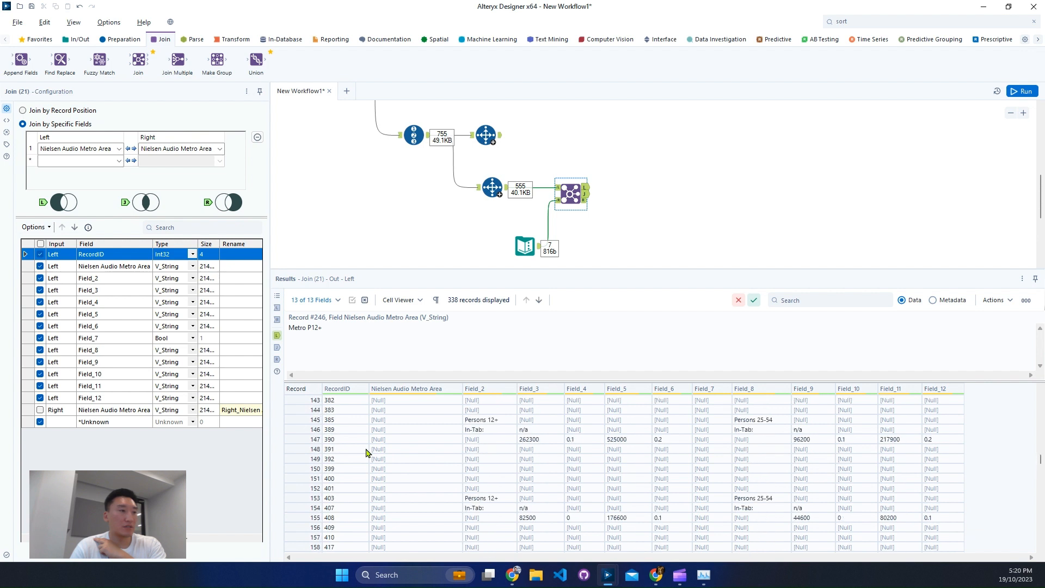
{"action": "scroll", "coordinate": [366, 453], "scroll_direction": "up", "scroll_amount": 17}
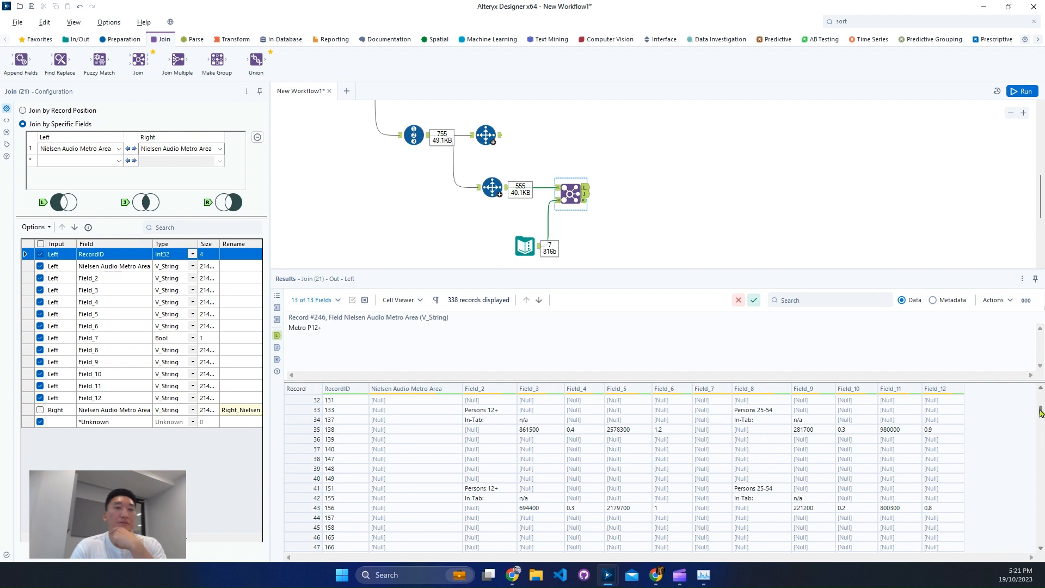
{"action": "left_click_drag", "start_coordinate": [1040, 412], "coordinate": [1041, 390]}
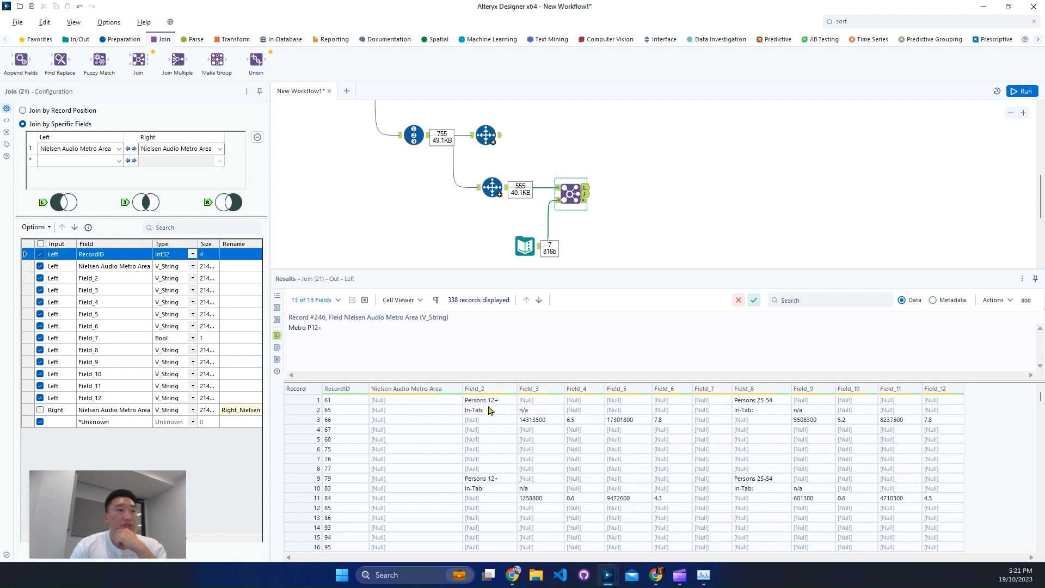
{"action": "left_click_drag", "start_coordinate": [489, 401], "coordinate": [657, 422]}
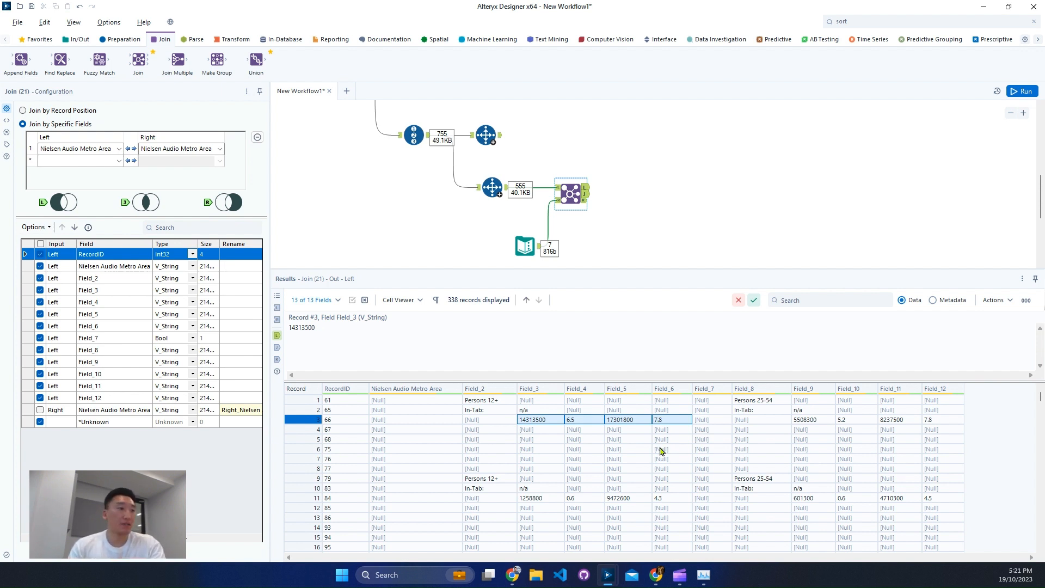
Look through the left output's repeating Persons 12+ blocks to find where the Metro P12+ header rows begin
{"action": "scroll", "coordinate": [640, 471], "scroll_direction": "down", "scroll_amount": 3}
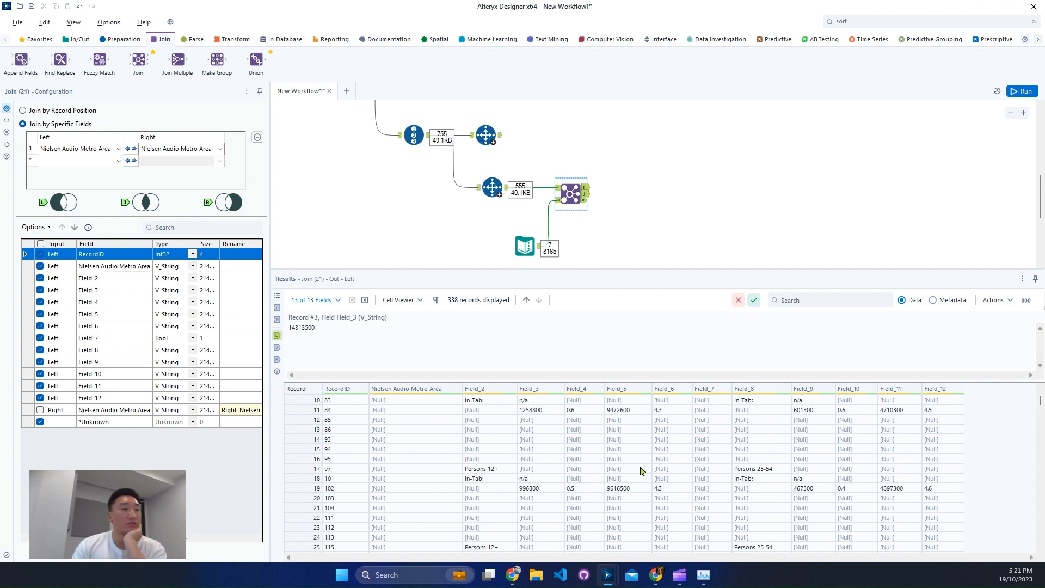
{"action": "scroll", "coordinate": [641, 471], "scroll_direction": "down", "scroll_amount": 19}
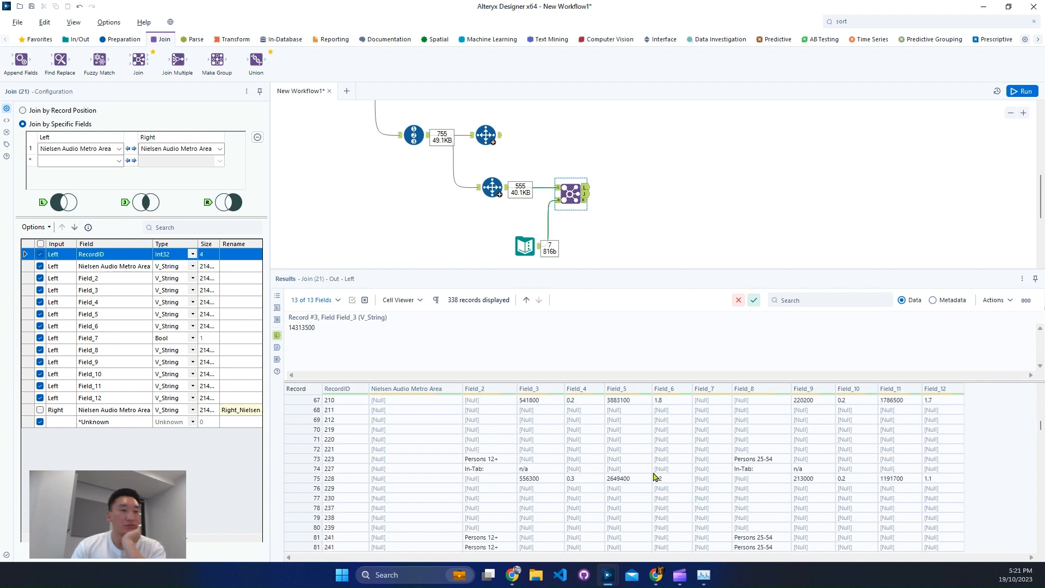
{"action": "scroll", "coordinate": [653, 473], "scroll_direction": "down", "scroll_amount": 17}
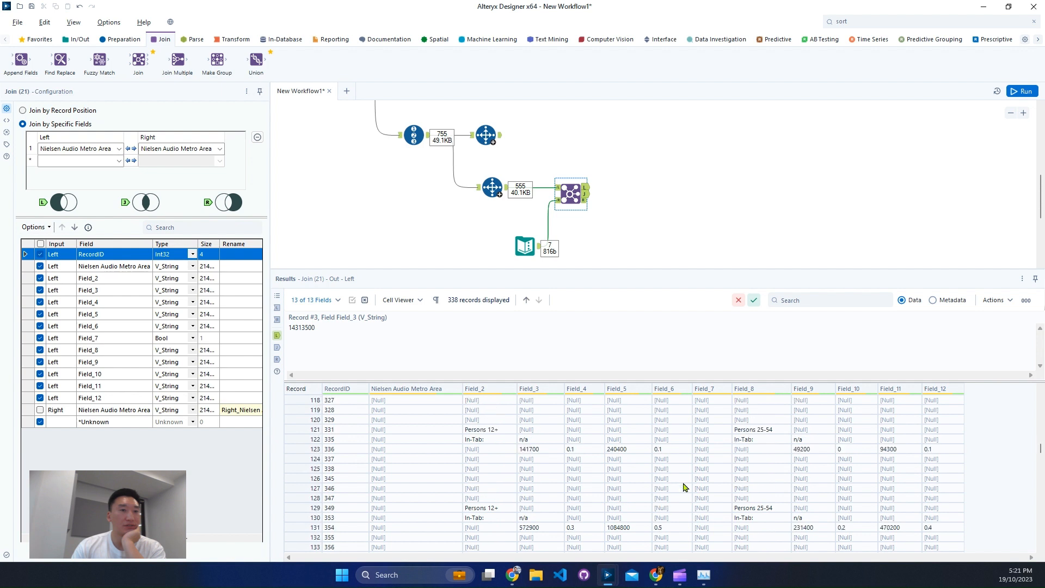
{"action": "scroll", "coordinate": [684, 486], "scroll_direction": "down", "scroll_amount": 5}
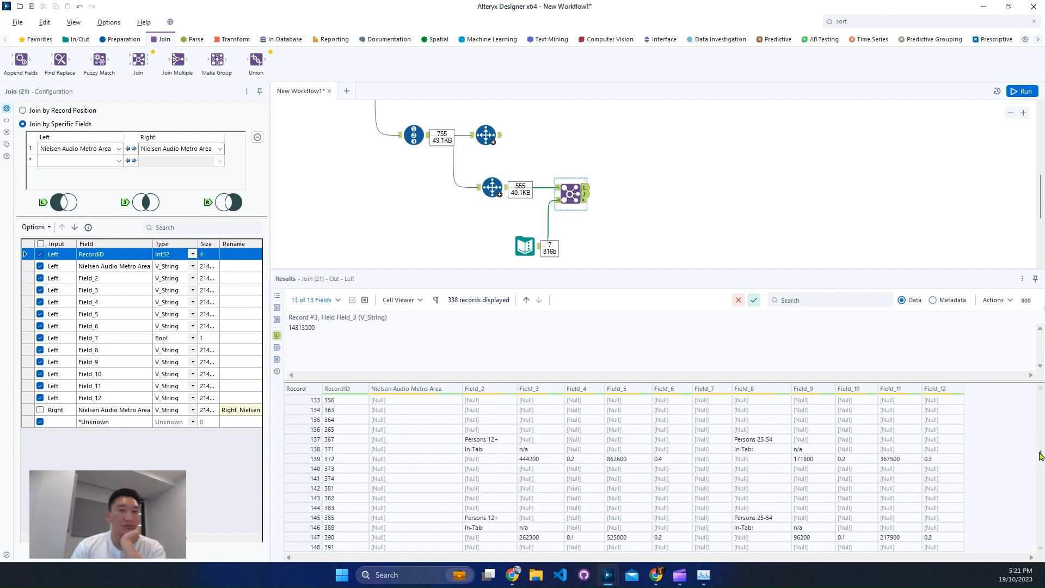
{"action": "left_click_drag", "start_coordinate": [1040, 455], "coordinate": [1040, 502]}
{"action": "left_click", "coordinate": [317, 479]}
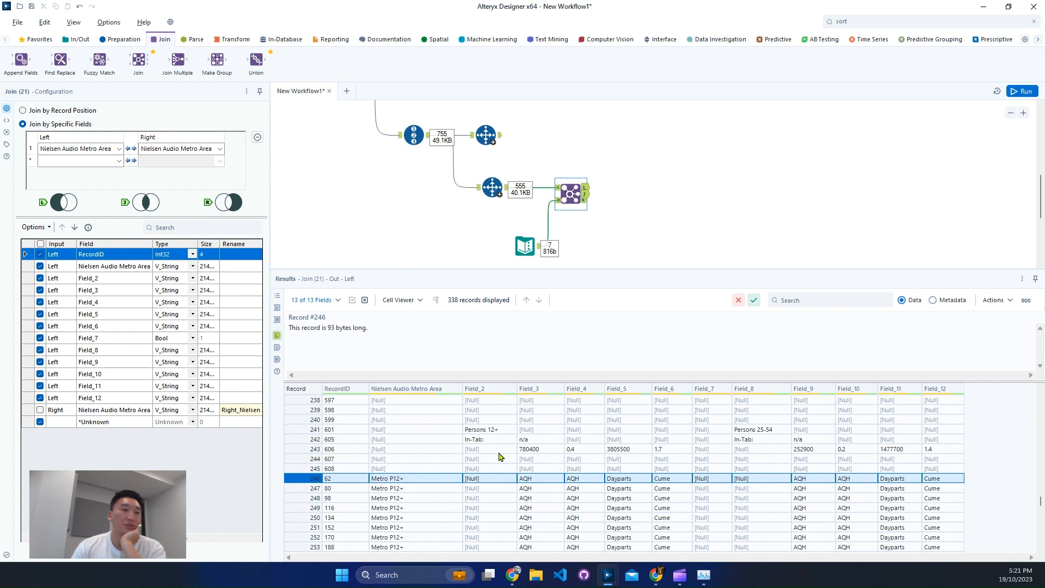
{"action": "scroll", "coordinate": [516, 489], "scroll_direction": "down", "scroll_amount": 8}
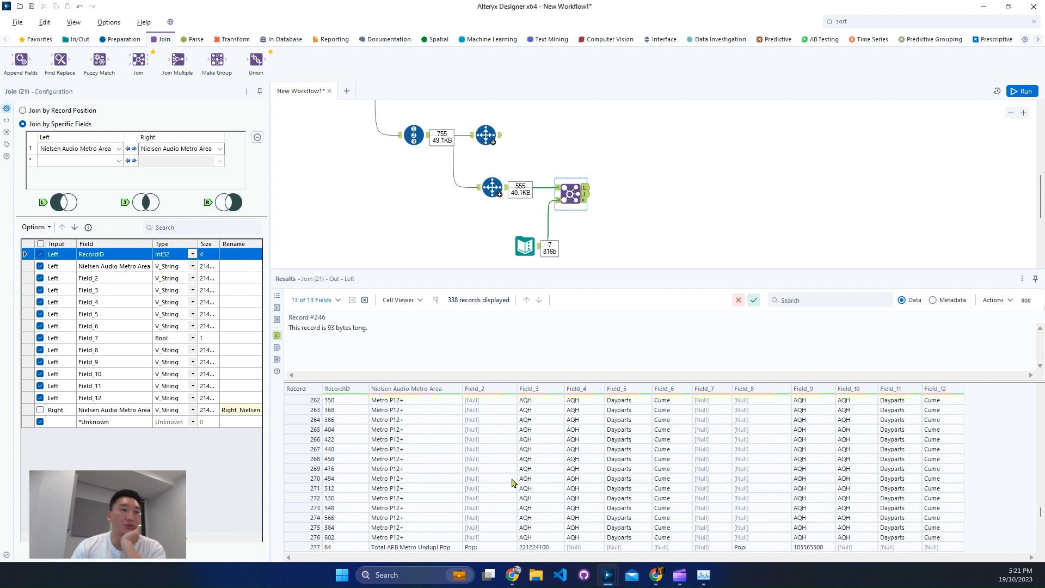
Compare the expected output's first record, from AQHP12+ to P12+ConsumRtg, with the statistics rows in the Join's left output
{"action": "scroll", "coordinate": [599, 185], "scroll_direction": "up", "scroll_amount": 5}
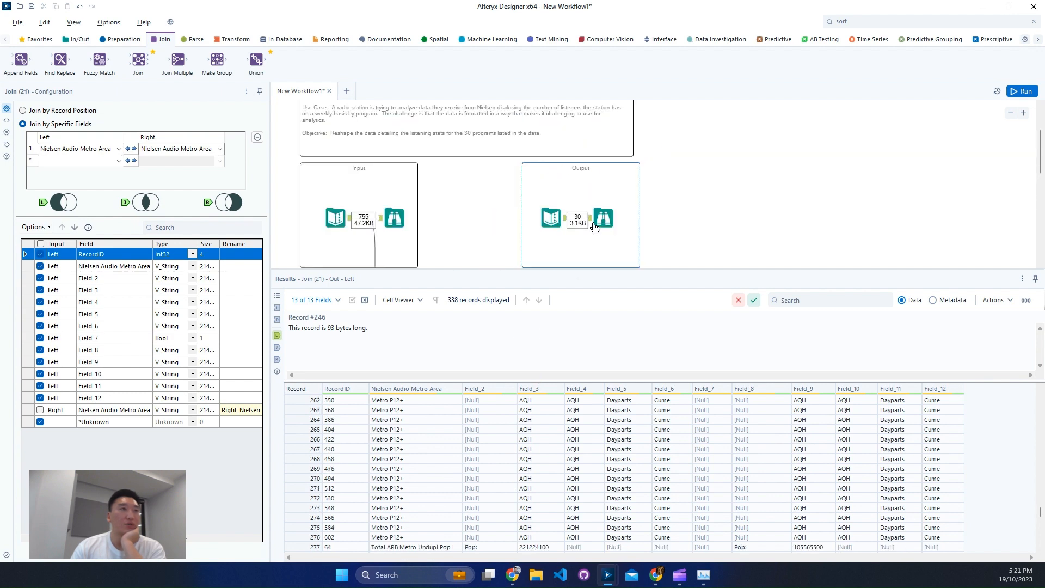
{"action": "left_click", "coordinate": [600, 227]}
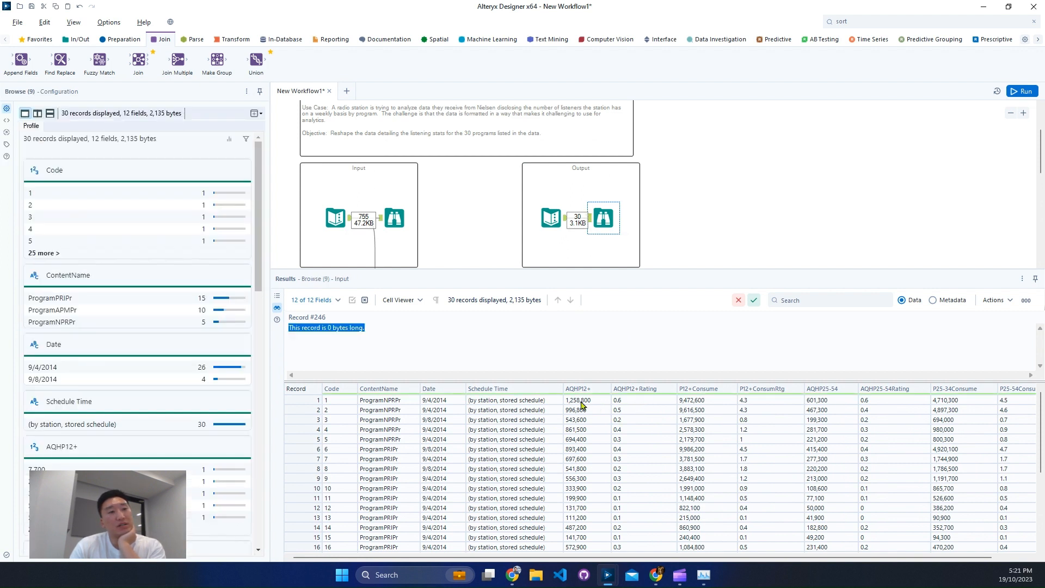
{"action": "left_click_drag", "start_coordinate": [581, 404], "coordinate": [769, 401]}
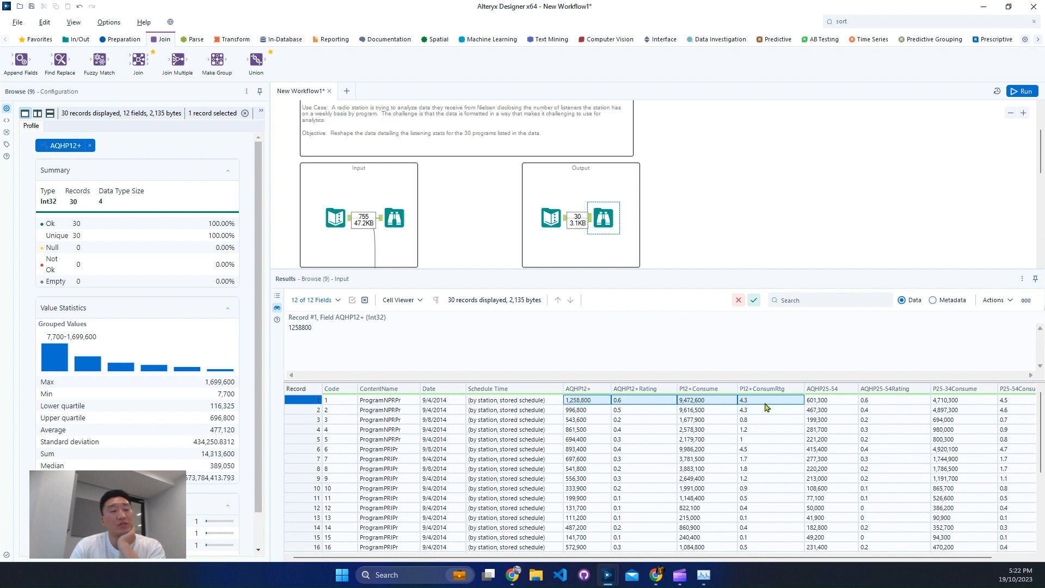
{"action": "scroll", "coordinate": [581, 221], "scroll_direction": "down", "scroll_amount": 5}
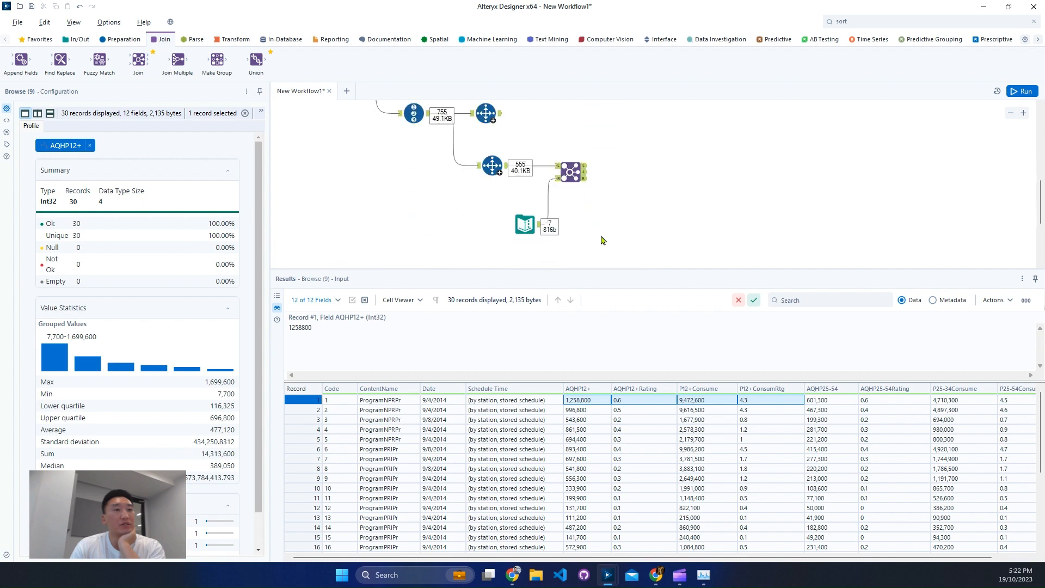
{"action": "left_click", "coordinate": [585, 174]}
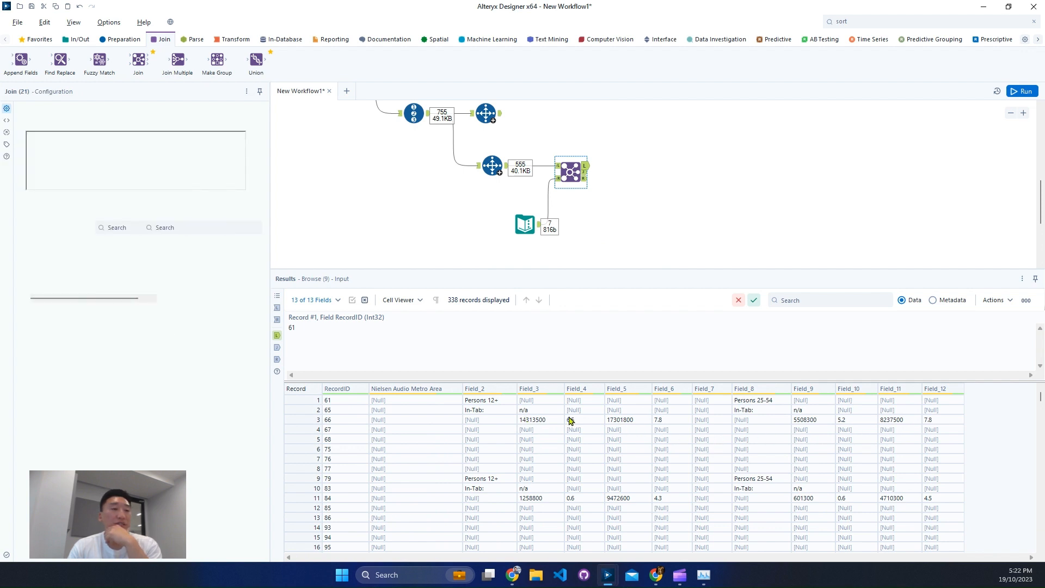
Copy the Metro P12+ and Total ARB Metro Undupl Pop labels from the Join's left output into the Text Input, starting at row 7
{"action": "left_click", "coordinate": [519, 420]}
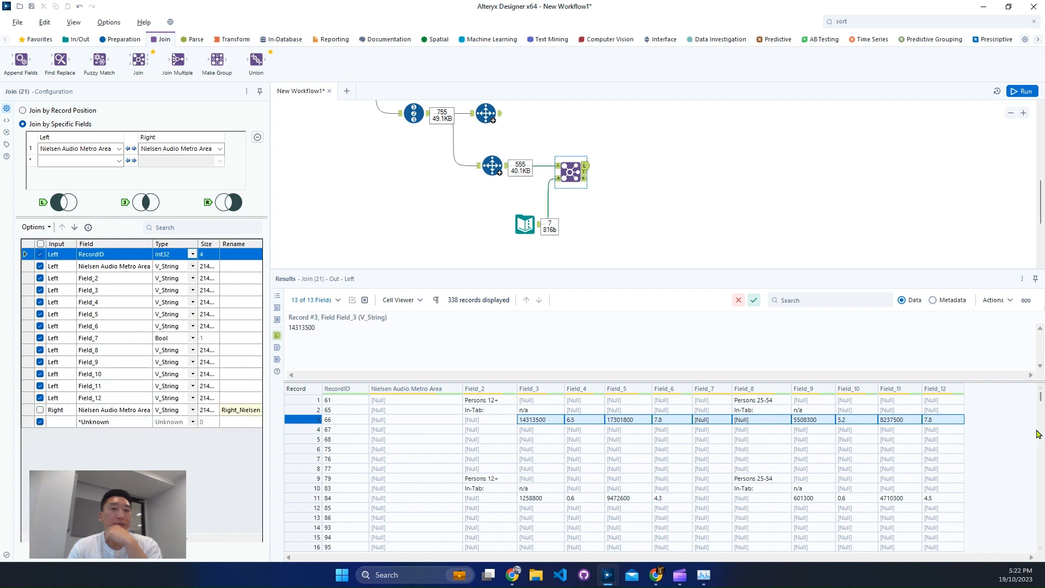
{"action": "left_click_drag", "start_coordinate": [1041, 402], "coordinate": [1010, 515]}
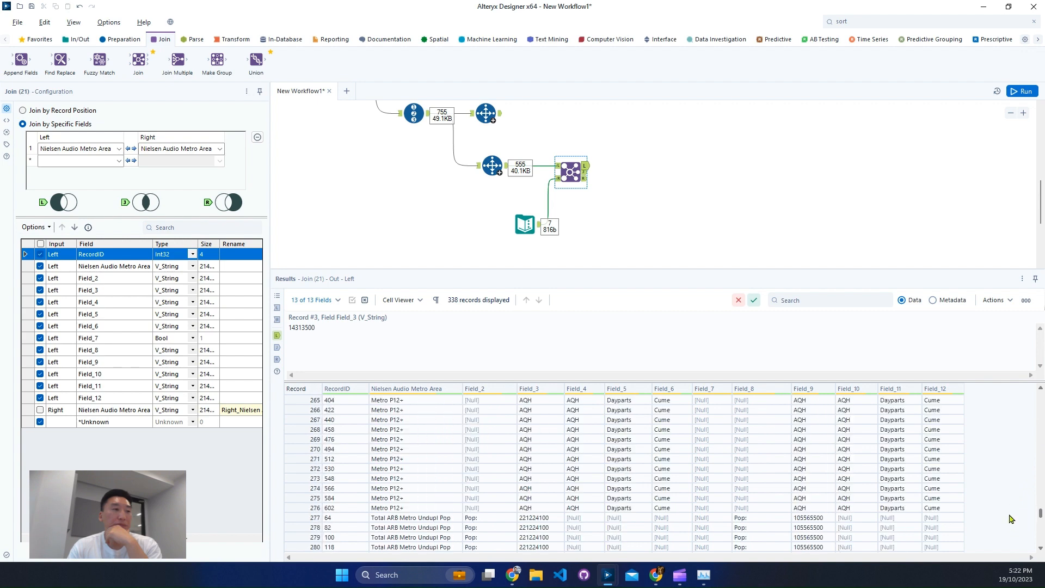
{"action": "left_click_drag", "start_coordinate": [414, 511], "coordinate": [414, 518]}
{"action": "right_click", "coordinate": [417, 517]}
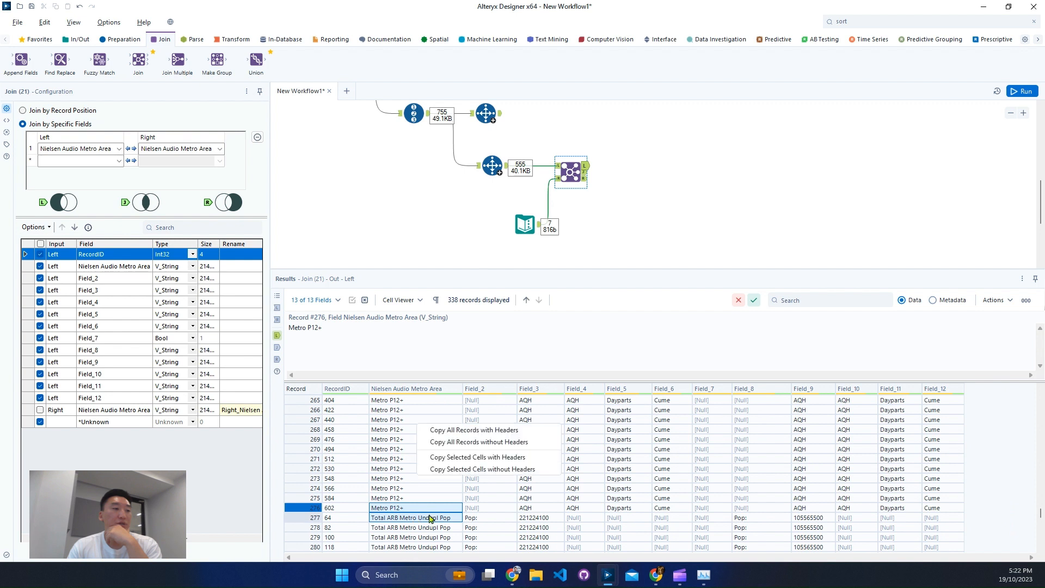
{"action": "left_click", "coordinate": [480, 469]}
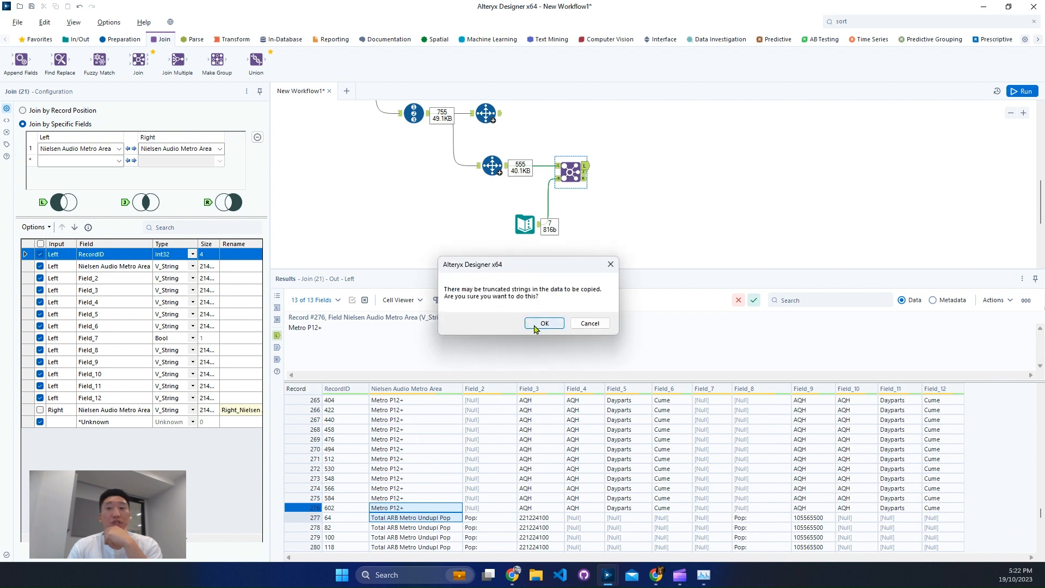
{"action": "left_click", "coordinate": [541, 335]}
{"action": "left_click", "coordinate": [524, 227]}
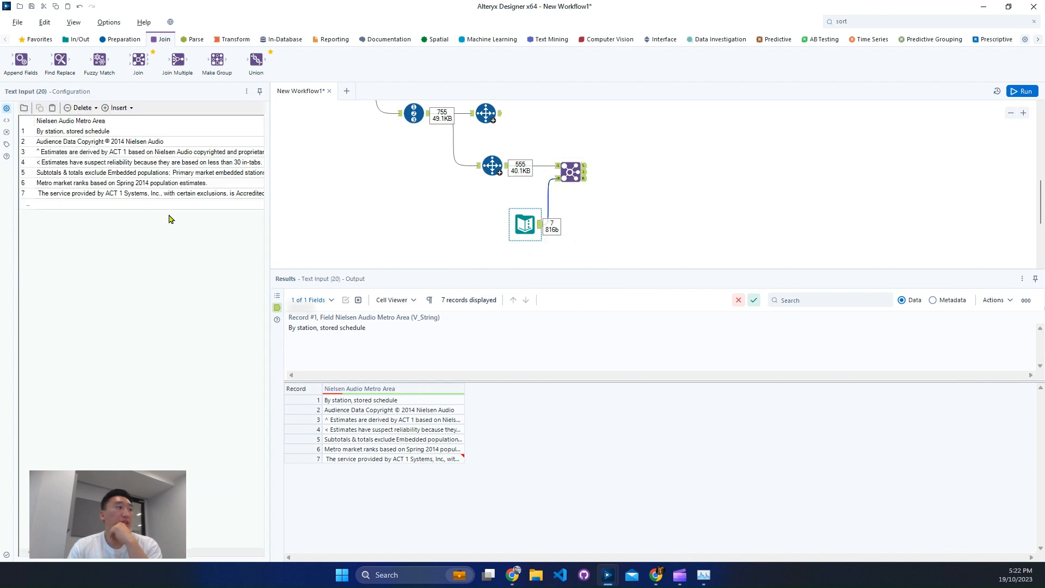
{"action": "left_click", "coordinate": [144, 195]}
{"action": "key", "text": "ctrl+v"}
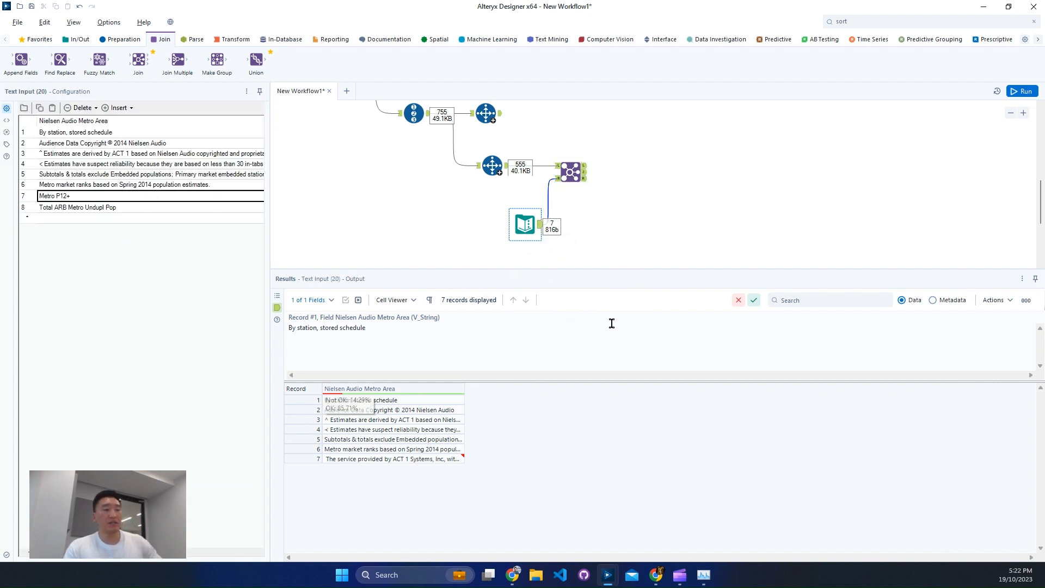
Copy the Market Ranks label from the end of the Join's left output into the Text Input as row 9
{"action": "left_click", "coordinate": [584, 167]}
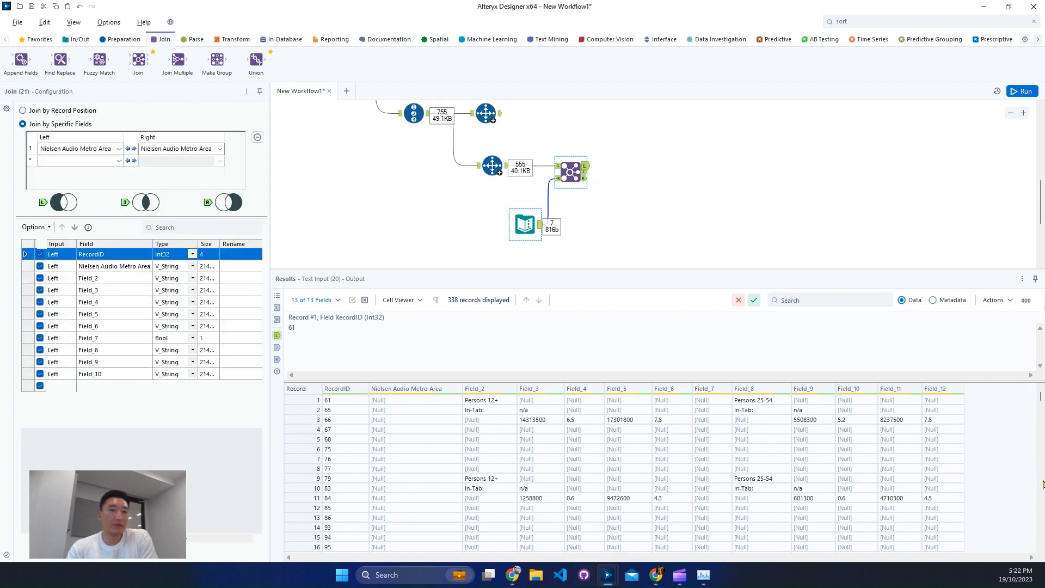
{"action": "left_click_drag", "start_coordinate": [1040, 399], "coordinate": [1035, 548]}
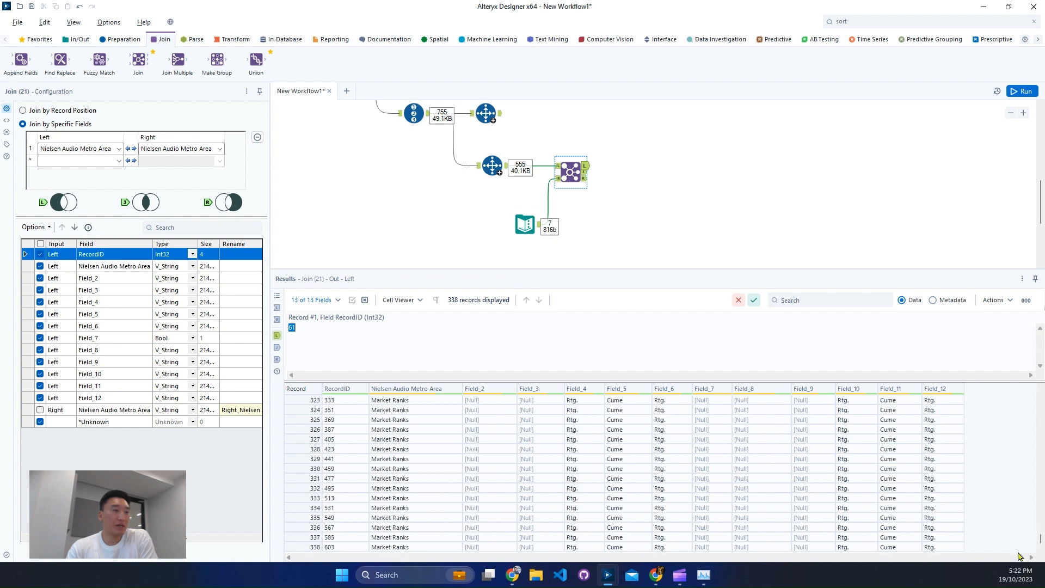
{"action": "right_click", "coordinate": [386, 450]}
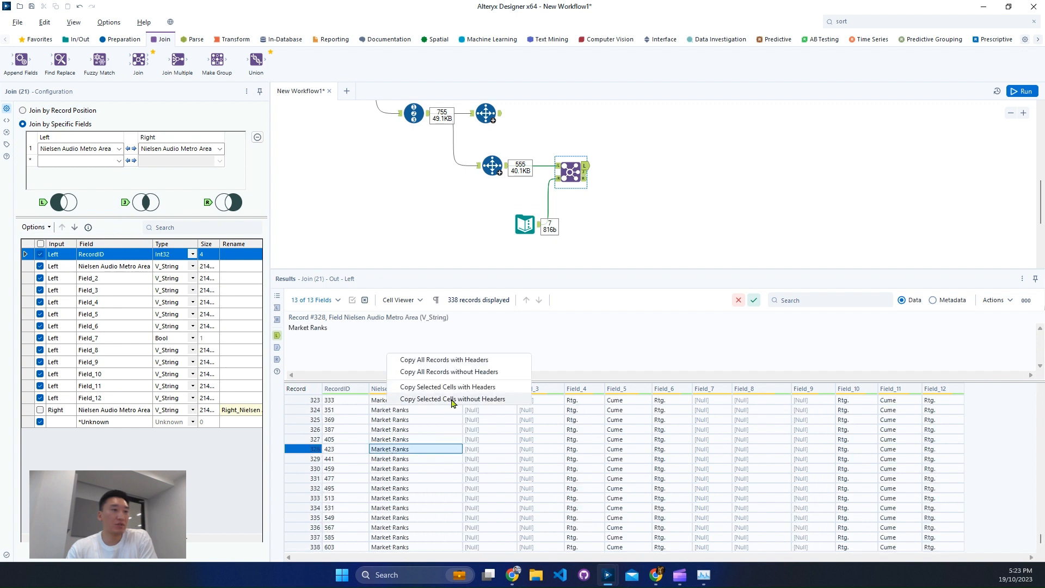
{"action": "left_click", "coordinate": [451, 398]}
{"action": "left_click", "coordinate": [539, 326]}
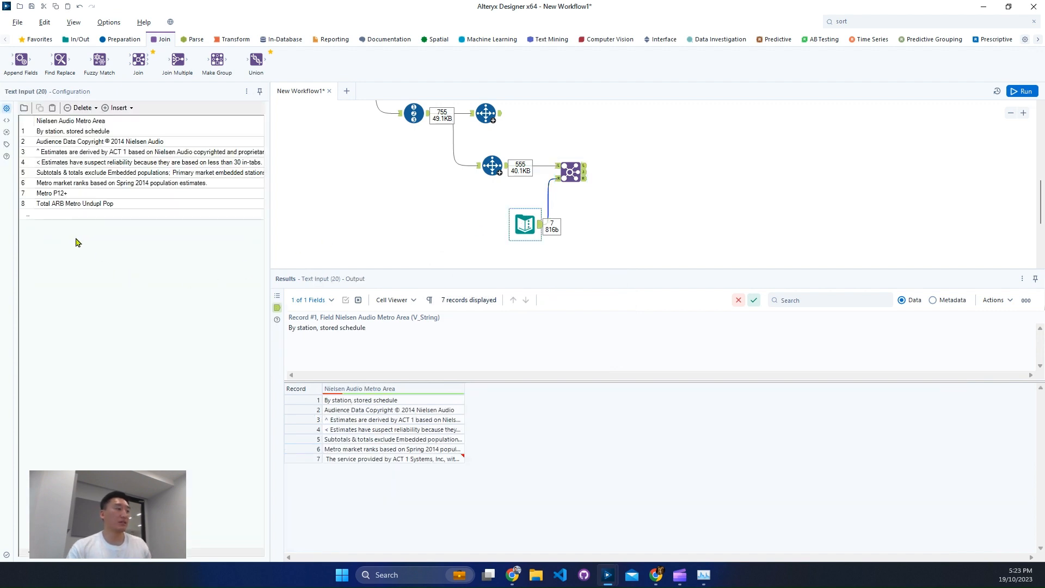
{"action": "left_click", "coordinate": [78, 215]}
{"action": "type", "text": "Market Ranks"}
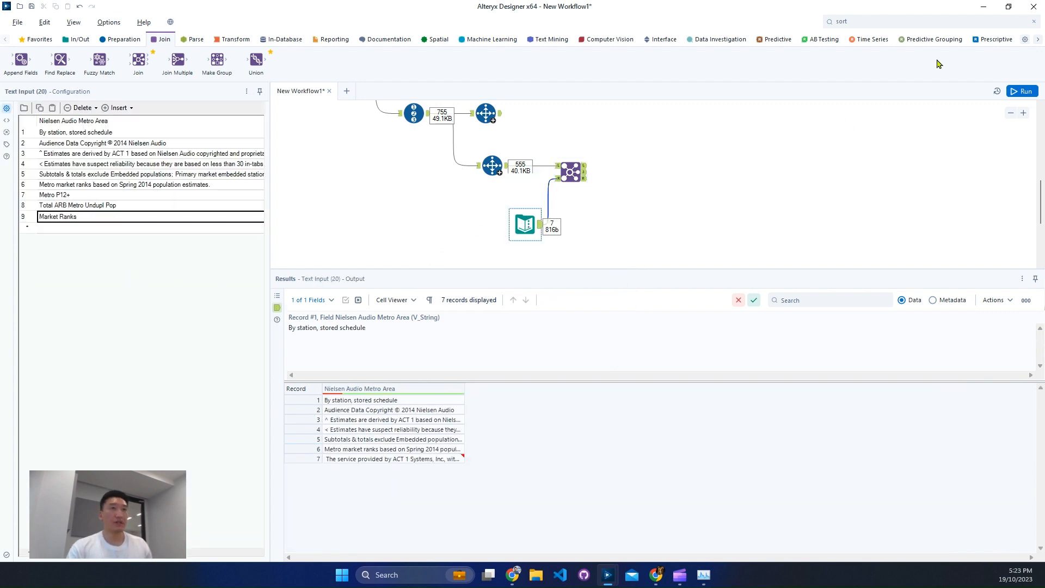
Search for the Filter tool and connect it to the Join's left output
{"action": "left_click", "coordinate": [922, 21]}
{"action": "type", "text": "filter"}
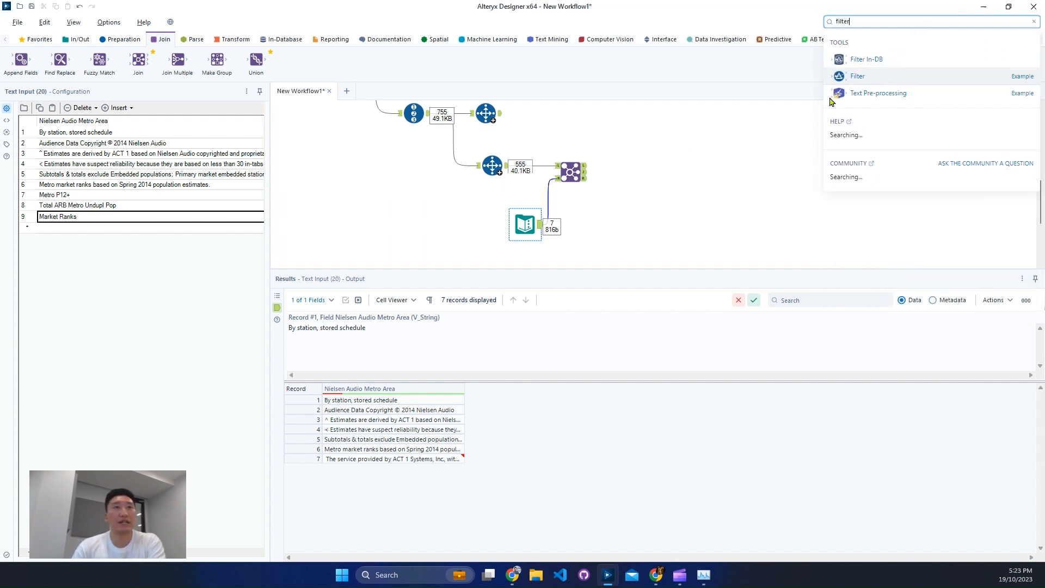
{"action": "left_click_drag", "start_coordinate": [897, 78], "coordinate": [620, 169]}
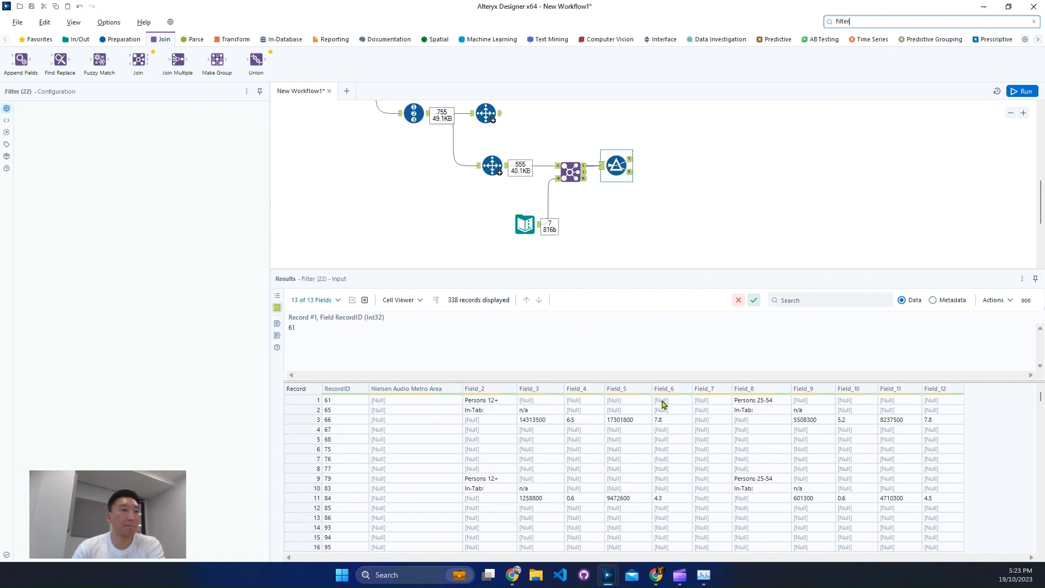
Look through the Filter's incoming records, including the Metro P12+, Total ARB Metro Undupl Pop and Market Ranks rows
{"action": "scroll", "coordinate": [544, 471], "scroll_direction": "down", "scroll_amount": 14}
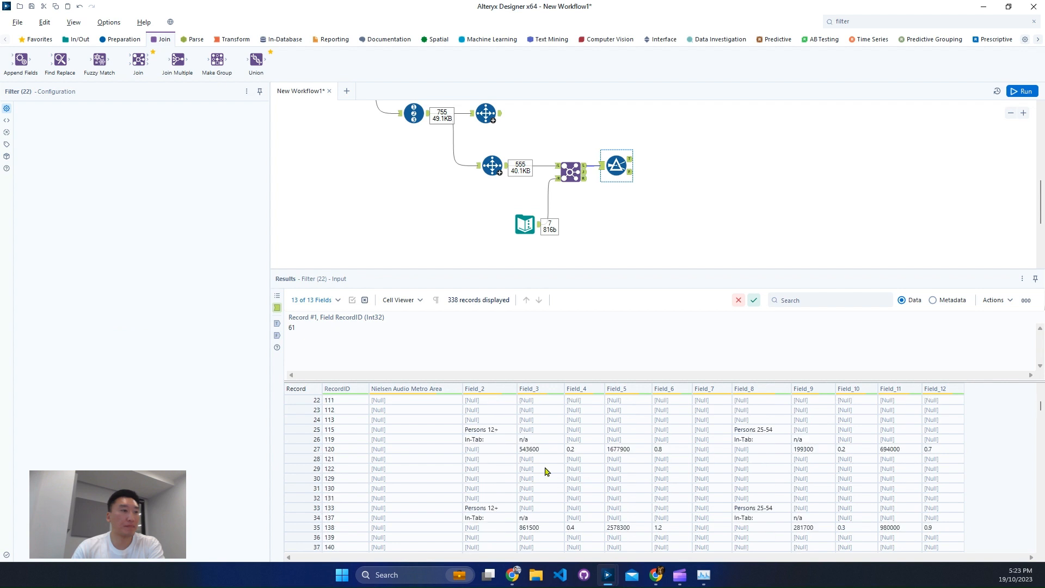
{"action": "scroll", "coordinate": [560, 472], "scroll_direction": "down", "scroll_amount": 5}
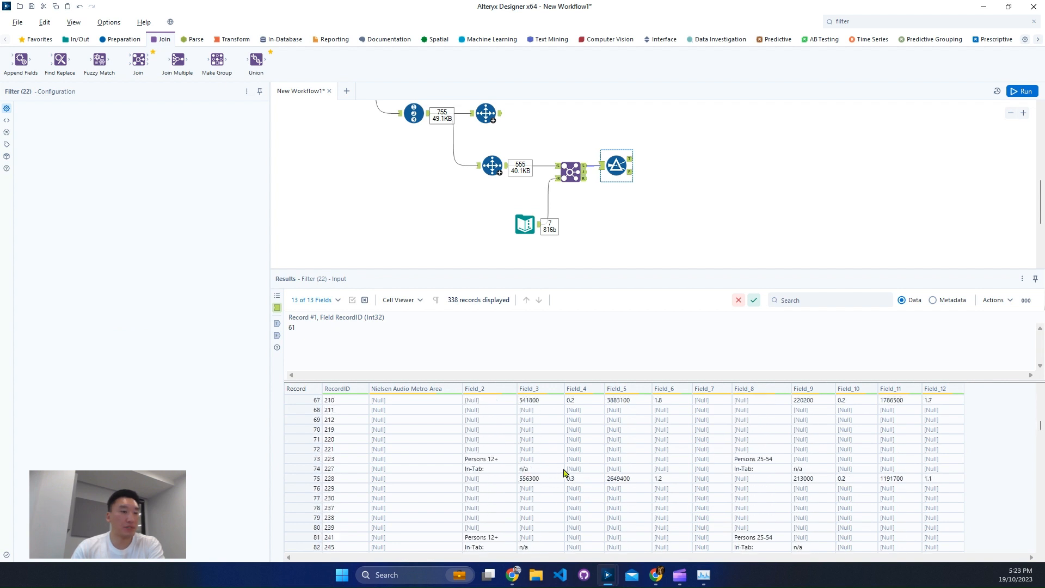
{"action": "left_click_drag", "start_coordinate": [1041, 430], "coordinate": [1018, 513]}
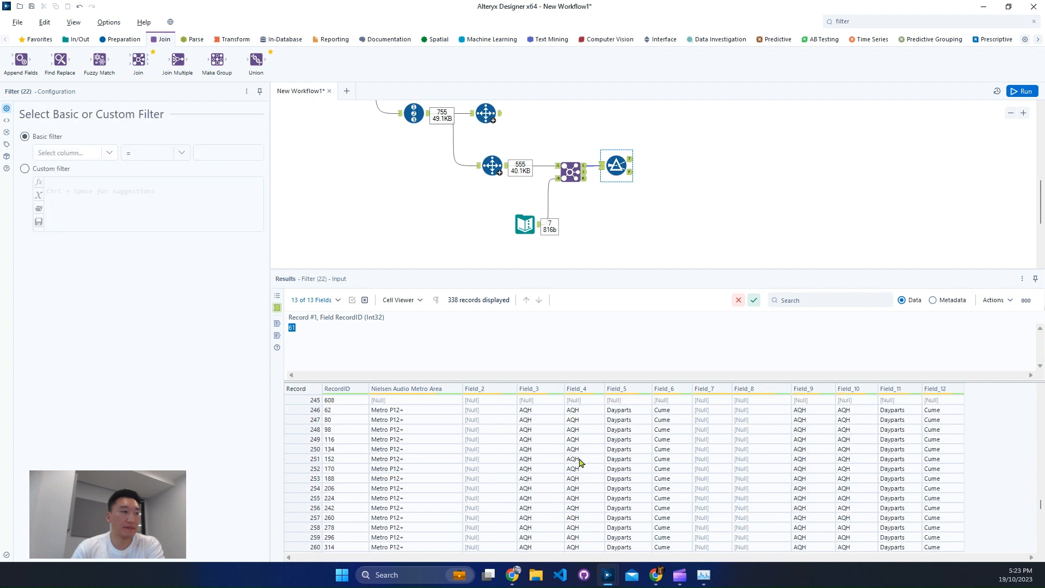
{"action": "left_click", "coordinate": [430, 411]}
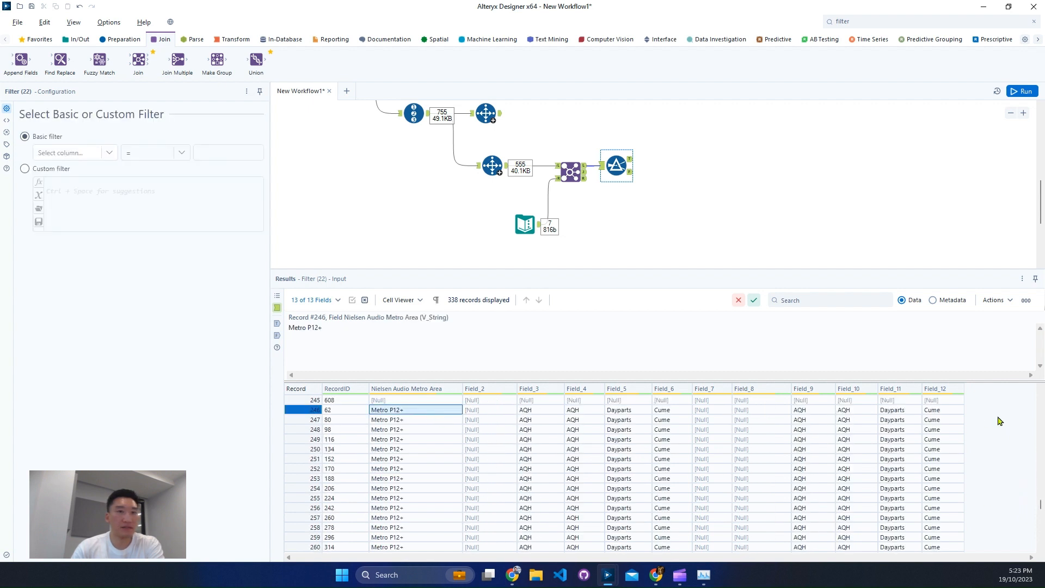
{"action": "left_click_drag", "start_coordinate": [1040, 508], "coordinate": [1040, 519]}
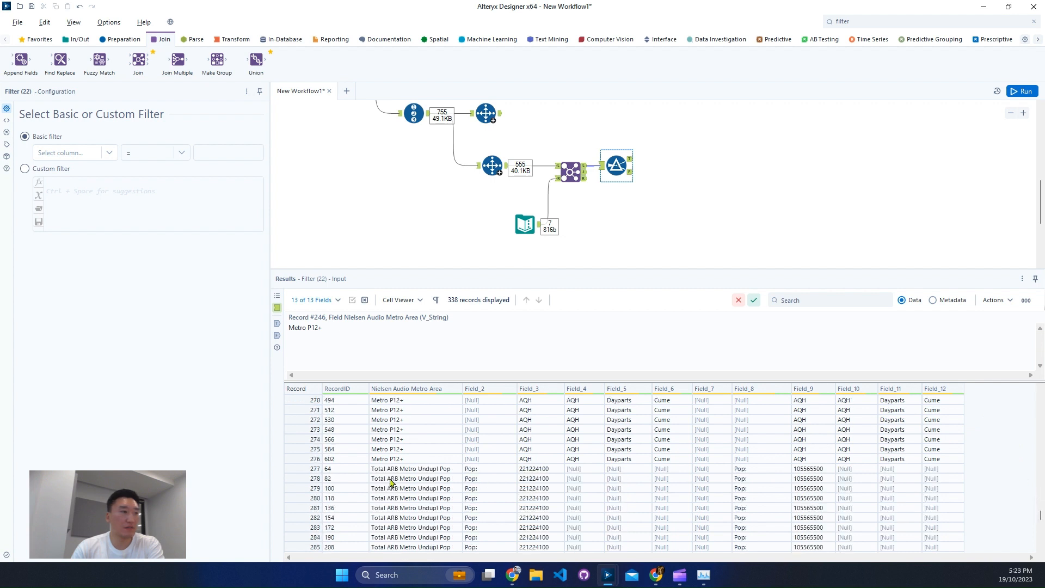
{"action": "scroll", "coordinate": [420, 468], "scroll_direction": "down", "scroll_amount": 6}
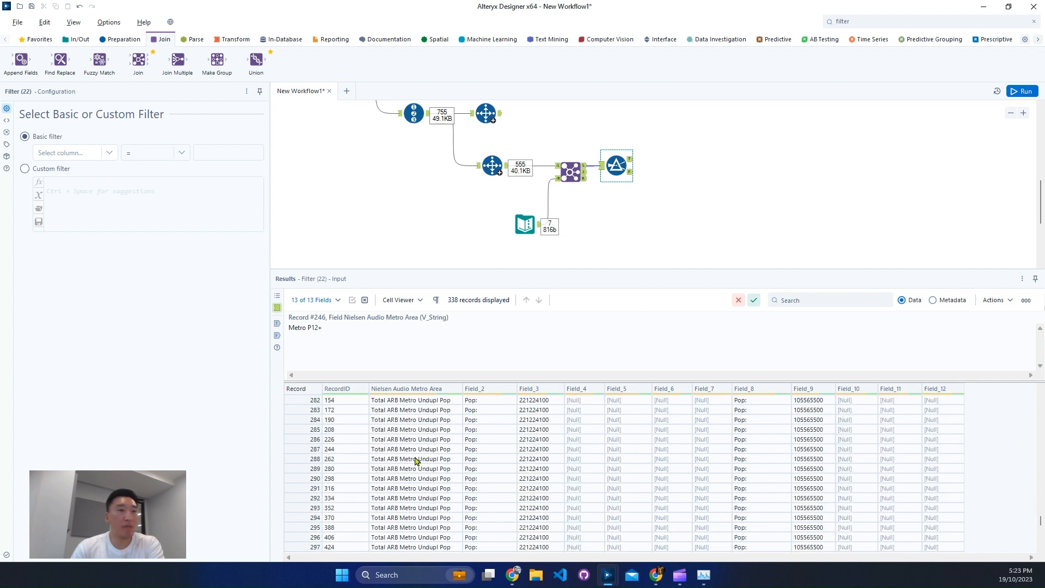
{"action": "scroll", "coordinate": [423, 480], "scroll_direction": "down", "scroll_amount": 4}
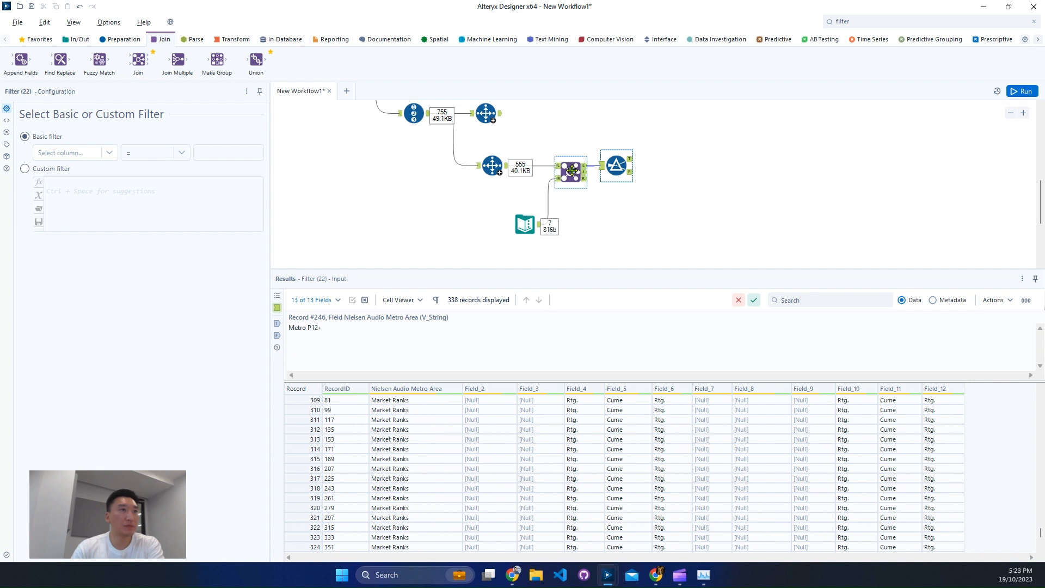
Run the workflow and review the Join's right output and its left output down to the last records
{"action": "left_click", "coordinate": [584, 179]}
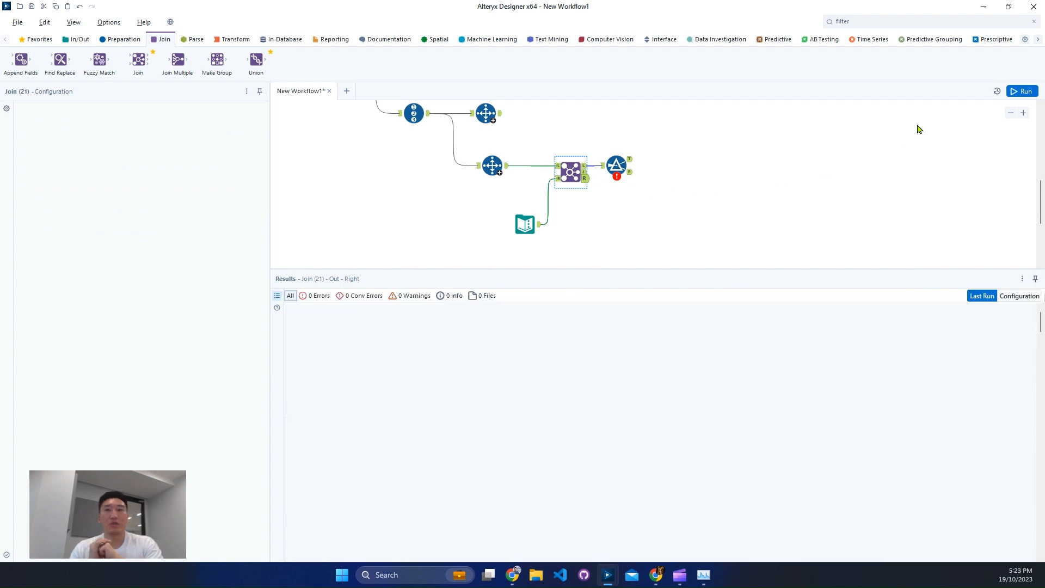
{"action": "key", "text": "ctrl+r"}
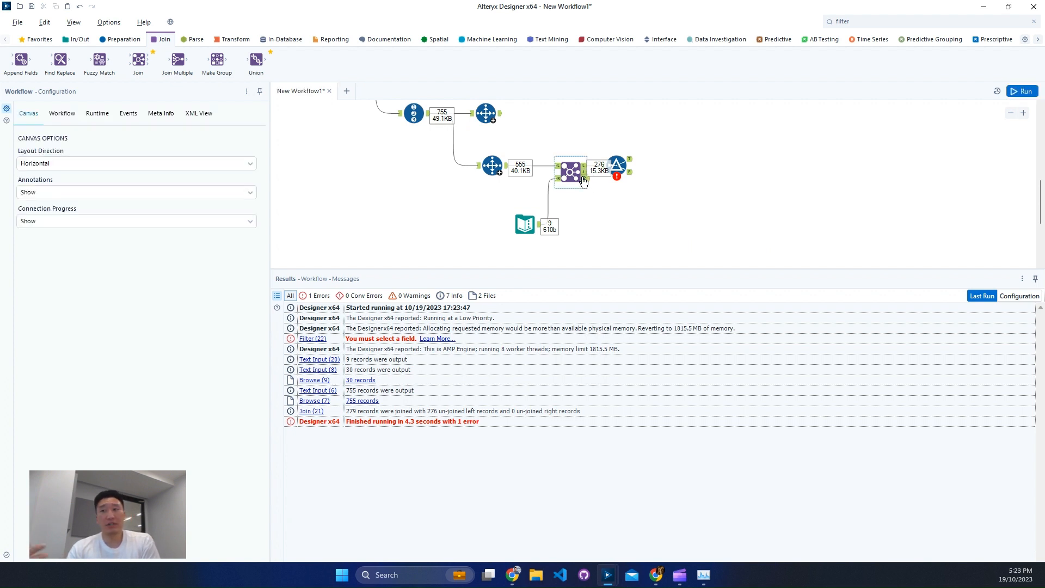
{"action": "left_click", "coordinate": [584, 179]}
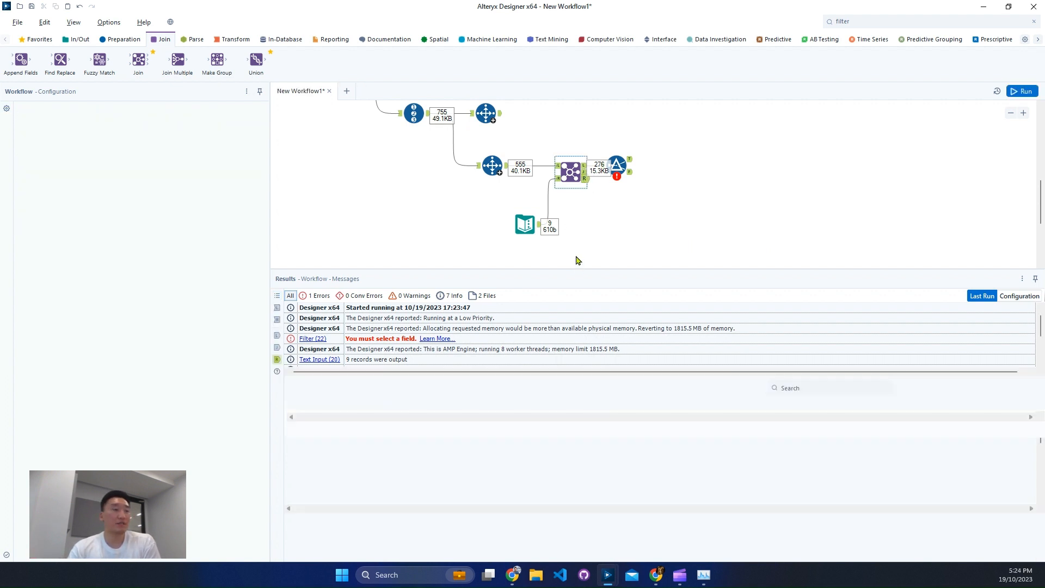
{"action": "left_click", "coordinate": [570, 172]}
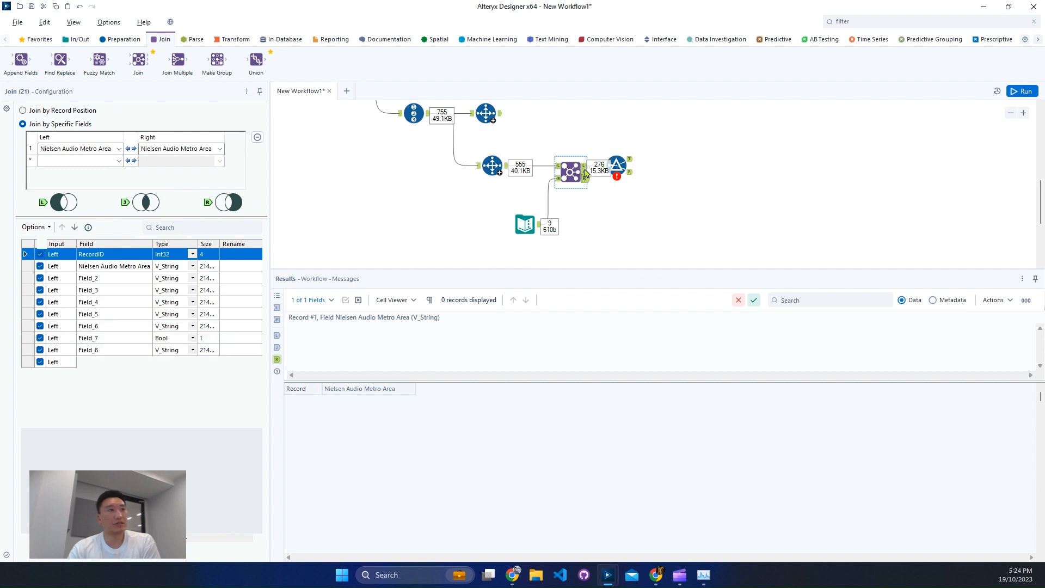
{"action": "left_click", "coordinate": [585, 165]}
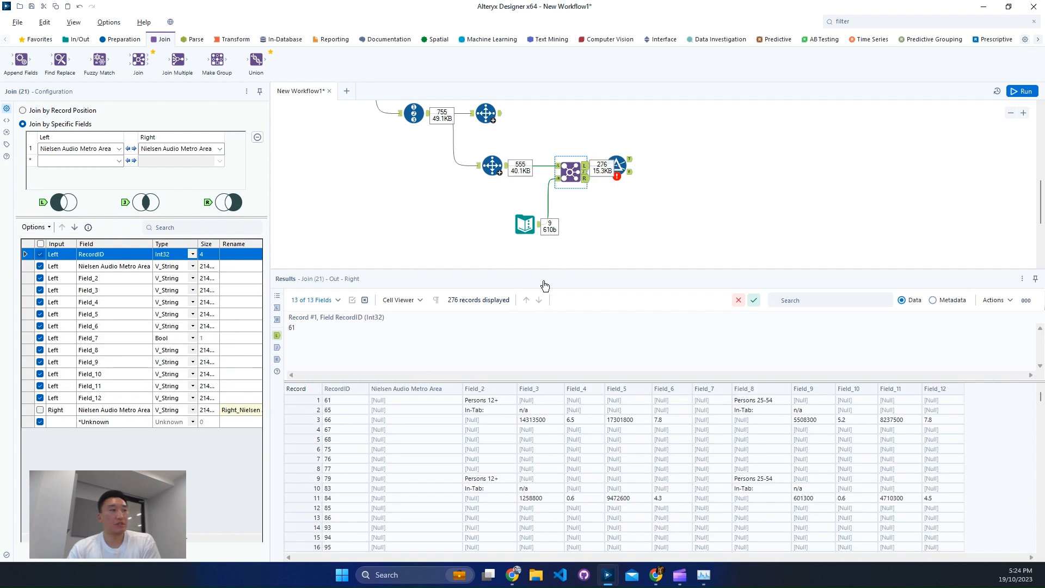
{"action": "scroll", "coordinate": [578, 460], "scroll_direction": "down", "scroll_amount": 13}
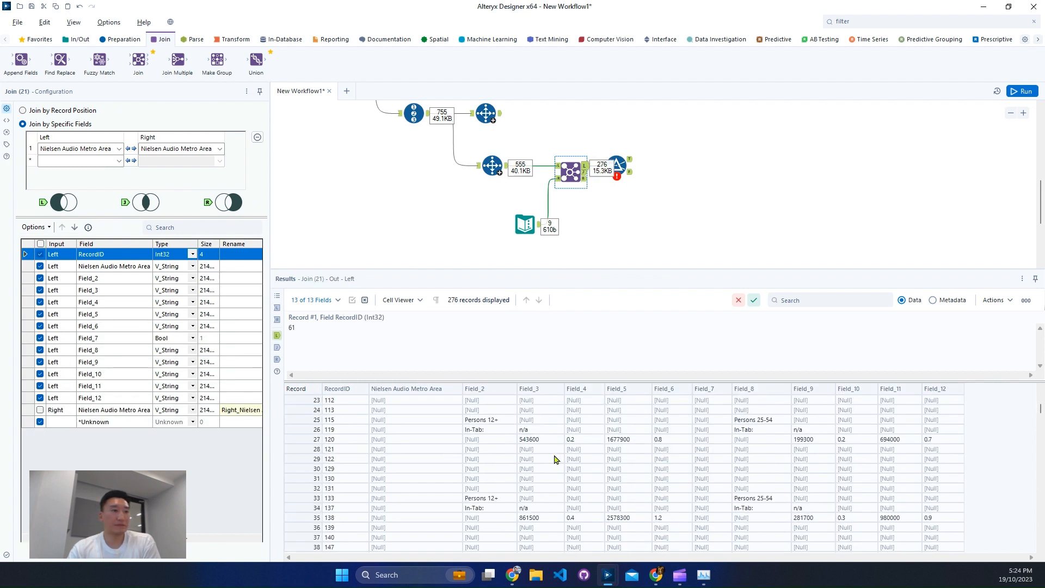
{"action": "scroll", "coordinate": [707, 462], "scroll_direction": "down", "scroll_amount": 2}
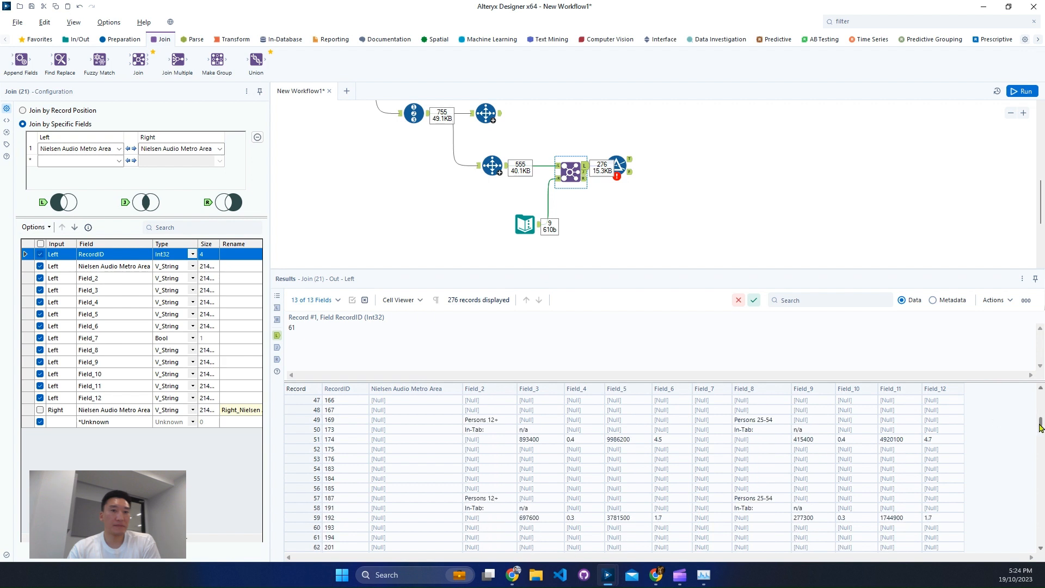
{"action": "left_click_drag", "start_coordinate": [1040, 427], "coordinate": [1011, 551]}
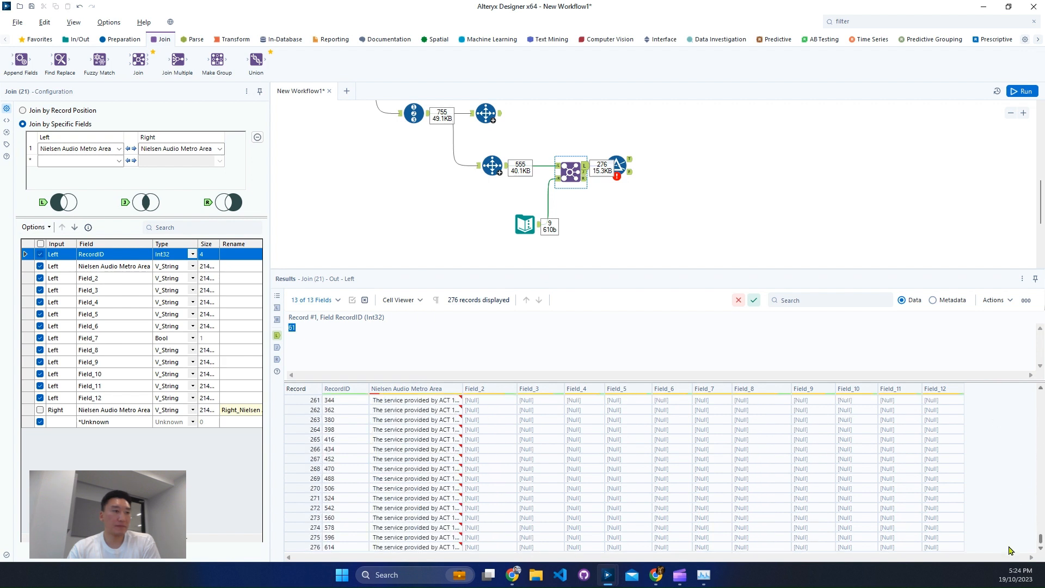
Copy the opening text "The service provided by ACT 1 Systems, Inc.," from one of the remaining note cells in the left output
{"action": "left_click", "coordinate": [400, 441]}
{"action": "right_click", "coordinate": [400, 347]}
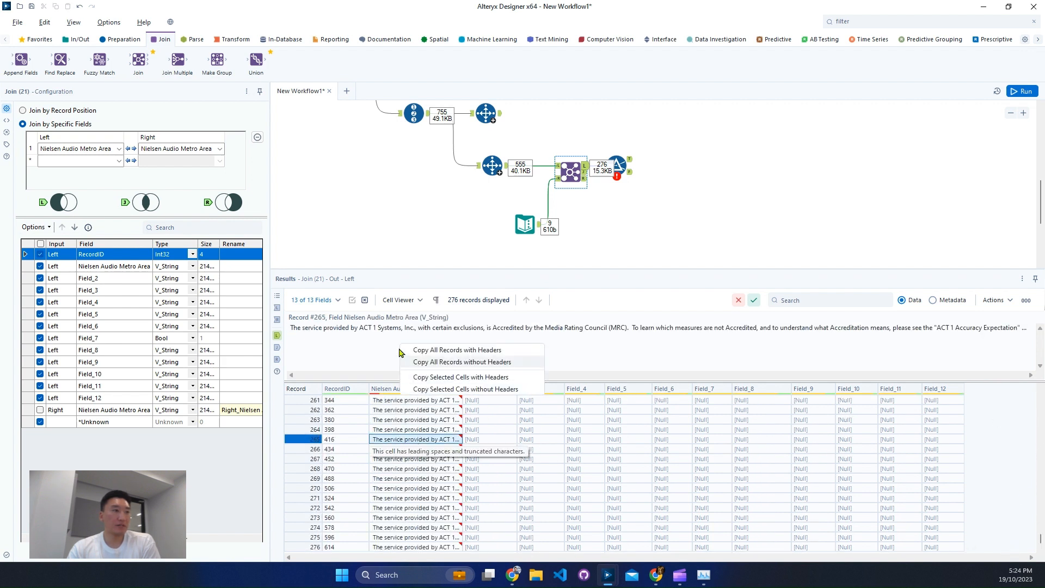
{"action": "left_click", "coordinate": [382, 321]}
{"action": "left_click_drag", "start_coordinate": [416, 328], "coordinate": [289, 328]}
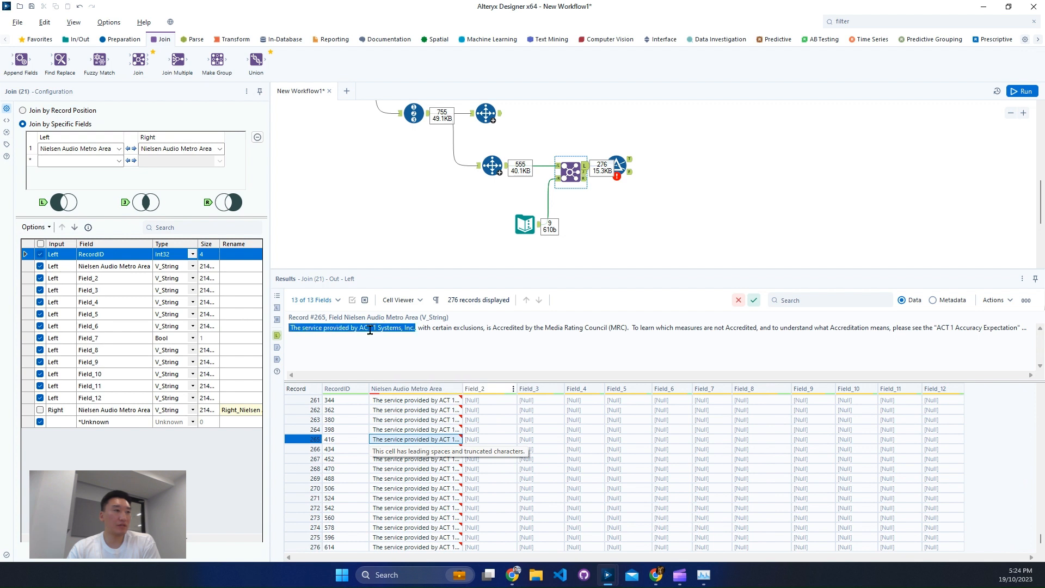
{"action": "right_click", "coordinate": [371, 329]}
{"action": "left_click", "coordinate": [425, 368]}
Open the configuration of the Filter attached to the Join's left output and enlarge the canvas area above the results
{"action": "left_click", "coordinate": [617, 172]}
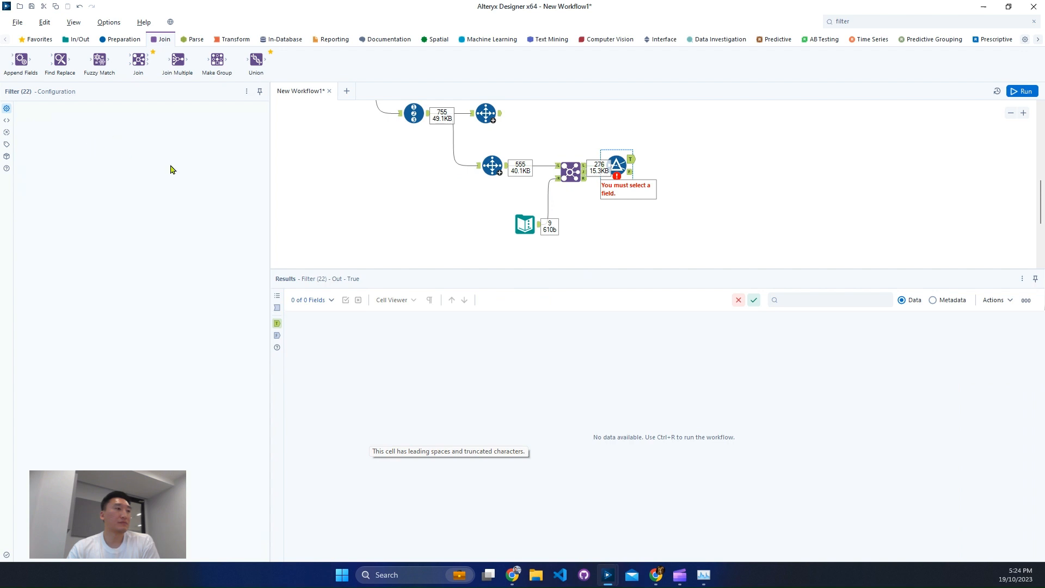
{"action": "scroll", "coordinate": [688, 224], "scroll_direction": "up", "scroll_amount": 1}
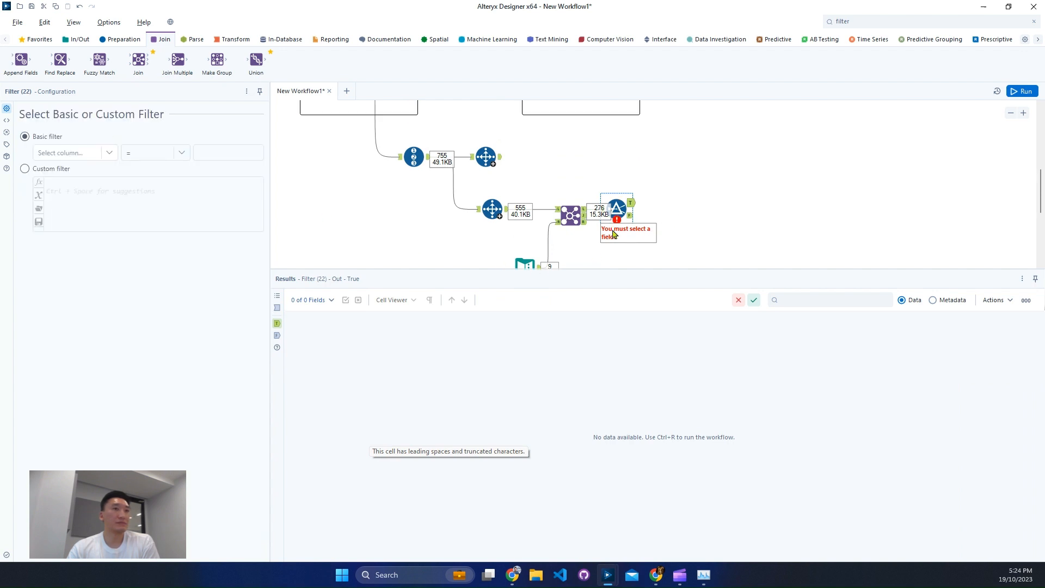
{"action": "left_click_drag", "start_coordinate": [586, 268], "coordinate": [586, 329]}
{"action": "left_click", "coordinate": [69, 154]}
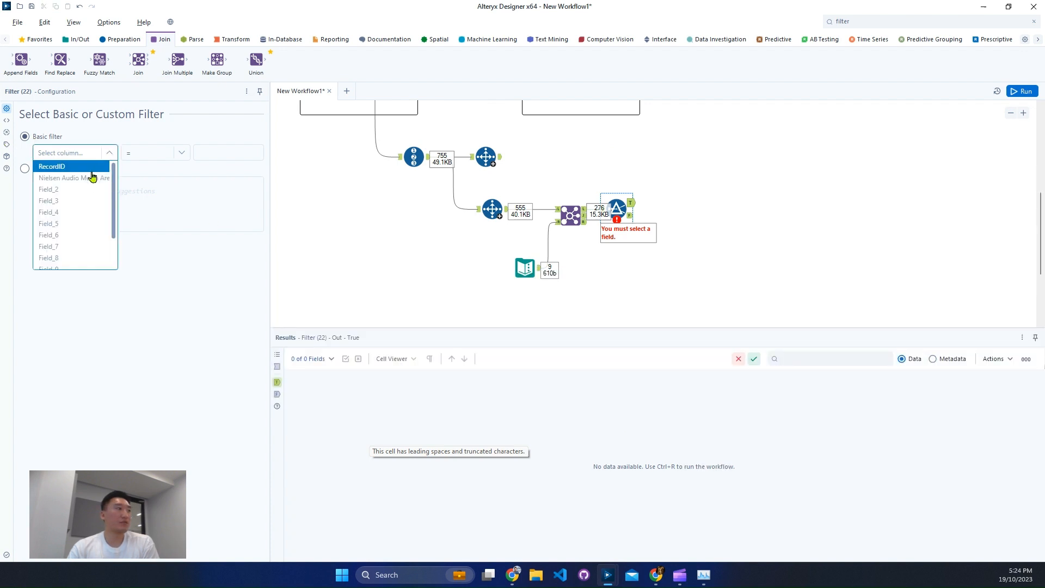
{"action": "left_click", "coordinate": [93, 177]}
{"action": "left_click", "coordinate": [153, 156]}
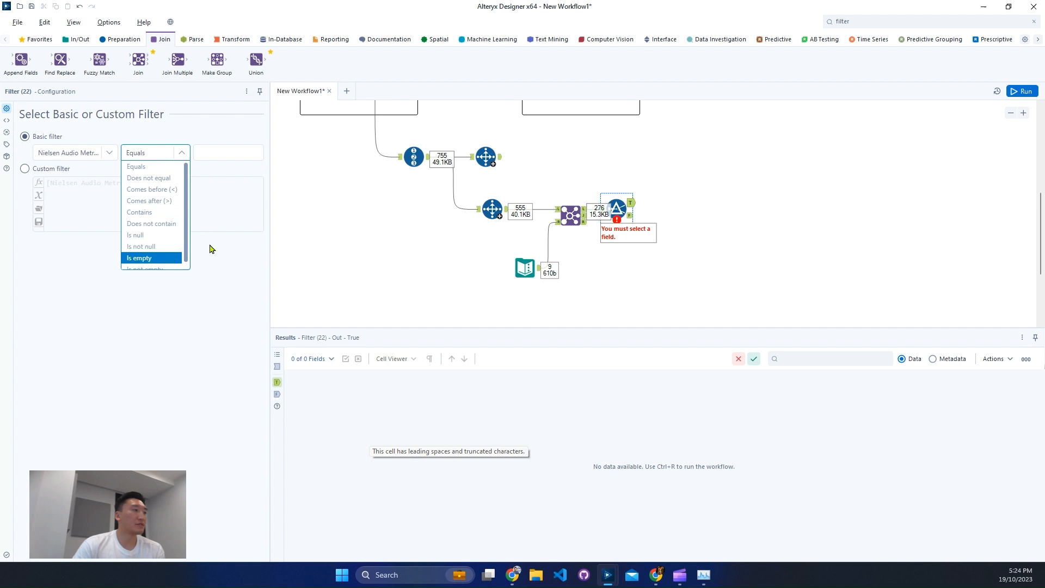
{"action": "scroll", "coordinate": [173, 225], "scroll_direction": "down", "scroll_amount": 1}
{"action": "left_click", "coordinate": [202, 217]}
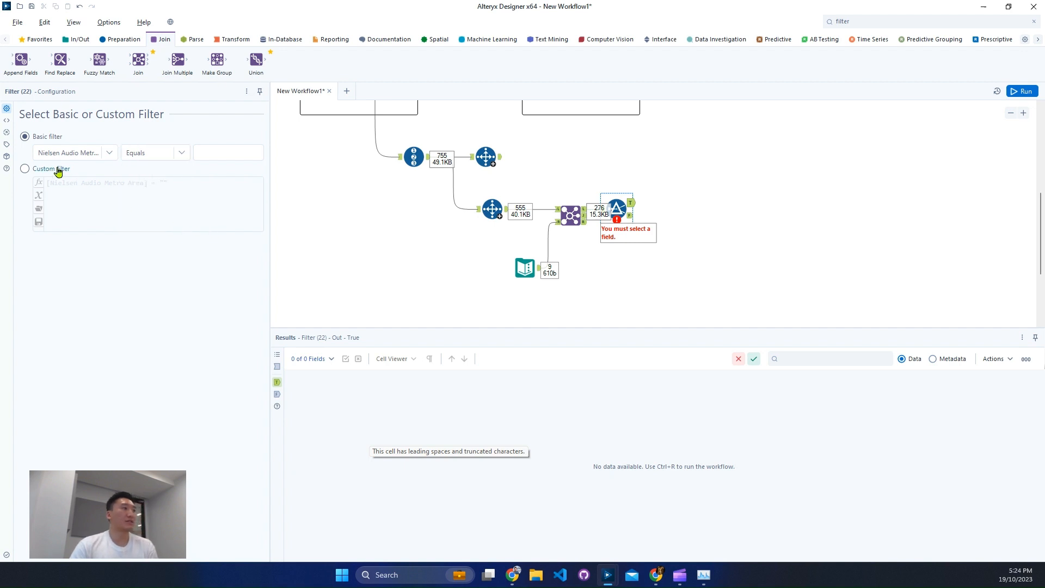
Replace the Filter's condition with a custom negated StartsWith expression, using [Nielsen Audio Metro Area] as the string to test
{"action": "left_click", "coordinate": [58, 169]}
{"action": "key", "text": "ctrl+a"}
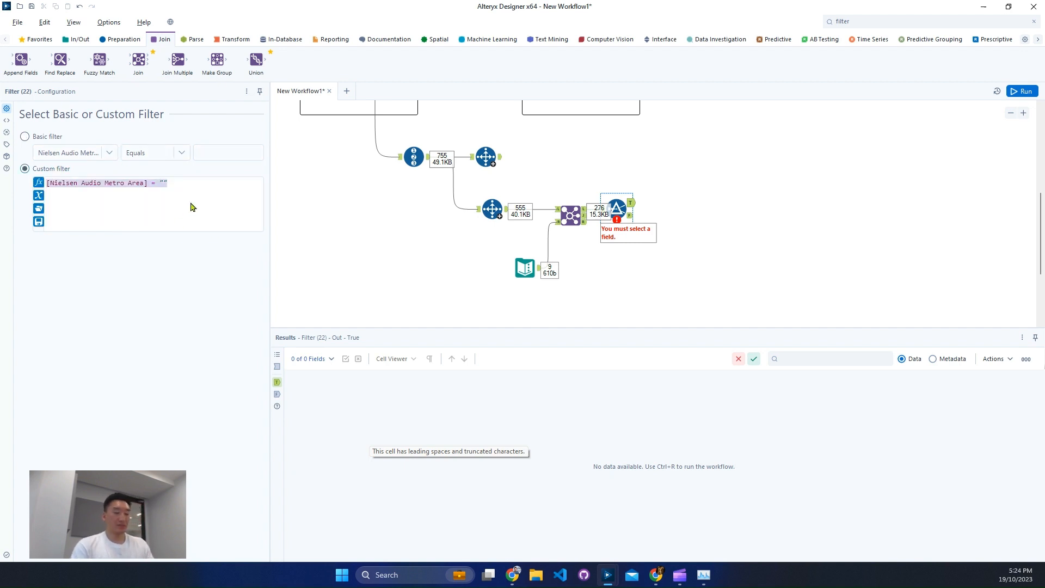
{"action": "key", "text": "BackSpace"}
{"action": "type", "text": "!star"}
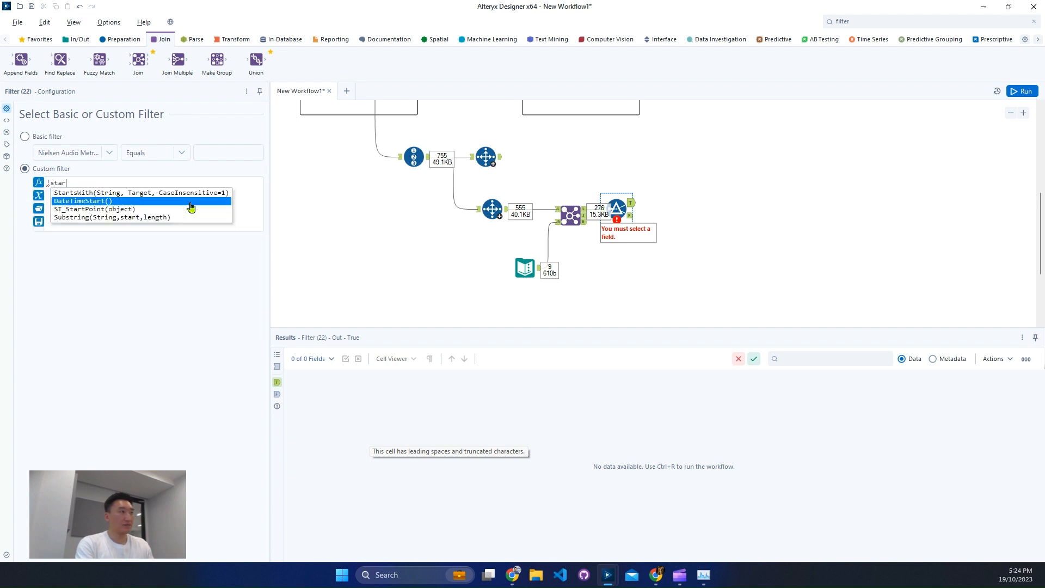
{"action": "key", "text": "Up"}
{"action": "key", "text": "Return"}
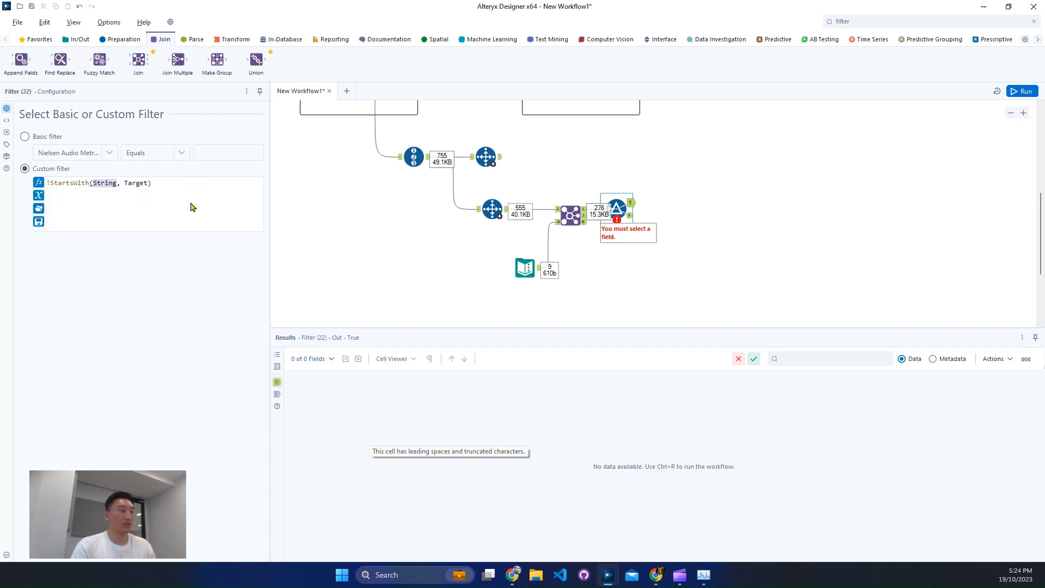
{"action": "type", "text": "n"}
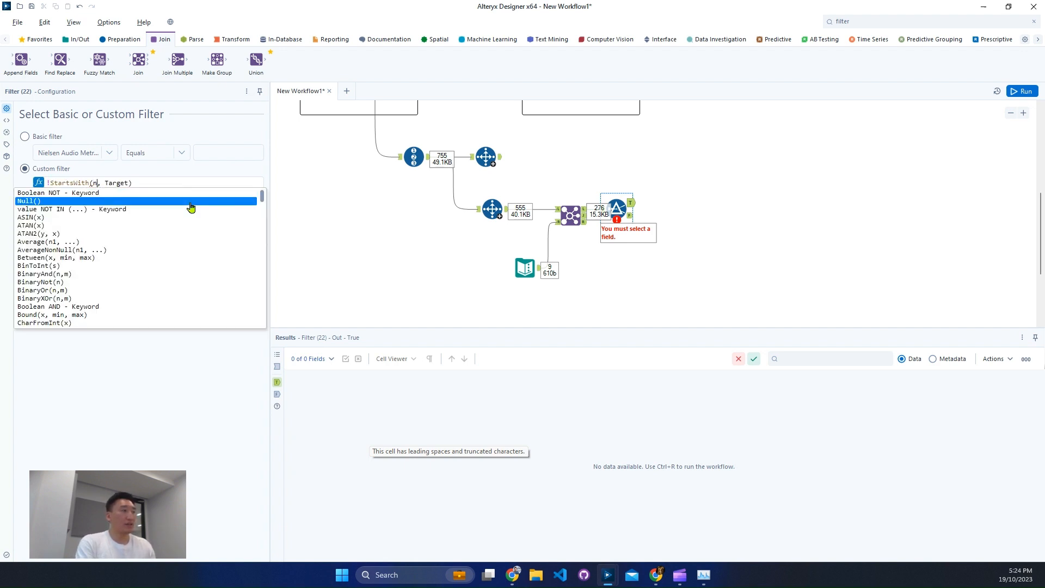
{"action": "type", "text": "iel"}
{"action": "key", "text": "Return"}
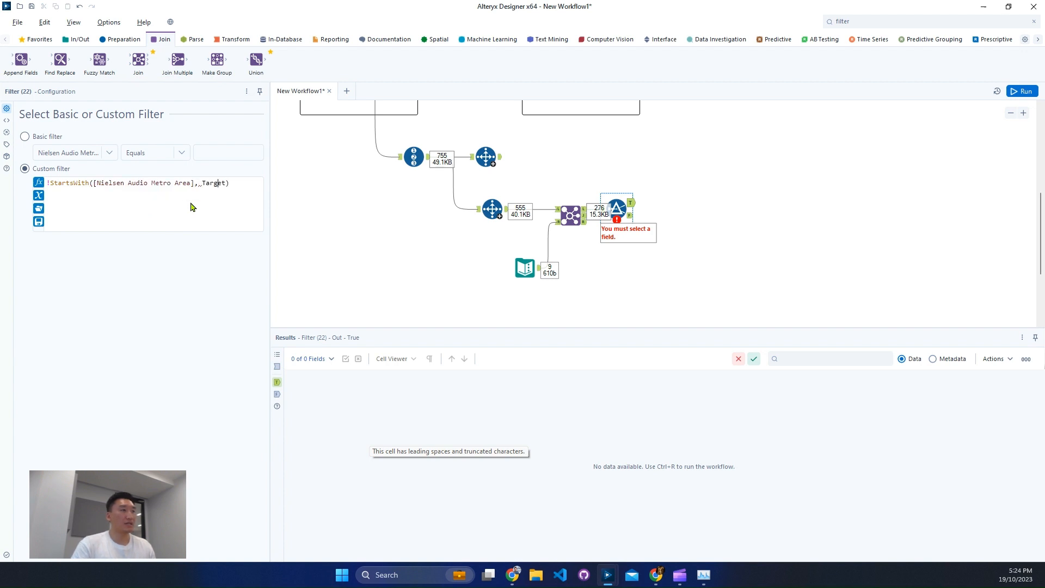
Fill in the StartsWith target with the copied note text ' The service provided by ACT 1 Systems, Inc.', including its leading space
{"action": "key", "text": "BackSpace"}
{"action": "key", "text": "BackSpace"}
{"action": "key", "text": "BackSpace"}
{"action": "key", "text": "BackSpace"}
{"action": "key", "text": "BackSpace"}
{"action": "key", "text": "BackSpace"}
{"action": "key", "text": "ctrl+v"}
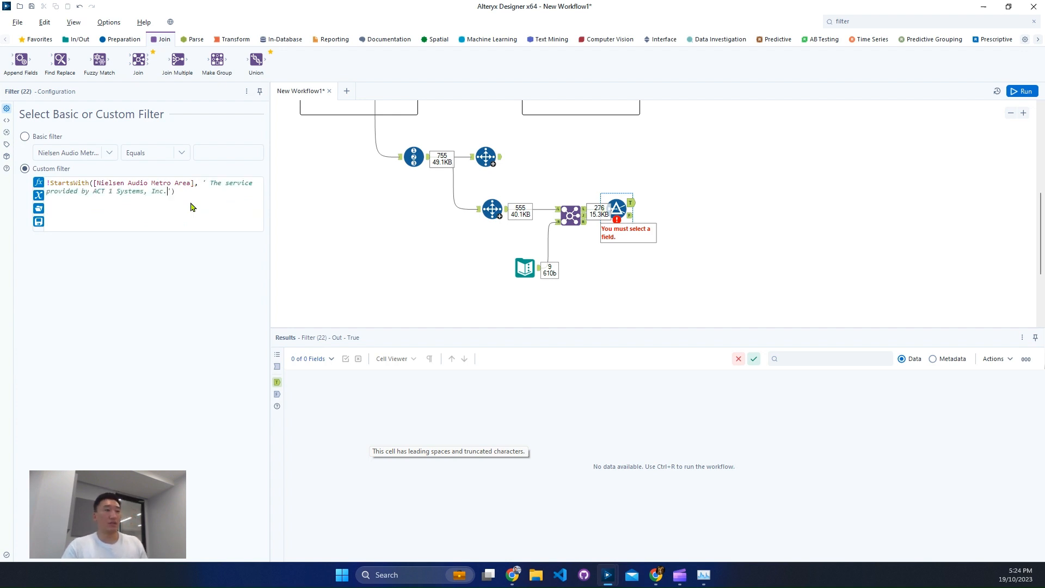
Cache and run the workflow up to the Filter tool
{"action": "left_click", "coordinate": [617, 209]}
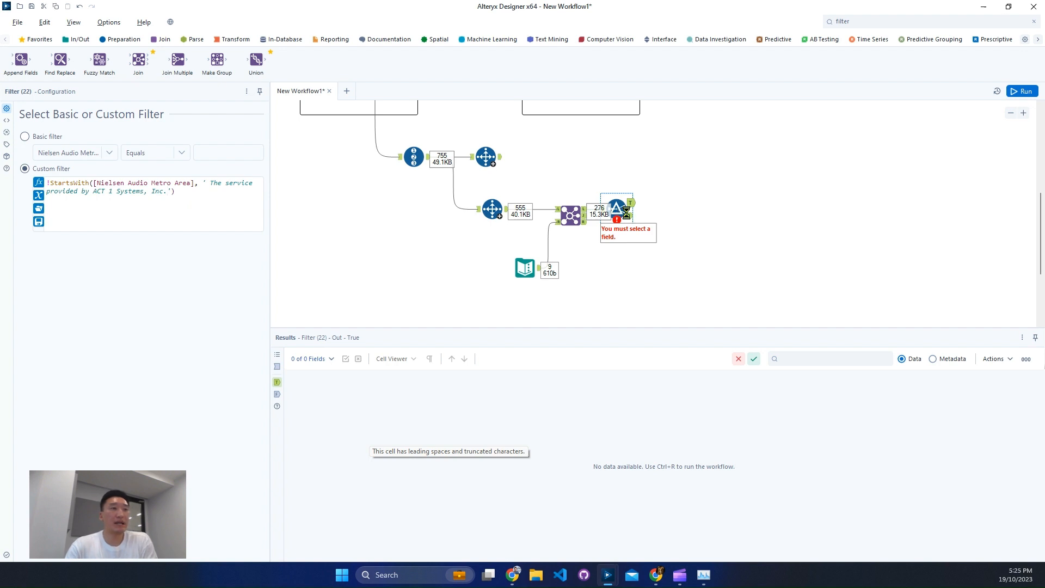
{"action": "right_click", "coordinate": [619, 214]}
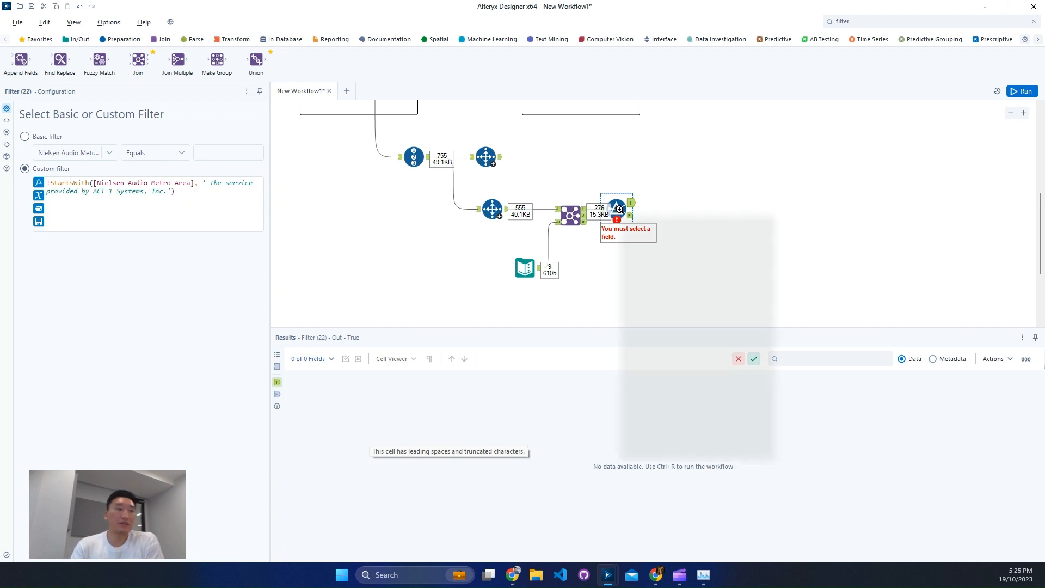
{"action": "left_click", "coordinate": [673, 367]}
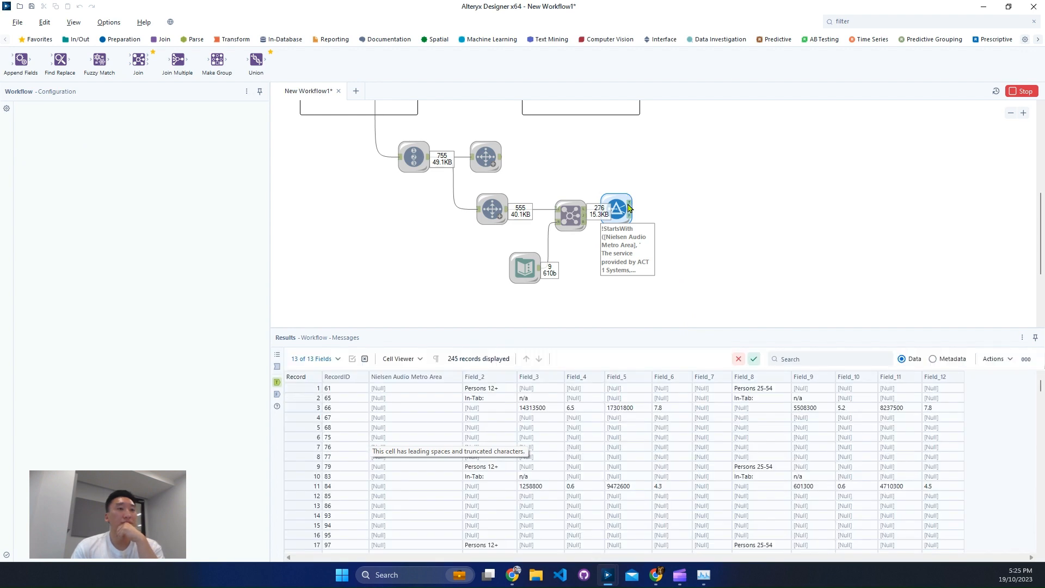
Review the Filter's true output from the first records down to the last ones
{"action": "left_click", "coordinate": [629, 207]}
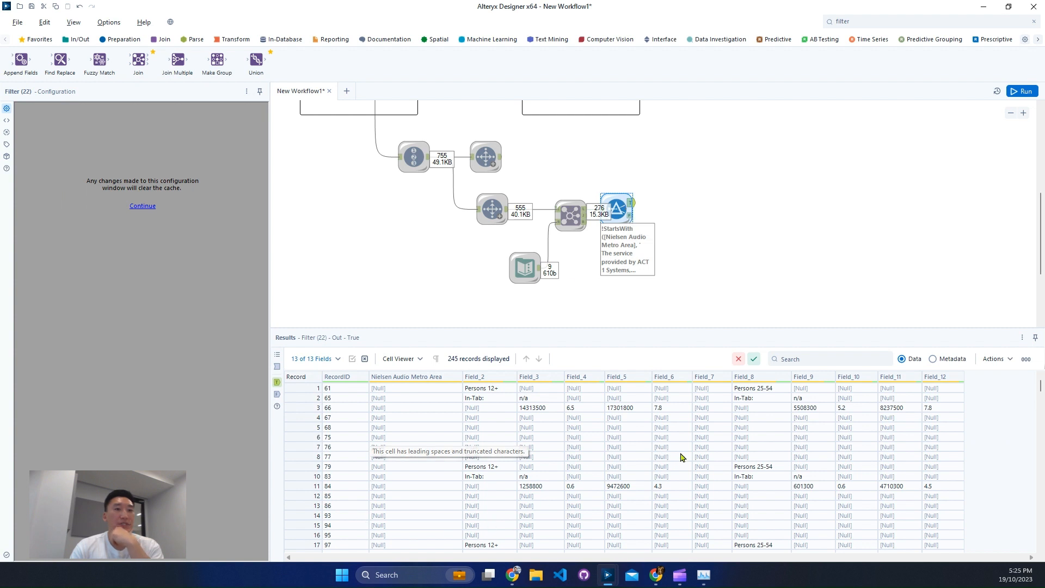
{"action": "scroll", "coordinate": [762, 474], "scroll_direction": "down", "scroll_amount": 6}
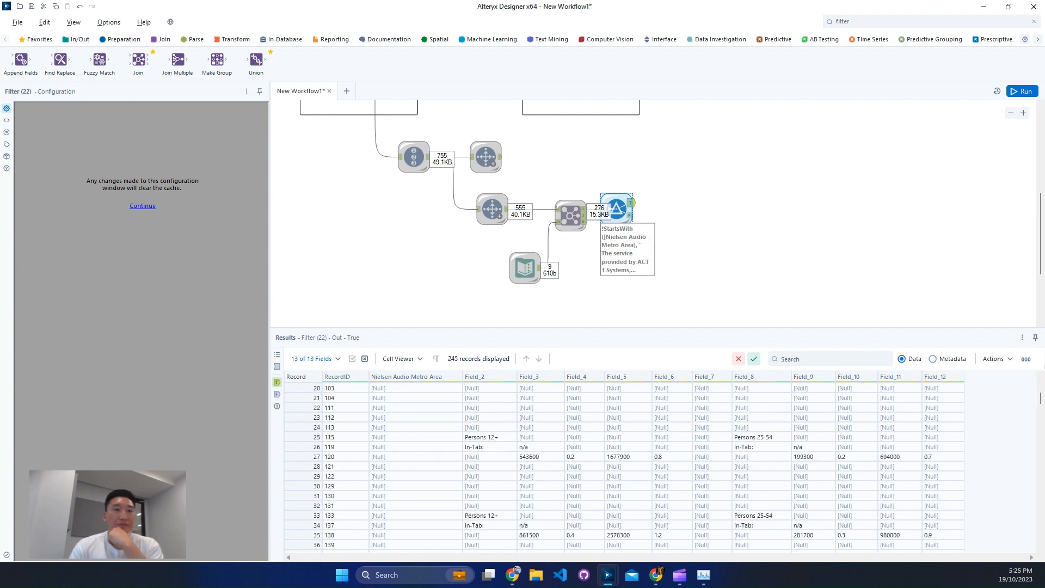
{"action": "left_click_drag", "start_coordinate": [1040, 401], "coordinate": [1040, 537]}
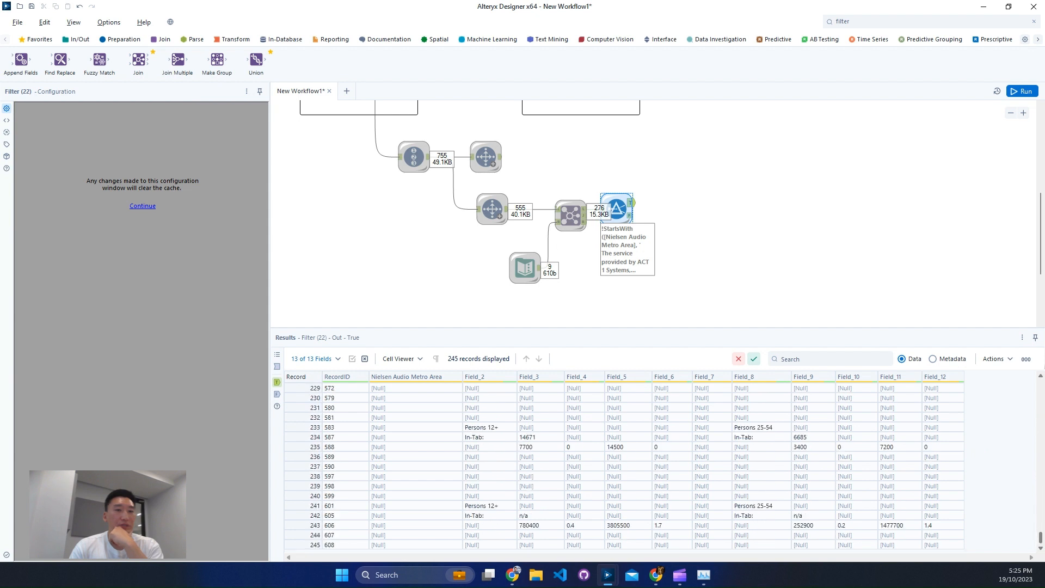
{"action": "scroll", "coordinate": [1040, 538], "scroll_direction": "up", "scroll_amount": 1}
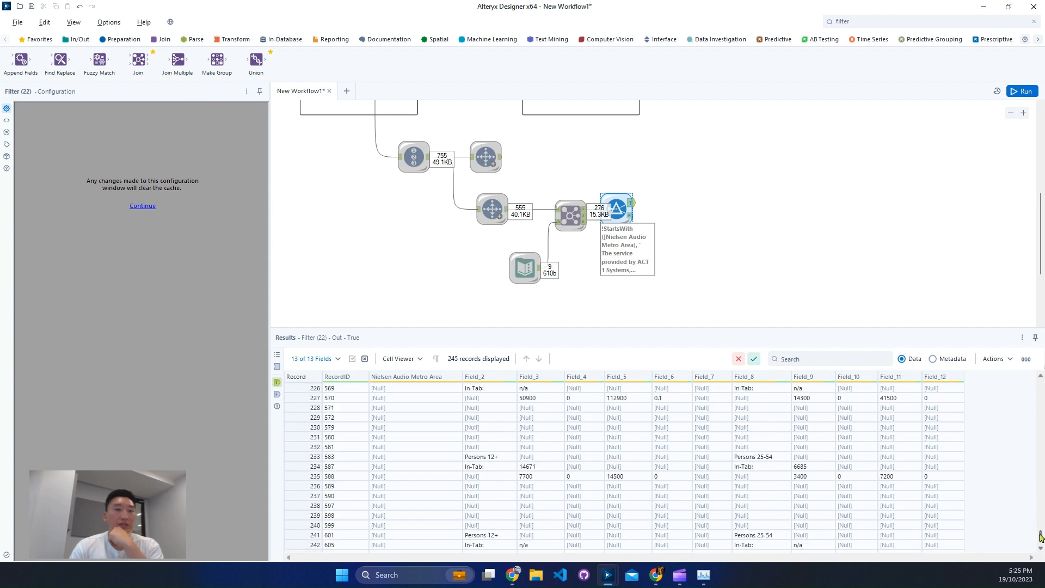
{"action": "scroll", "coordinate": [1040, 542], "scroll_direction": "down", "scroll_amount": 1}
{"action": "left_click_drag", "start_coordinate": [1041, 538], "coordinate": [1041, 490]}
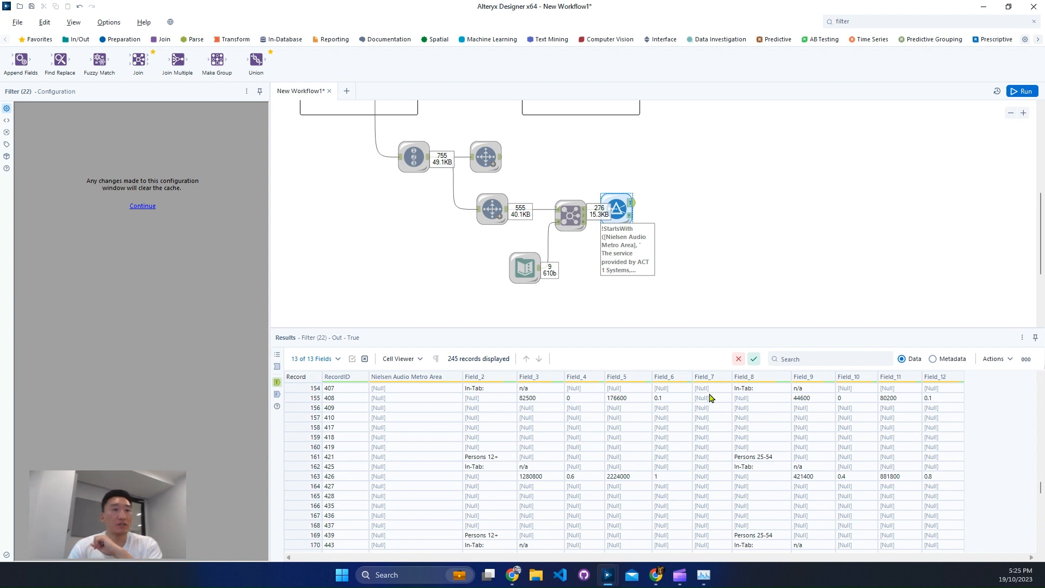
Examine the Field_7 and Nielsen Audio Metro Area columns and the Field_3 to Field_6 values around RecordID 408
{"action": "left_click_drag", "start_coordinate": [709, 398], "coordinate": [710, 496]}
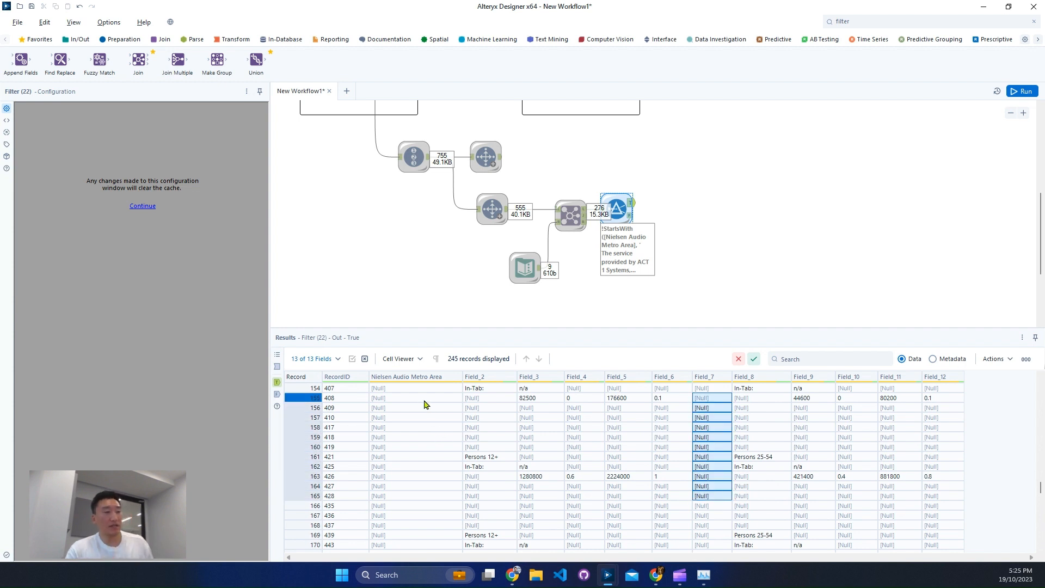
{"action": "left_click_drag", "start_coordinate": [425, 401], "coordinate": [422, 479]}
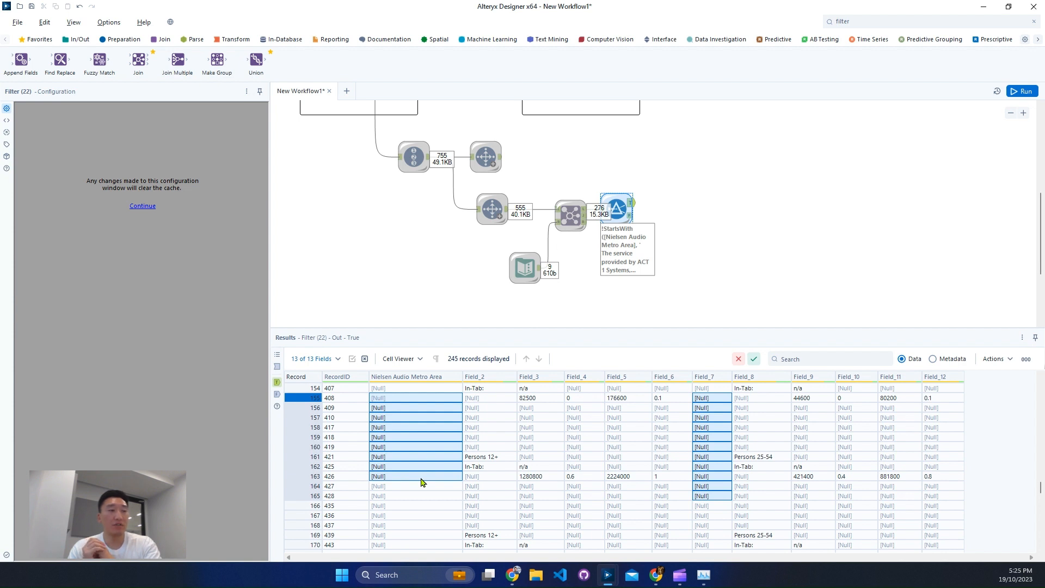
{"action": "left_click", "coordinate": [546, 399]}
{"action": "scroll", "coordinate": [597, 477], "scroll_direction": "up", "scroll_amount": 1}
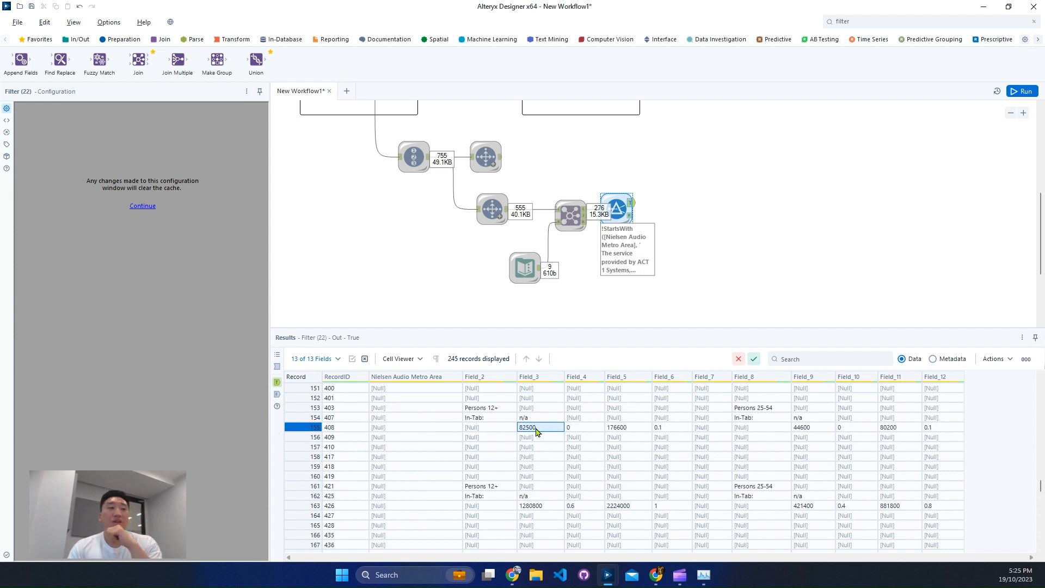
{"action": "left_click", "coordinate": [669, 431], "text": "shift"}
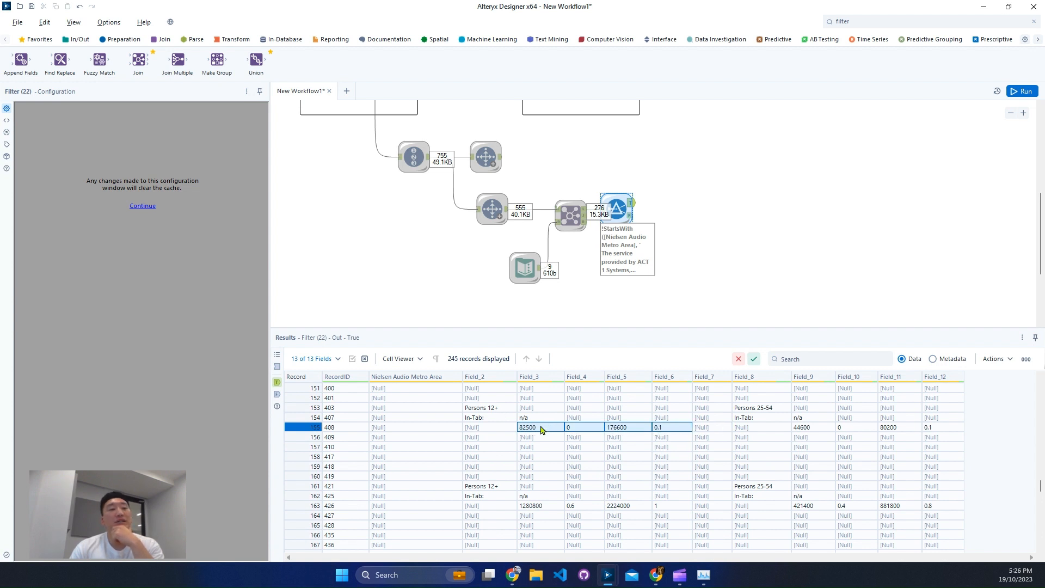
{"action": "left_click", "coordinate": [576, 432]}
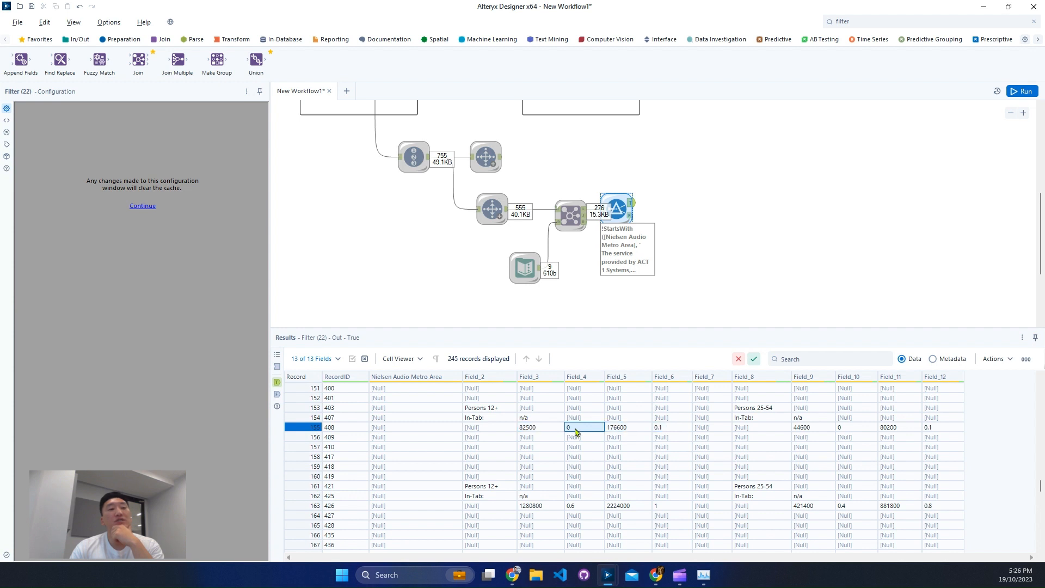
{"action": "left_click", "coordinate": [541, 419]}
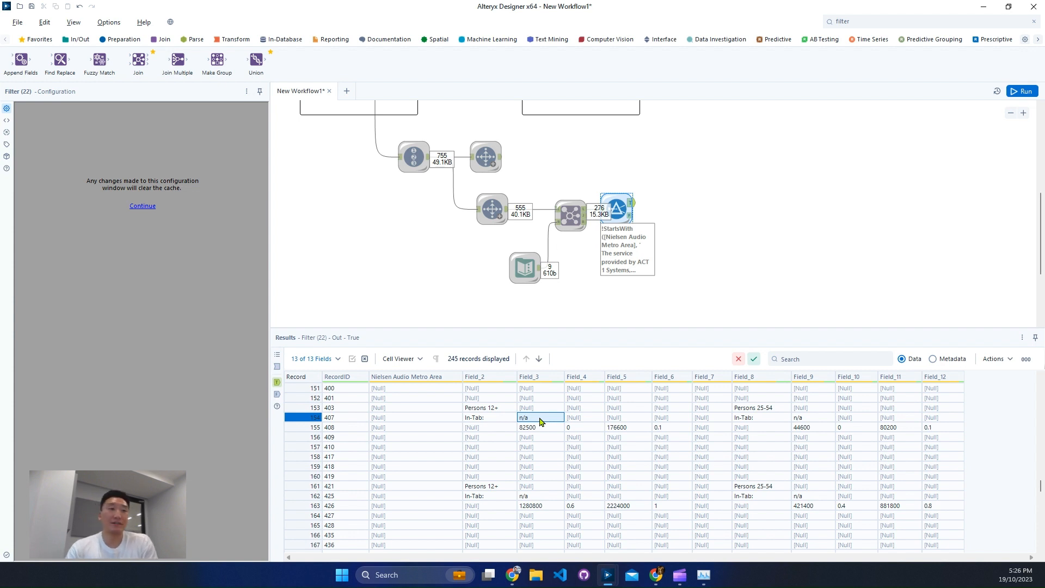
Search for the Filter tool and connect a second Filter to the first Filter's true output
{"action": "left_click", "coordinate": [955, 20]}
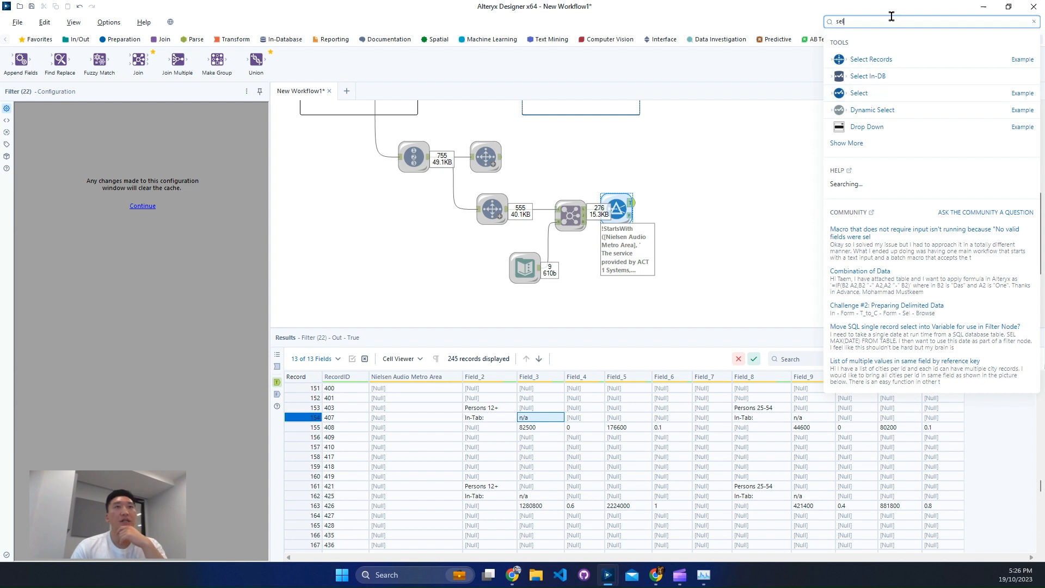
{"action": "key", "text": "ctrl+a"}
{"action": "type", "text": "f"}
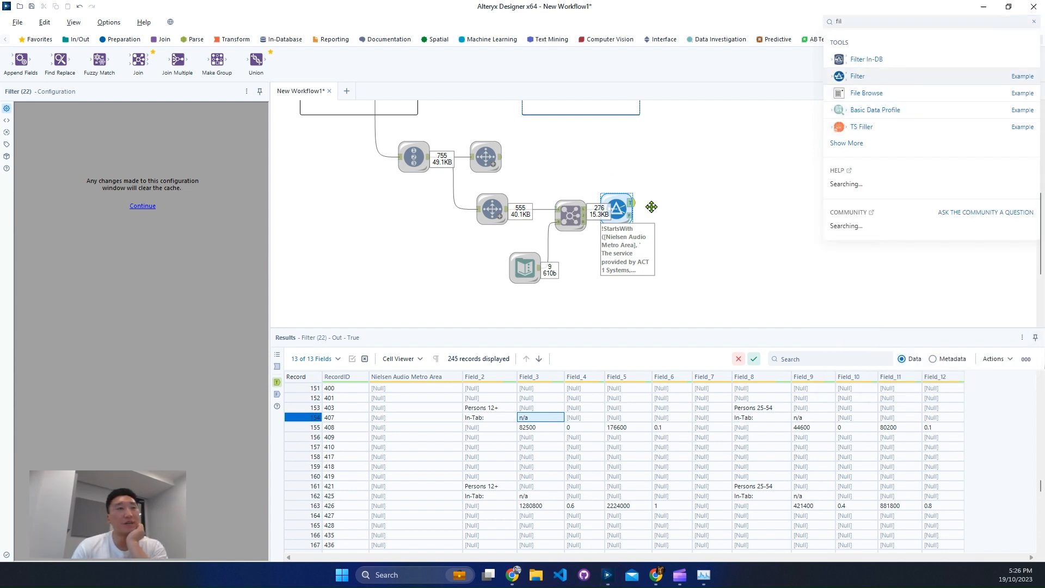
{"action": "left_click_drag", "start_coordinate": [651, 207], "coordinate": [666, 202]}
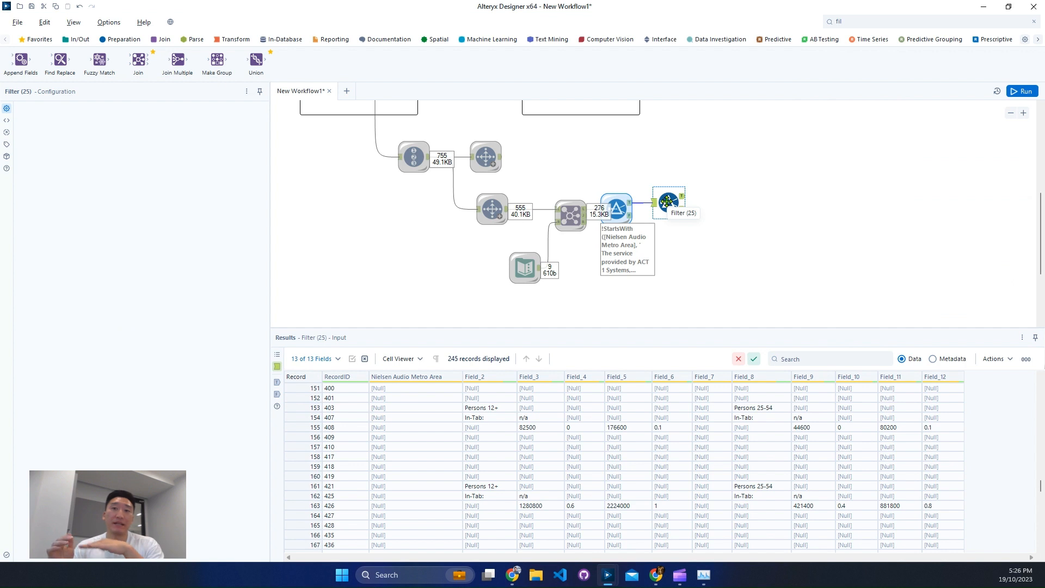
{"action": "left_click_drag", "start_coordinate": [667, 203], "coordinate": [687, 202]}
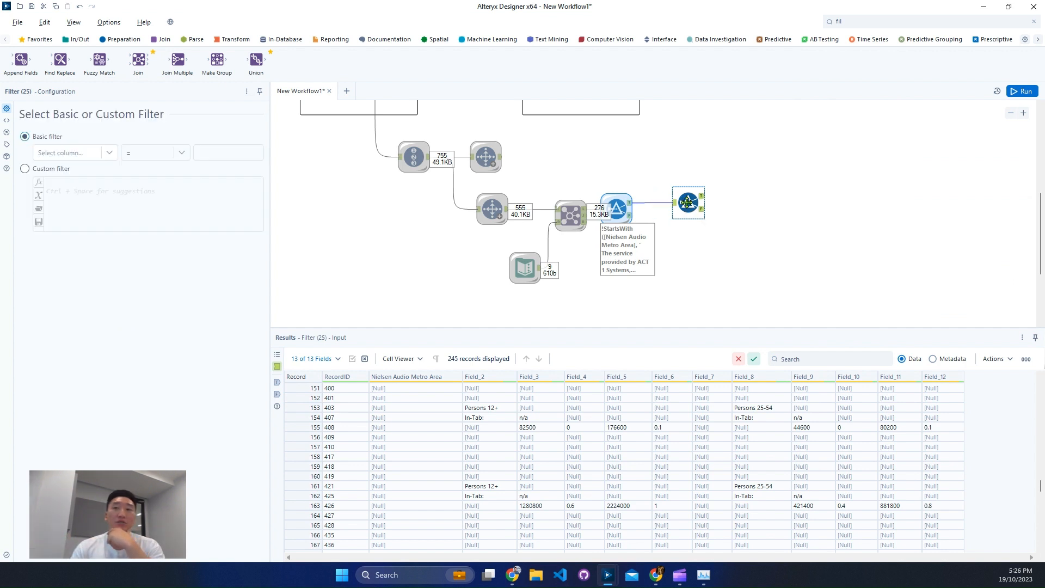
Set the second Filter to keep records where Field_3 is not null
{"action": "left_click", "coordinate": [78, 152]}
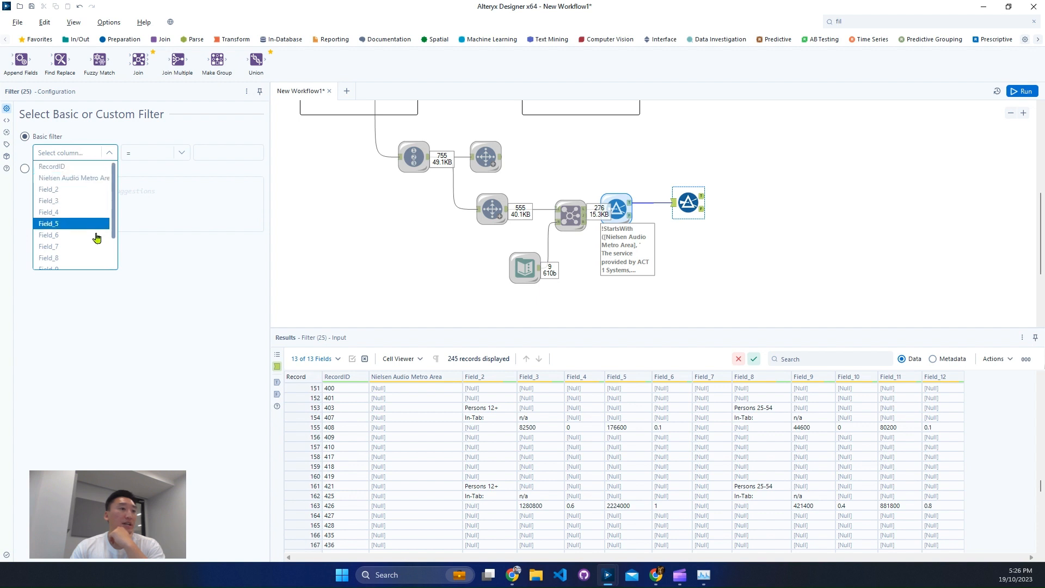
{"action": "left_click", "coordinate": [164, 157]}
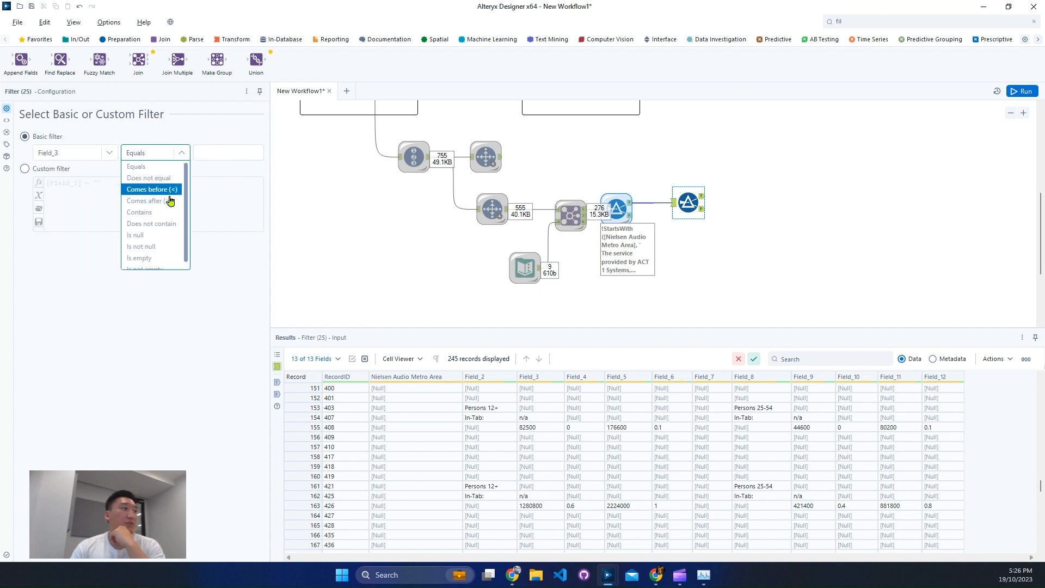
{"action": "left_click", "coordinate": [161, 255]}
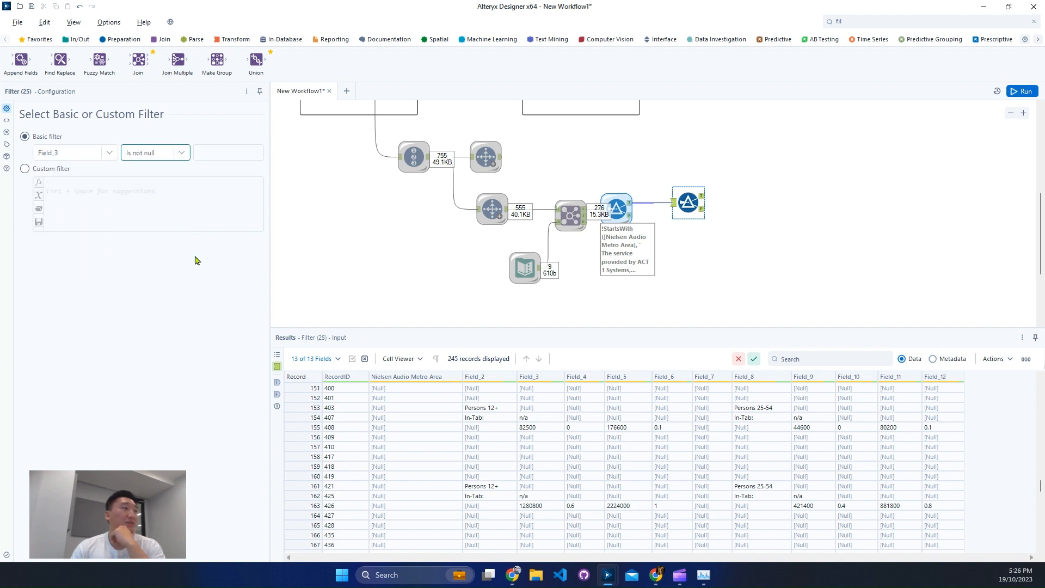
Connect a Select tool to the second Filter's true output and deselect all of its fields
{"action": "left_click", "coordinate": [885, 22]}
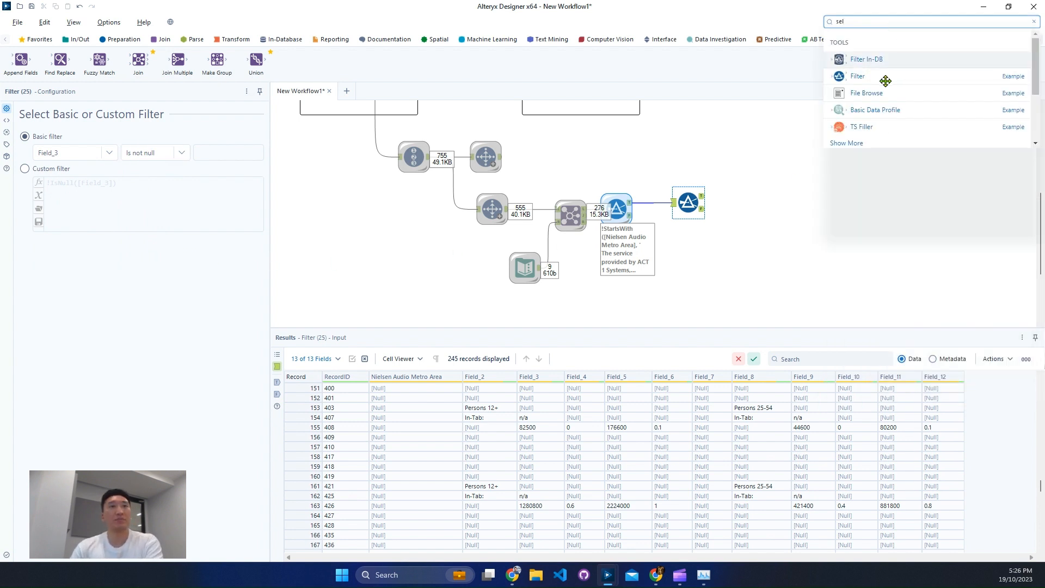
{"action": "left_click_drag", "start_coordinate": [869, 98], "coordinate": [740, 200]}
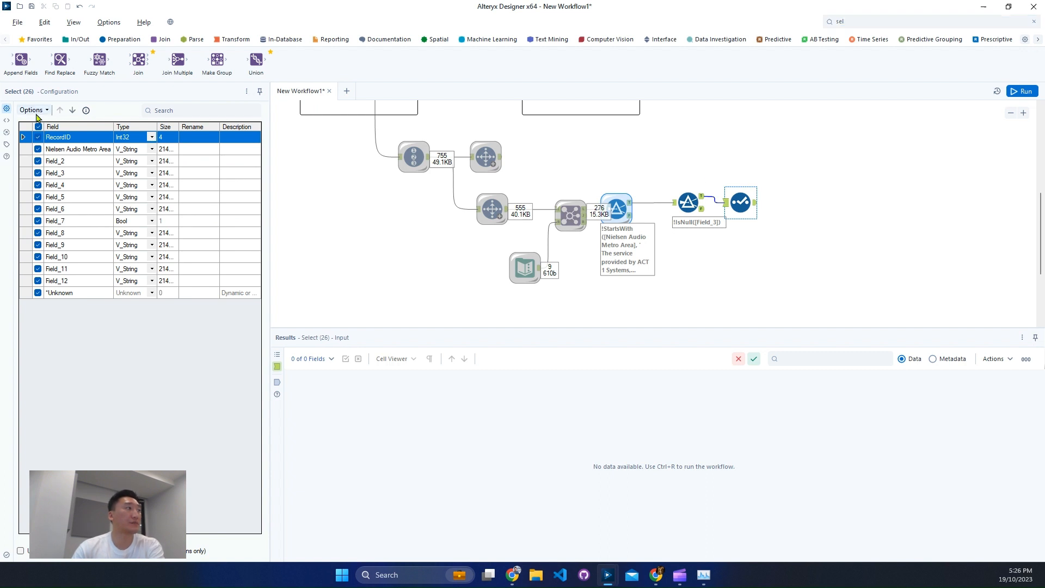
{"action": "left_click", "coordinate": [34, 110]}
{"action": "mouse_move", "coordinate": [77, 133]}
{"action": "left_click", "coordinate": [211, 144]}
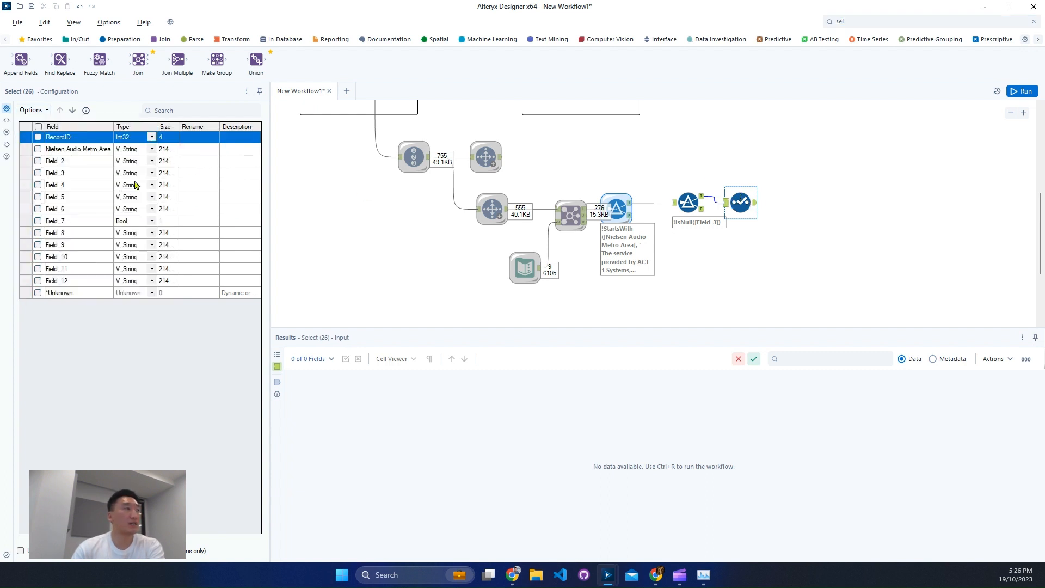
Include RecordID, Field_2 to Field_5 and Field_7 to Field_10 in the Select tool
{"action": "left_click", "coordinate": [38, 160]}
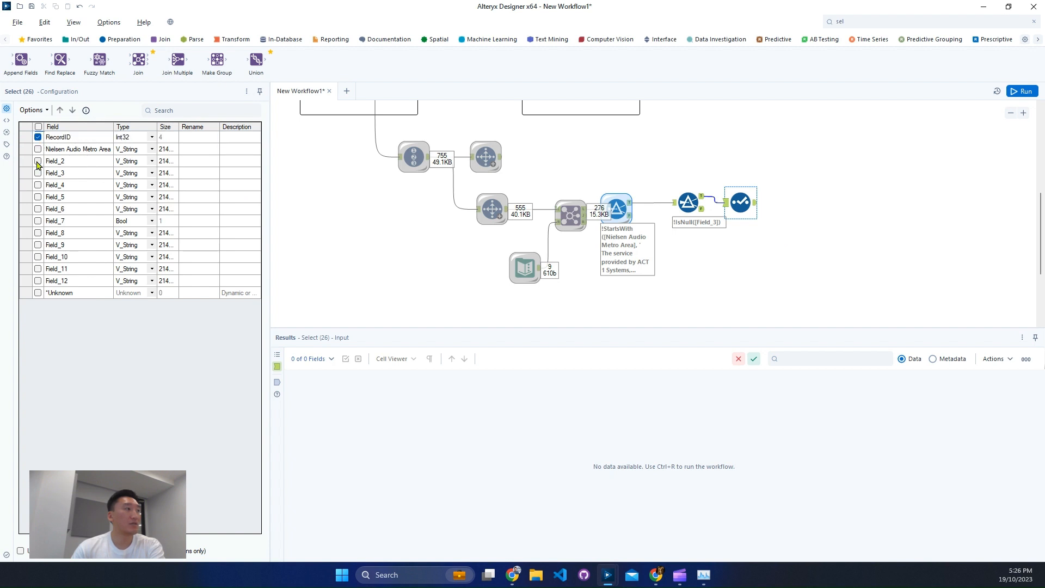
{"action": "left_click", "coordinate": [39, 185]}
{"action": "left_click", "coordinate": [38, 173]}
{"action": "left_click", "coordinate": [38, 185]}
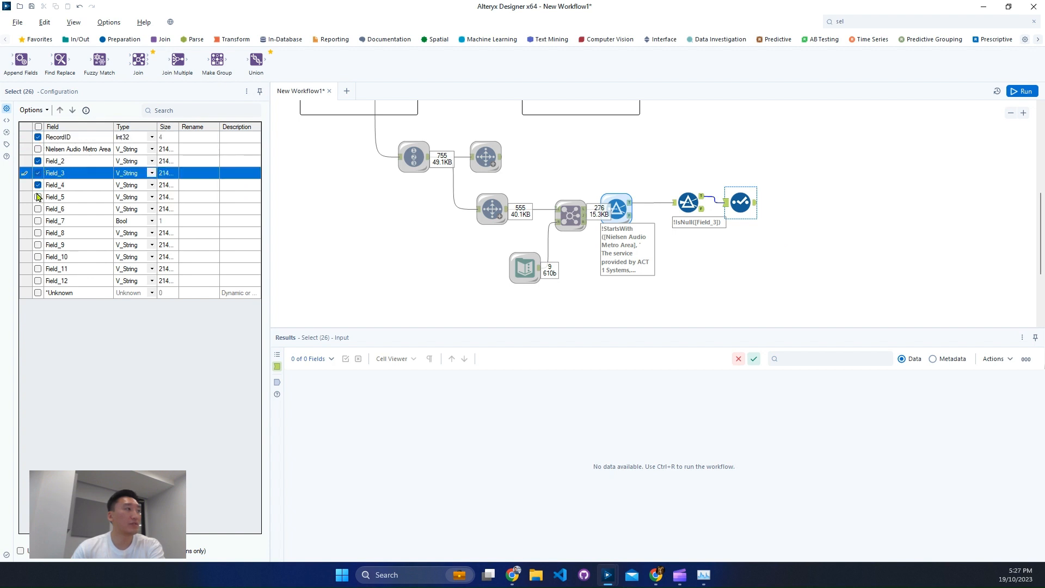
{"action": "left_click", "coordinate": [38, 196]}
{"action": "left_click", "coordinate": [38, 221]}
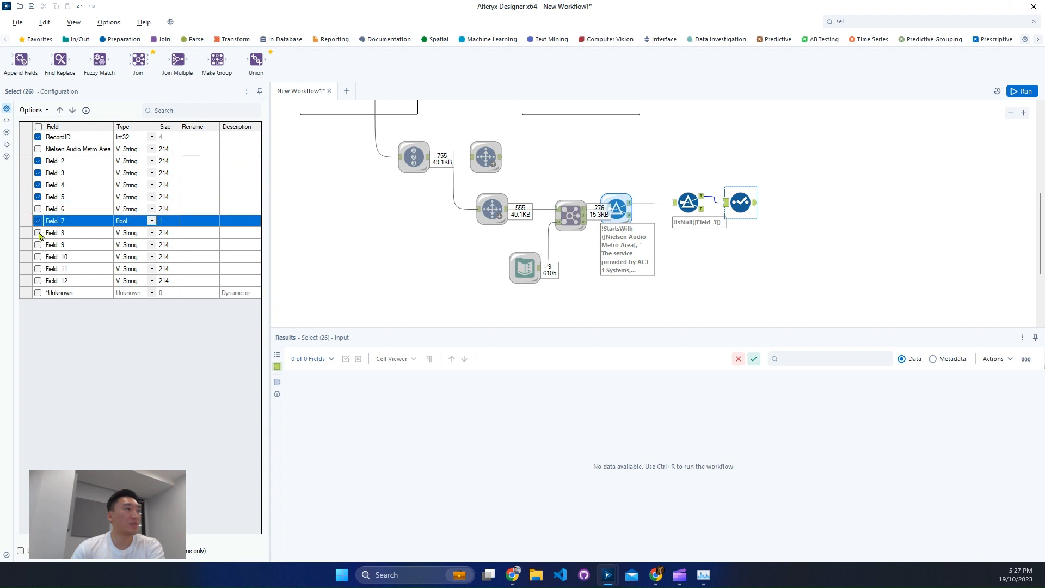
{"action": "left_click", "coordinate": [38, 233]}
{"action": "left_click", "coordinate": [38, 244]}
{"action": "left_click", "coordinate": [38, 256]}
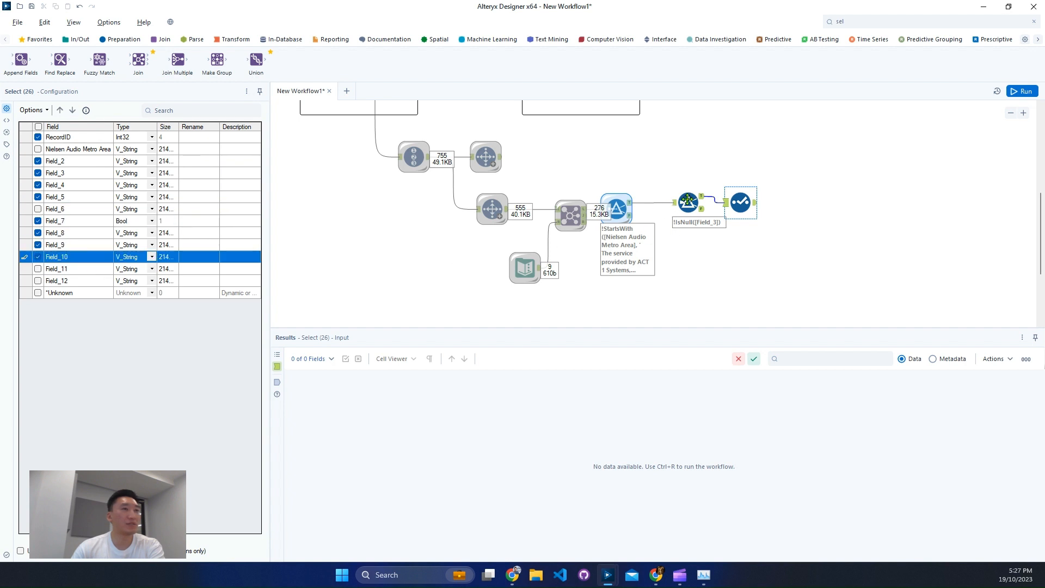
Check the second Filter's input data, and in the Select tool deselect Field_2, Field_7 and Field_8 and include Field_6, Field_11 and Field_12
{"action": "left_click", "coordinate": [702, 198]}
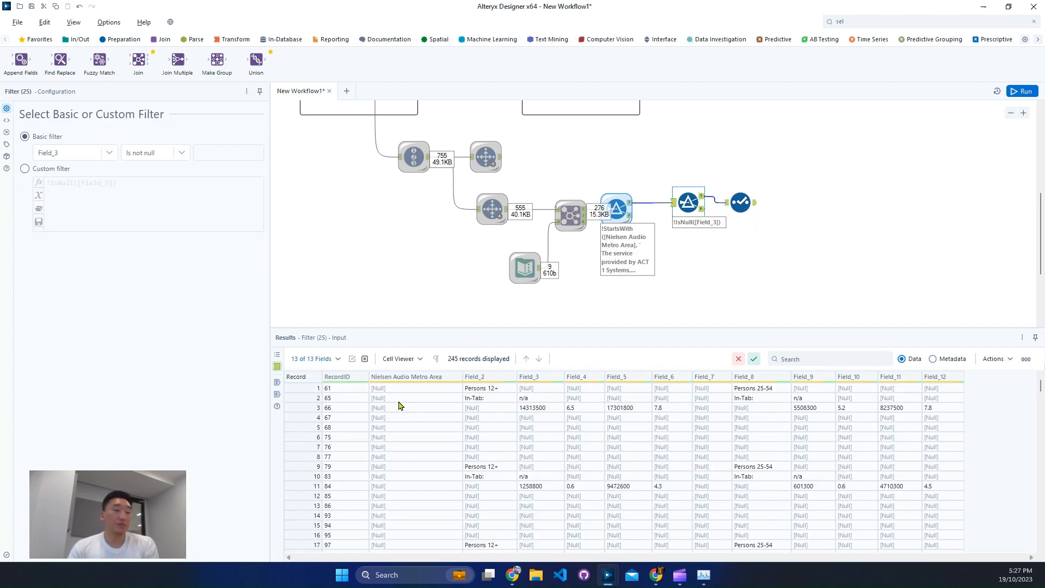
{"action": "left_click", "coordinate": [533, 408]}
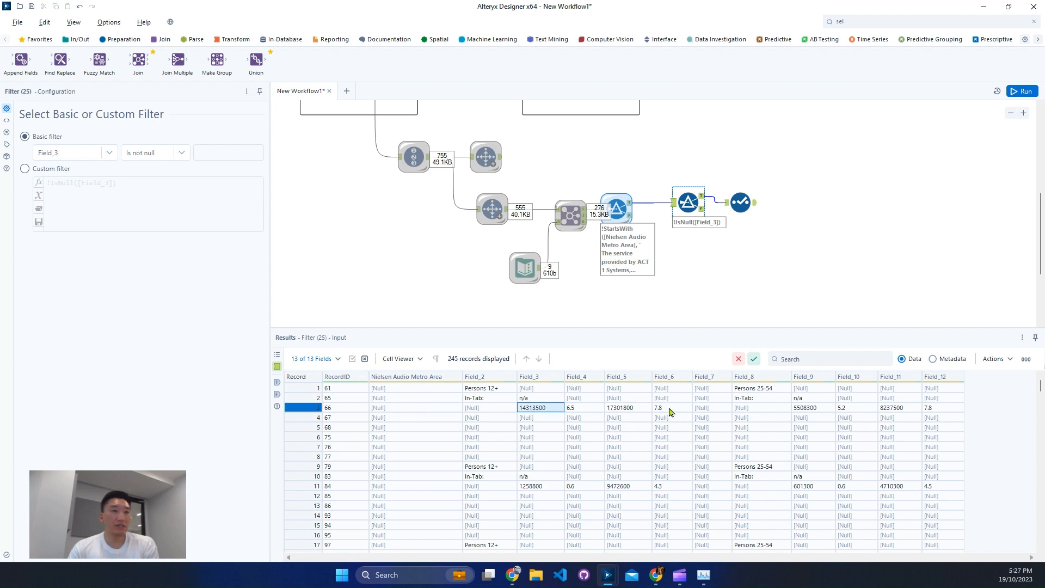
{"action": "left_click", "coordinate": [675, 407]}
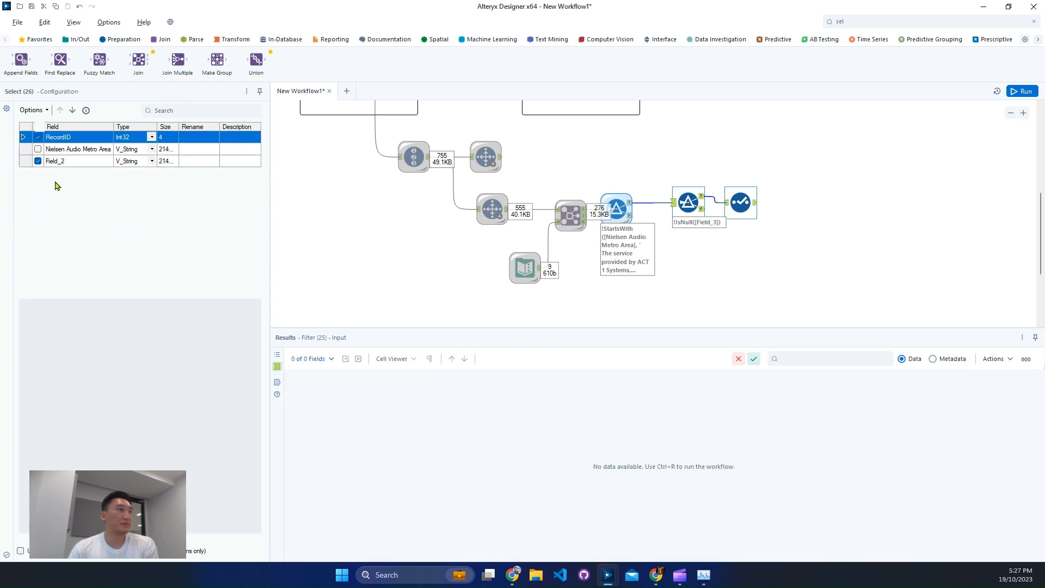
{"action": "left_click", "coordinate": [38, 162]}
{"action": "left_click", "coordinate": [38, 209]}
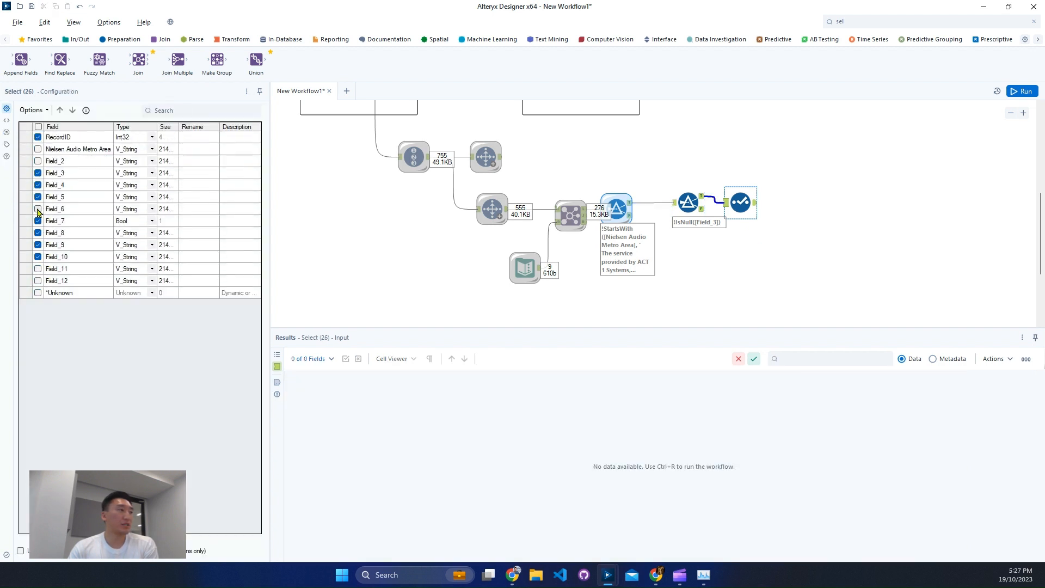
{"action": "left_click", "coordinate": [38, 221]}
{"action": "left_click", "coordinate": [38, 233]}
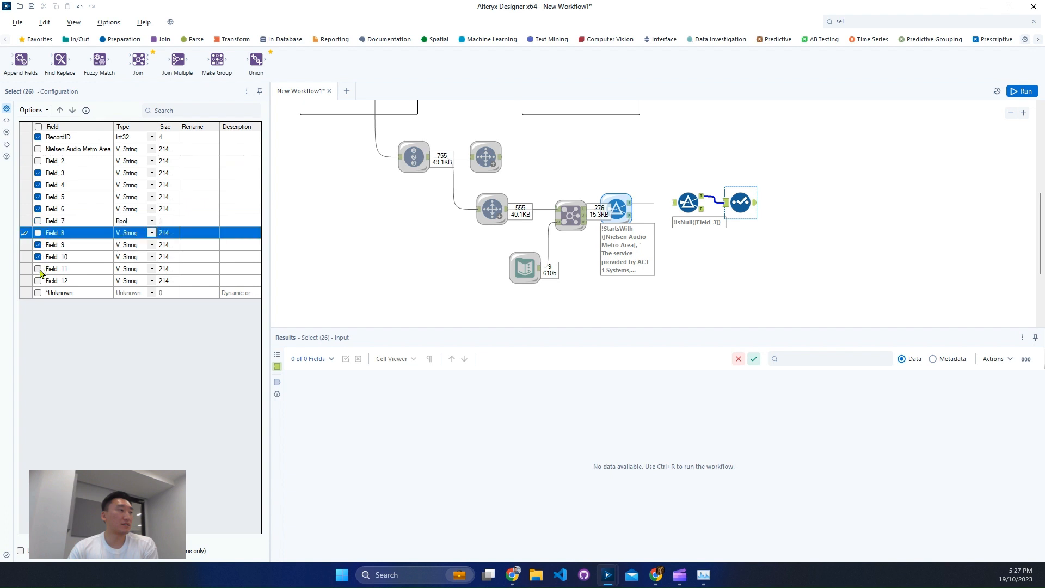
{"action": "left_click", "coordinate": [38, 268]}
{"action": "left_click", "coordinate": [38, 280]}
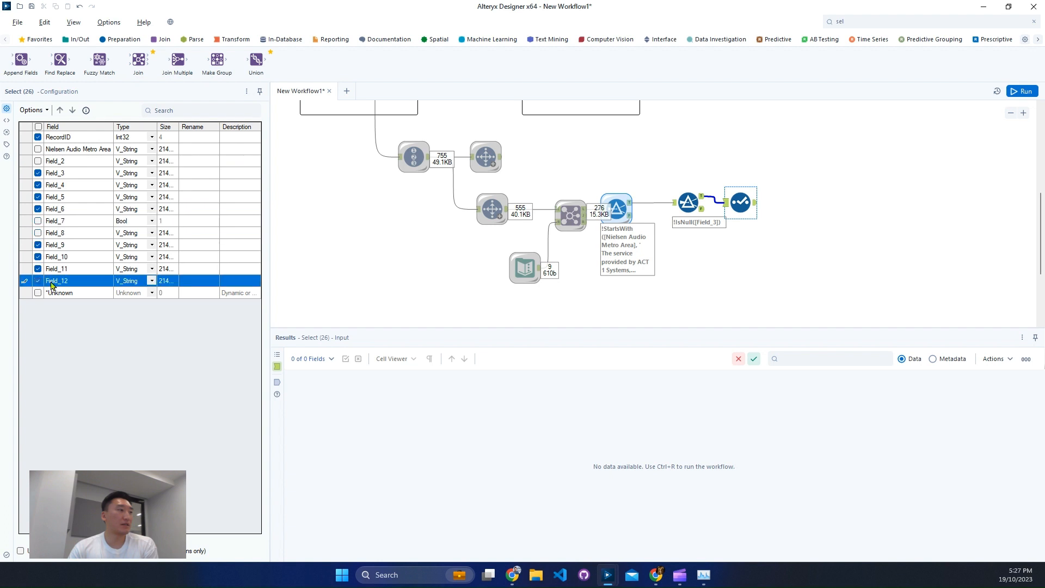
Run the workflow and inspect the Select tool's input and output records, including the Field_3 values
{"action": "left_click", "coordinate": [1017, 88]}
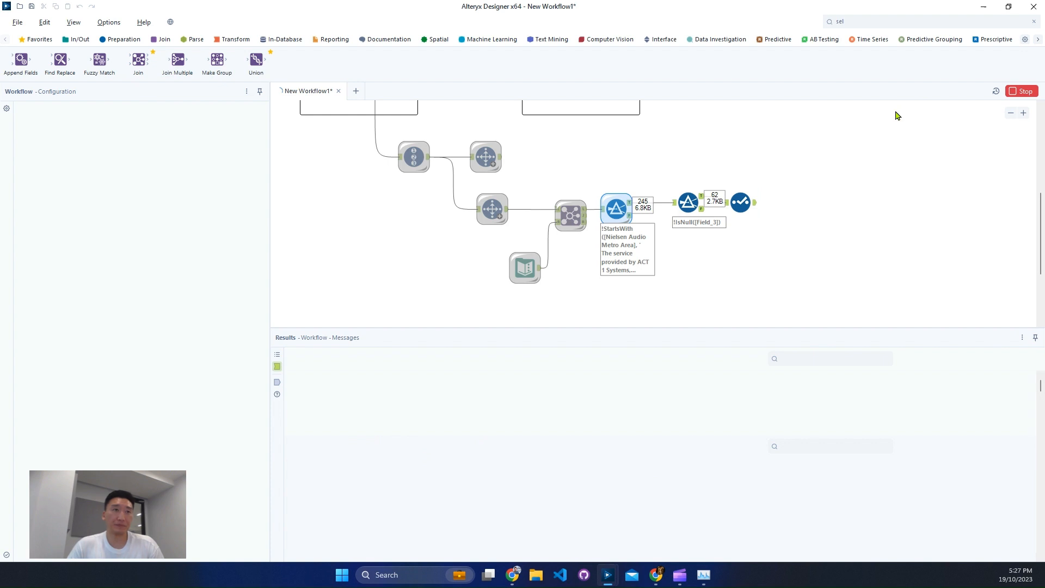
{"action": "left_click", "coordinate": [752, 203]}
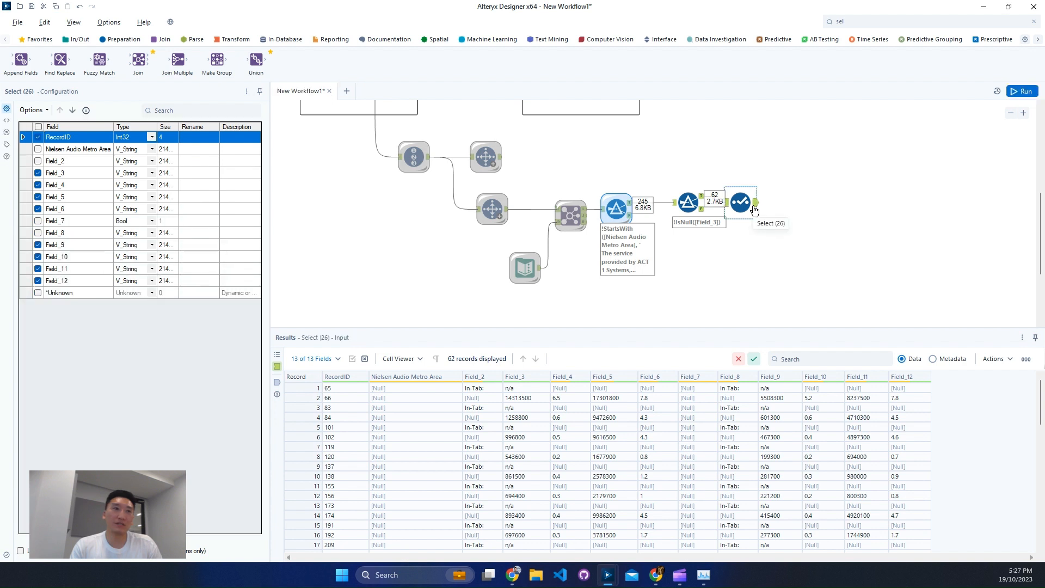
{"action": "left_click", "coordinate": [754, 208]}
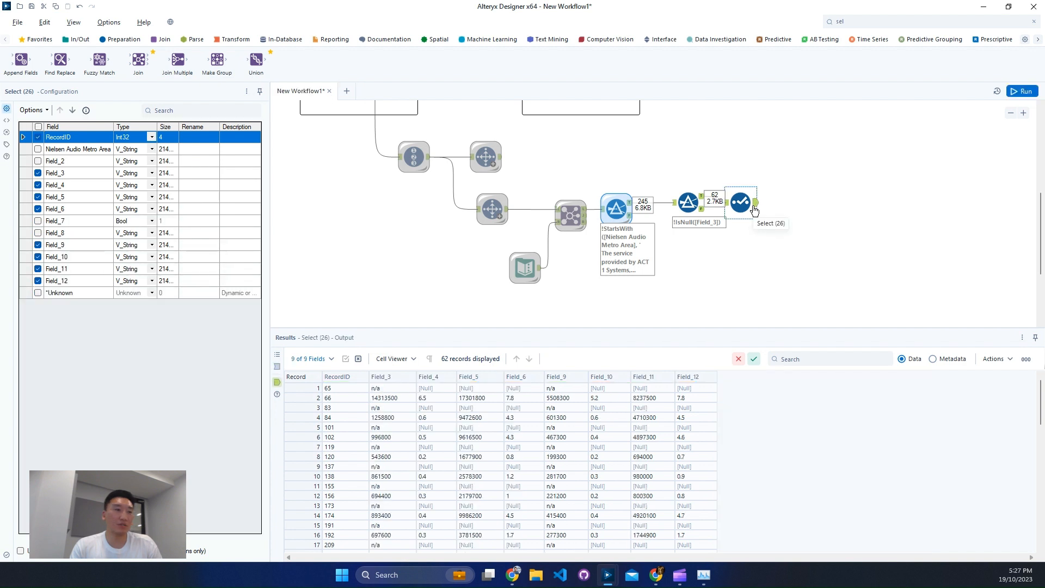
{"action": "left_click", "coordinate": [389, 389]}
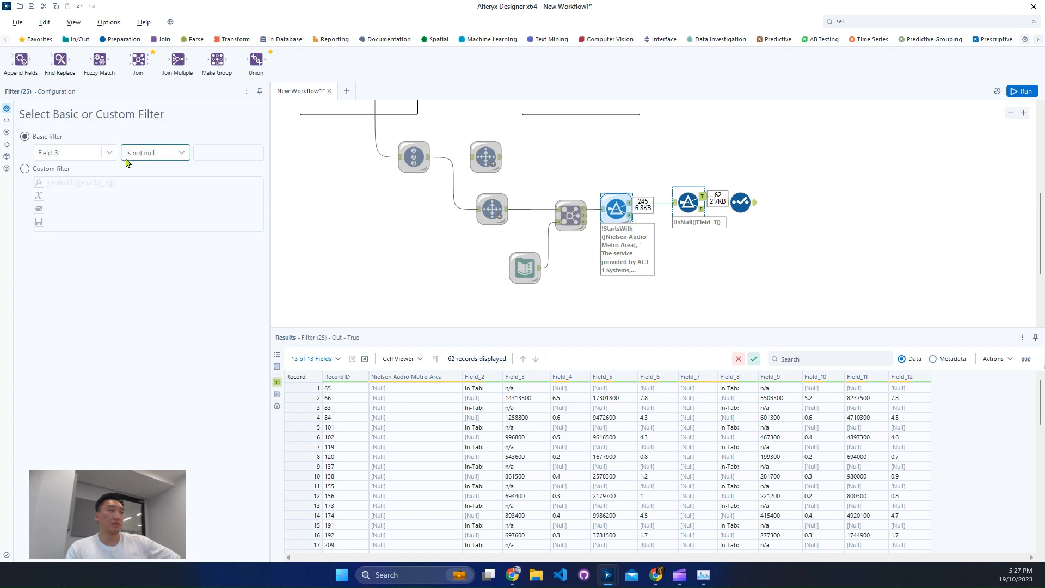
Change the second Filter to keep records where Field_4 is not null, rerun the workflow and review the Select output
{"action": "left_click", "coordinate": [128, 154]}
{"action": "left_click", "coordinate": [79, 154]}
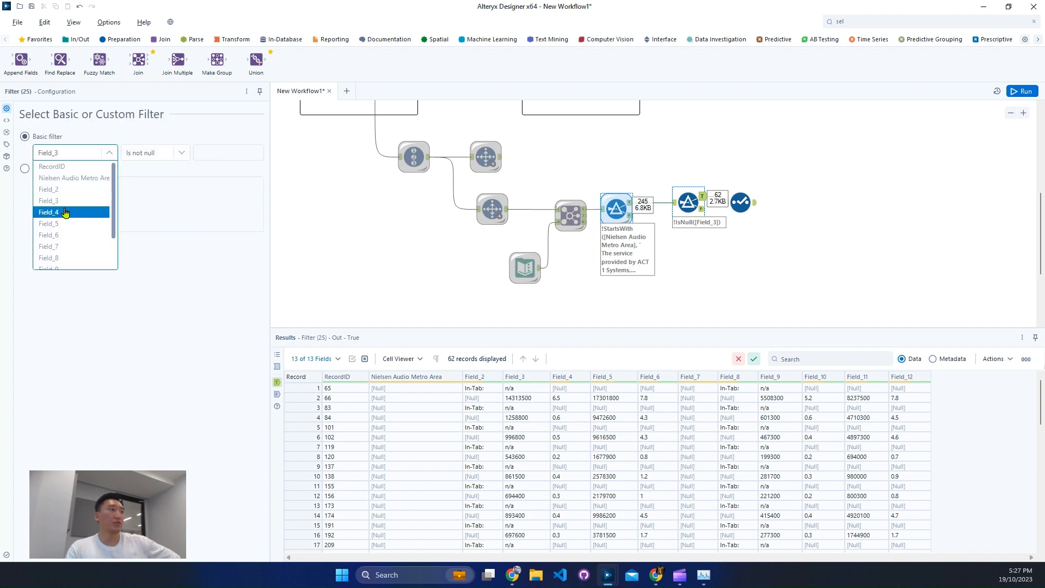
{"action": "left_click", "coordinate": [1023, 91]}
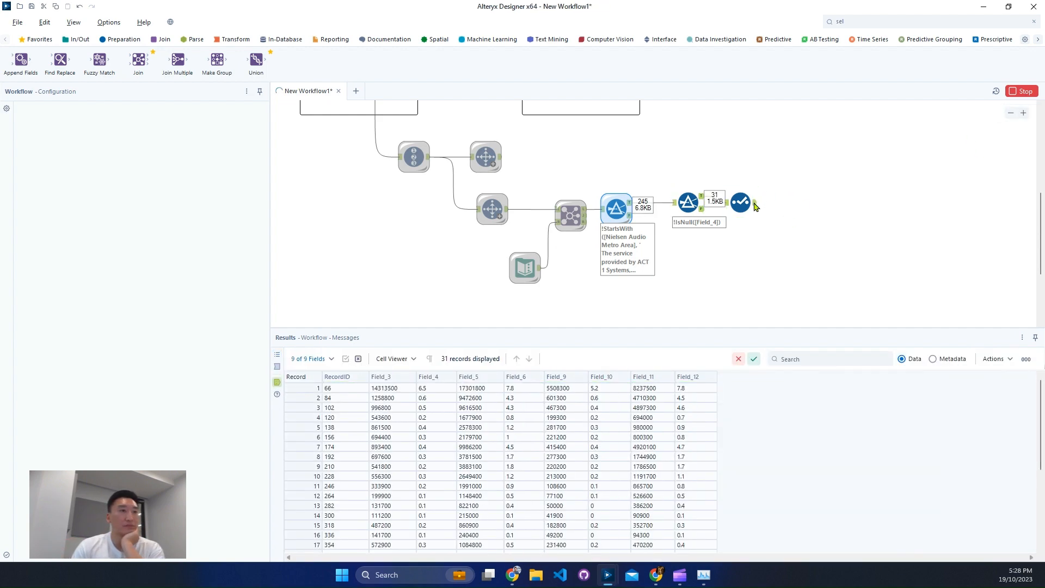
{"action": "left_click", "coordinate": [753, 204]}
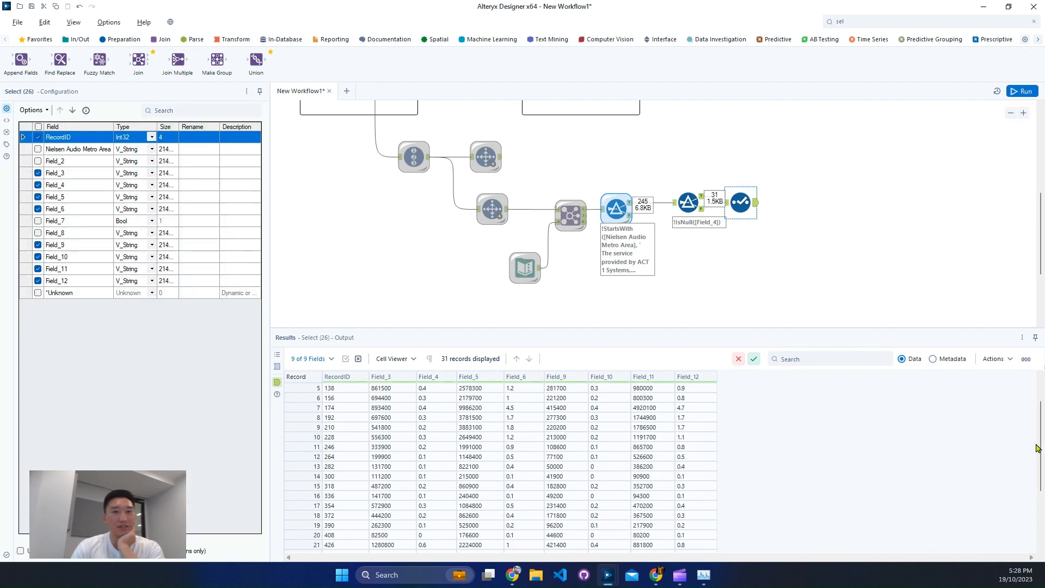
{"action": "left_click_drag", "start_coordinate": [1036, 421], "coordinate": [1028, 382]}
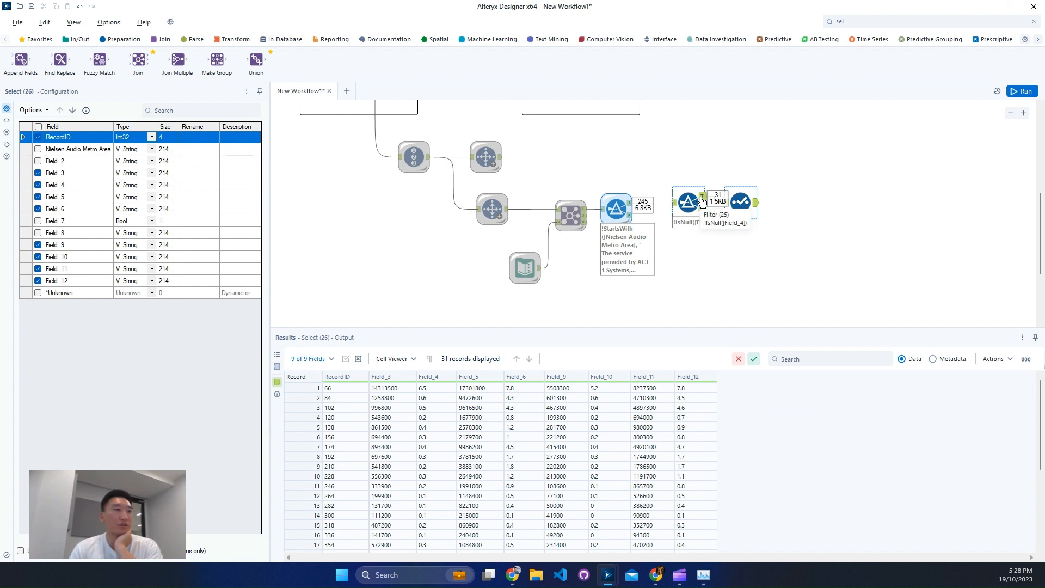
Examine the second Filter's input and the first Filter's true output down to the last record, checking the Field_3 statistics rows
{"action": "left_click", "coordinate": [677, 210]}
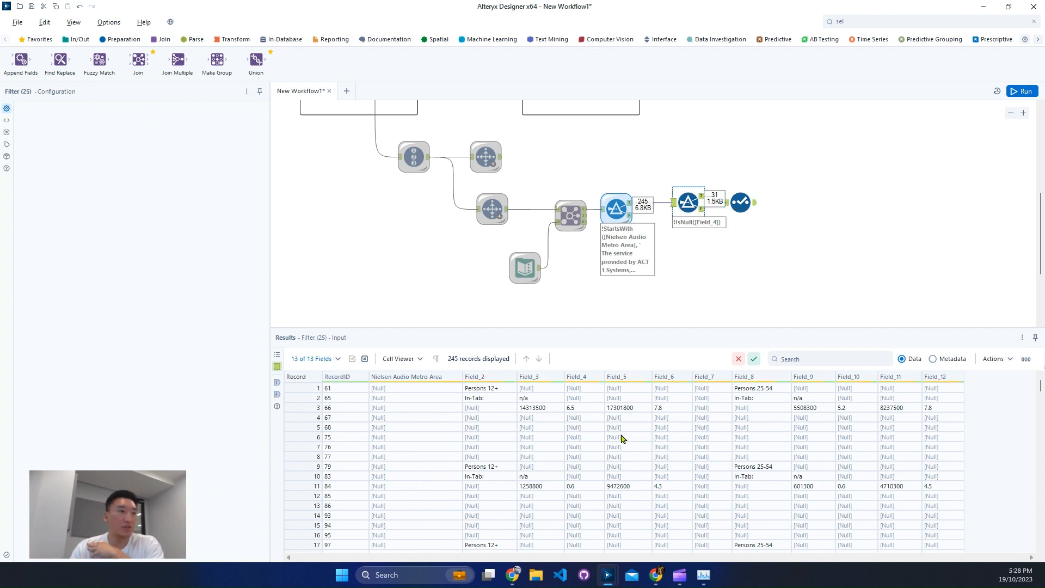
{"action": "left_click", "coordinate": [559, 410]}
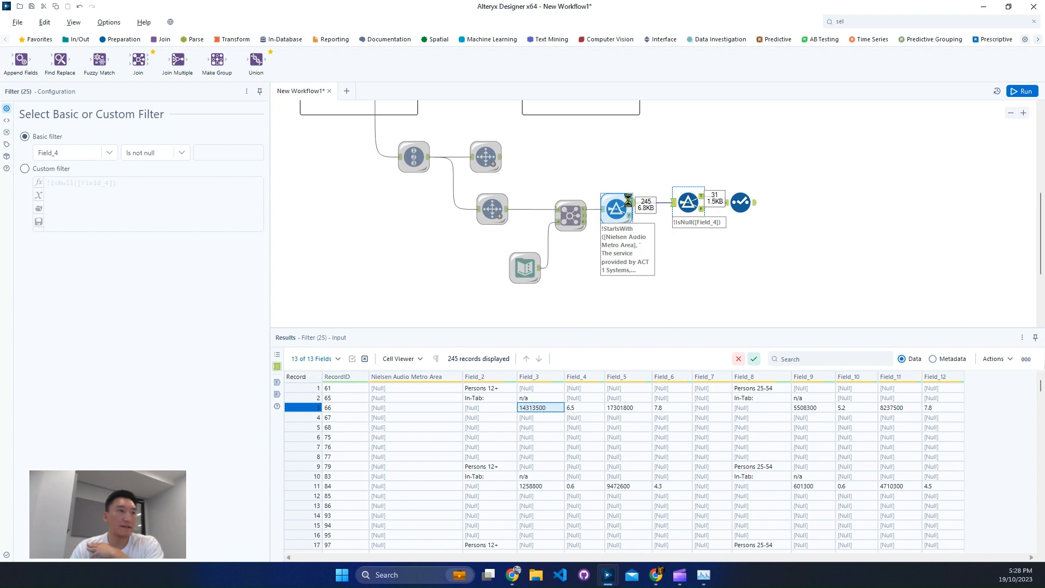
{"action": "left_click", "coordinate": [629, 214]}
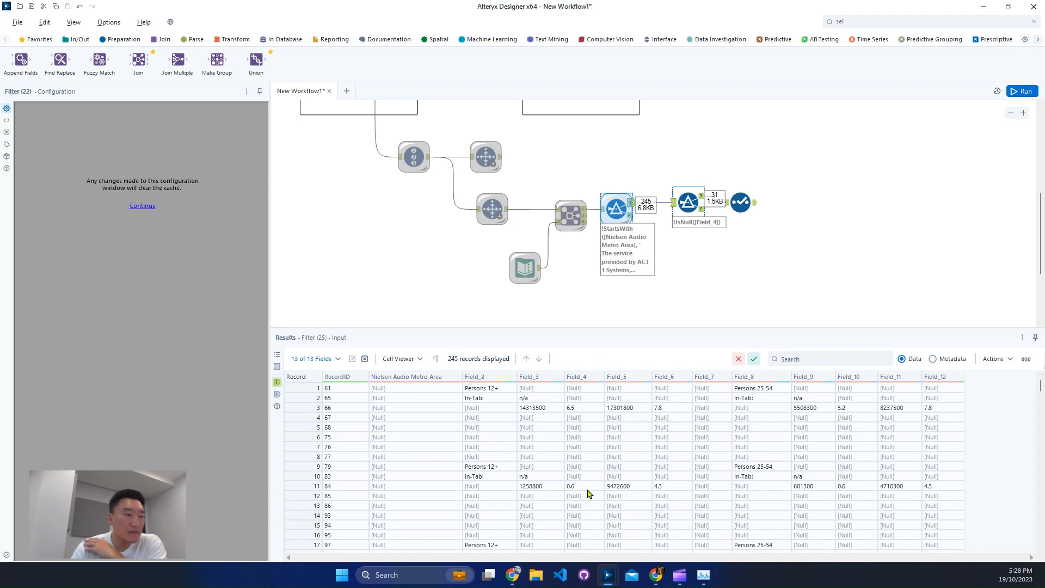
{"action": "scroll", "coordinate": [618, 507], "scroll_direction": "down", "scroll_amount": 3}
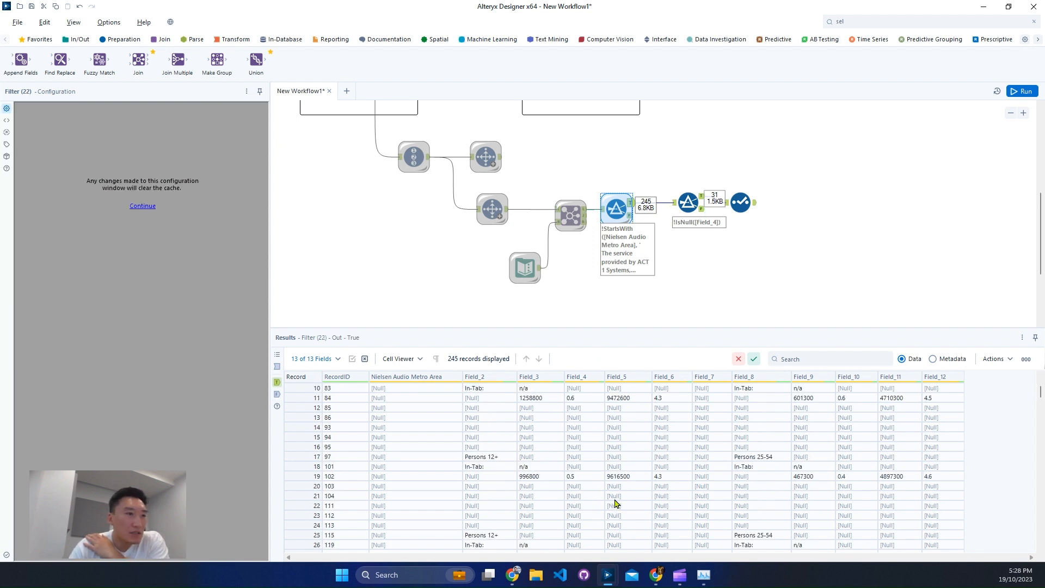
{"action": "left_click", "coordinate": [536, 476]}
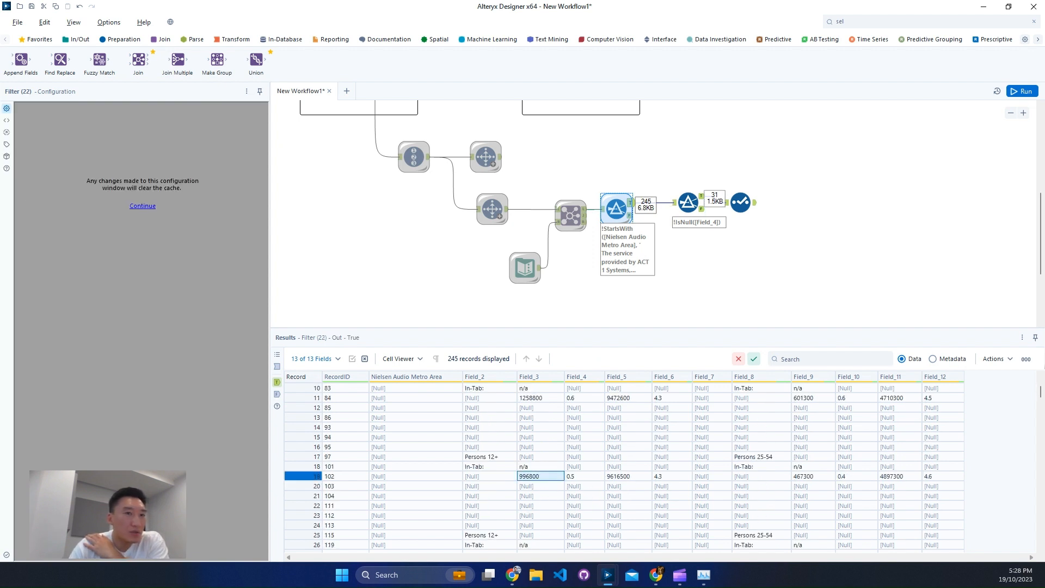
{"action": "left_click", "coordinate": [1022, 362]}
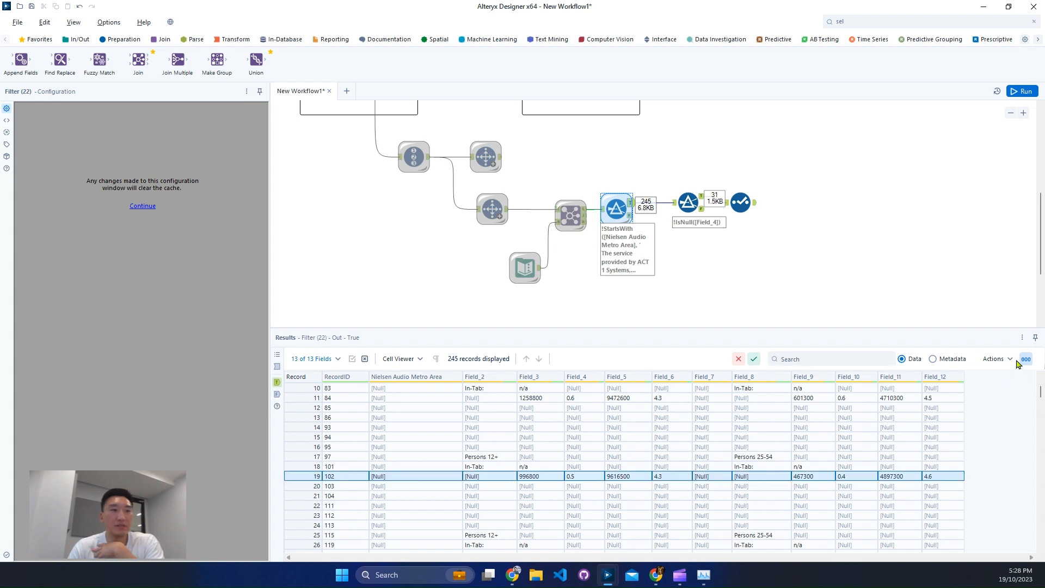
{"action": "left_click", "coordinate": [1007, 360]}
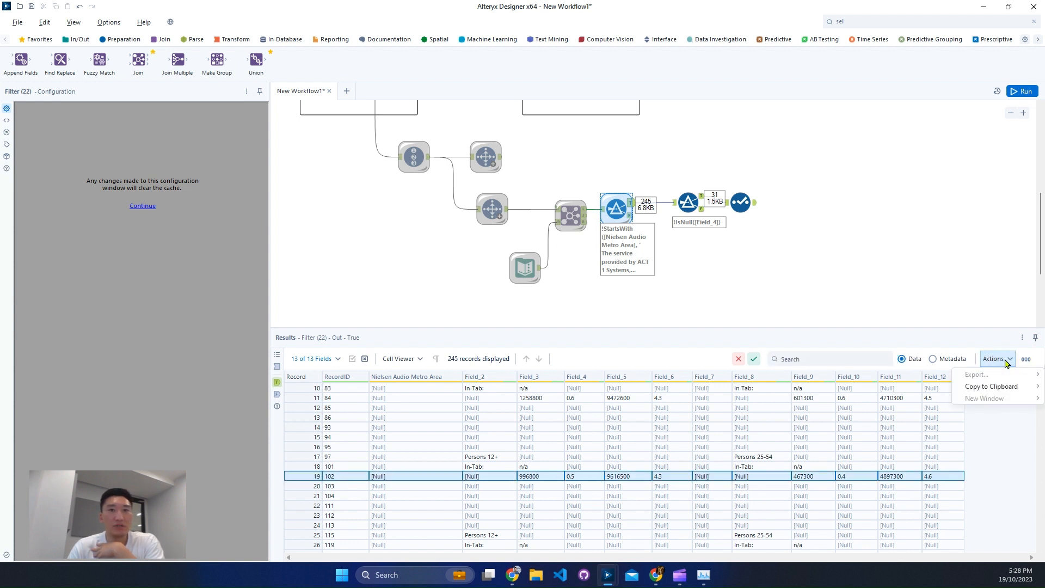
{"action": "left_click", "coordinate": [1024, 362]}
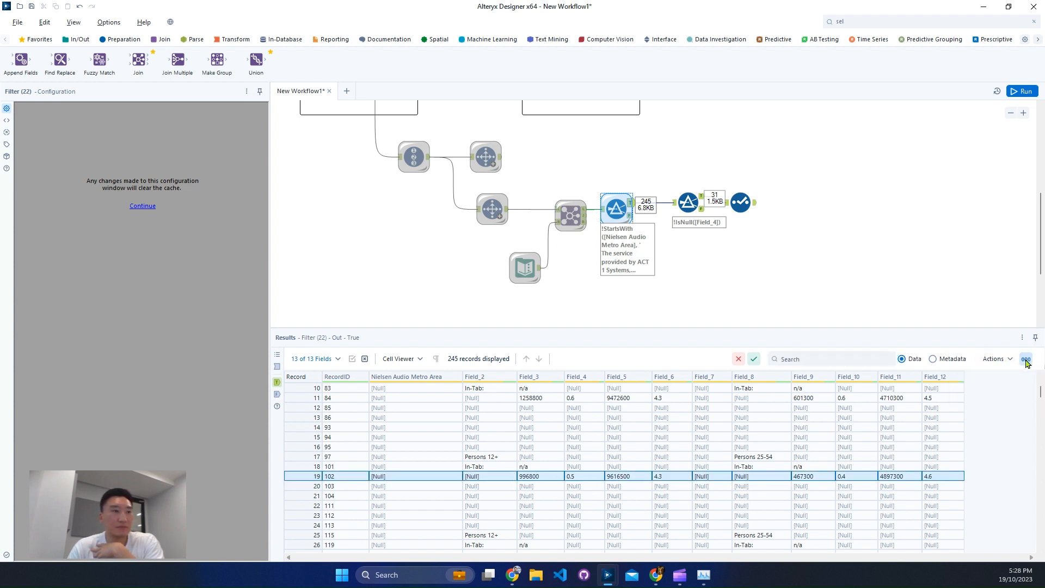
{"action": "left_click", "coordinate": [934, 359]}
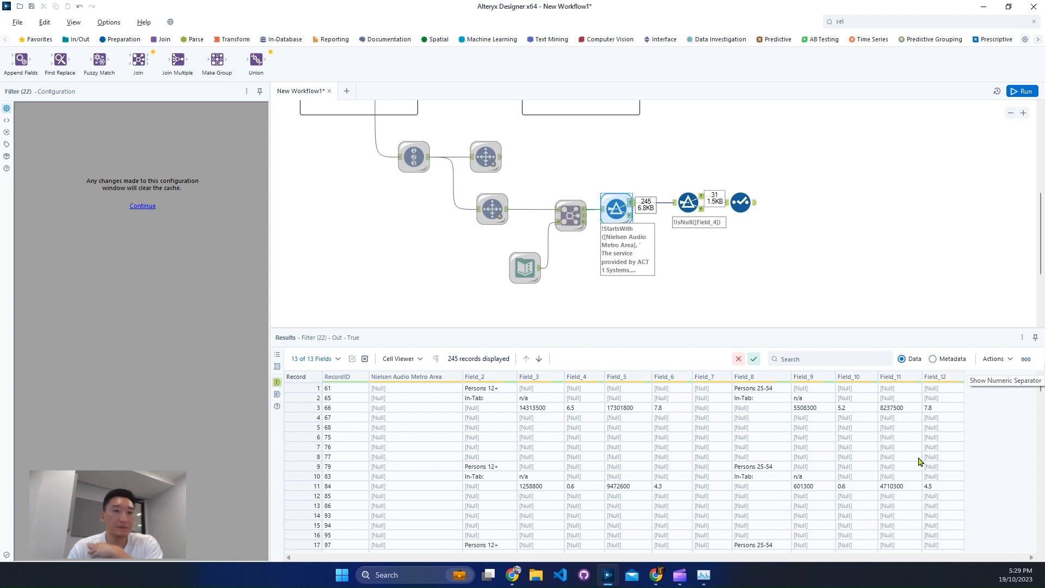
{"action": "left_click_drag", "start_coordinate": [1040, 391], "coordinate": [1008, 550]}
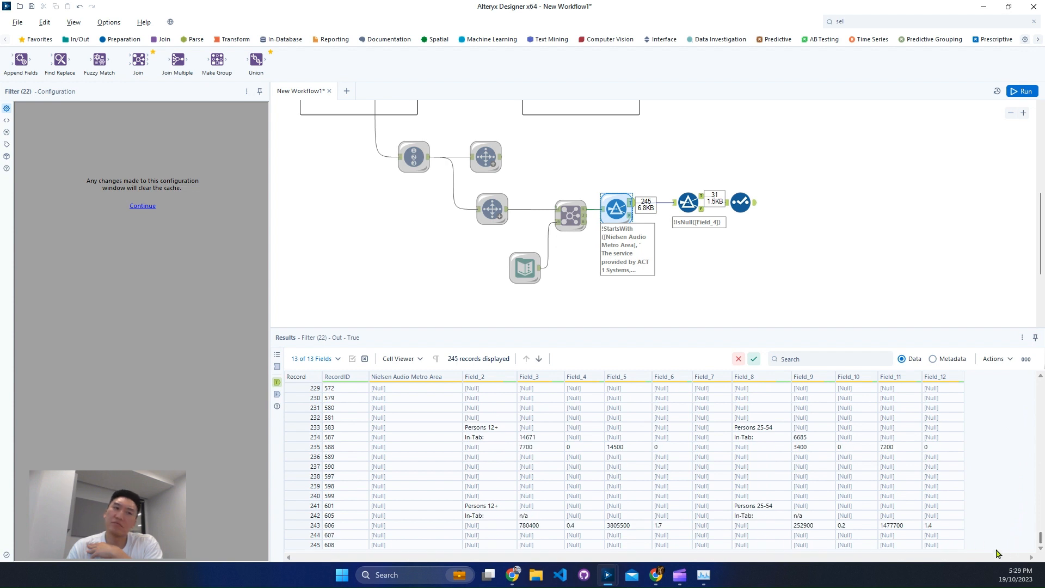
Review the Join output and the expected output data in its Text Input and Browse tools
{"action": "left_click", "coordinate": [579, 218]}
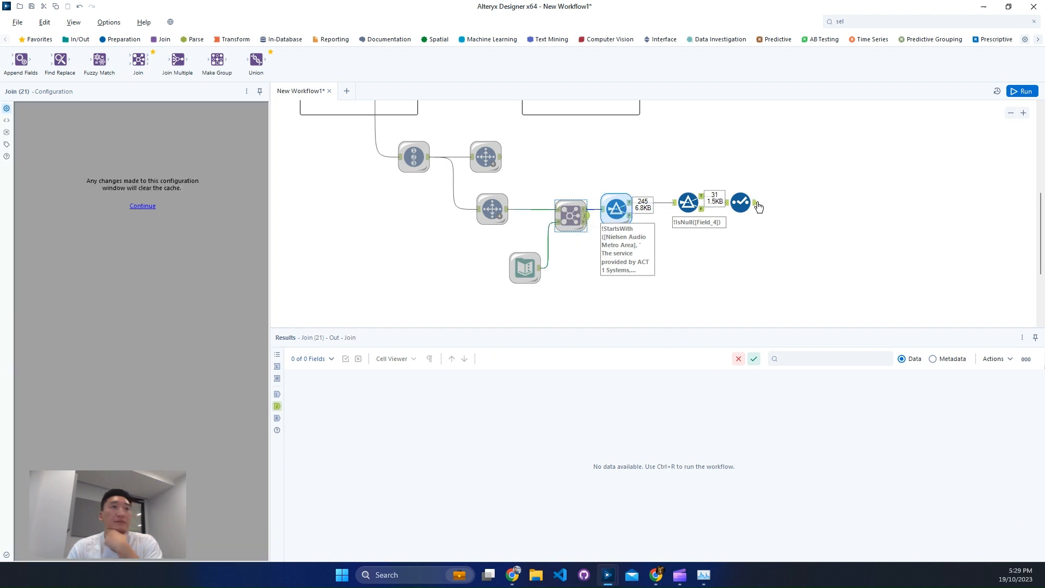
{"action": "scroll", "coordinate": [647, 283], "scroll_direction": "up", "scroll_amount": 3}
{"action": "left_click", "coordinate": [596, 161]}
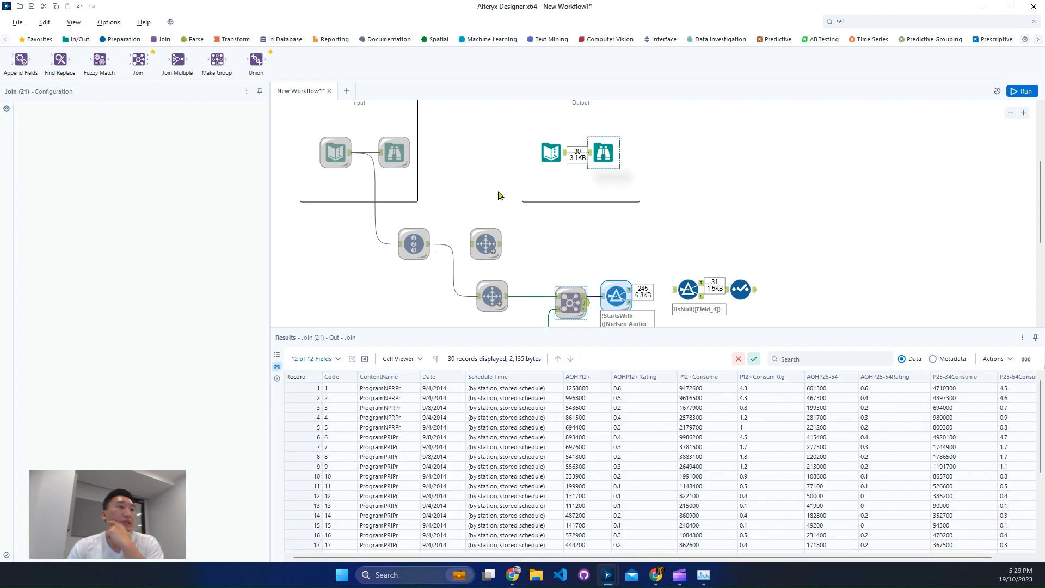
{"action": "left_click", "coordinate": [544, 145]}
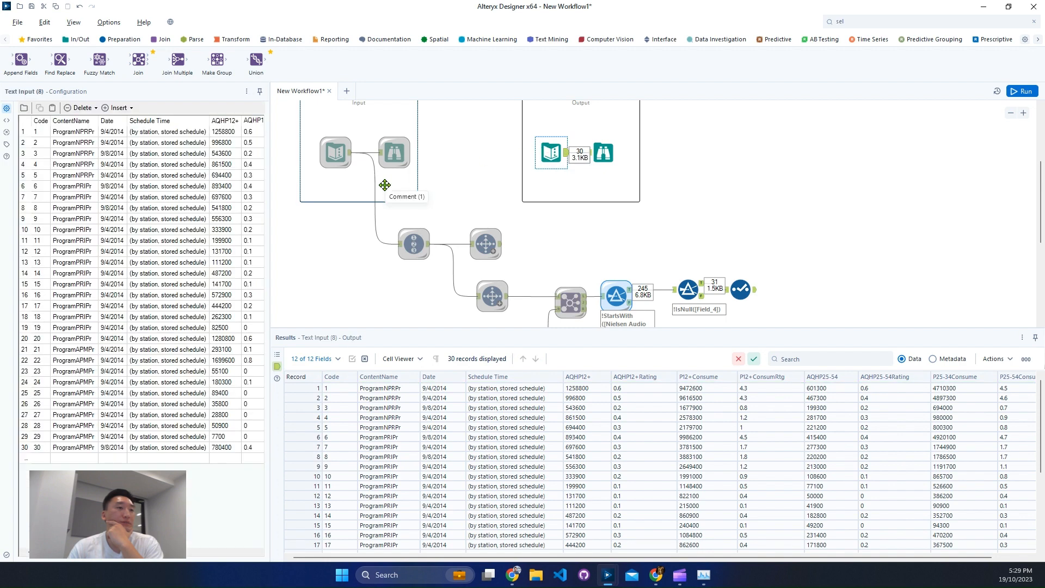
{"action": "left_click", "coordinate": [591, 164], "text": "ctrl"}
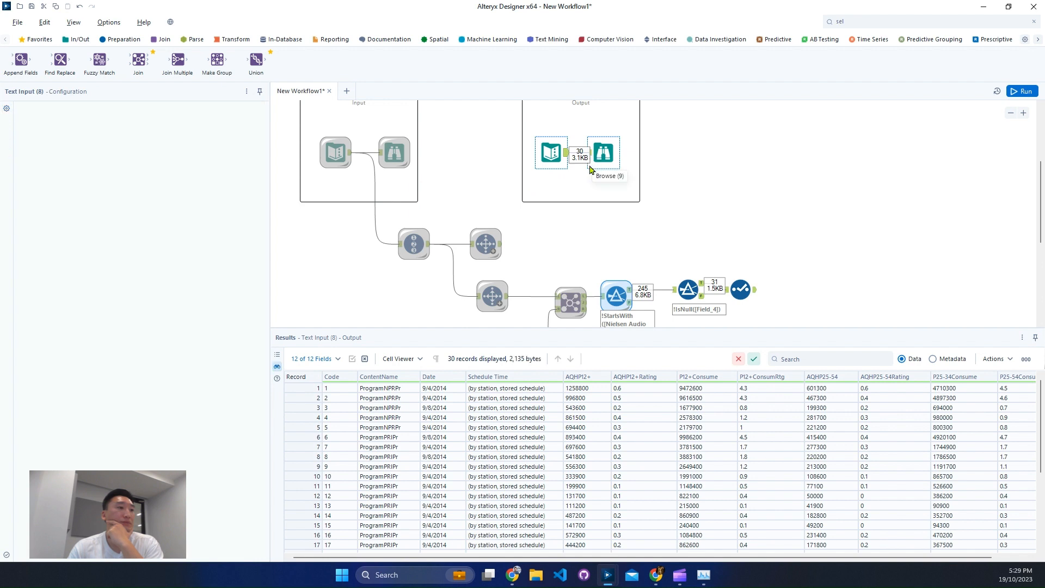
Copy the first expected-output record from AQHP12+ to P25-54ConsumRtg with headers and paste it on the empty canvas as a Text Input
{"action": "left_click_drag", "start_coordinate": [593, 391], "coordinate": [1034, 391]}
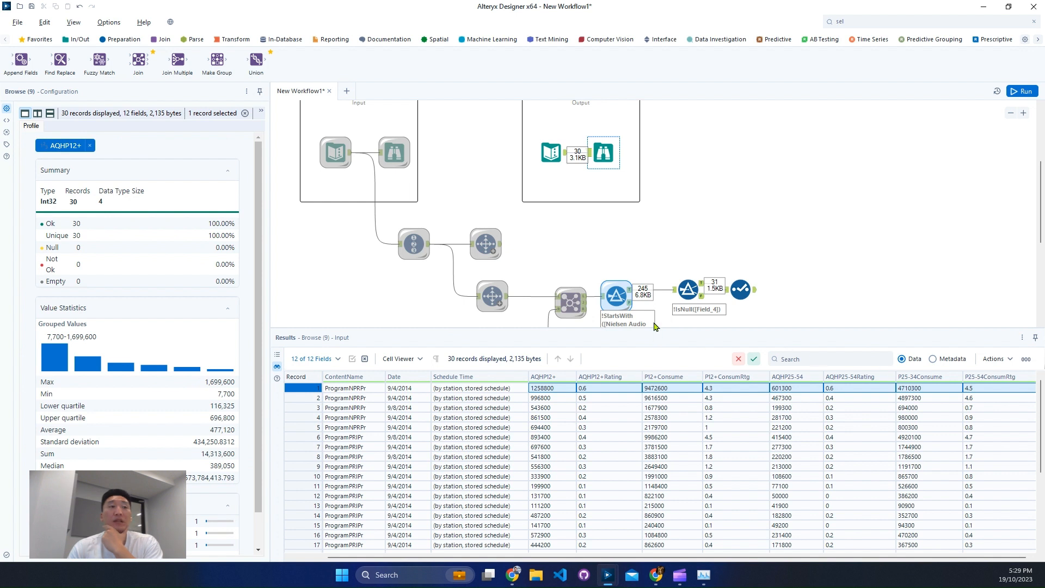
{"action": "scroll", "coordinate": [719, 235], "scroll_direction": "down", "scroll_amount": 6}
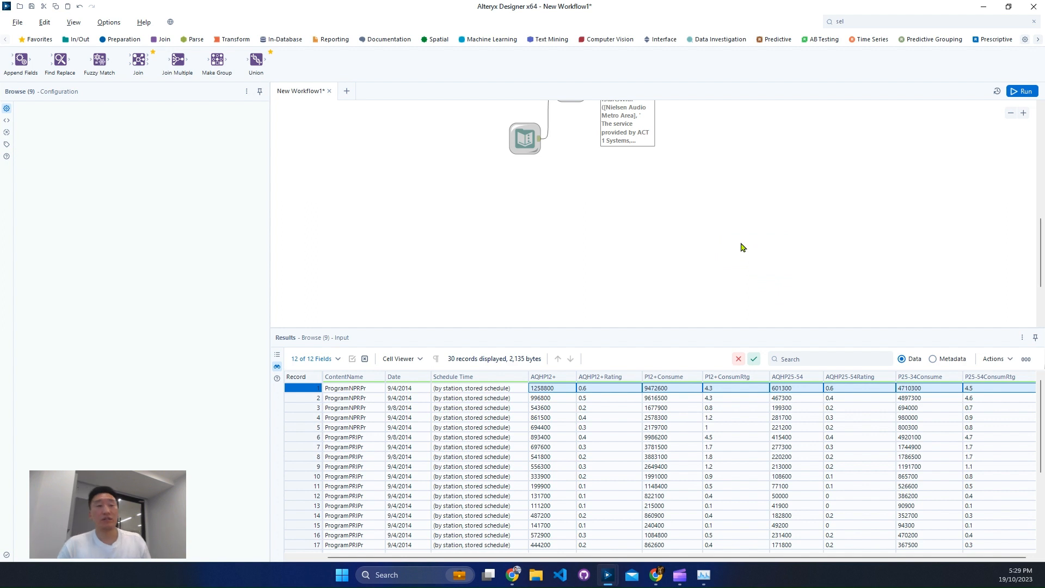
{"action": "key", "text": "ctrl+v"}
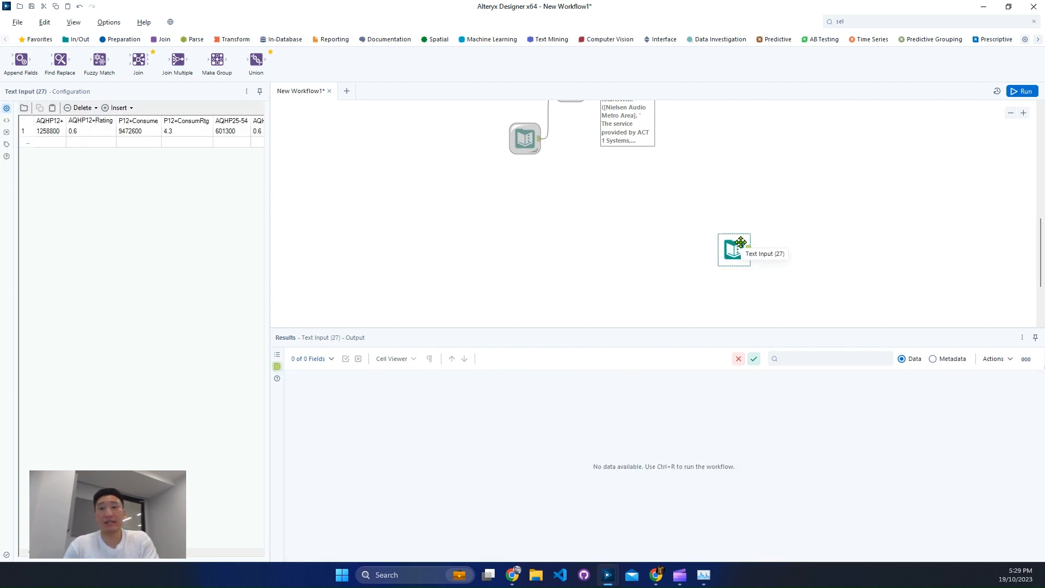
{"action": "left_click", "coordinate": [231, 40]}
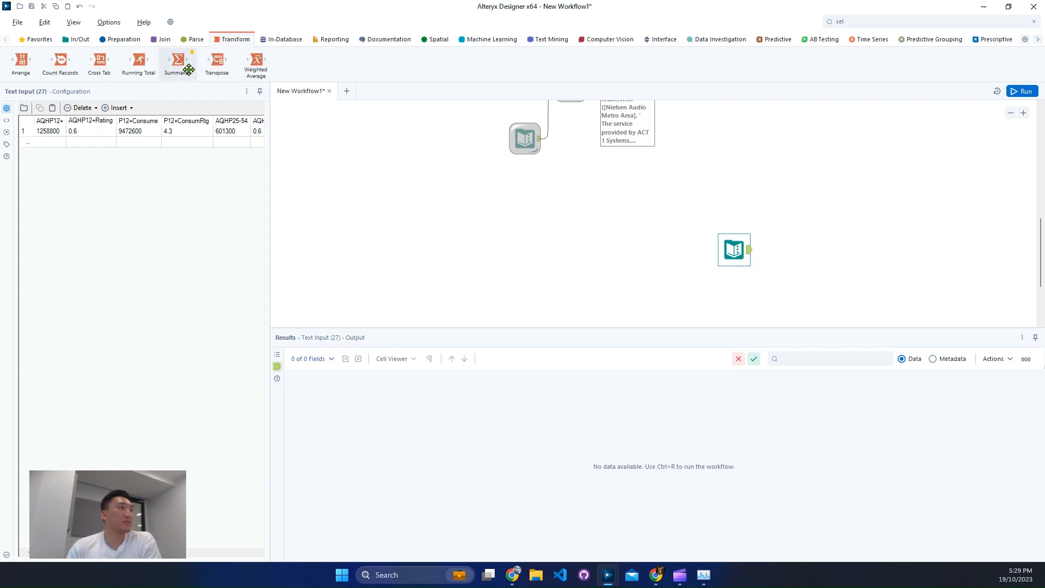
{"action": "left_click_drag", "start_coordinate": [177, 61], "coordinate": [791, 247]}
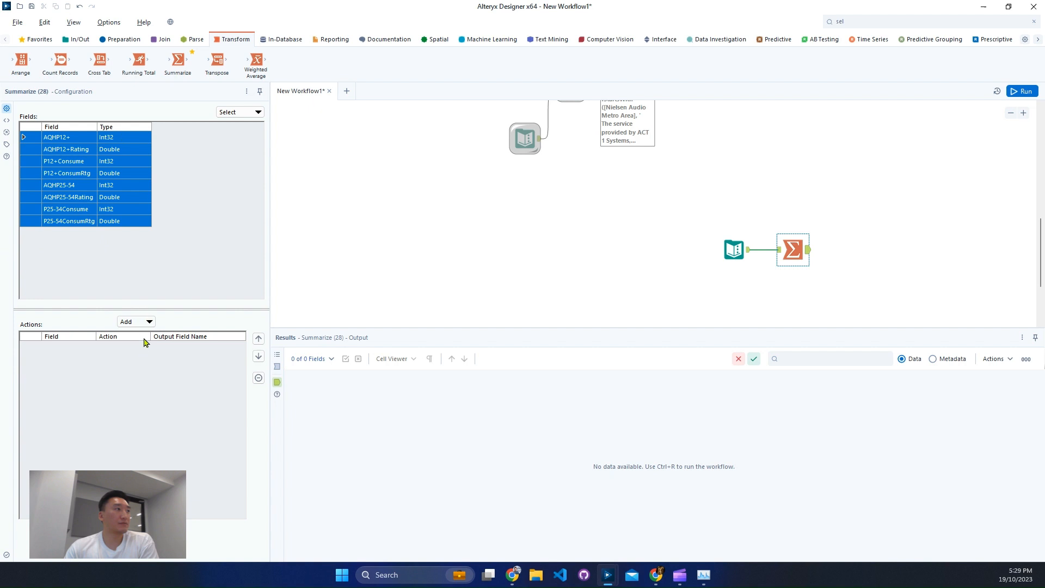
{"action": "left_click", "coordinate": [147, 322]}
{"action": "left_click", "coordinate": [148, 334]}
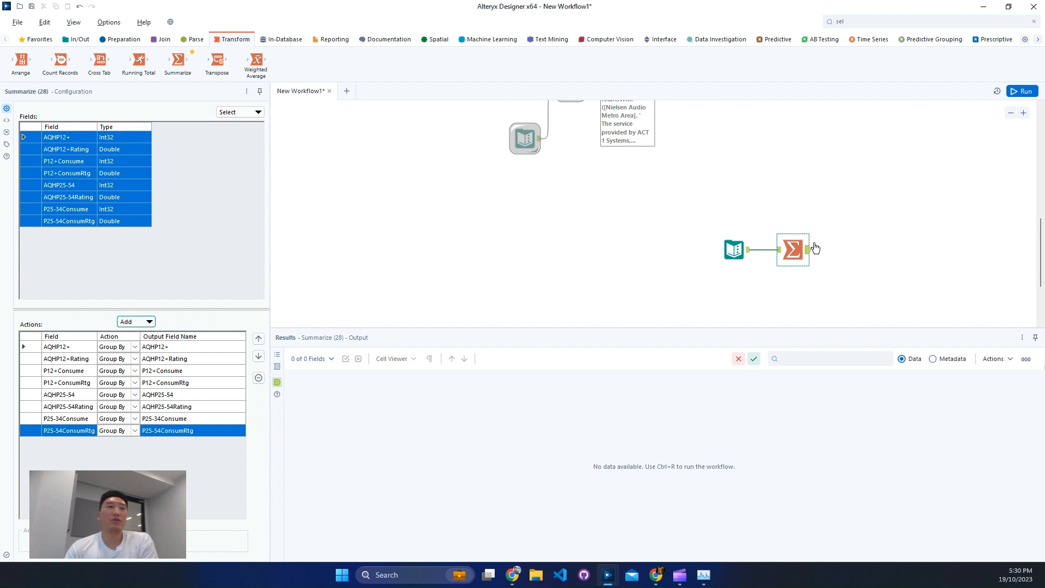
{"action": "left_click", "coordinate": [797, 240]}
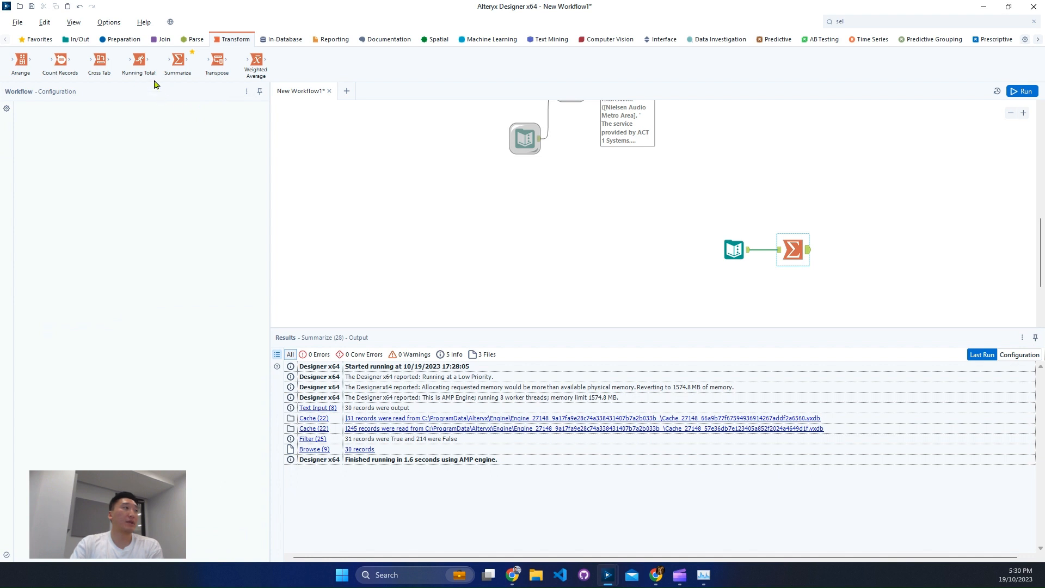
{"action": "key", "text": "Delete"}
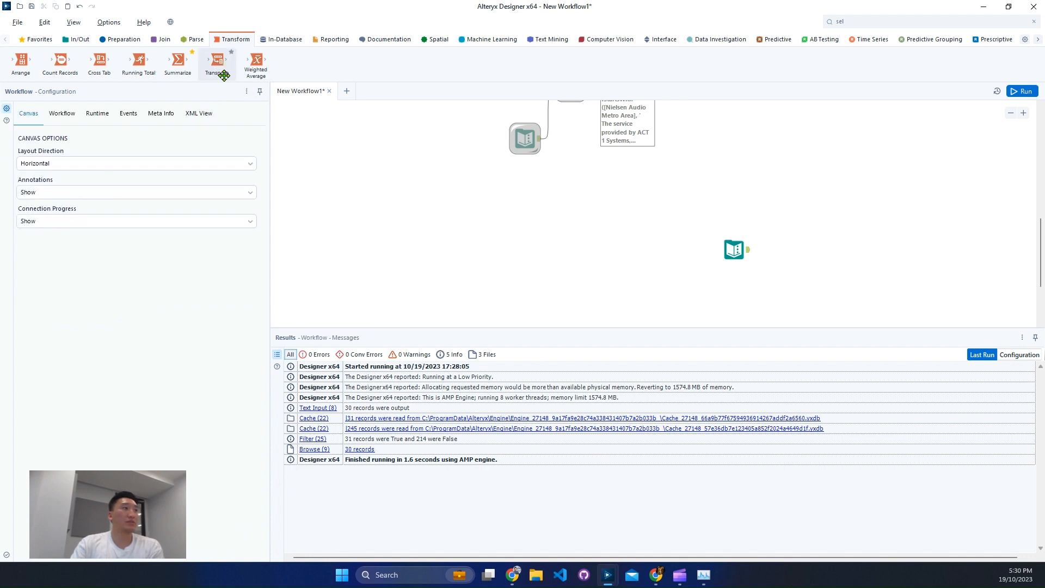
Attach a Transpose tool to the pasted Text Input, and move the Select tool away from the second Filter to make room
{"action": "left_click_drag", "start_coordinate": [218, 61], "coordinate": [804, 251]}
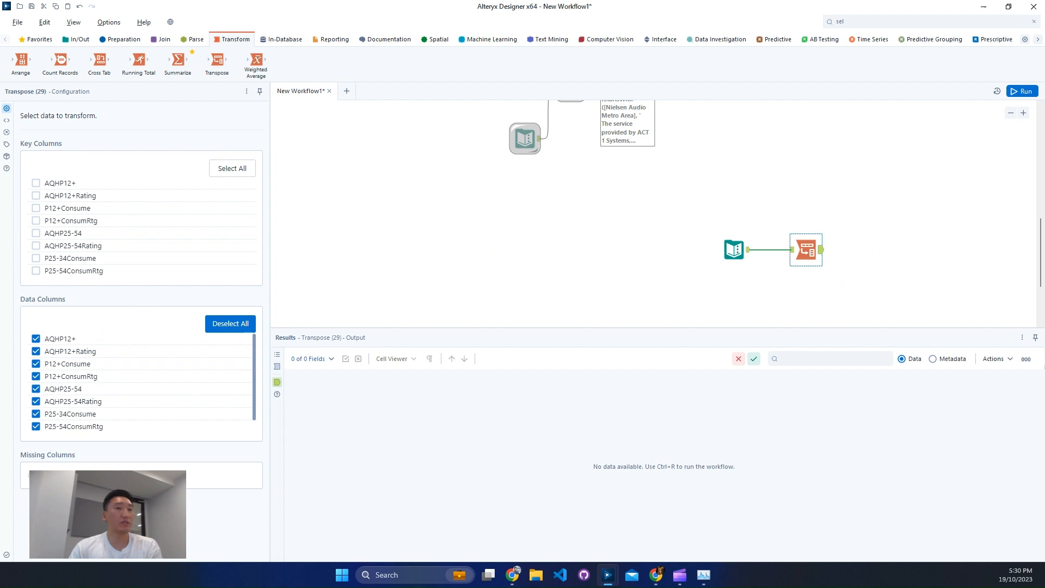
{"action": "scroll", "coordinate": [884, 232], "scroll_direction": "up", "scroll_amount": 6}
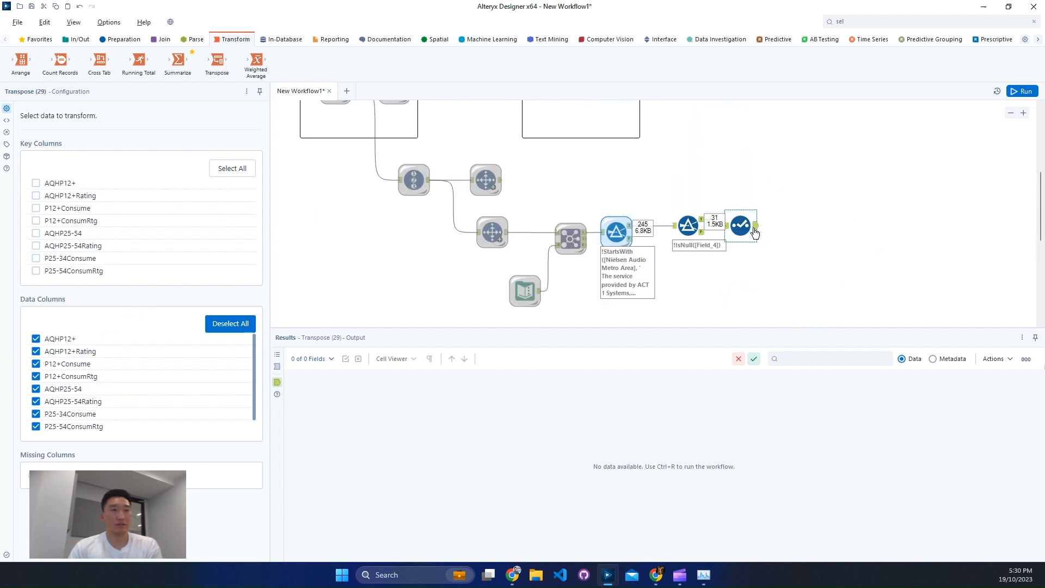
{"action": "left_click", "coordinate": [753, 227]}
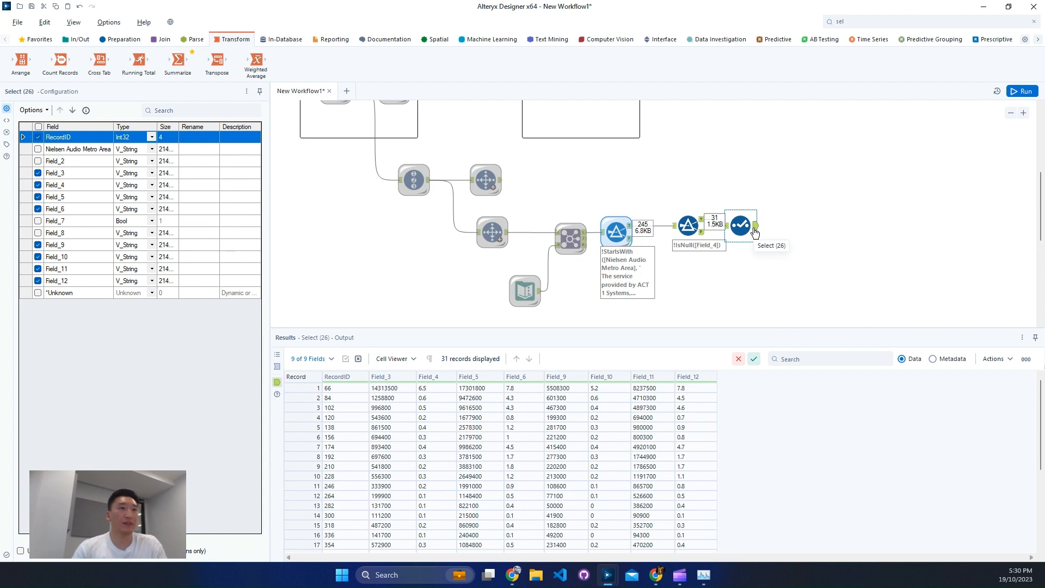
{"action": "left_click_drag", "start_coordinate": [747, 228], "coordinate": [798, 228]}
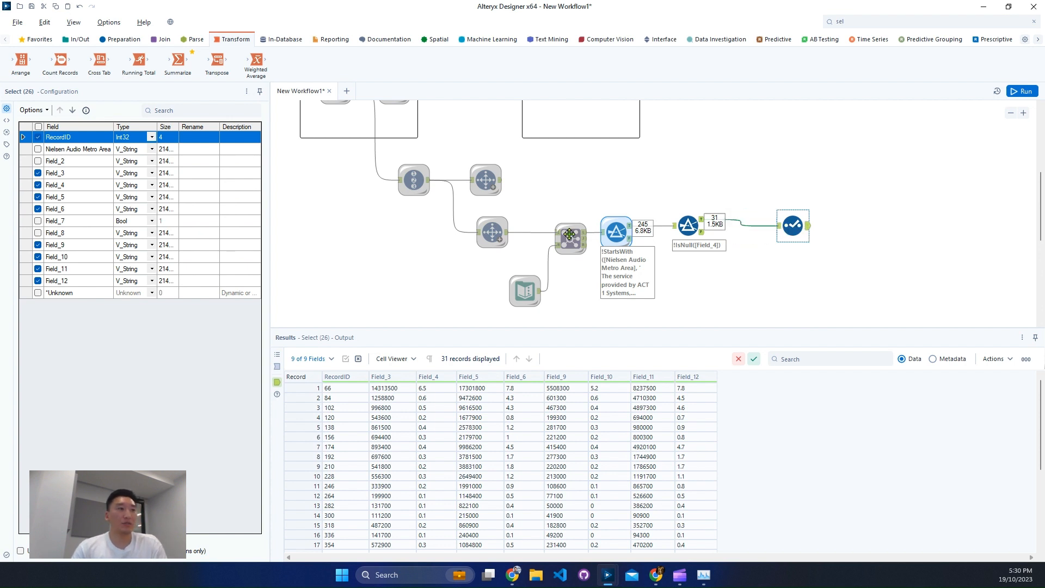
Insert a Sort tool between the second Filter and the Select tool, sorting by RecordID in ascending order
{"action": "left_click", "coordinate": [867, 21]}
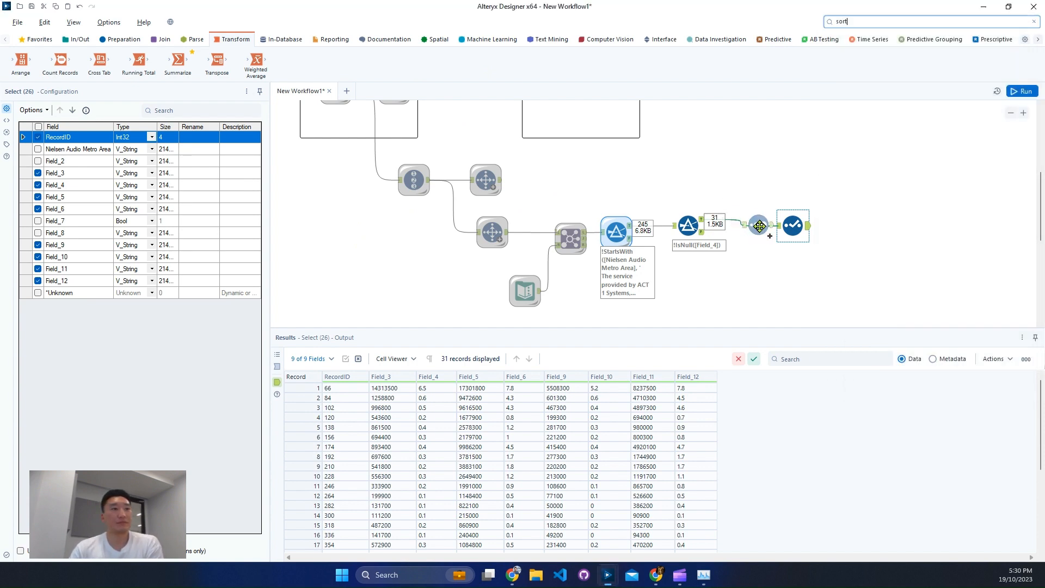
{"action": "left_click", "coordinate": [736, 228]}
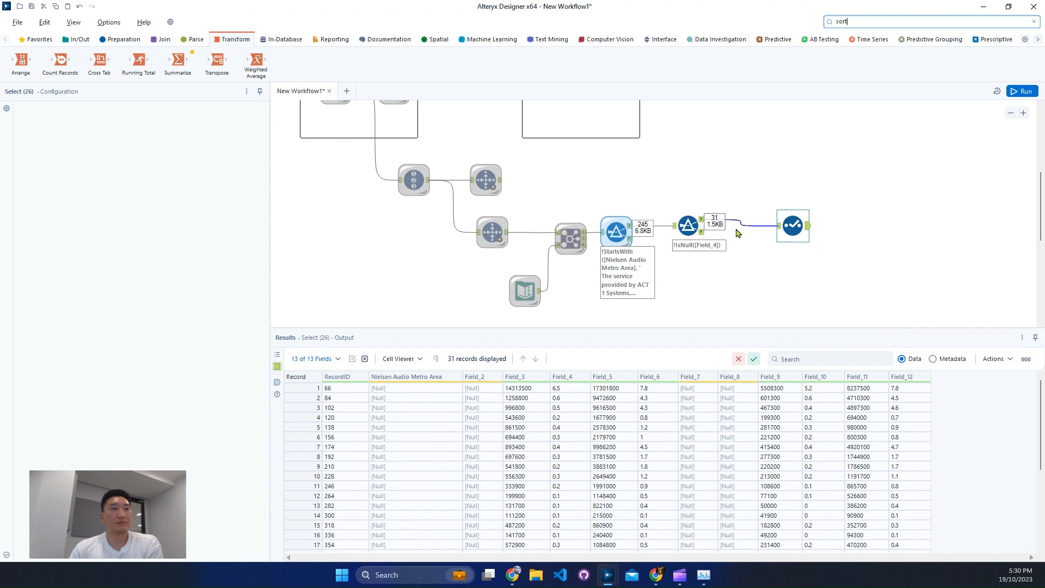
{"action": "left_click_drag", "start_coordinate": [745, 238], "coordinate": [744, 232]}
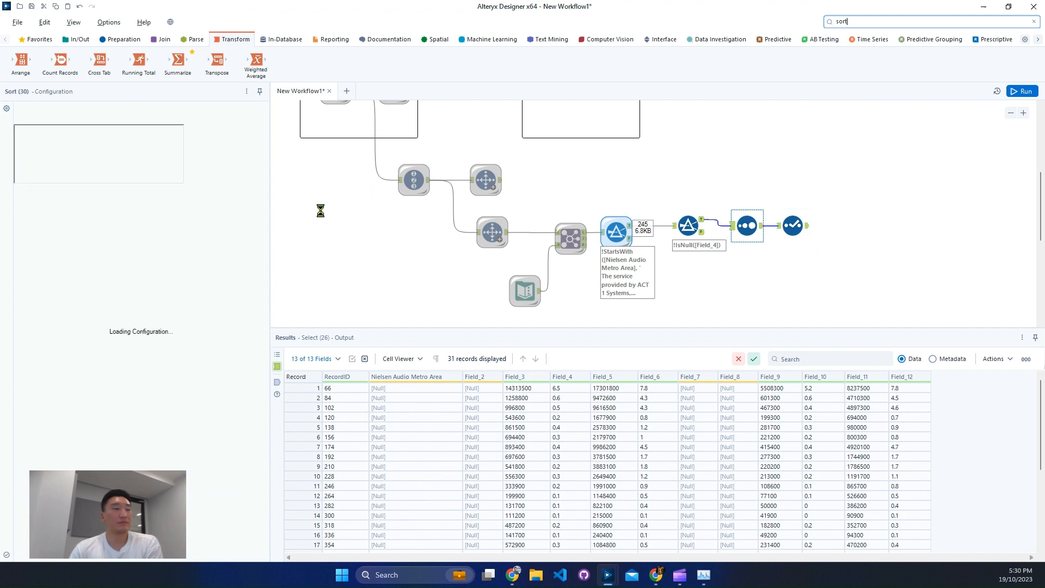
{"action": "left_click", "coordinate": [84, 144]}
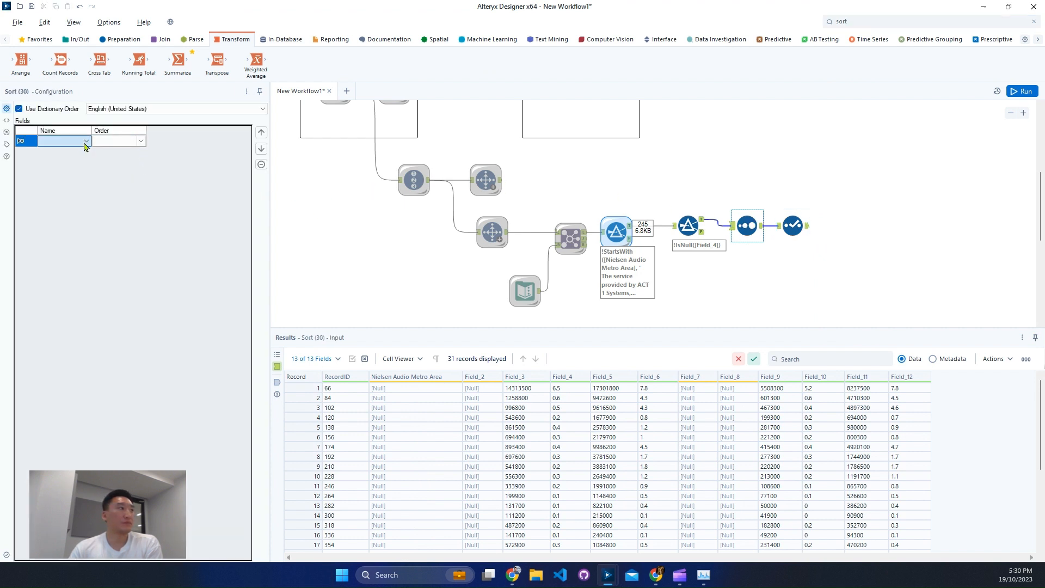
{"action": "left_click", "coordinate": [84, 144]}
{"action": "left_click", "coordinate": [60, 152]}
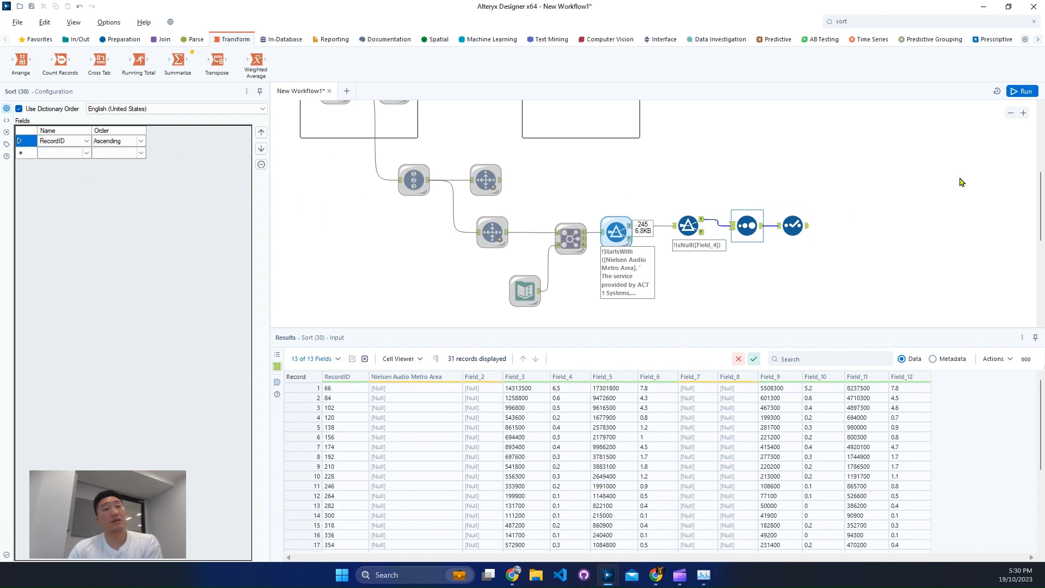
Exclude RecordID from the Select tool's fields and rerun the workflow to update its output
{"action": "left_click", "coordinate": [799, 217]}
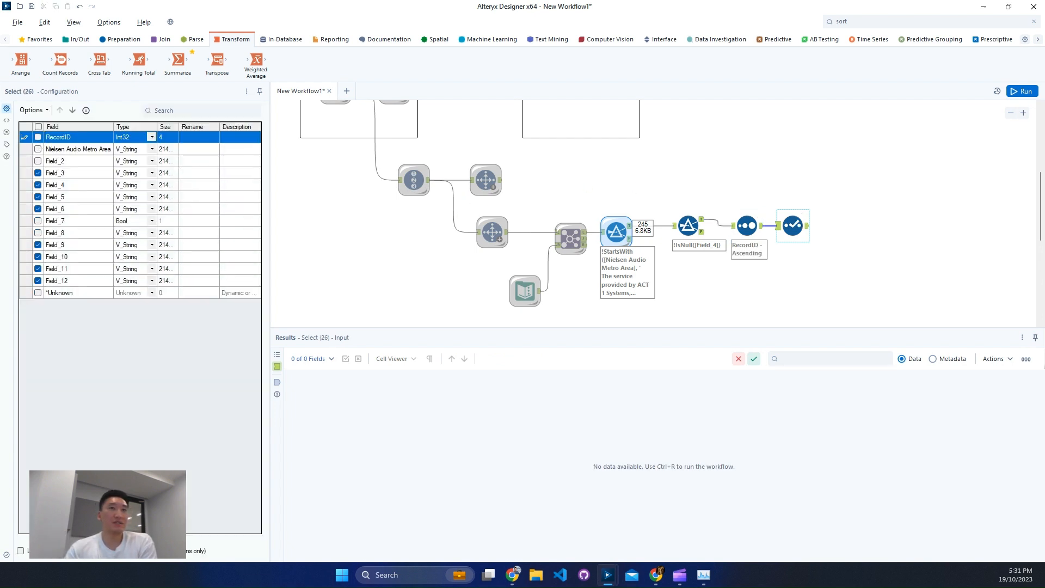
{"action": "left_click", "coordinate": [1015, 93]}
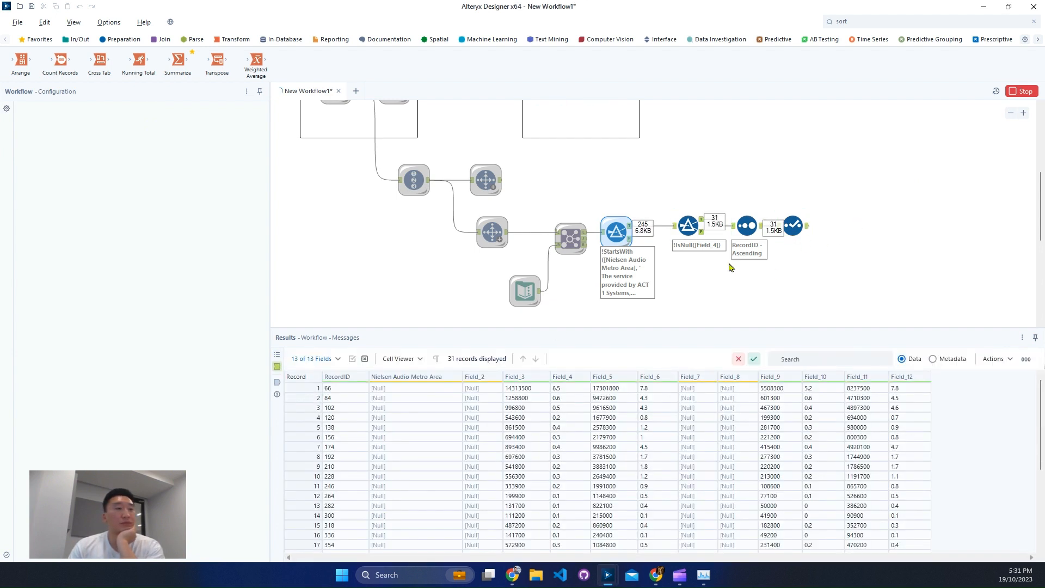
{"action": "left_click", "coordinate": [798, 226]}
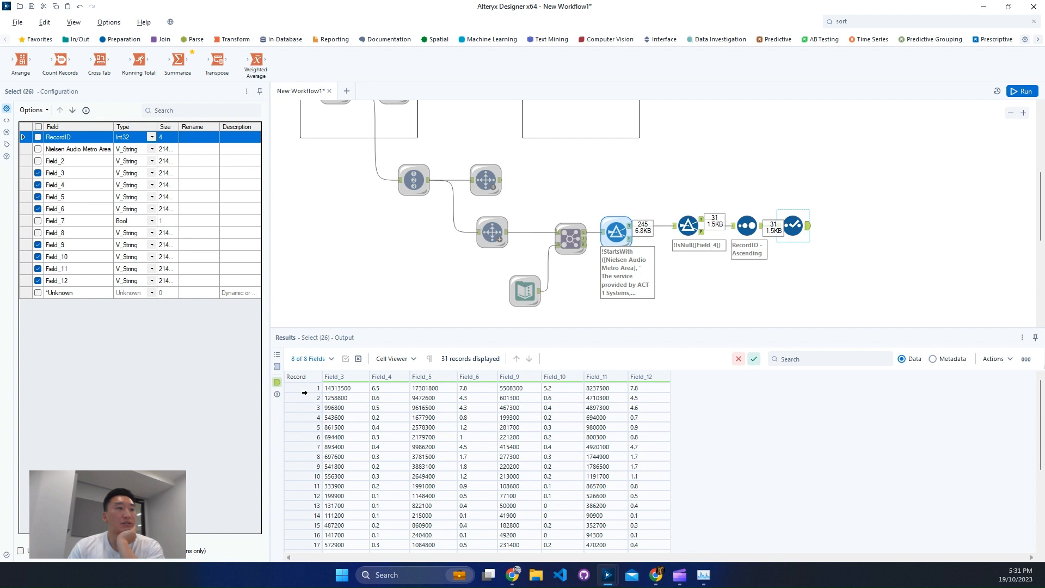
Compare the first records of the Select output's Field_3 with the AQHP12+ values in the expected output's Browse tool
{"action": "left_click", "coordinate": [309, 388]}
{"action": "scroll", "coordinate": [630, 265], "scroll_direction": "up", "scroll_amount": 3}
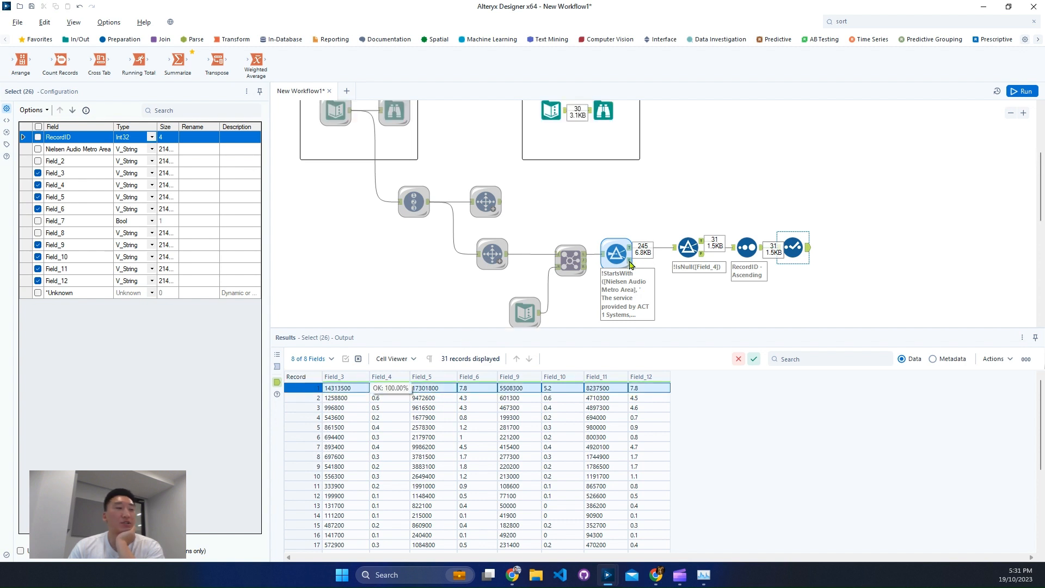
{"action": "left_click", "coordinate": [298, 398]}
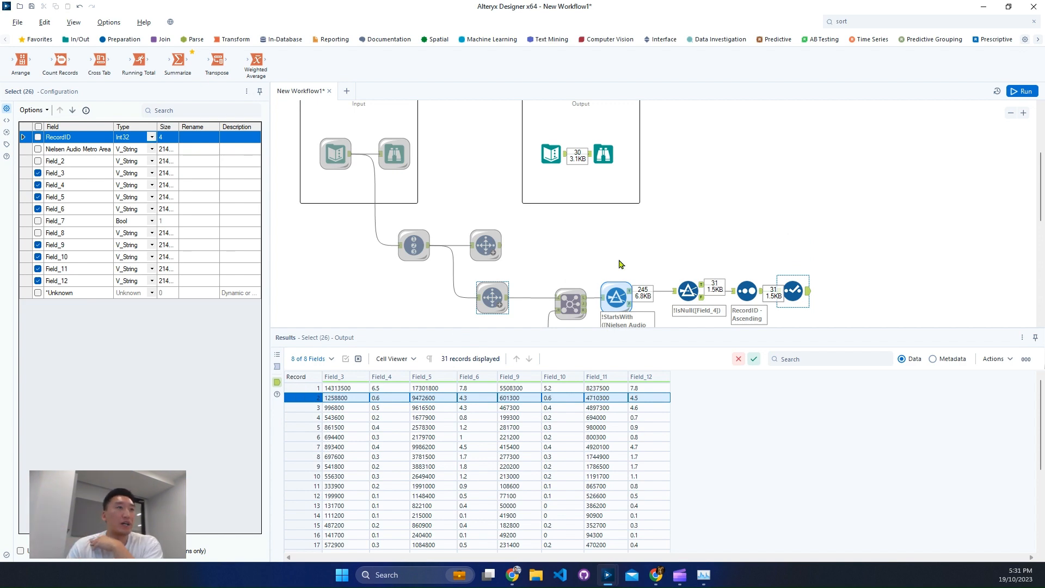
{"action": "left_click", "coordinate": [606, 161]}
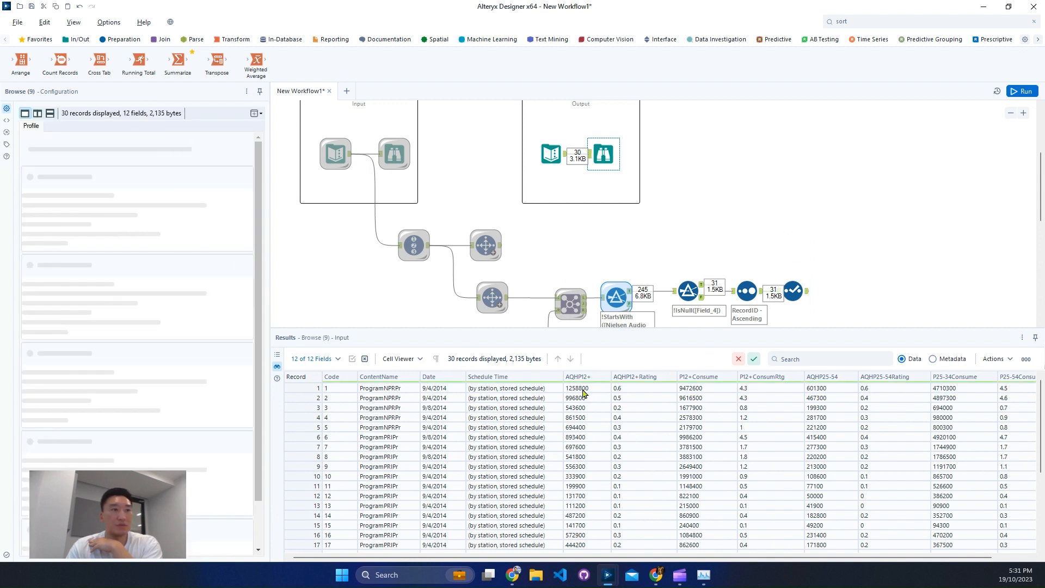
{"action": "left_click", "coordinate": [583, 390]}
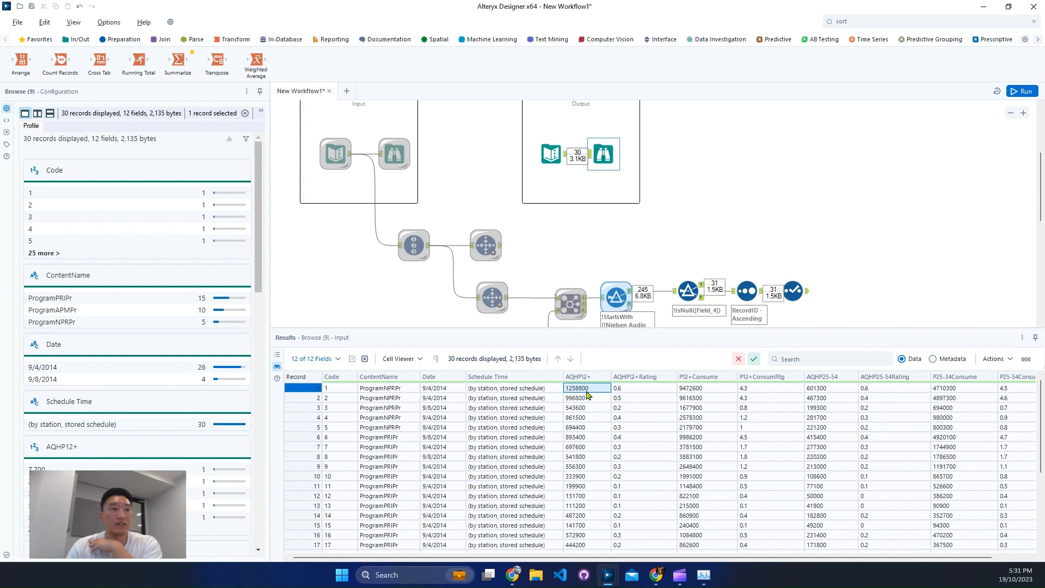
{"action": "left_click", "coordinate": [592, 411], "text": "shift"}
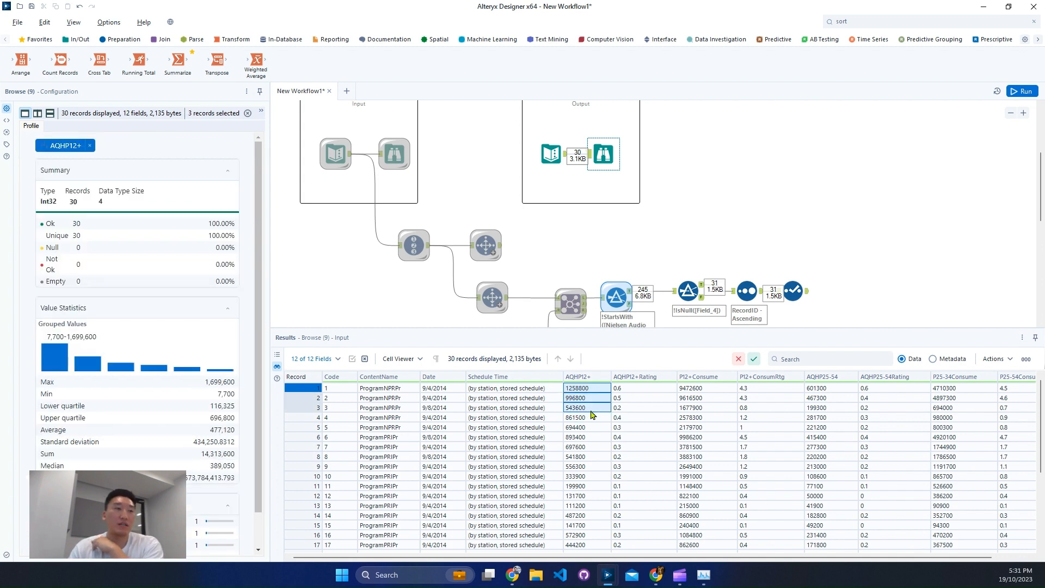
{"action": "left_click", "coordinate": [806, 293]}
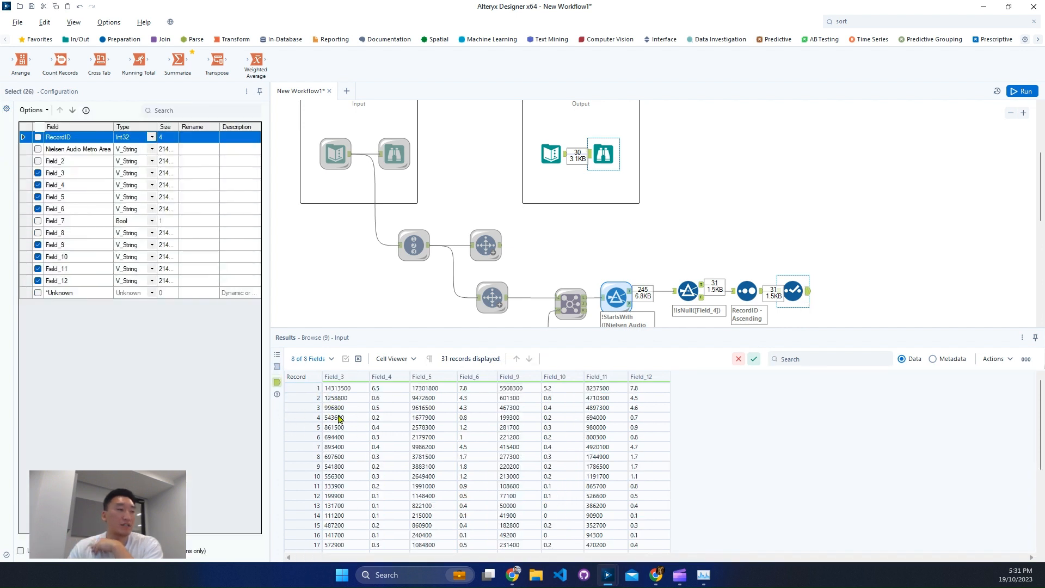
{"action": "left_click_drag", "start_coordinate": [338, 401], "coordinate": [338, 418]}
{"action": "left_click", "coordinate": [305, 389]}
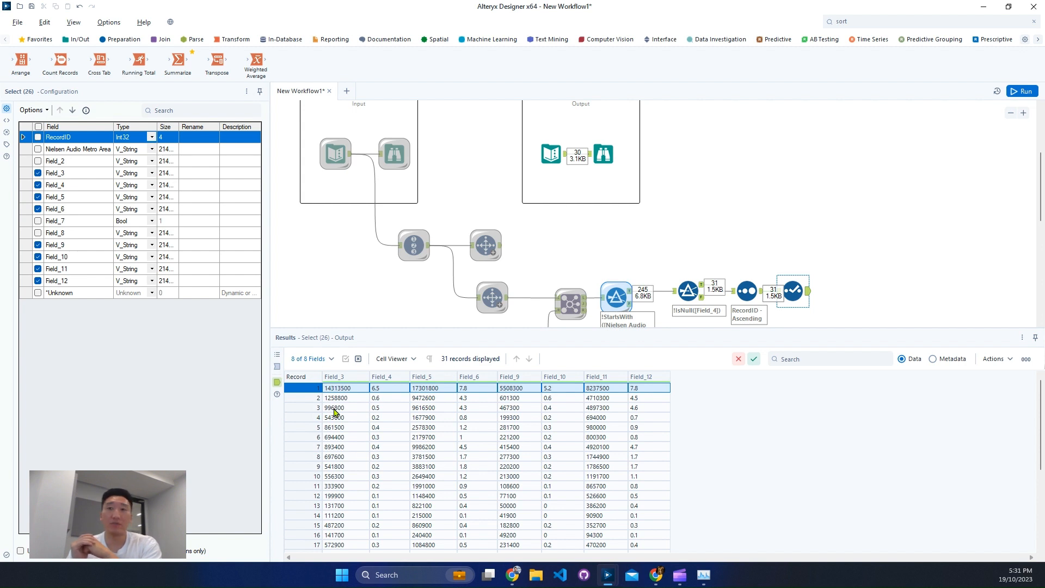
Move the pasted Text Input and its Transpose tool up beneath the Sort and Select tools, and check the transposed field names
{"action": "scroll", "coordinate": [677, 249], "scroll_direction": "down", "scroll_amount": 5}
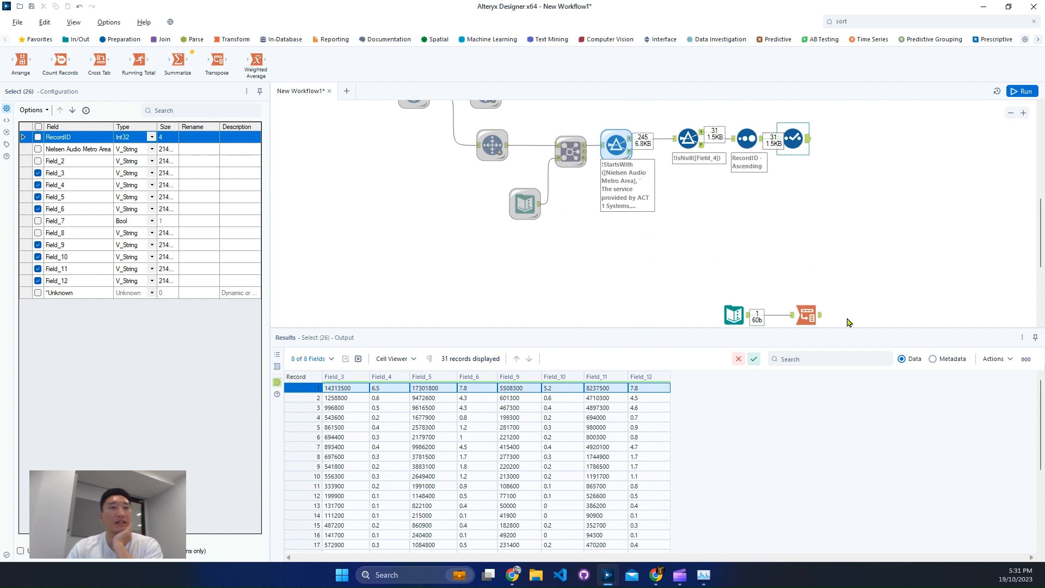
{"action": "left_click_drag", "start_coordinate": [740, 312], "coordinate": [734, 216]}
{"action": "left_click", "coordinate": [821, 217]}
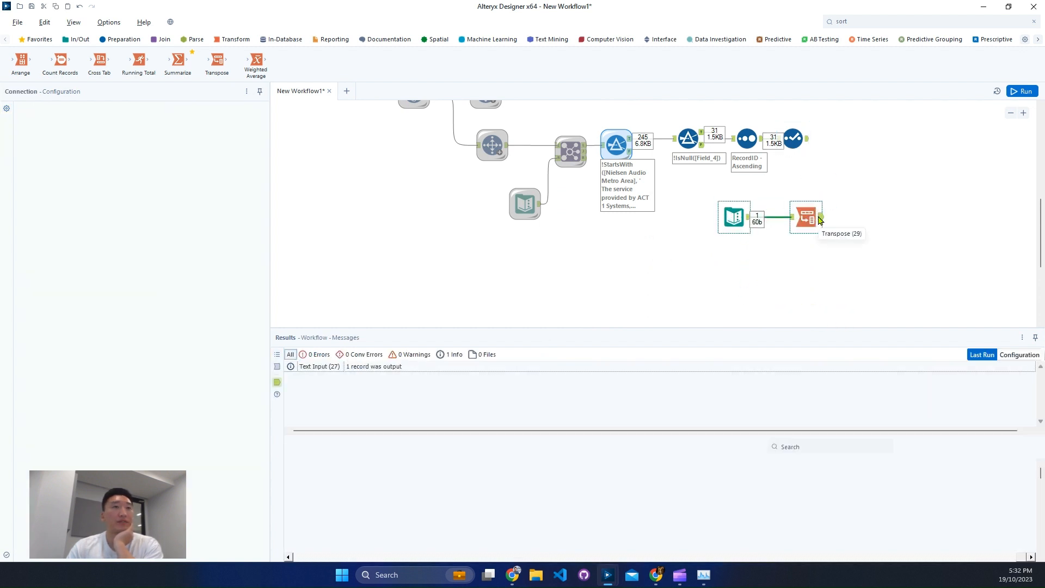
{"action": "left_click_drag", "start_coordinate": [345, 388], "coordinate": [348, 456]}
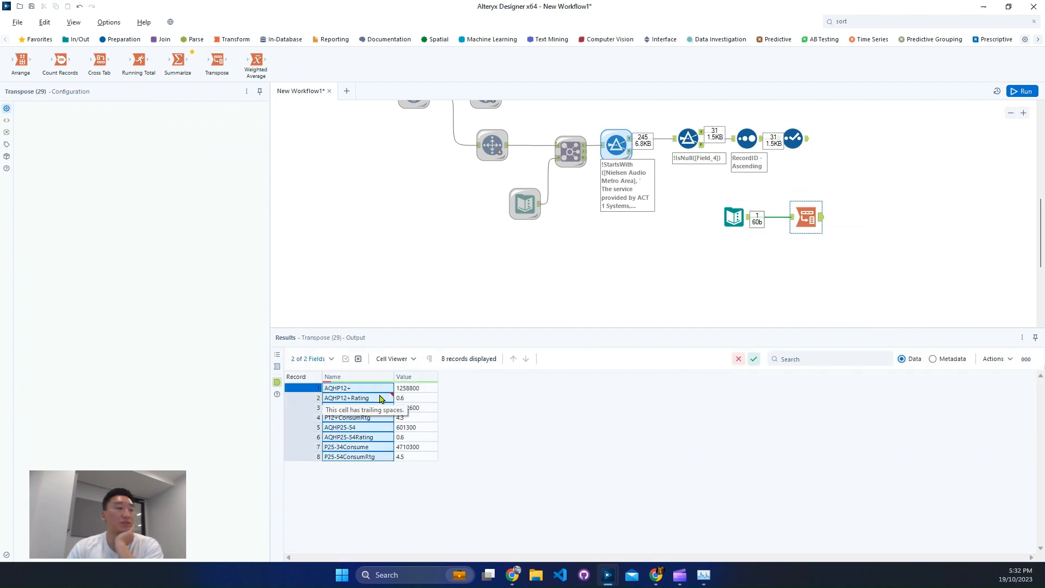
Add a Dynamic Rename tool with the Select output as its left input and the Transpose output as its right input
{"action": "scroll", "coordinate": [893, 223], "scroll_direction": "up", "scroll_amount": 2}
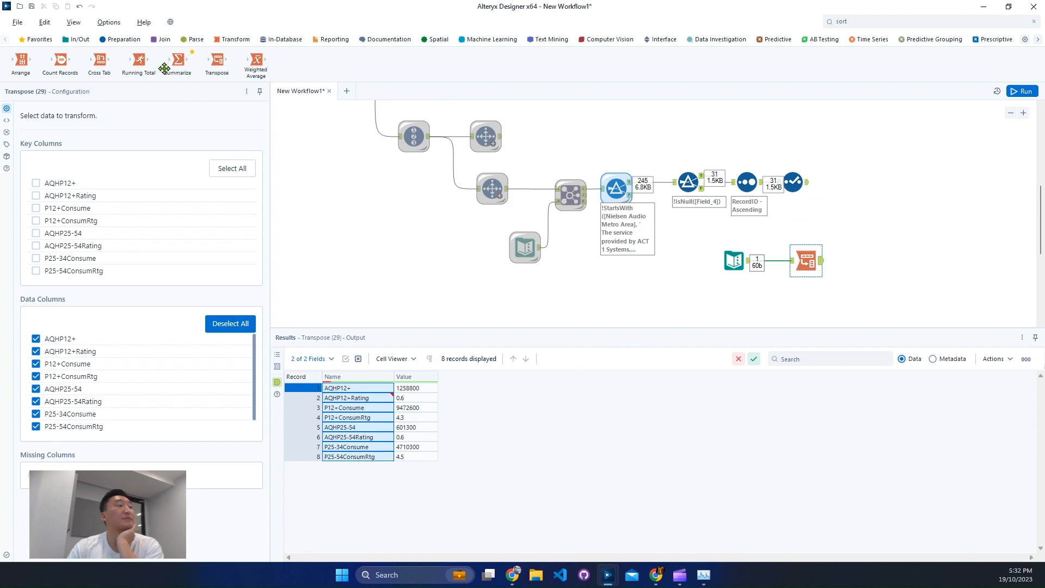
{"action": "left_click", "coordinate": [865, 22]}
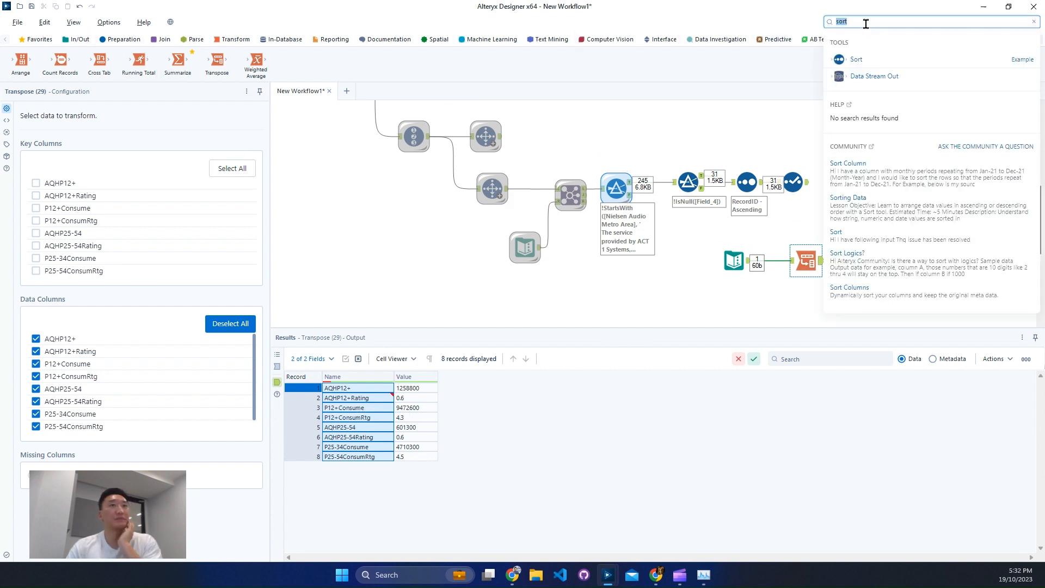
{"action": "type", "text": "dyna"}
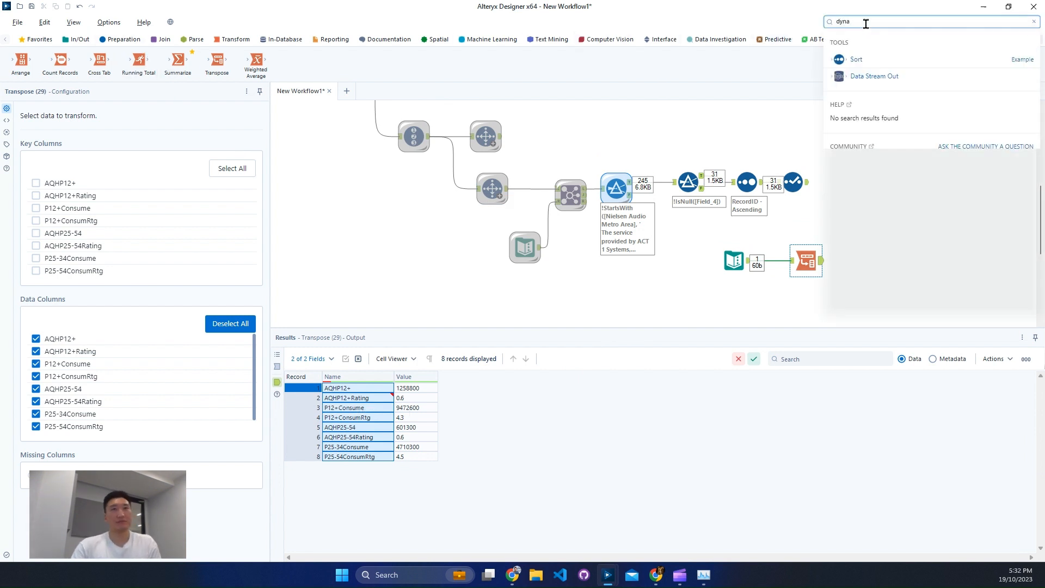
{"action": "left_click_drag", "start_coordinate": [889, 111], "coordinate": [849, 188]}
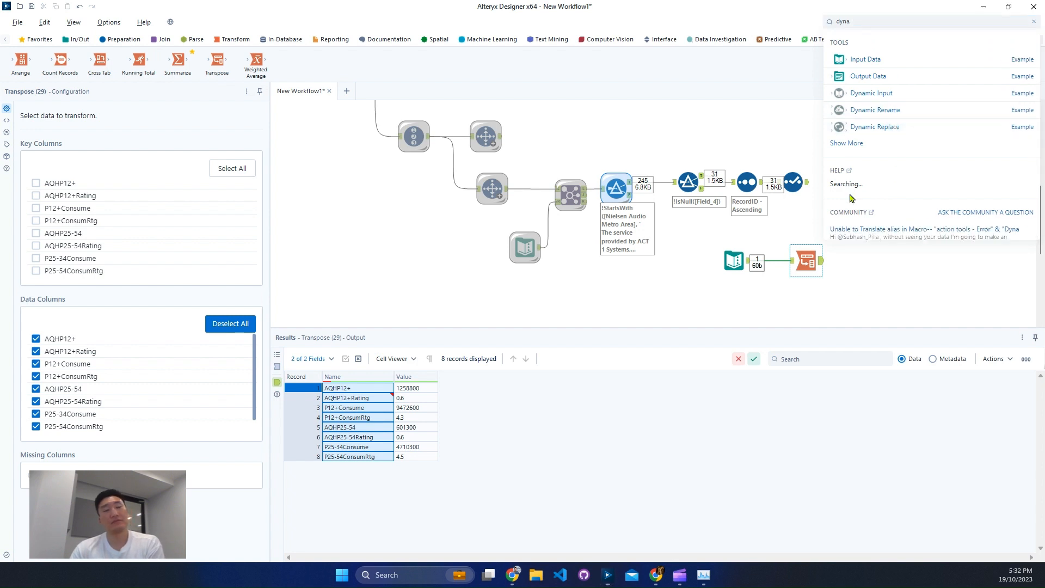
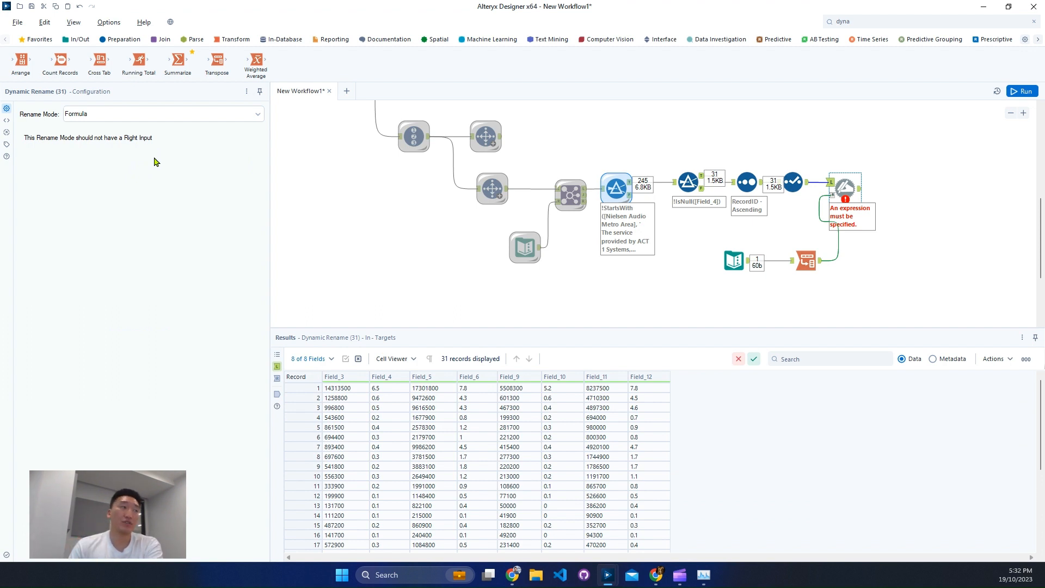
Set Dynamic Rename to Take Field Names from Right Input Rows, using positional rename and the Name column for new field names
{"action": "left_click", "coordinate": [173, 115]}
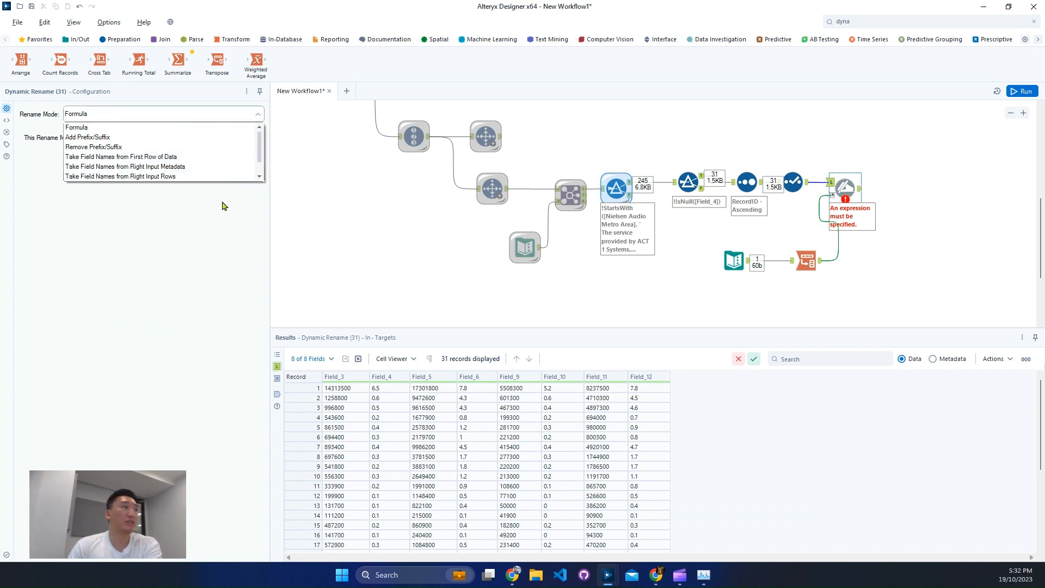
{"action": "scroll", "coordinate": [227, 173], "scroll_direction": "down", "scroll_amount": 1}
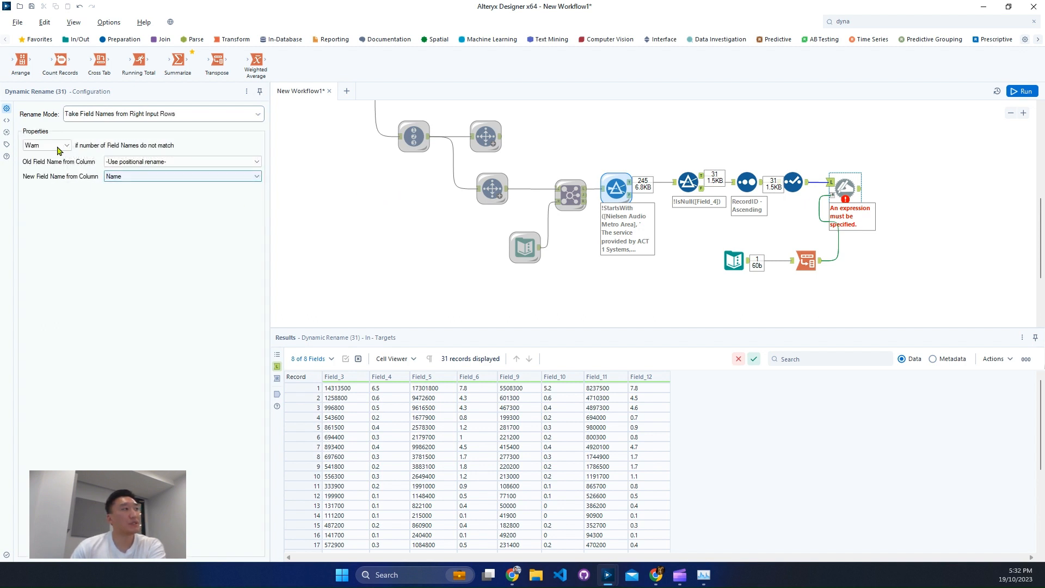
{"action": "left_click", "coordinate": [147, 162]}
{"action": "left_click", "coordinate": [160, 163]}
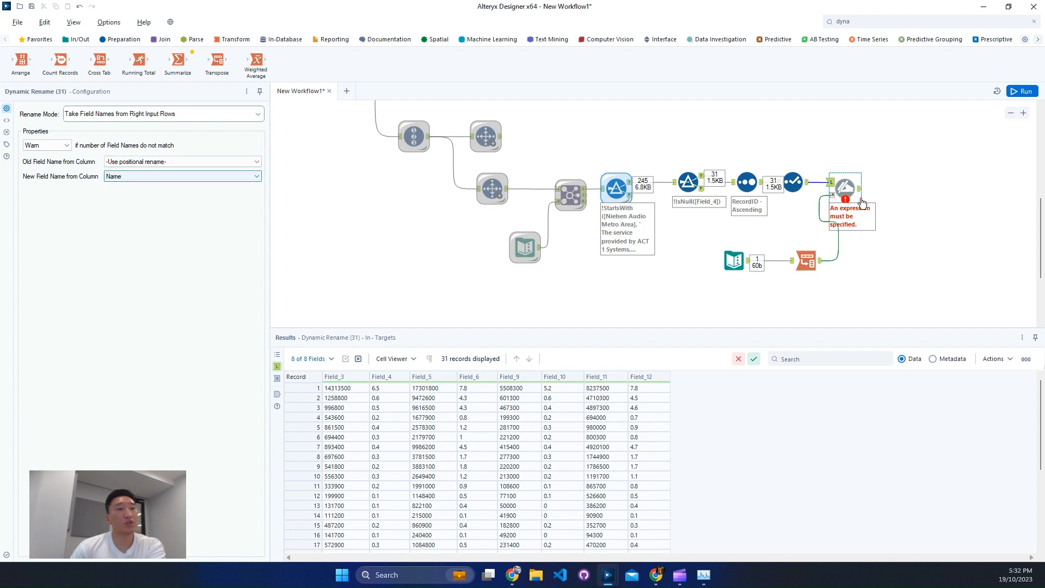
Take the new field names from the Name column, run the workflow and check the first records of the Dynamic Rename output
{"action": "left_click", "coordinate": [156, 177]}
{"action": "left_click", "coordinate": [145, 187]}
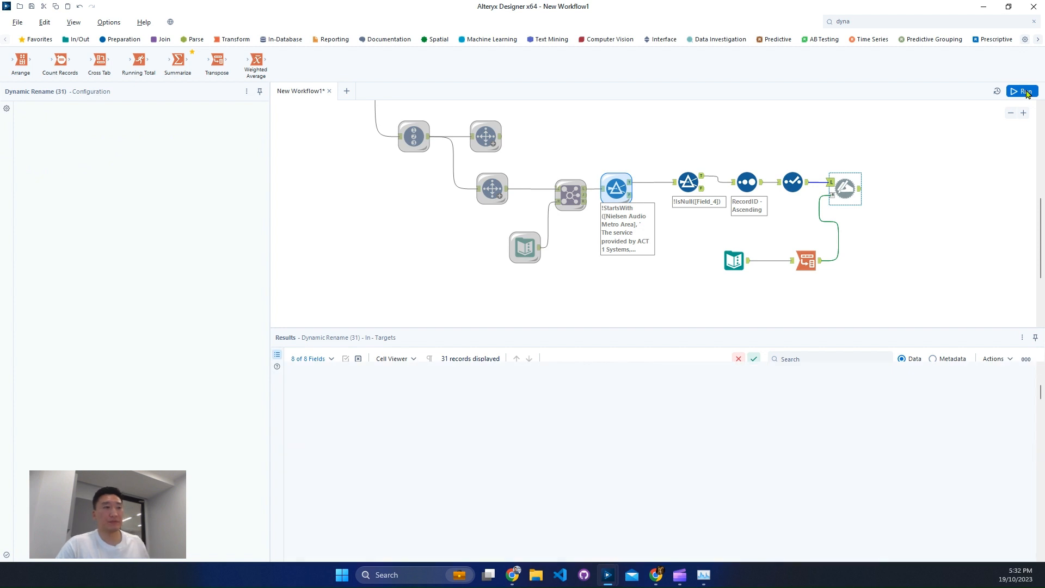
{"action": "left_click", "coordinate": [1026, 92]}
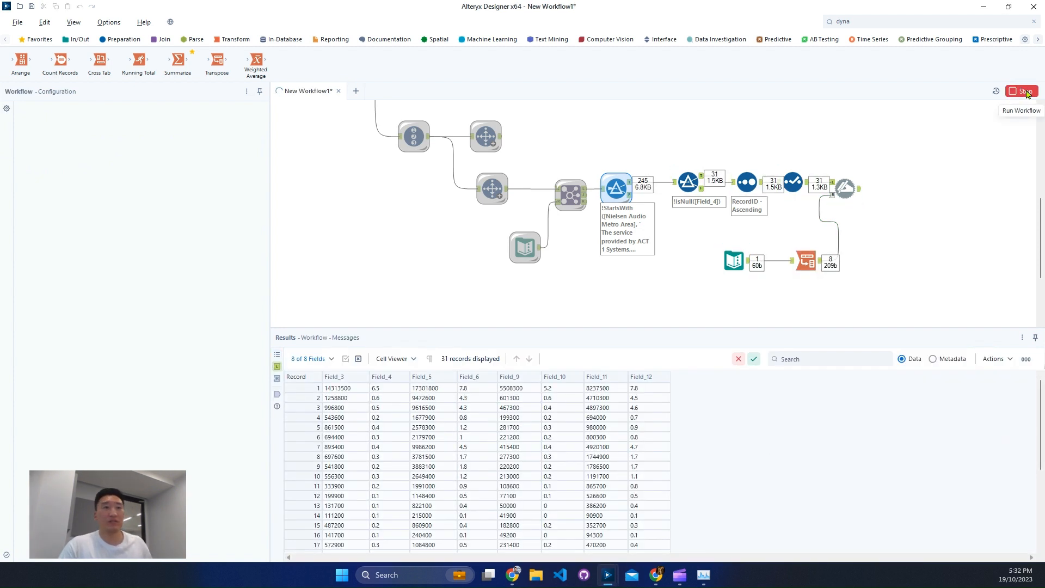
{"action": "left_click", "coordinate": [846, 189]}
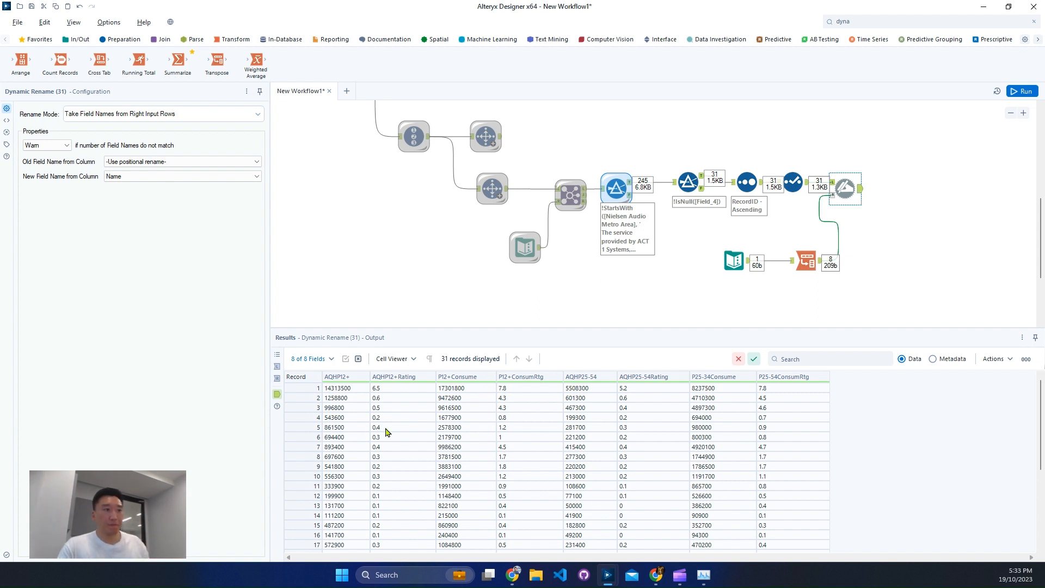
{"action": "left_click_drag", "start_coordinate": [345, 389], "coordinate": [779, 400]}
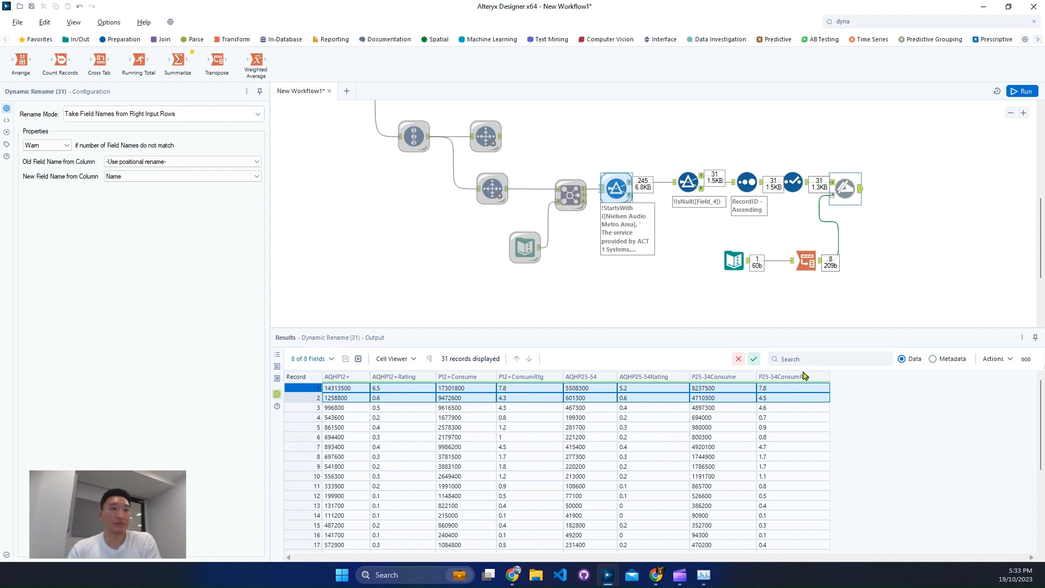
{"action": "left_click", "coordinate": [443, 408]}
{"action": "left_click", "coordinate": [308, 388]}
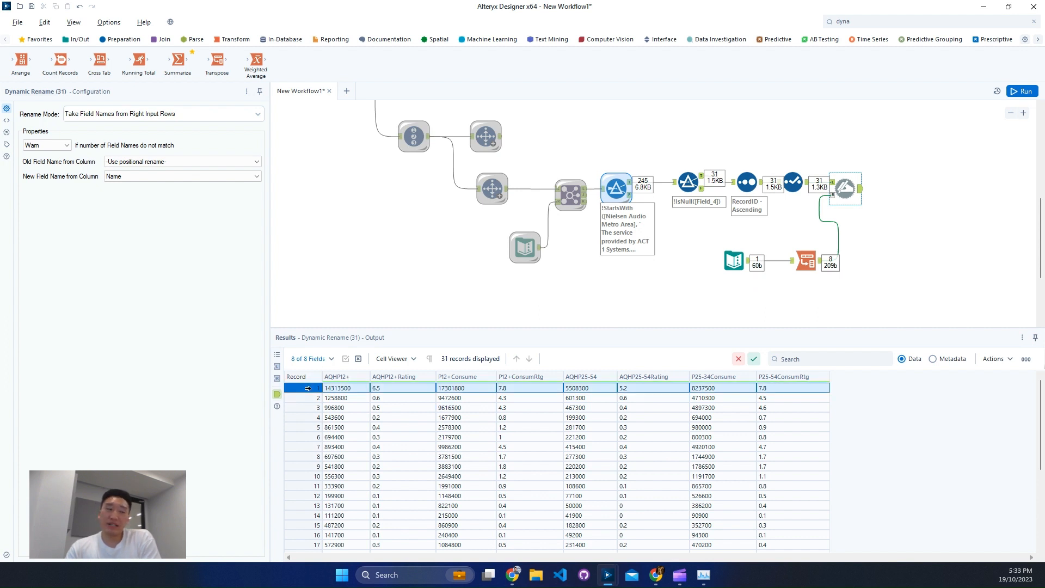
Clear the cache on the Join tool and rerun the whole workflow to refresh the data of the upstream tools
{"action": "scroll", "coordinate": [952, 240], "scroll_direction": "up", "scroll_amount": 3}
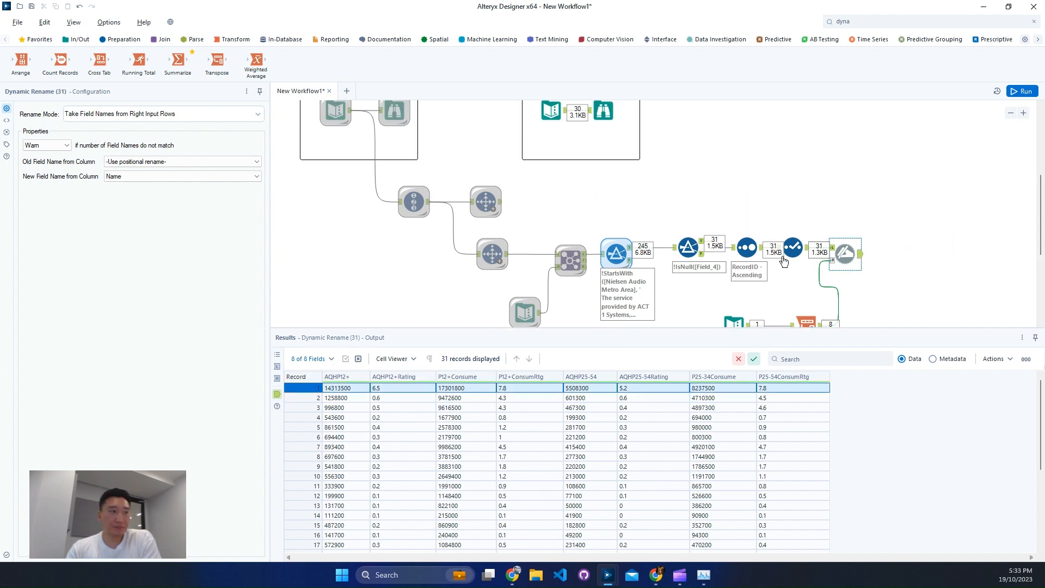
{"action": "left_click", "coordinate": [585, 265]}
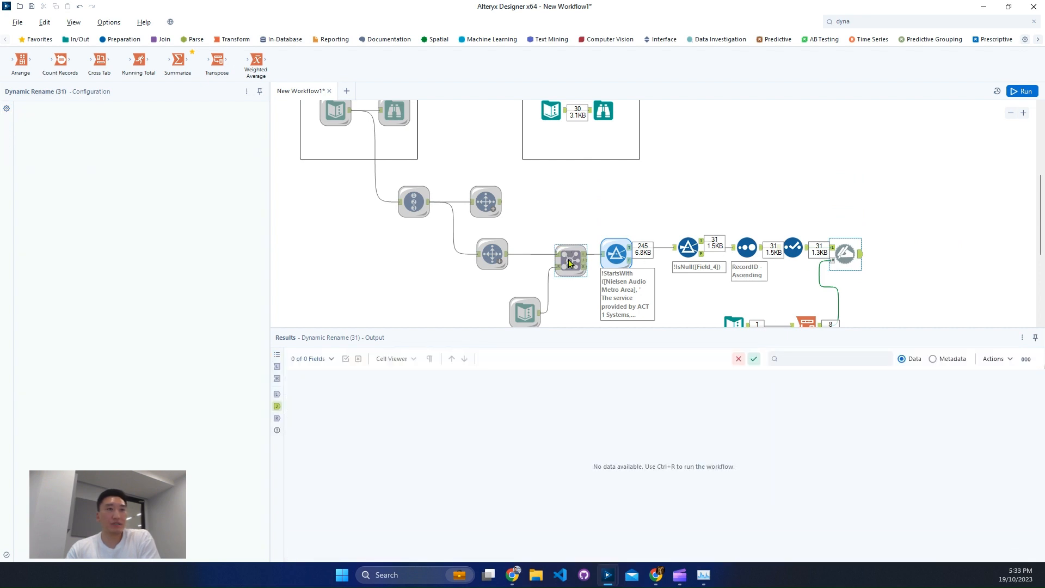
{"action": "right_click", "coordinate": [569, 264]}
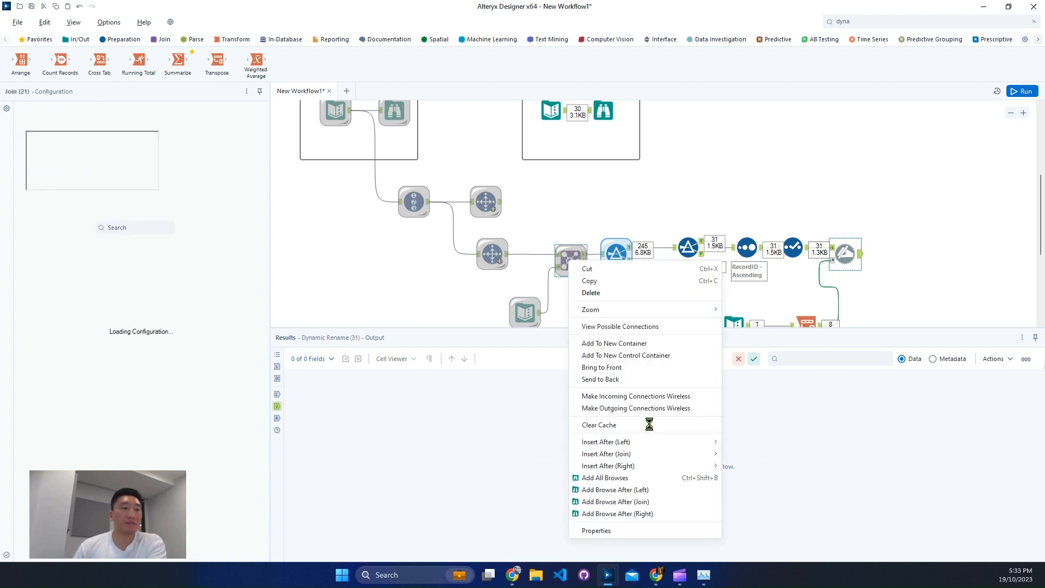
{"action": "left_click", "coordinate": [651, 425]}
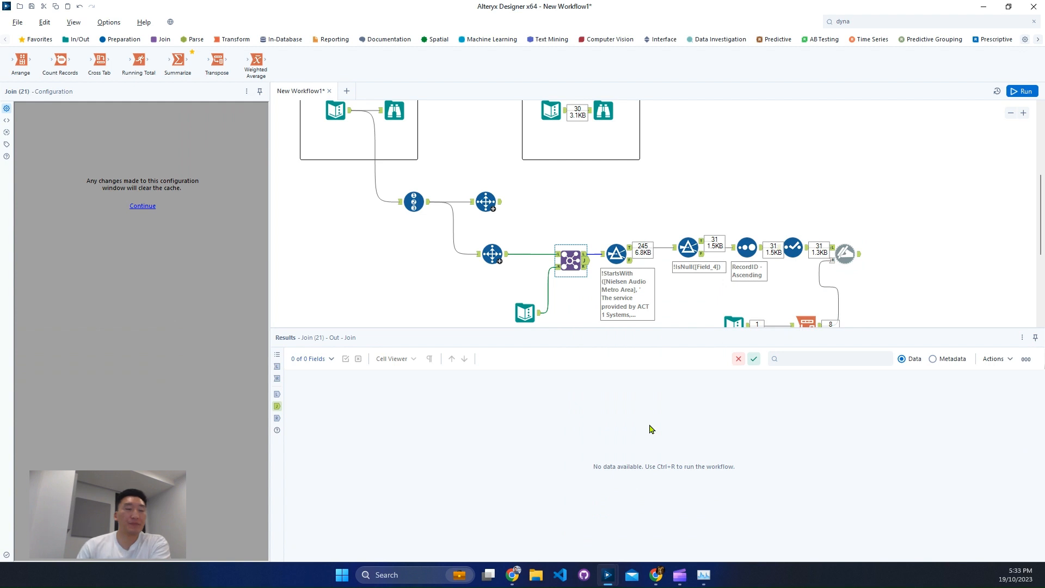
{"action": "left_click", "coordinate": [557, 257]}
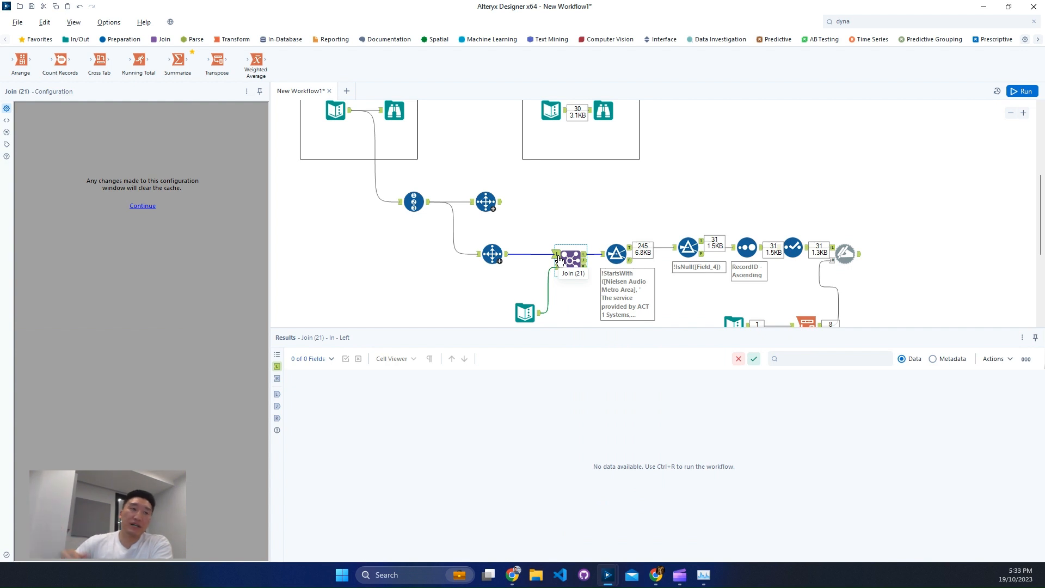
{"action": "left_click", "coordinate": [496, 202]}
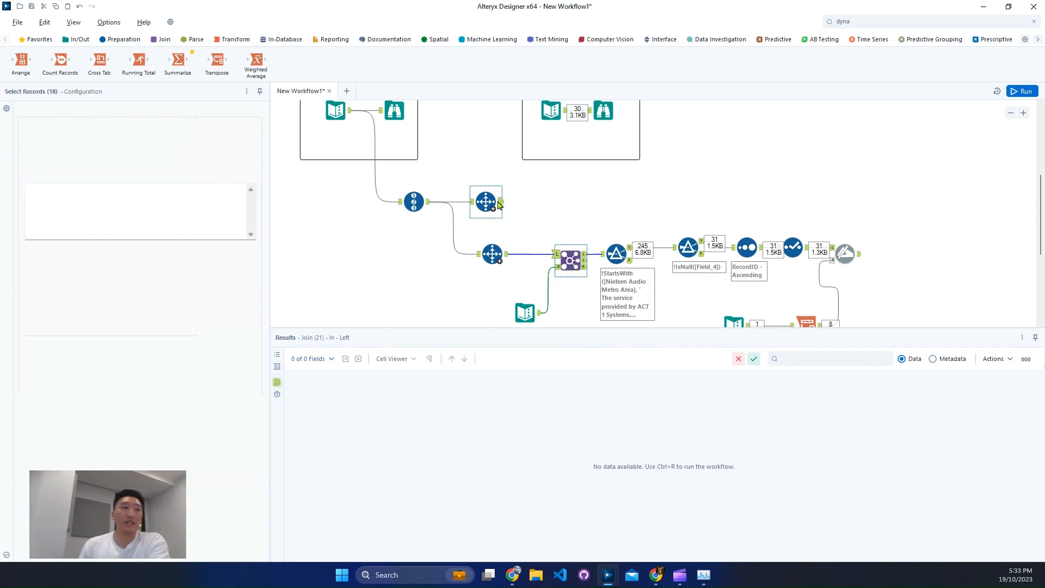
{"action": "left_click", "coordinate": [1011, 93]}
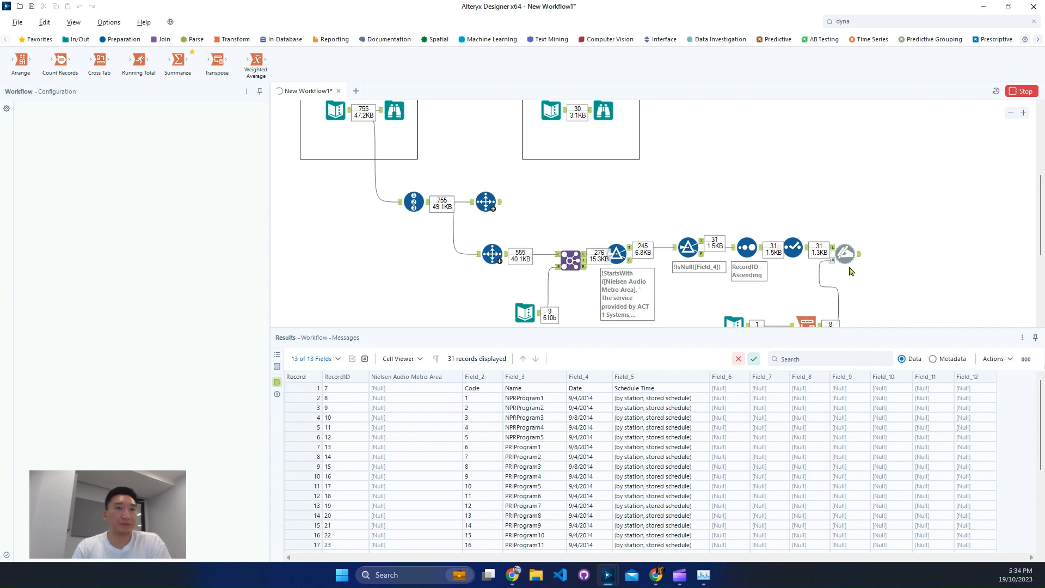
Inspect the outputs of the first Filter's True anchor, the Select Records tool feeding the Join, and the Record ID tool
{"action": "left_click", "coordinate": [629, 254]}
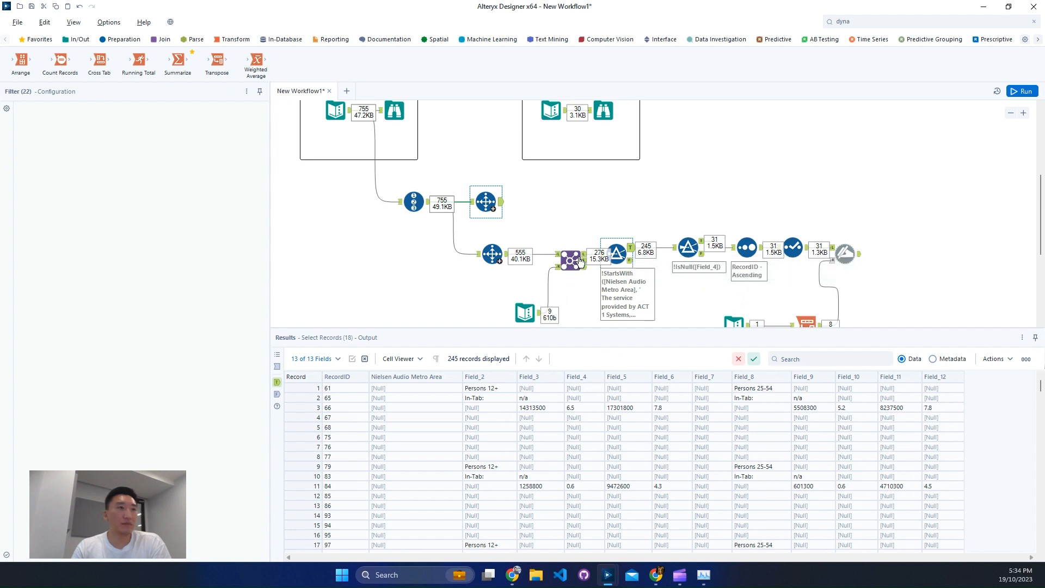
{"action": "left_click", "coordinate": [505, 260]}
{"action": "left_click", "coordinate": [506, 259]}
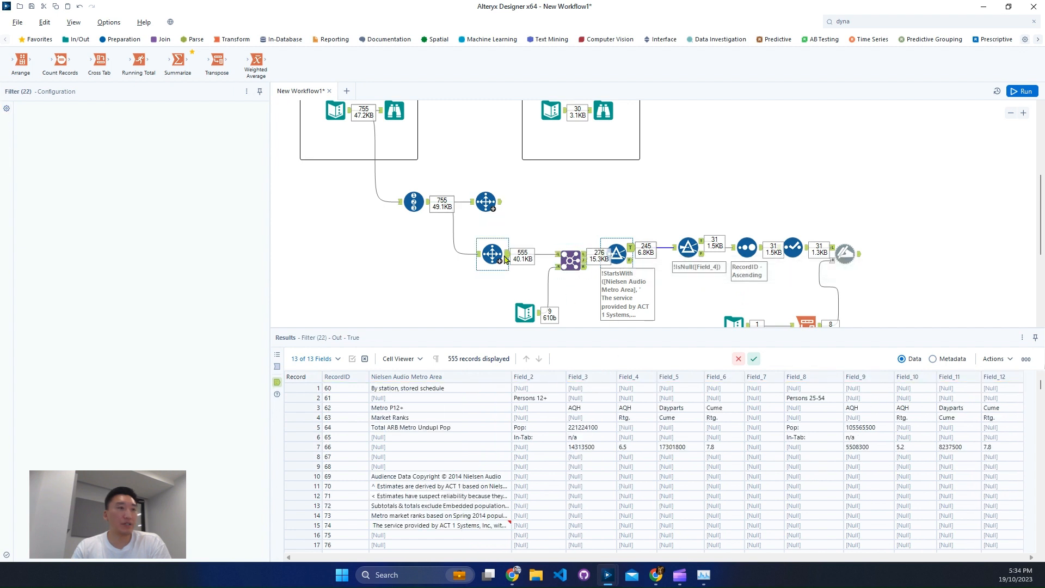
{"action": "left_click", "coordinate": [427, 206]}
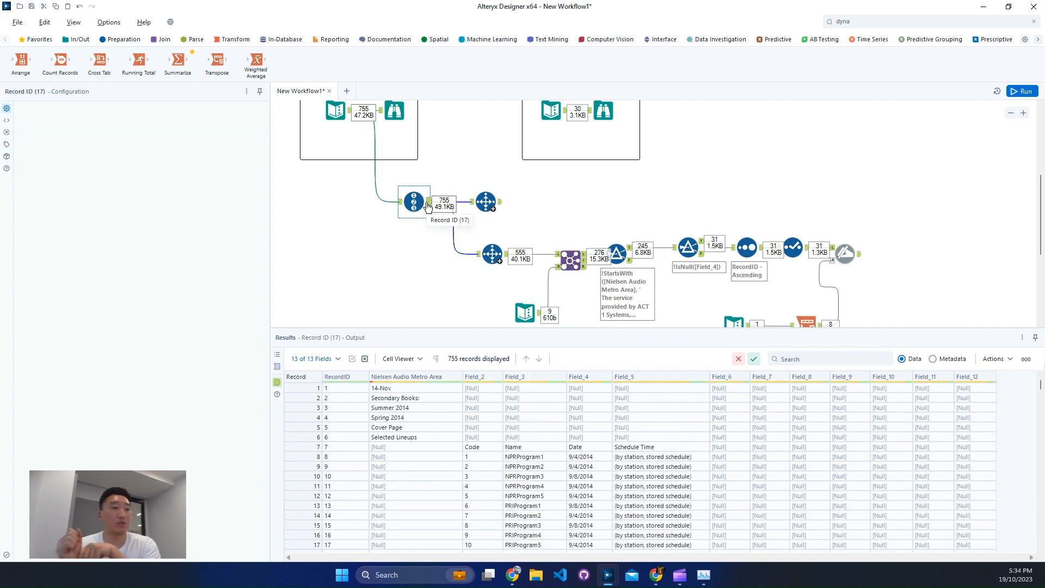
Examine records 60 to 84 of the Record ID output, comparing the Total ARB Metro Undupl Pop row with the statistics row below it
{"action": "scroll", "coordinate": [454, 469], "scroll_direction": "down", "scroll_amount": 1}
{"action": "scroll", "coordinate": [430, 463], "scroll_direction": "down", "scroll_amount": 12}
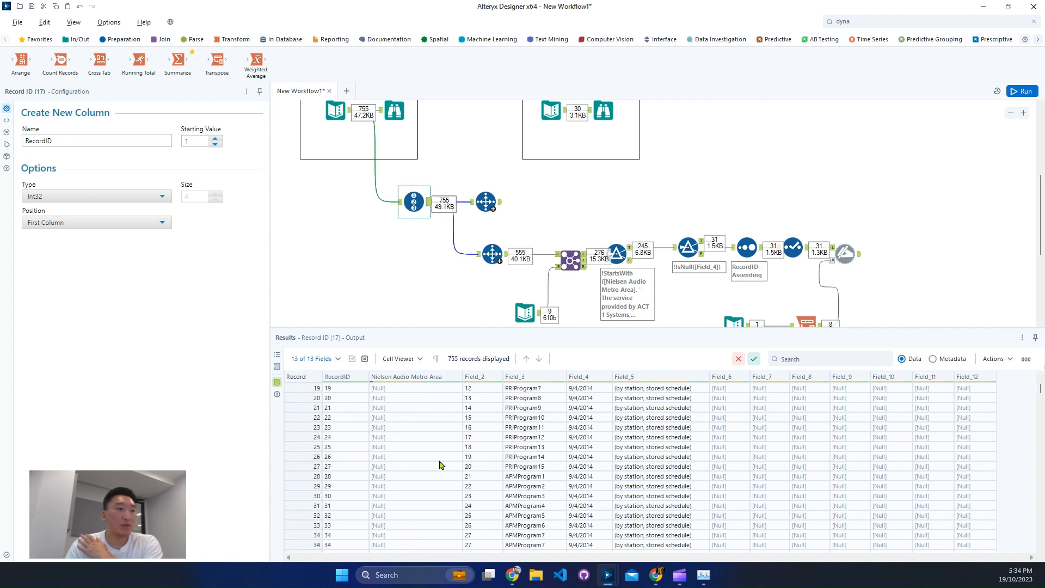
{"action": "scroll", "coordinate": [377, 456], "scroll_direction": "down", "scroll_amount": 7}
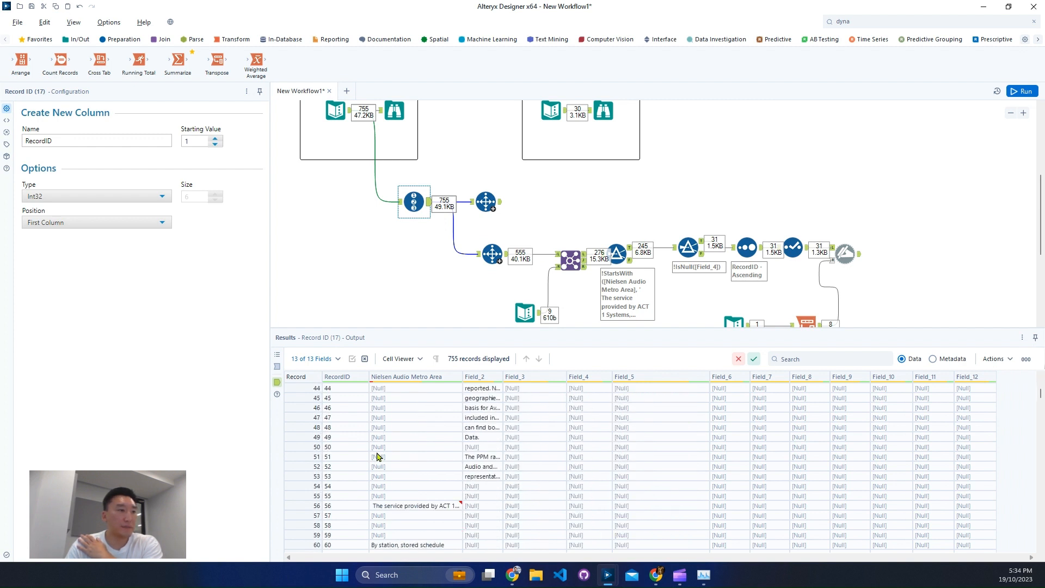
{"action": "scroll", "coordinate": [335, 430], "scroll_direction": "up", "scroll_amount": 2}
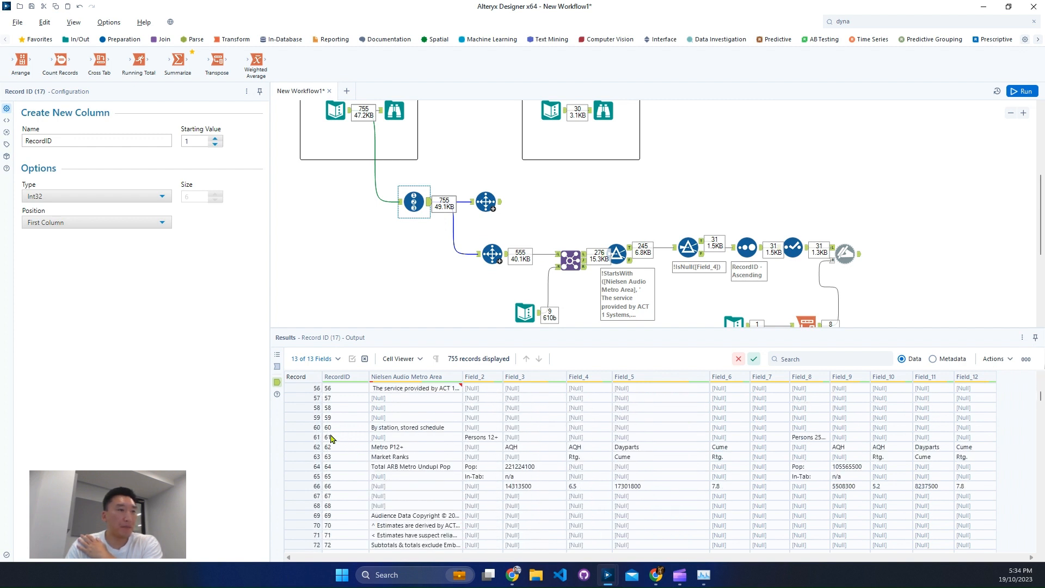
{"action": "left_click_drag", "start_coordinate": [314, 425], "coordinate": [314, 469]}
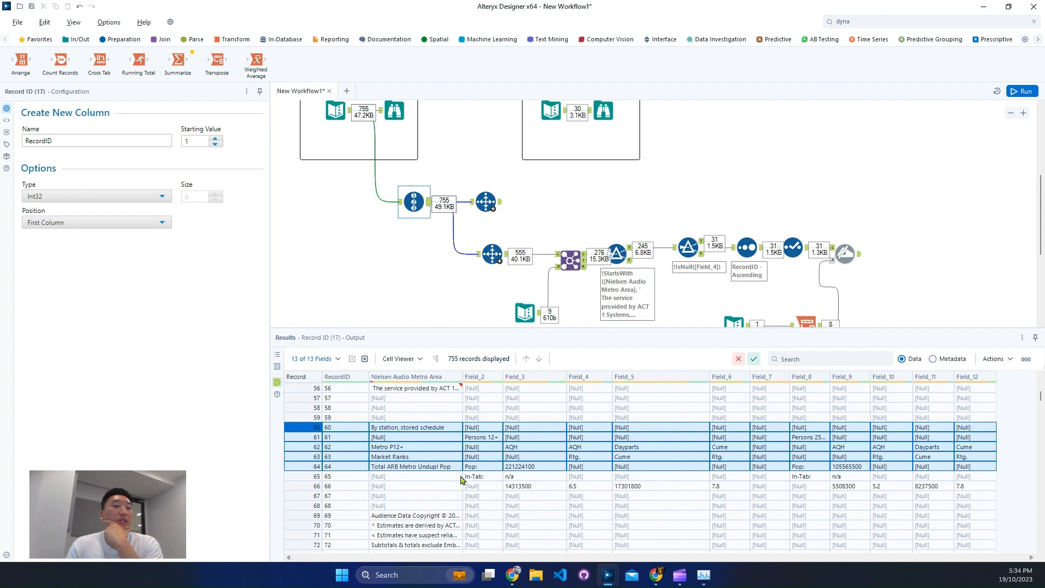
{"action": "left_click", "coordinate": [529, 468]}
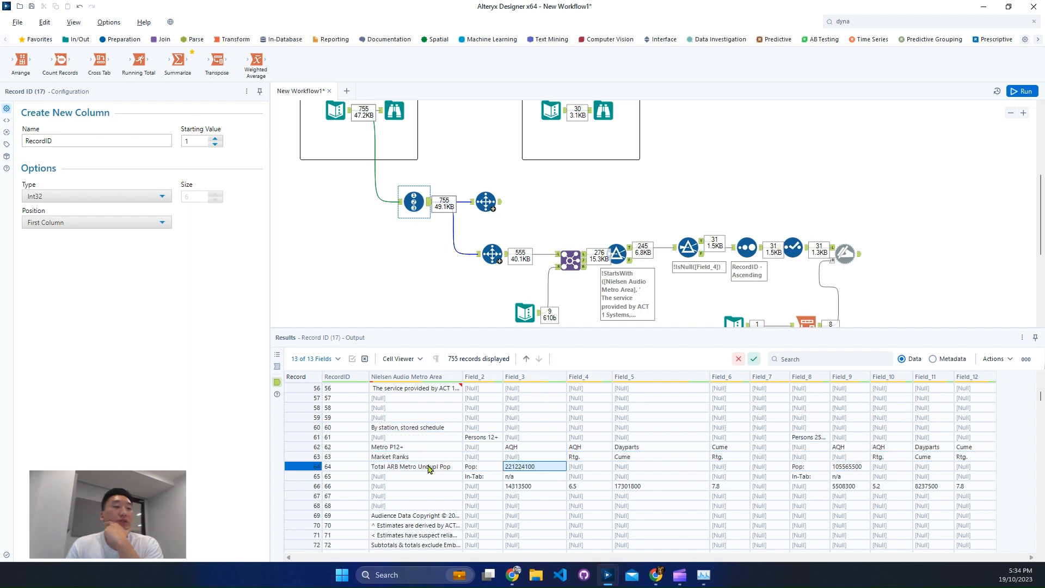
{"action": "left_click", "coordinate": [534, 488]}
{"action": "scroll", "coordinate": [549, 490], "scroll_direction": "down", "scroll_amount": 4}
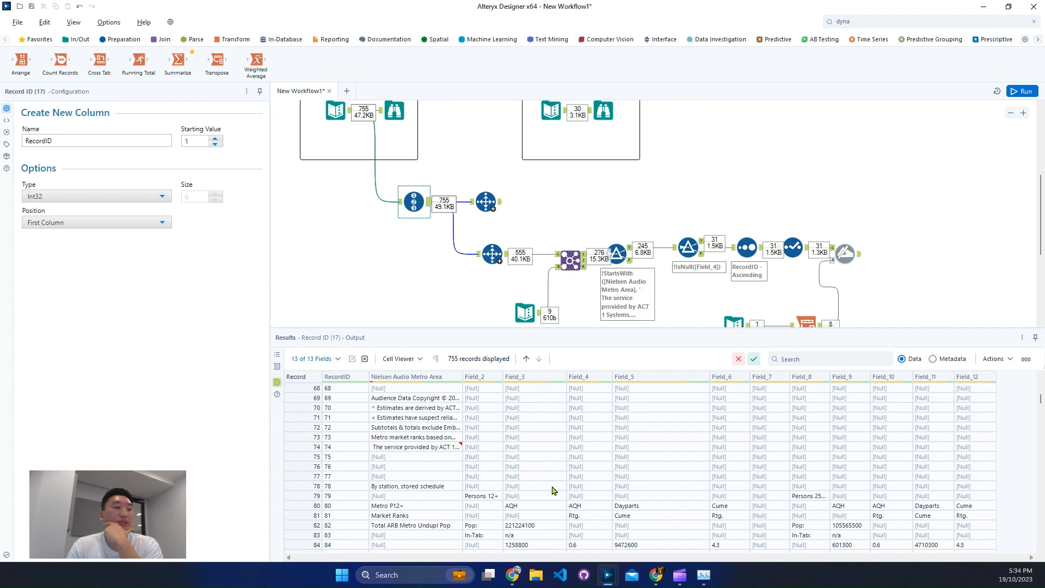
{"action": "scroll", "coordinate": [553, 490], "scroll_direction": "up", "scroll_amount": 2}
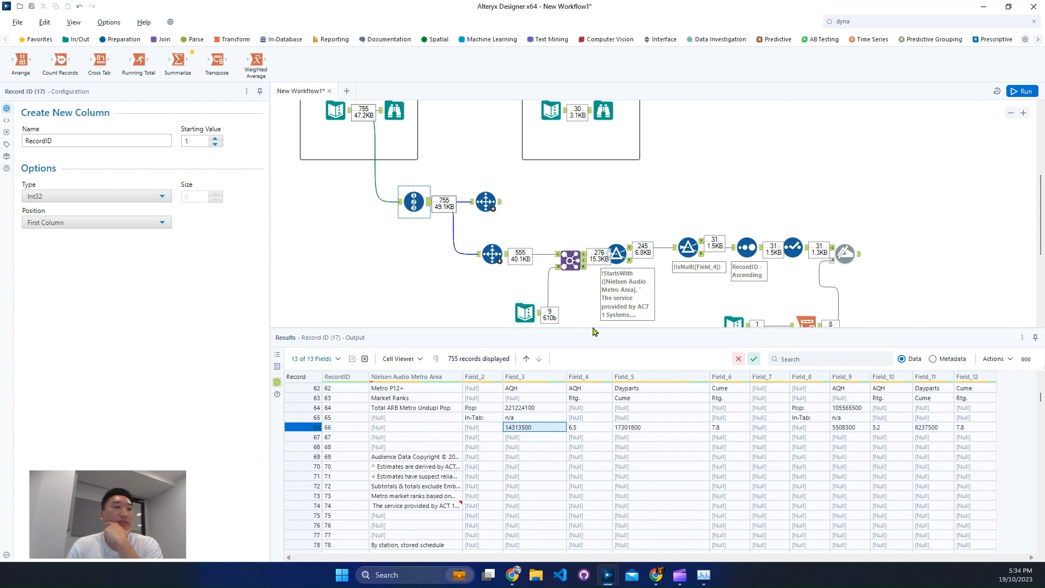
Enlarge the Results window and outline the two repeating station blocks around records 58–67 and 76–88
{"action": "left_click_drag", "start_coordinate": [593, 327], "coordinate": [593, 146]}
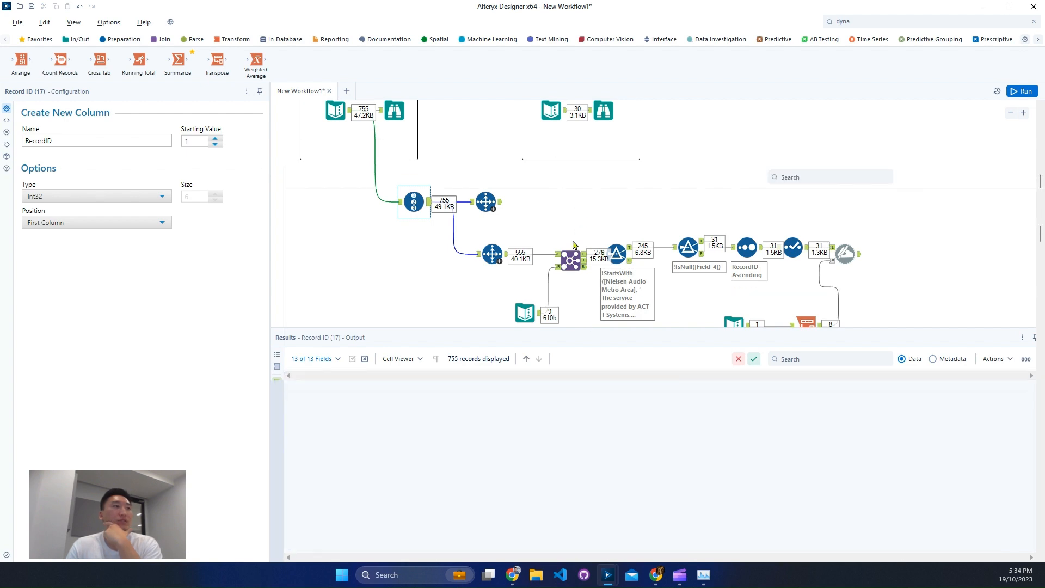
{"action": "scroll", "coordinate": [514, 305], "scroll_direction": "up", "scroll_amount": 3}
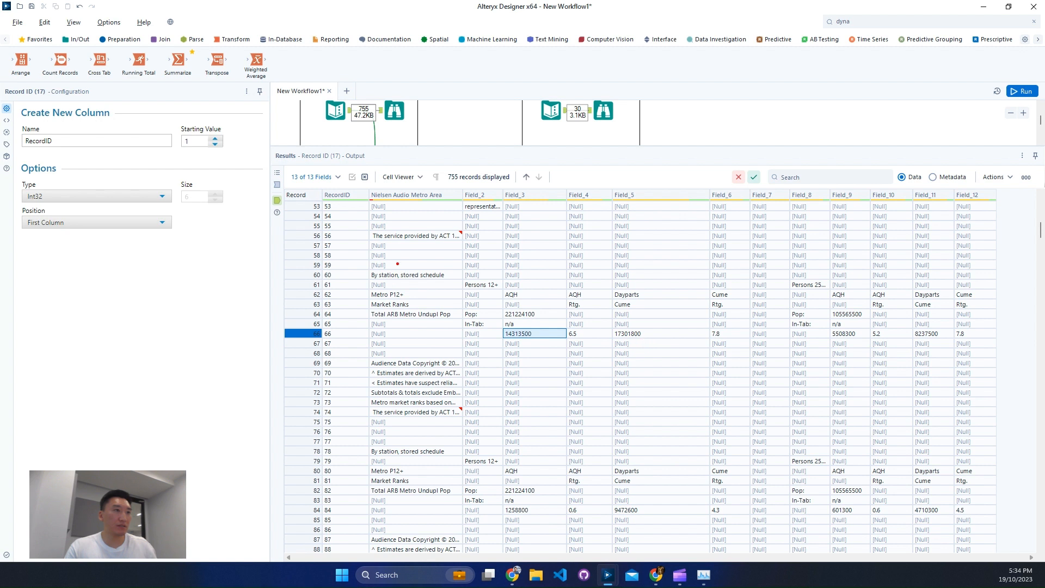
{"action": "left_click_drag", "start_coordinate": [354, 253], "coordinate": [677, 354]}
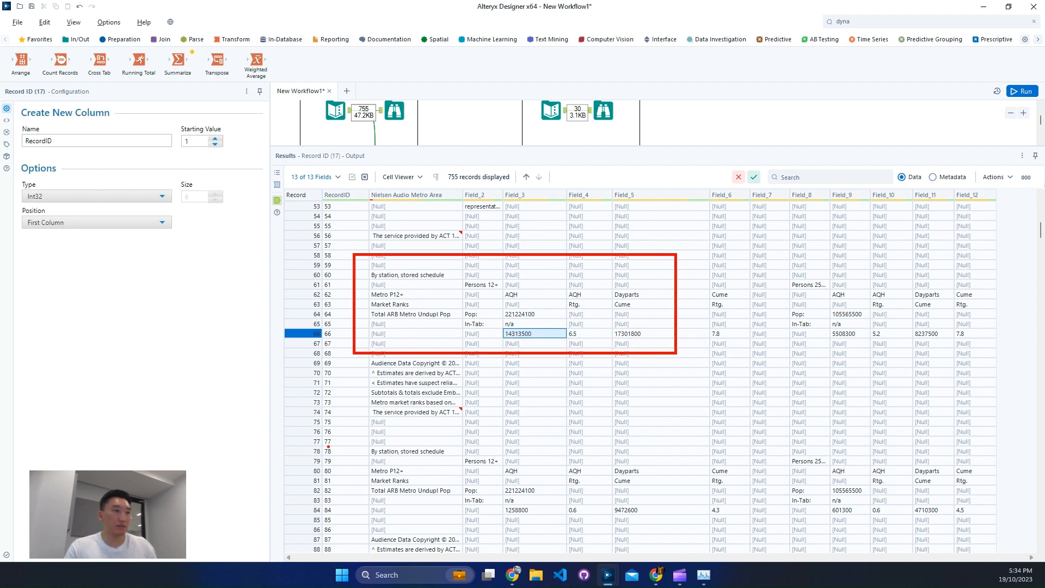
{"action": "mouse_move", "coordinate": [336, 430]}
{"action": "left_mouse_down"}
{"action": "mouse_move", "coordinate": [627, 543]}
{"action": "mouse_move", "coordinate": [706, 561]}
{"action": "left_mouse_up"}
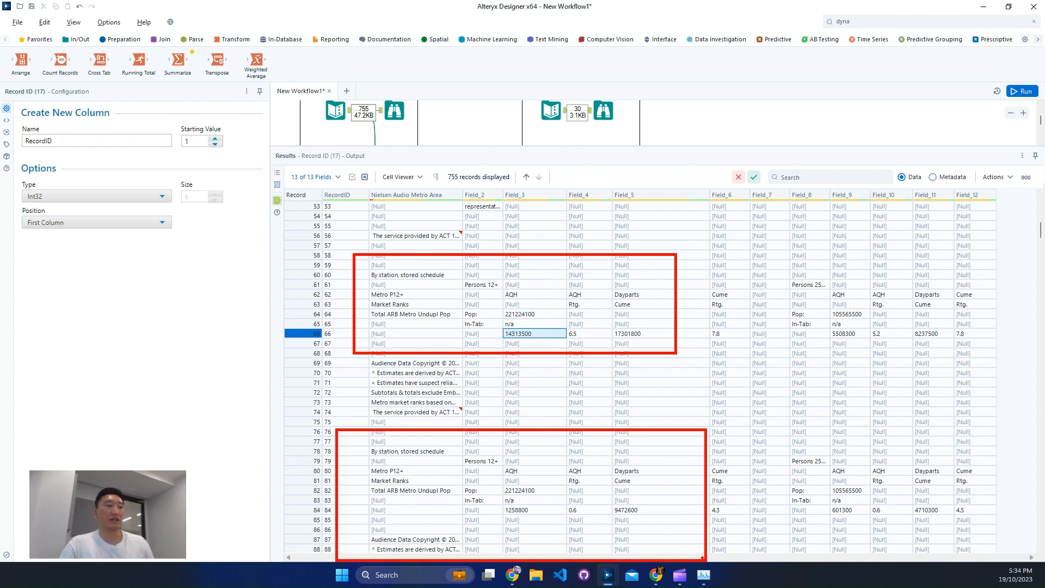
{"action": "key", "text": "Escape"}
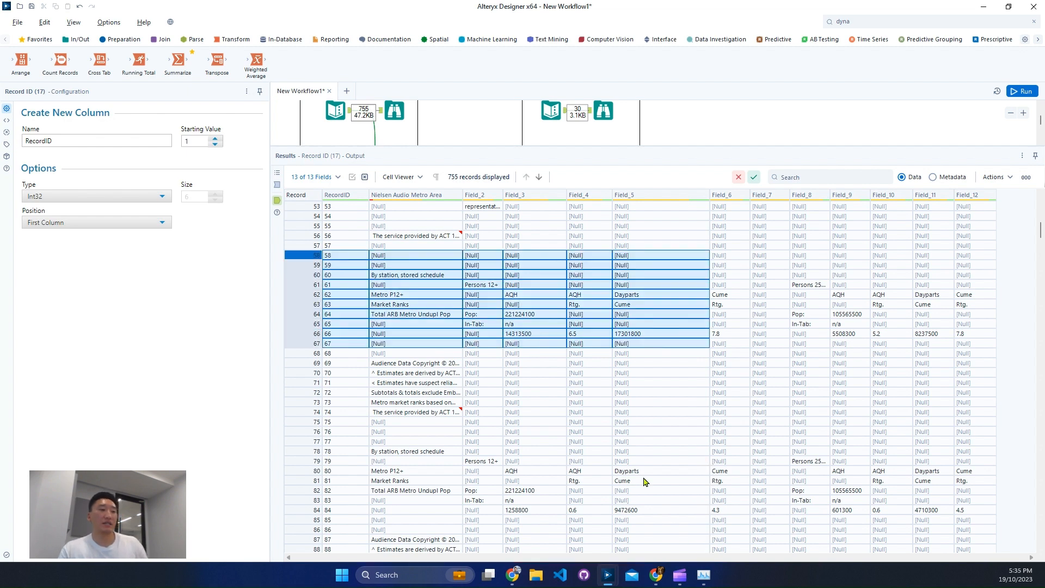
Compare the Pop entry in record 64 with the AQH, AQH rating and Dayparts Cume values in record 66
{"action": "left_click", "coordinate": [489, 322]}
{"action": "left_click", "coordinate": [488, 315]}
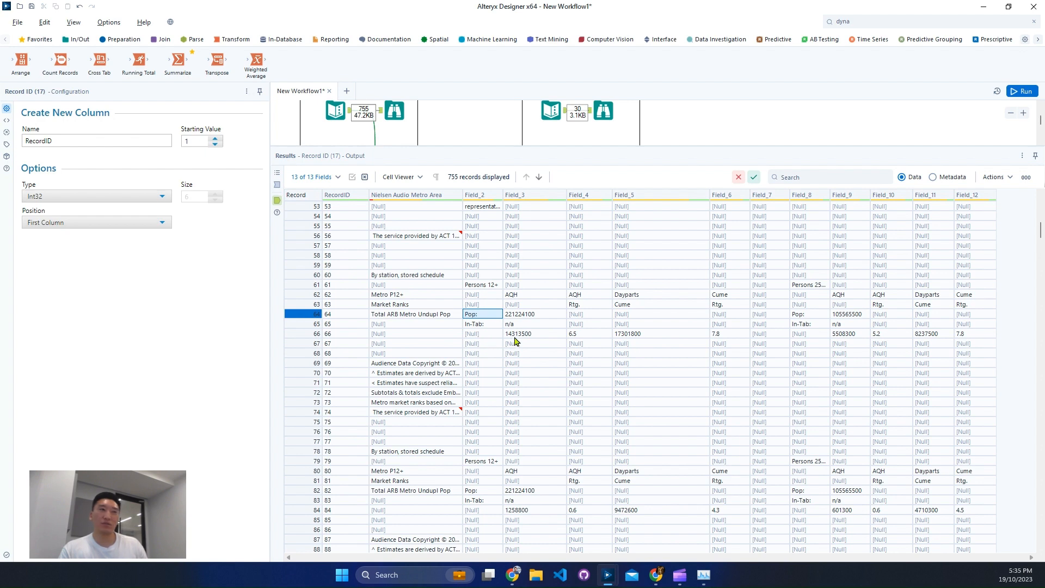
{"action": "left_click_drag", "start_coordinate": [519, 335], "coordinate": [625, 336]}
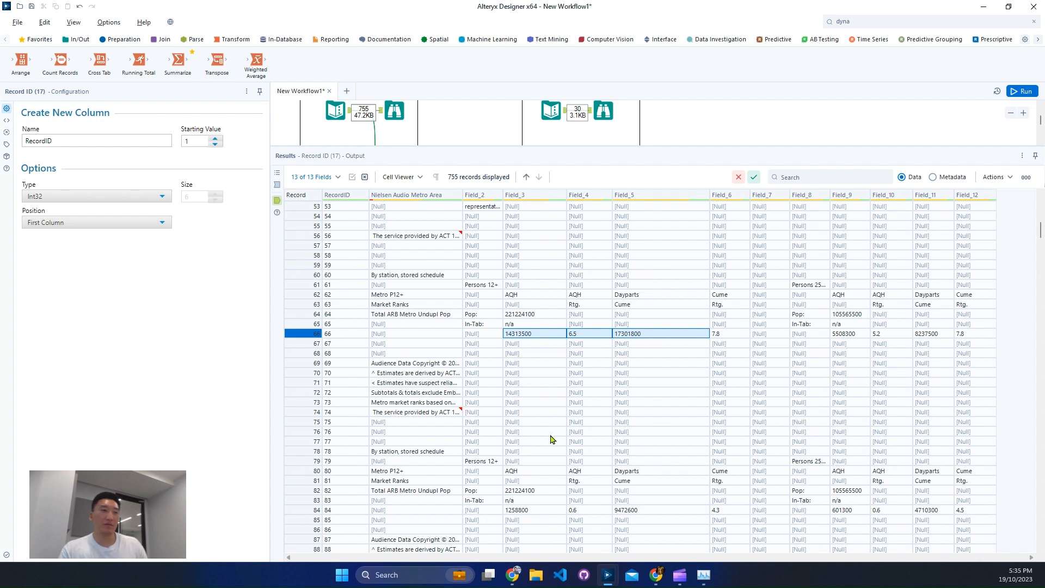
{"action": "scroll", "coordinate": [547, 442], "scroll_direction": "down", "scroll_amount": 2}
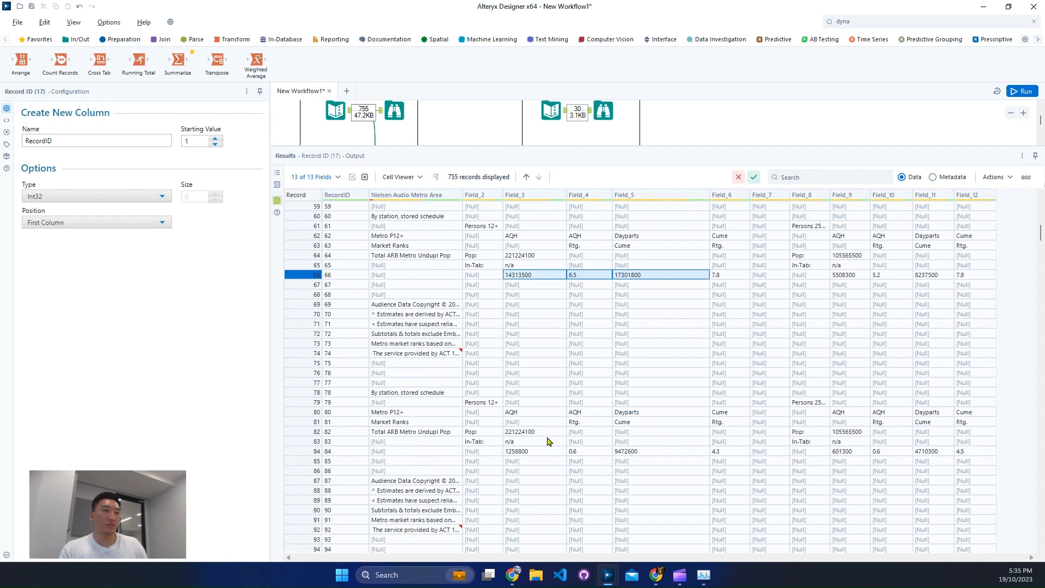
{"action": "left_click", "coordinate": [521, 257]}
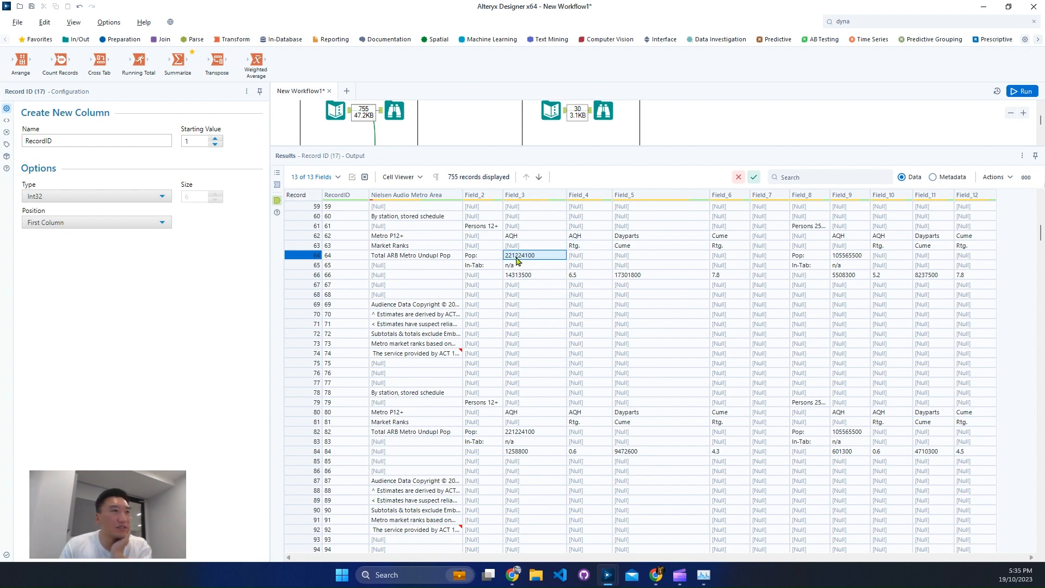
Check the Field_3 population values on the Total ARB Metro Undupl Pop rows at records 82 and 100
{"action": "scroll", "coordinate": [553, 430], "scroll_direction": "down", "scroll_amount": 2}
{"action": "scroll", "coordinate": [552, 431], "scroll_direction": "down", "scroll_amount": 1}
{"action": "left_click", "coordinate": [534, 345]}
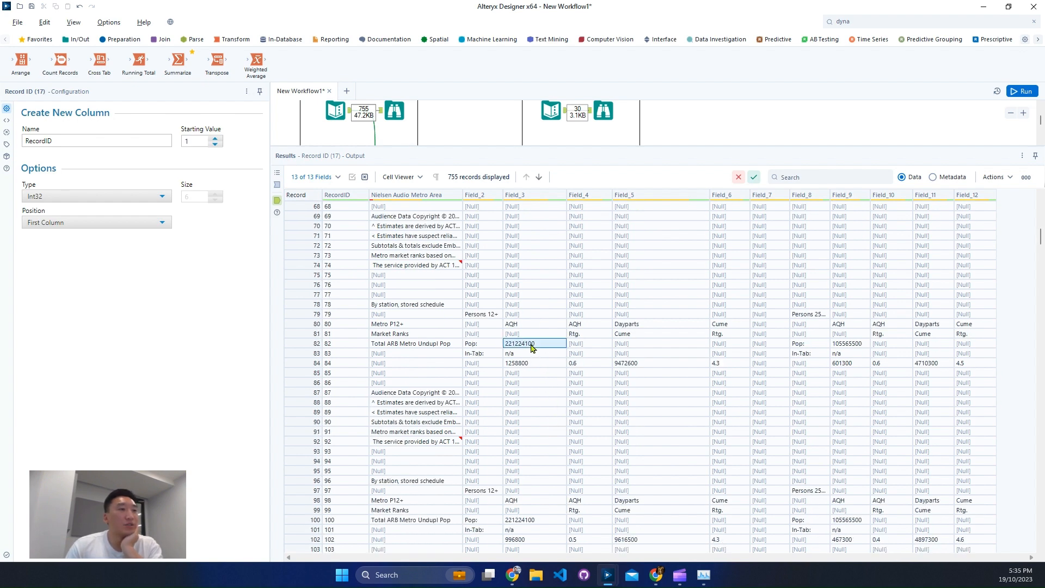
{"action": "left_click", "coordinate": [541, 521]}
{"action": "scroll", "coordinate": [543, 520], "scroll_direction": "down", "scroll_amount": 3}
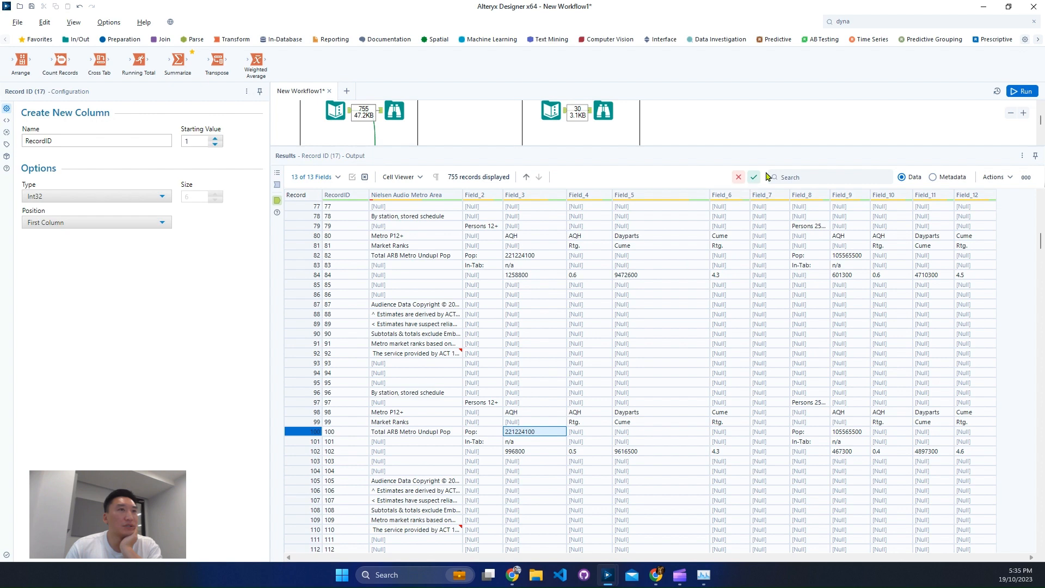
Reduce the height of the Results window to bring the chain of Join, Filter and Sort tools back into view
{"action": "scroll", "coordinate": [767, 115], "scroll_direction": "down", "scroll_amount": 3}
{"action": "left_click_drag", "start_coordinate": [676, 146], "coordinate": [658, 275]}
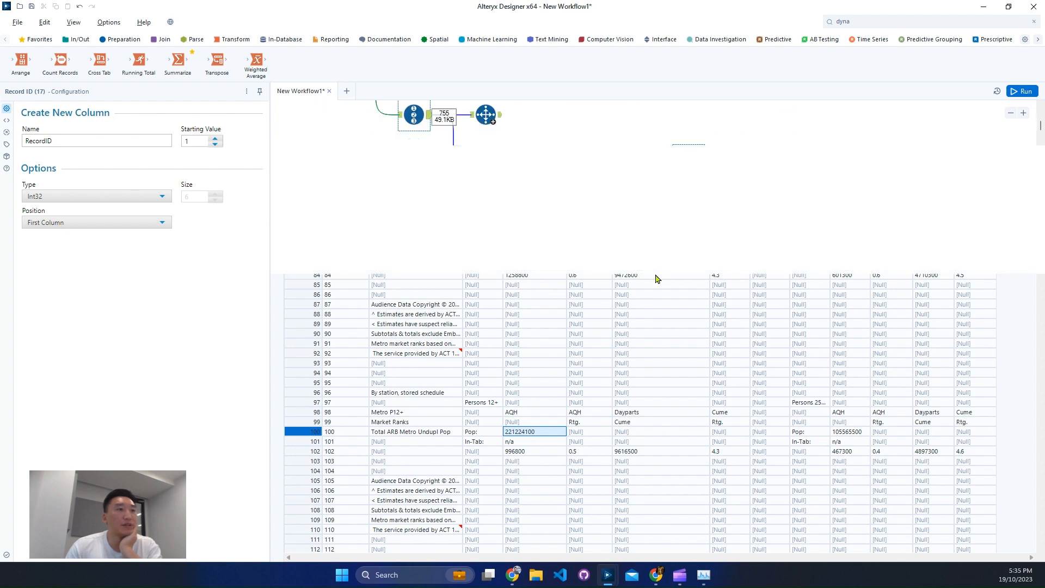
{"action": "scroll", "coordinate": [626, 256], "scroll_direction": "up", "scroll_amount": 2}
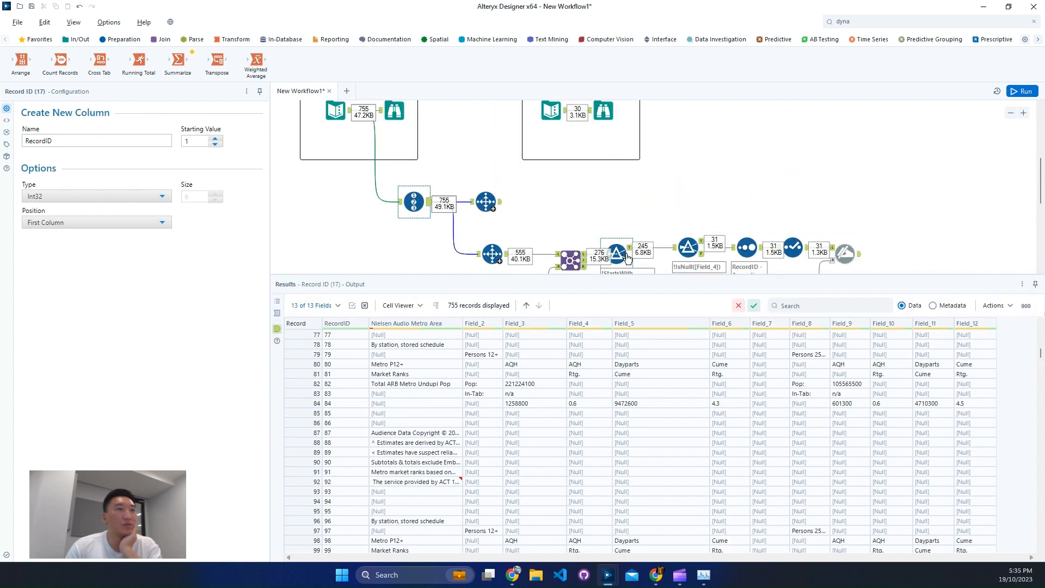
Compare the true outputs of the two Filter tools and highlight the record with RecordID 66 in the !IsNull([Field_4]) filter's output
{"action": "left_click", "coordinate": [630, 250]}
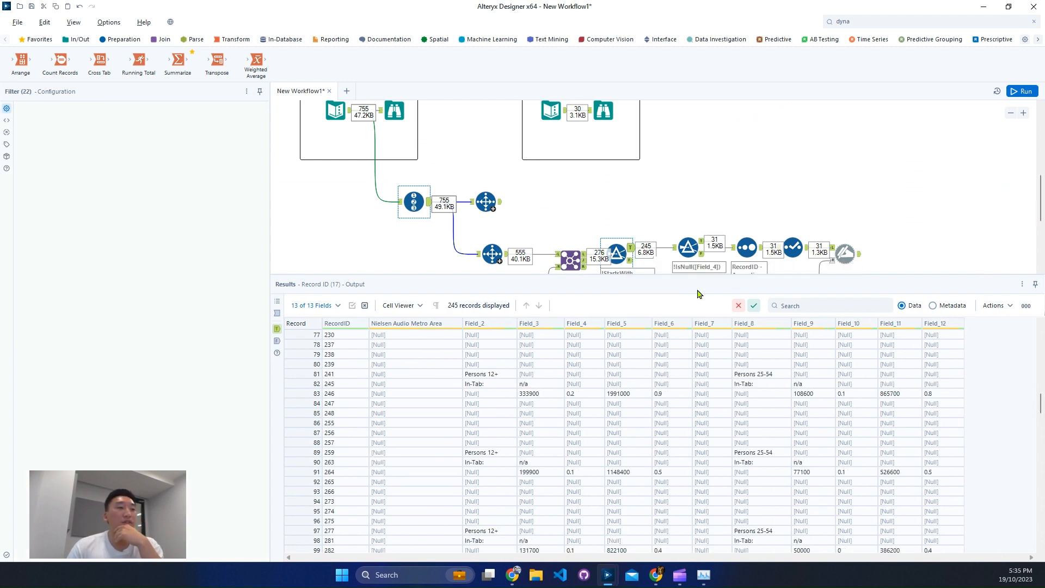
{"action": "scroll", "coordinate": [702, 185], "scroll_direction": "down", "scroll_amount": 2}
{"action": "left_click", "coordinate": [702, 182]}
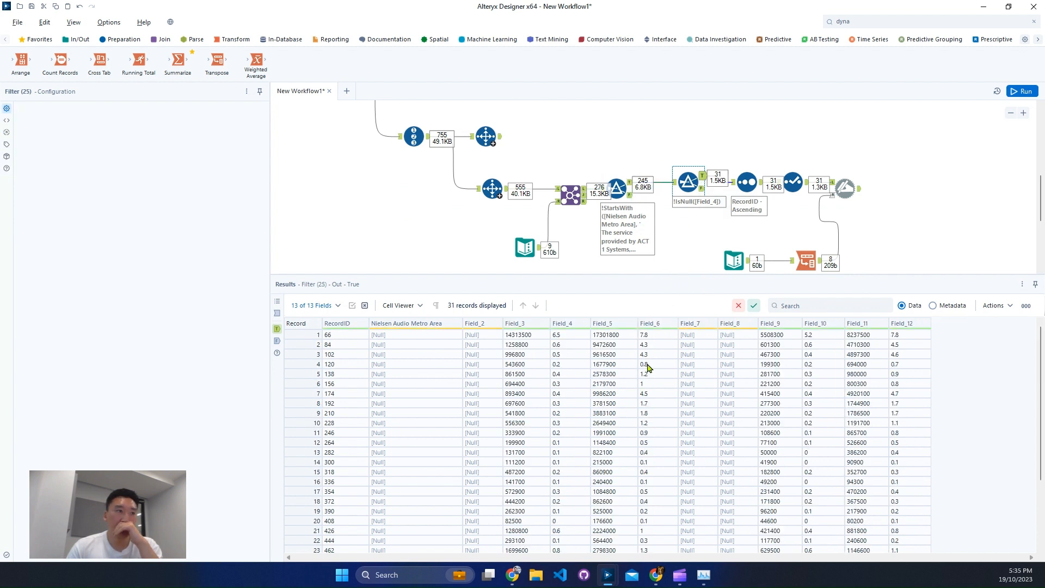
{"action": "left_click", "coordinate": [316, 336]}
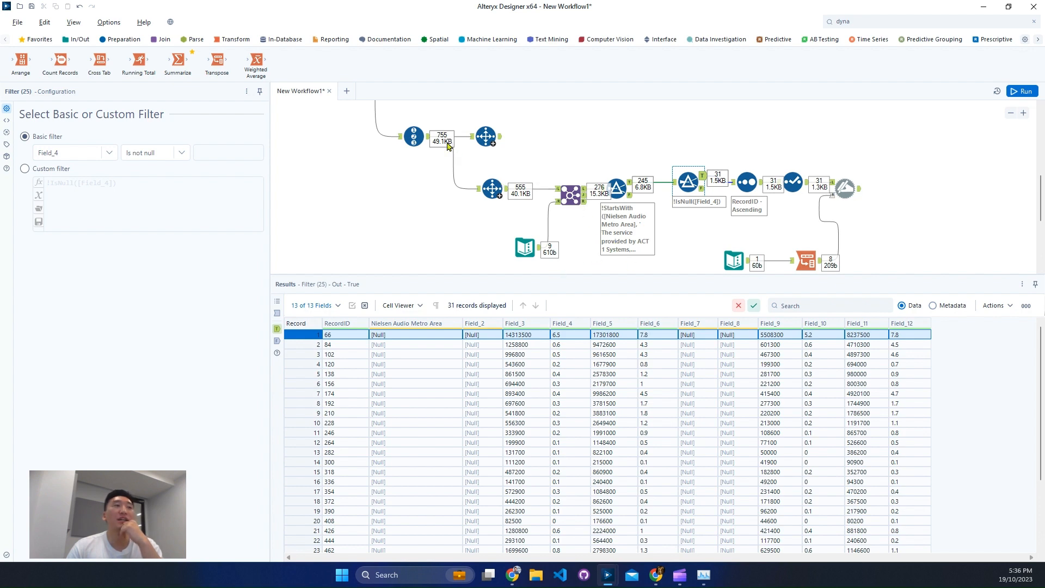
Examine the Record ID tool's output around records 60–84 to relate the population rows to the statistics rows below them
{"action": "left_click", "coordinate": [428, 139]}
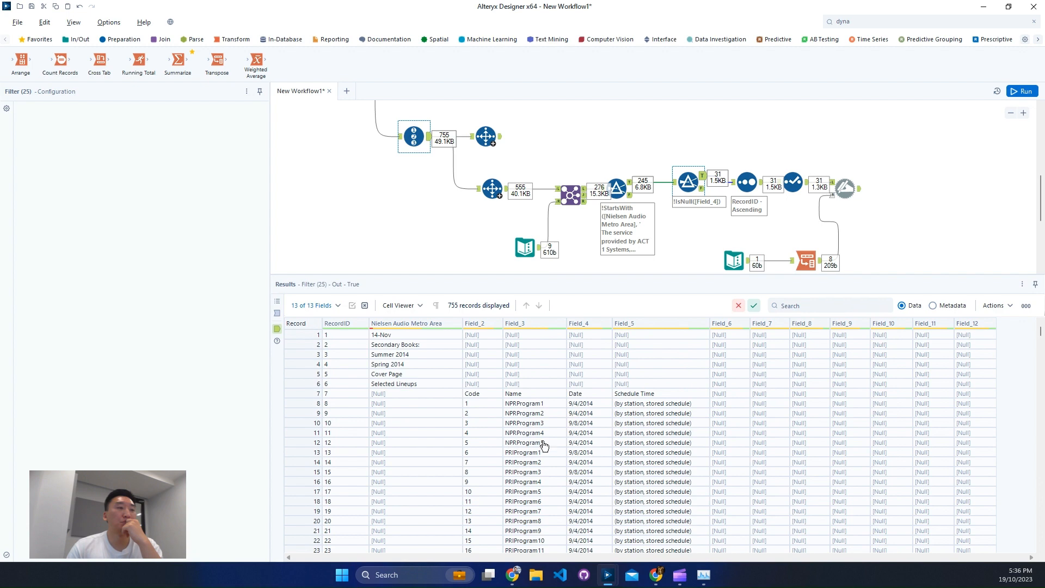
{"action": "scroll", "coordinate": [551, 440], "scroll_direction": "down", "scroll_amount": 12}
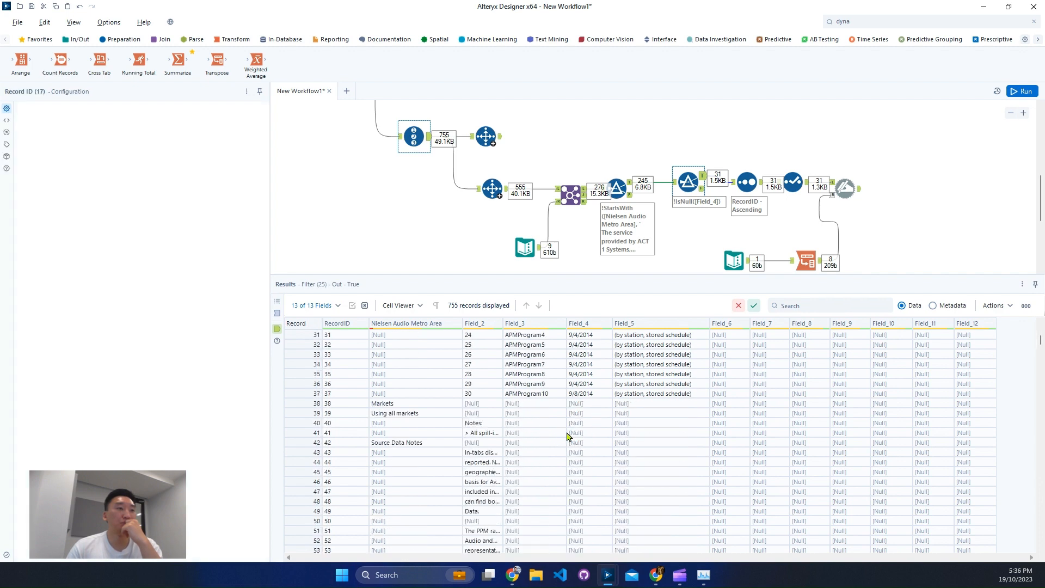
{"action": "scroll", "coordinate": [567, 435], "scroll_direction": "down", "scroll_amount": 7}
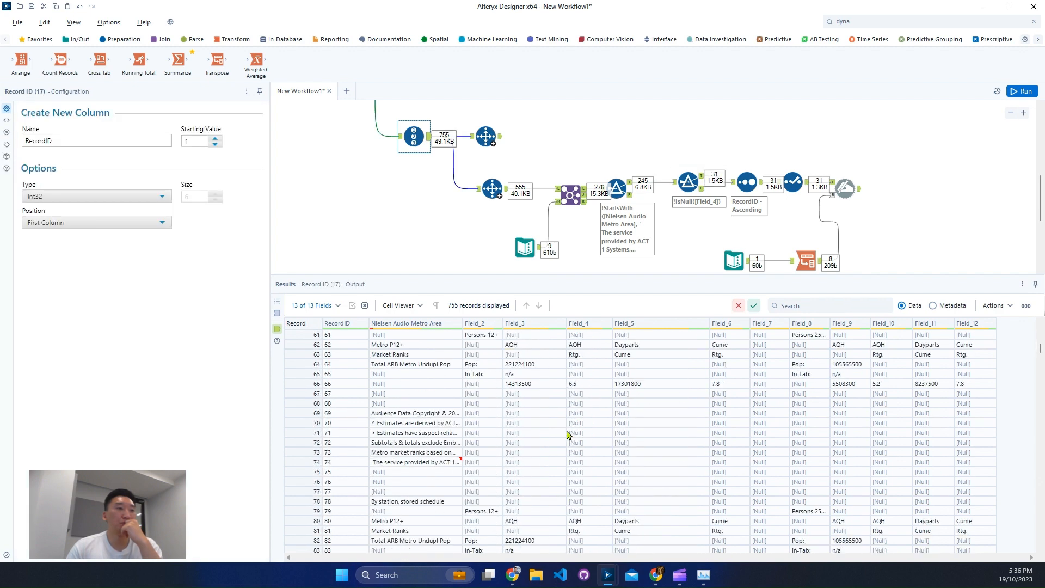
{"action": "scroll", "coordinate": [544, 419], "scroll_direction": "down", "scroll_amount": 3}
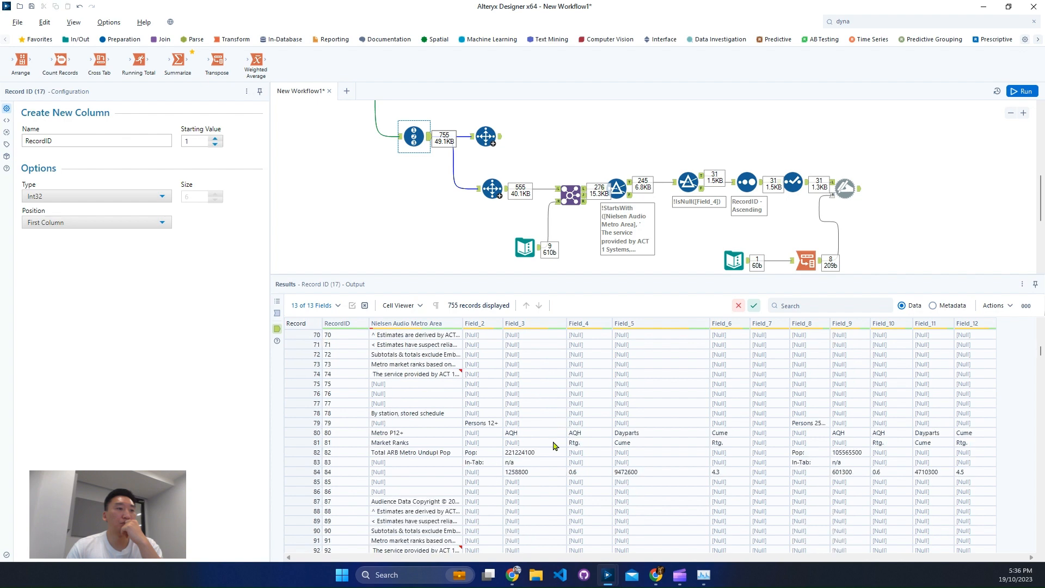
{"action": "left_click", "coordinate": [536, 472]}
{"action": "scroll", "coordinate": [541, 467], "scroll_direction": "up", "scroll_amount": 2}
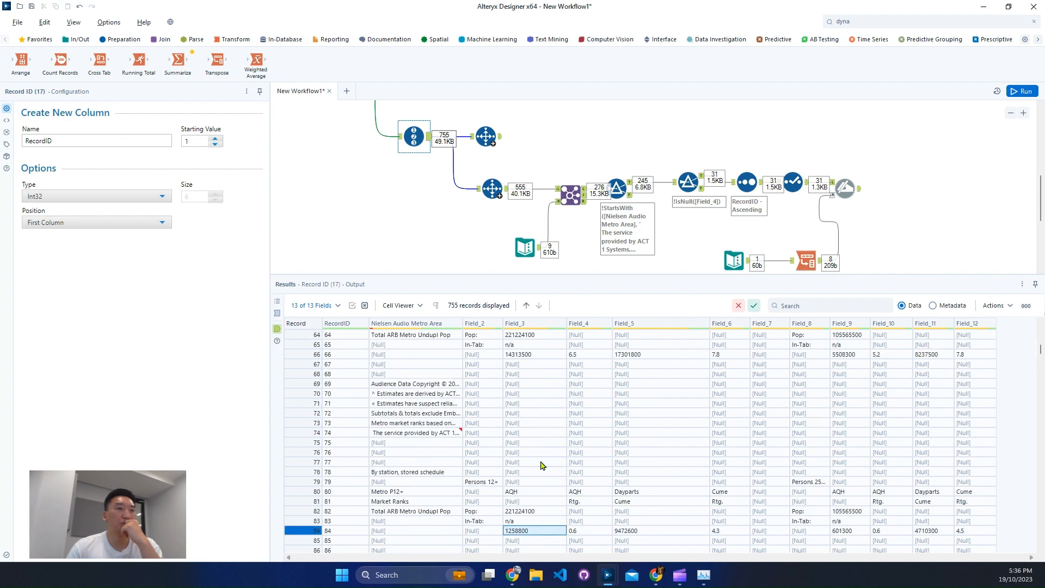
{"action": "scroll", "coordinate": [542, 466], "scroll_direction": "up", "scroll_amount": 4}
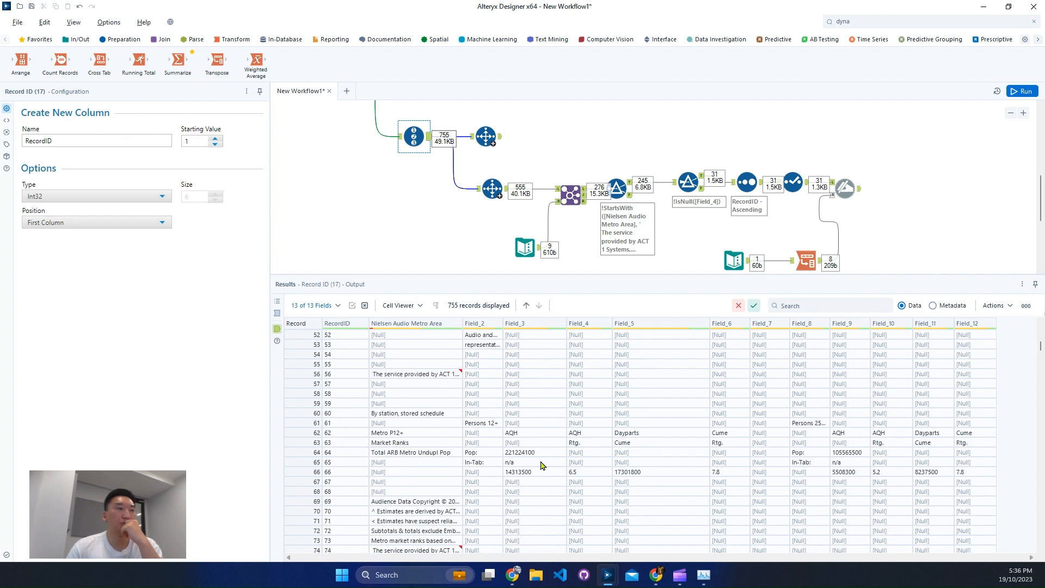
{"action": "scroll", "coordinate": [542, 465], "scroll_direction": "up", "scroll_amount": 1}
Widen the Nielsen Audio Metro Area column and read through the repeating station blocks down to about record 134
{"action": "left_click_drag", "start_coordinate": [463, 323], "coordinate": [598, 325]}
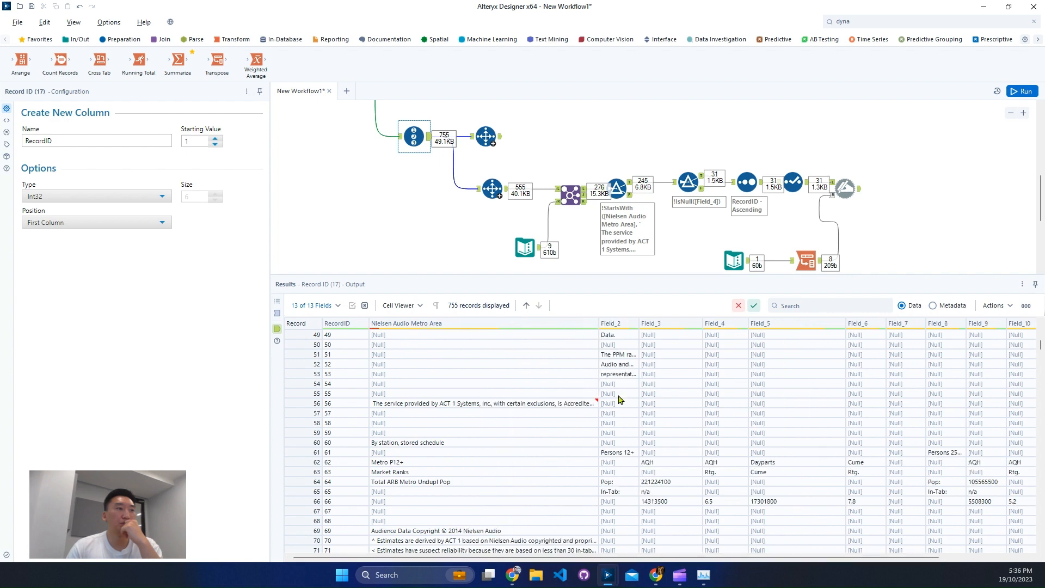
{"action": "scroll", "coordinate": [577, 468], "scroll_direction": "down", "scroll_amount": 9}
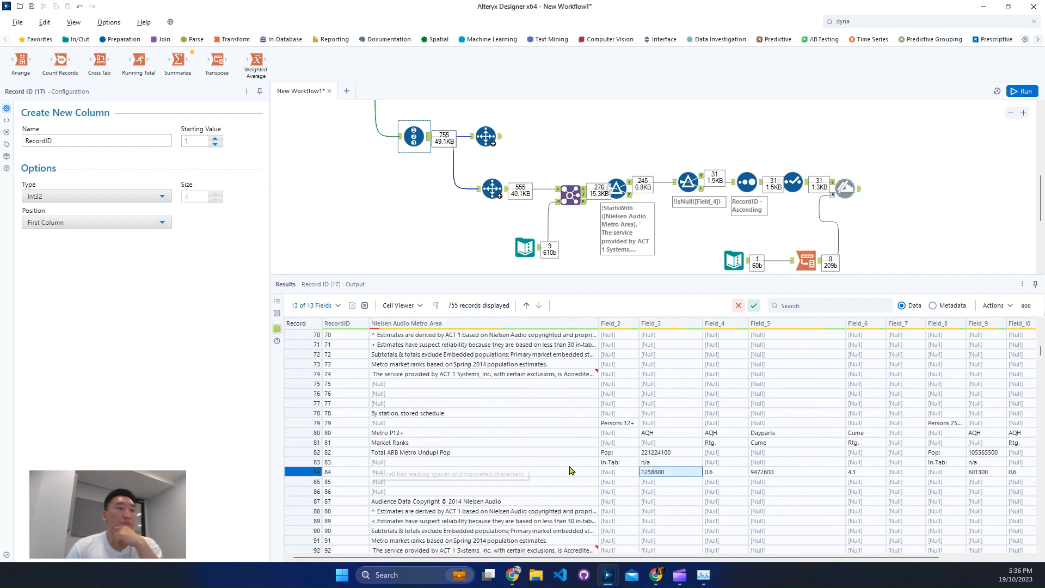
{"action": "scroll", "coordinate": [572, 467], "scroll_direction": "down", "scroll_amount": 9}
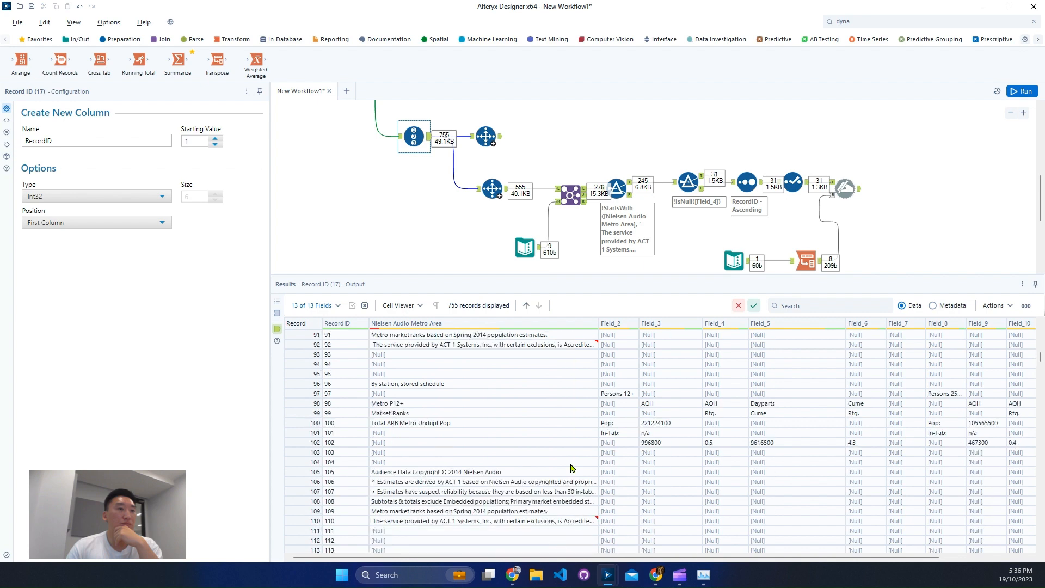
{"action": "scroll", "coordinate": [571, 468], "scroll_direction": "down", "scroll_amount": 7}
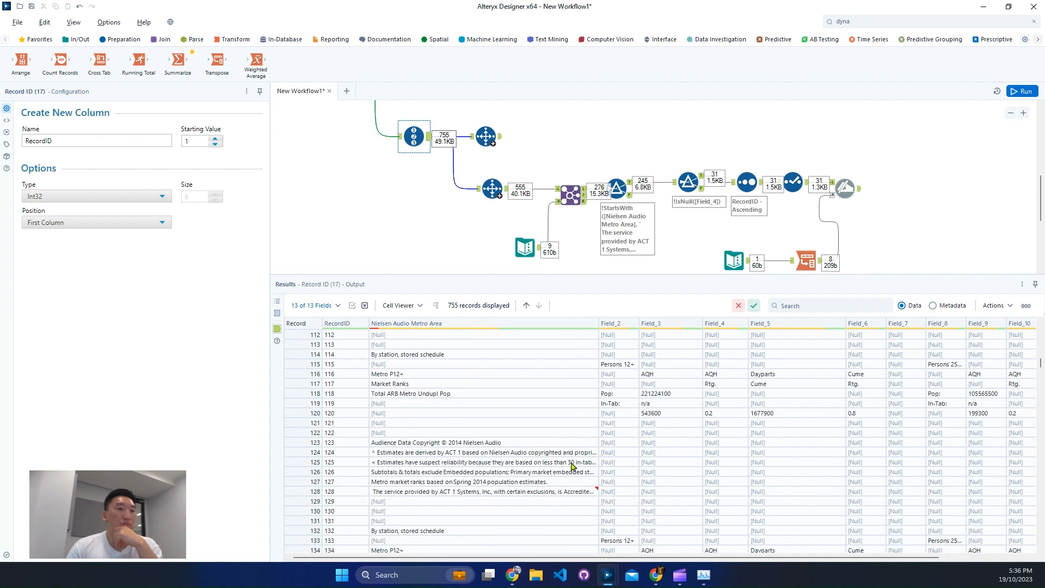
{"action": "scroll", "coordinate": [572, 467], "scroll_direction": "up", "scroll_amount": 4}
Narrow the Configuration window and review the Dynamic Rename output, checking the AQHP12+Rating and P12+ConsumRtg columns against the first record
{"action": "left_click_drag", "start_coordinate": [270, 255], "coordinate": [145, 255]}
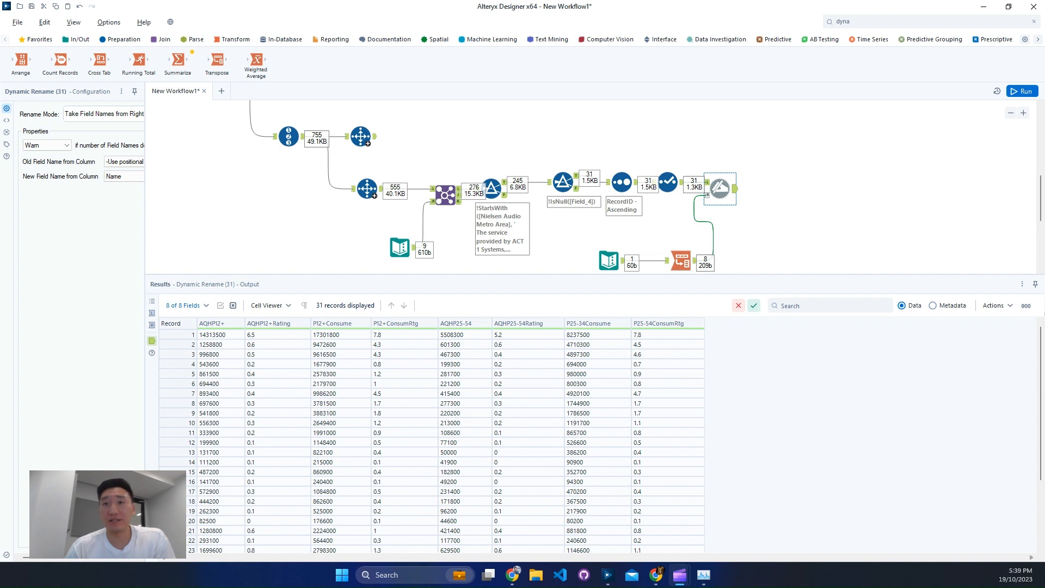
{"action": "left_click", "coordinate": [183, 331]}
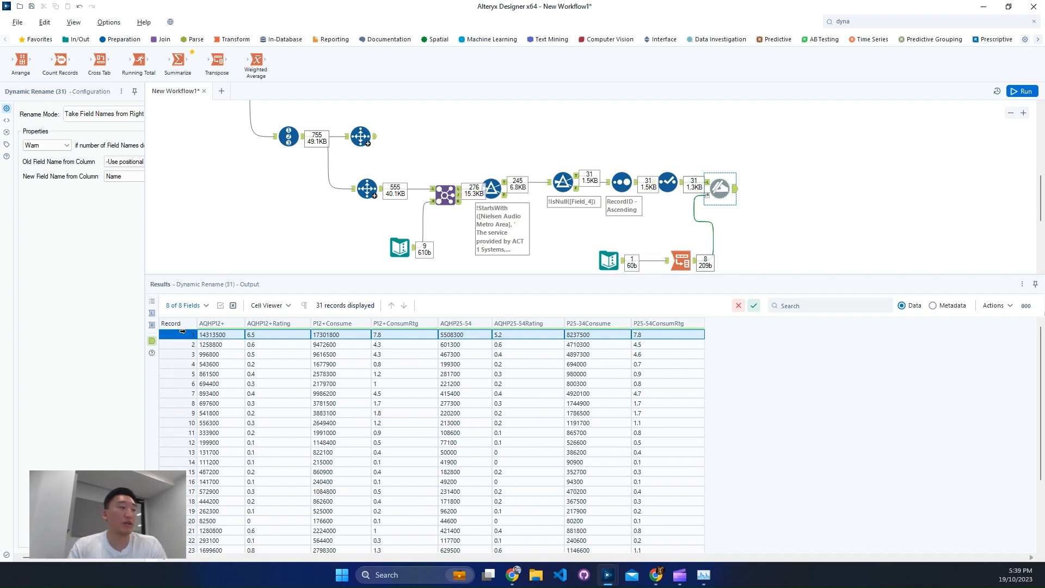
{"action": "scroll", "coordinate": [298, 403], "scroll_direction": "down", "scroll_amount": 3}
{"action": "scroll", "coordinate": [298, 402], "scroll_direction": "up", "scroll_amount": 3}
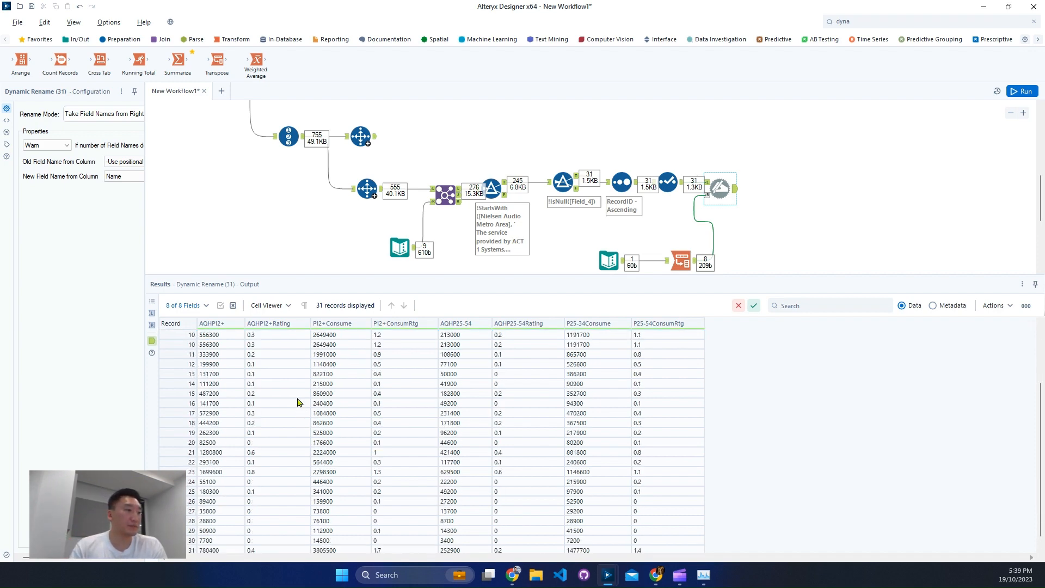
{"action": "left_click_drag", "start_coordinate": [269, 337], "coordinate": [274, 417]}
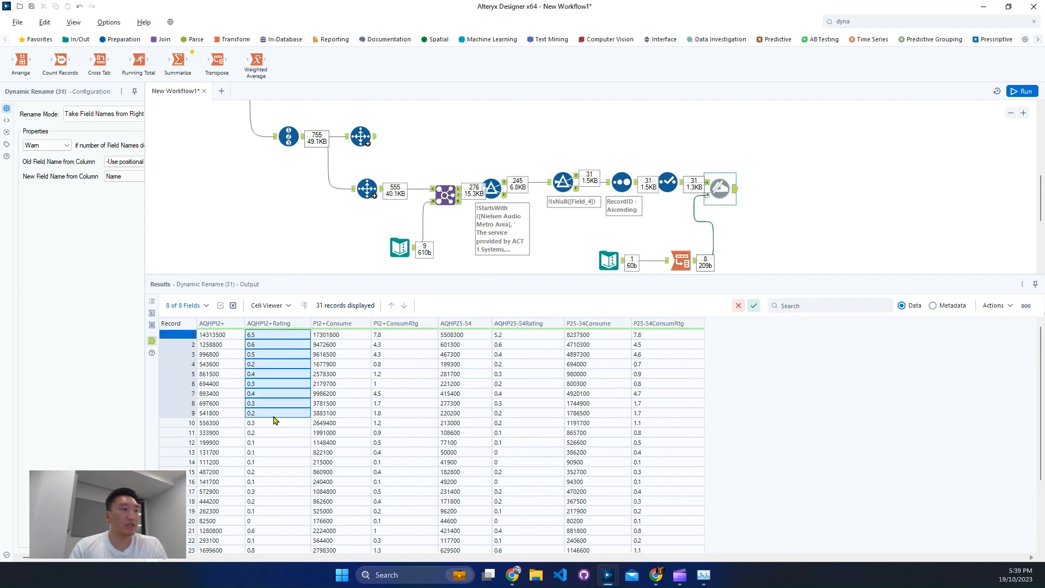
{"action": "left_click_drag", "start_coordinate": [406, 335], "coordinate": [414, 395]}
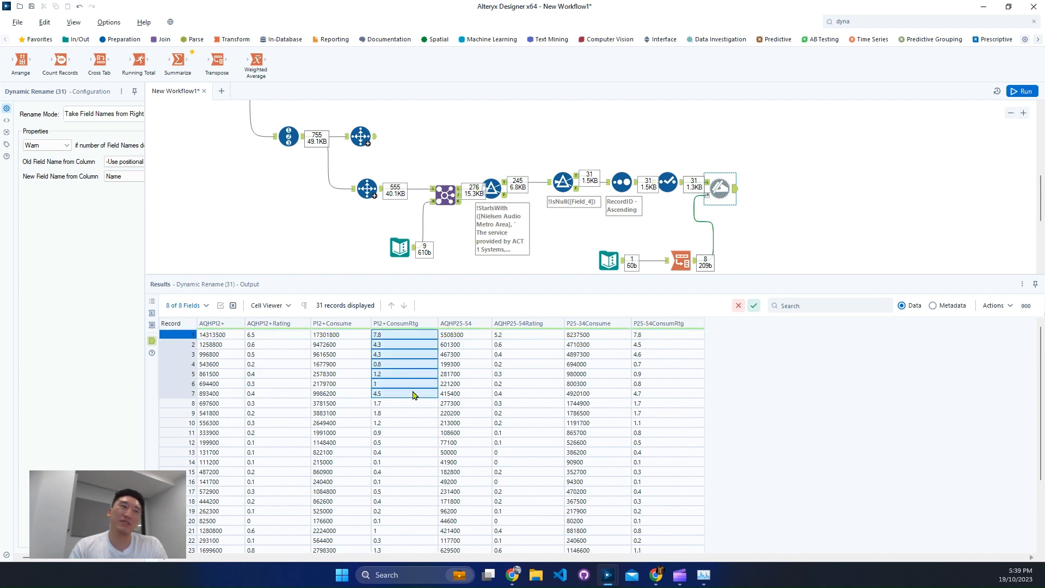
{"action": "left_click", "coordinate": [293, 337]}
{"action": "left_click", "coordinate": [219, 336]}
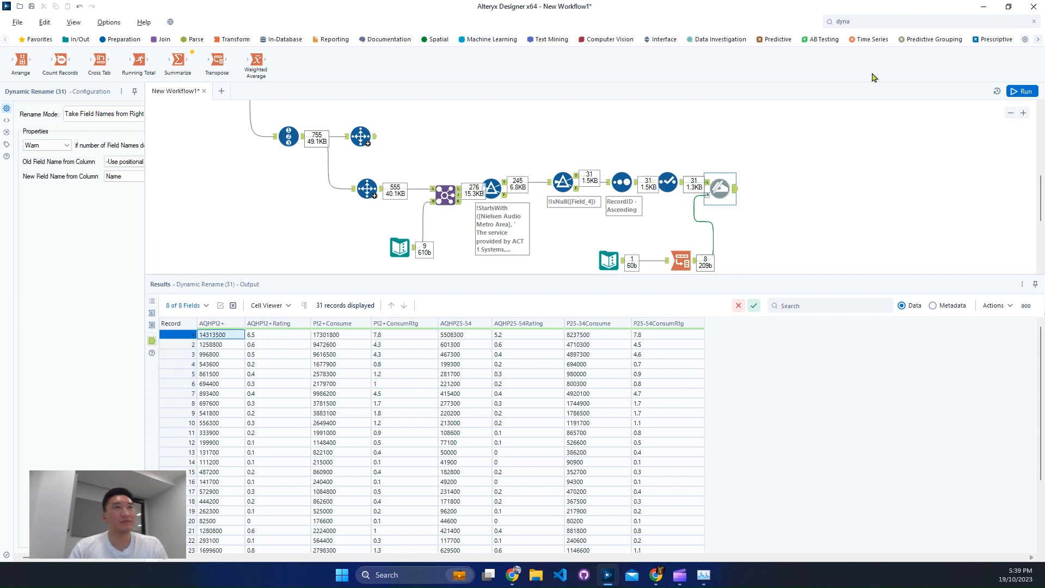
{"action": "left_click", "coordinate": [925, 22]}
{"action": "type", "text": "sam"}
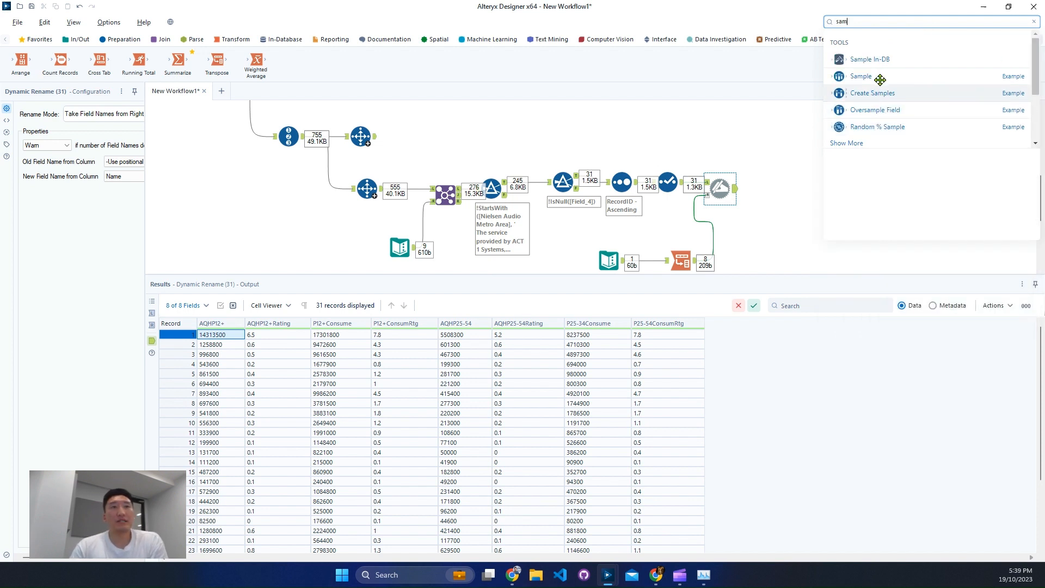
{"action": "left_click_drag", "start_coordinate": [877, 76], "coordinate": [772, 186]}
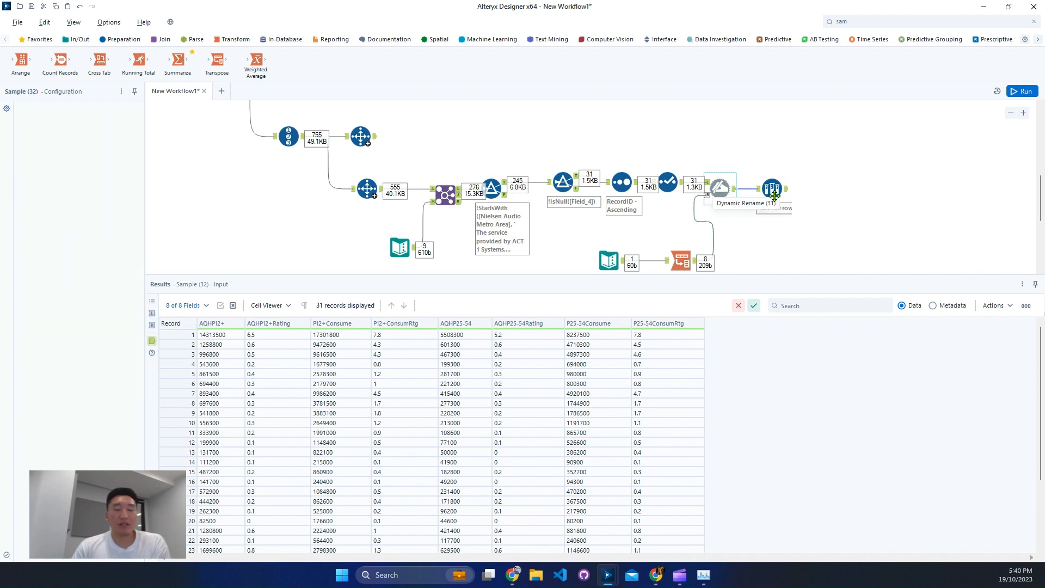
{"action": "left_click_drag", "start_coordinate": [719, 188], "coordinate": [743, 184]}
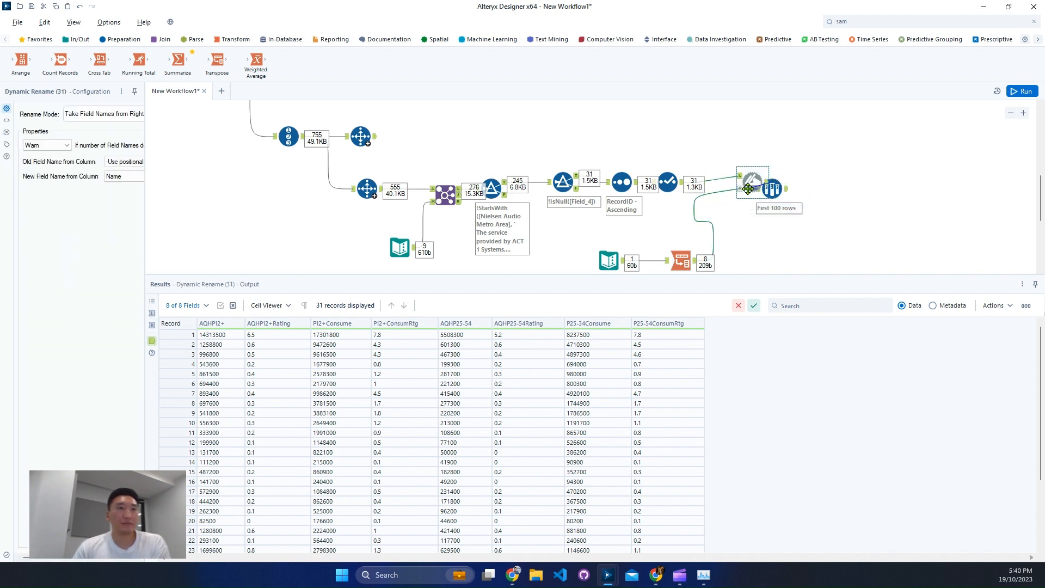
{"action": "left_click", "coordinate": [778, 192]}
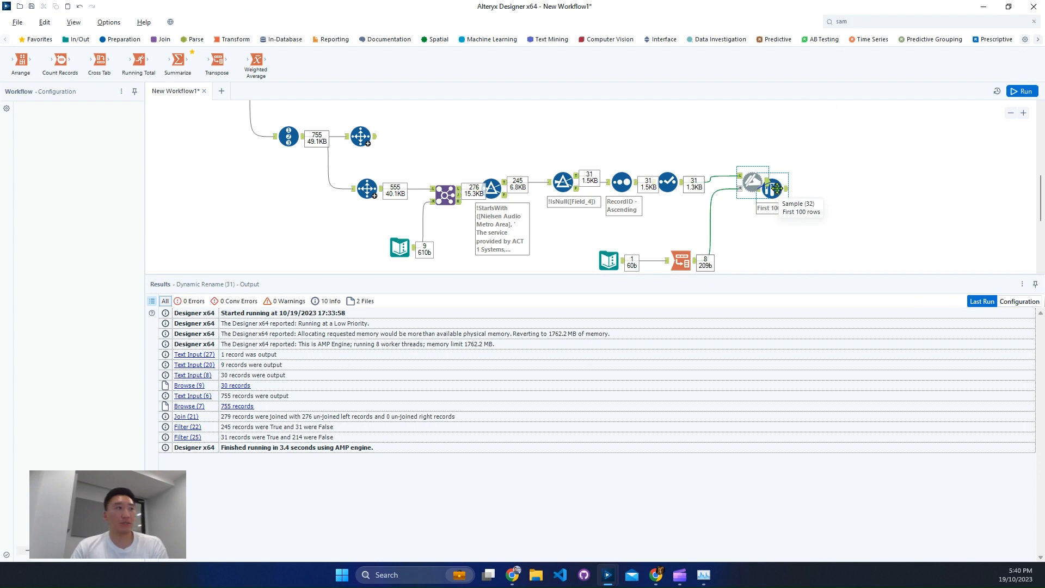
{"action": "key", "text": "ctrl+z"}
Add a new Text Input tool to the canvas just above the Transpose tool
{"action": "left_click", "coordinate": [883, 21]}
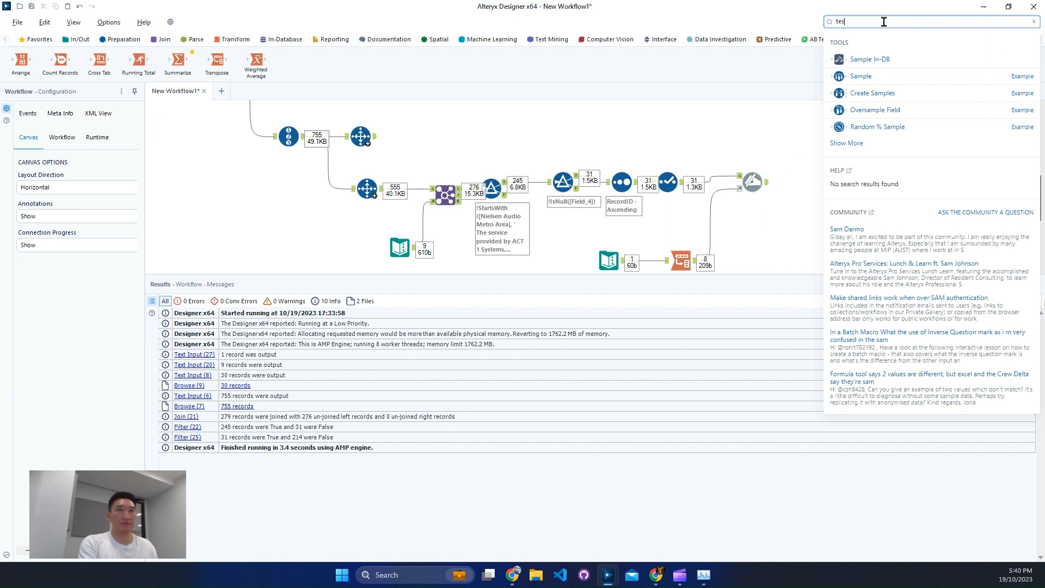
{"action": "type", "text": "tes"}
{"action": "key", "text": "BackSpace"}
{"action": "type", "text": "xt"}
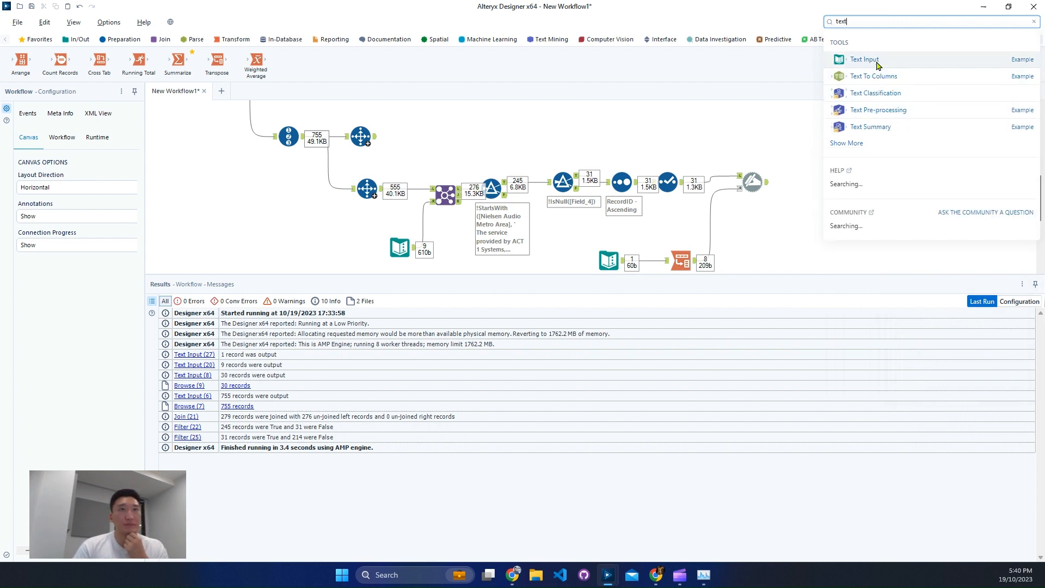
{"action": "left_click_drag", "start_coordinate": [865, 59], "coordinate": [677, 227]}
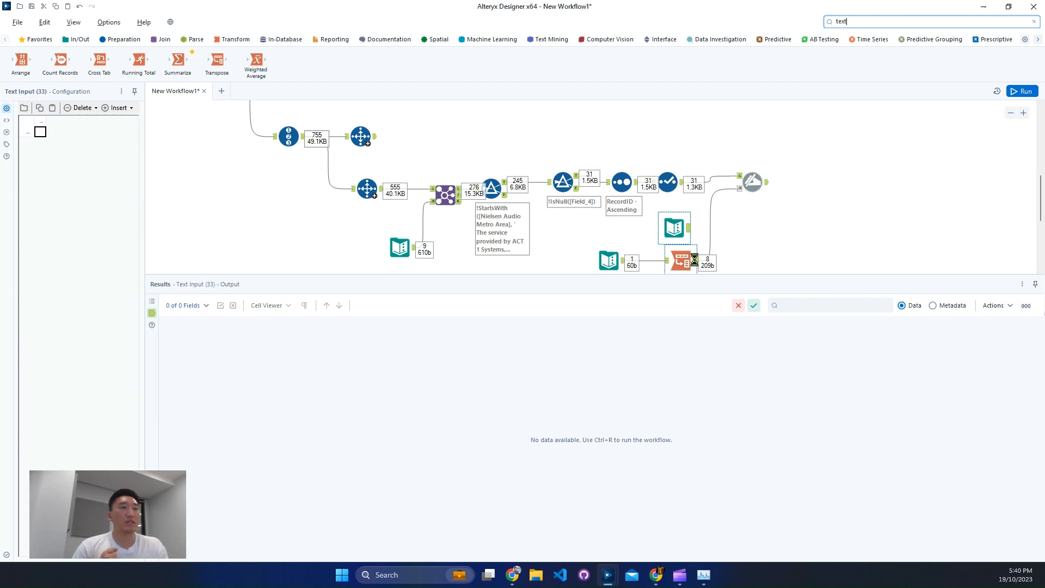
Copy the AQHP12+ name and value cells with their headers from the Transpose output, accepting possible string truncation
{"action": "left_click", "coordinate": [691, 263]}
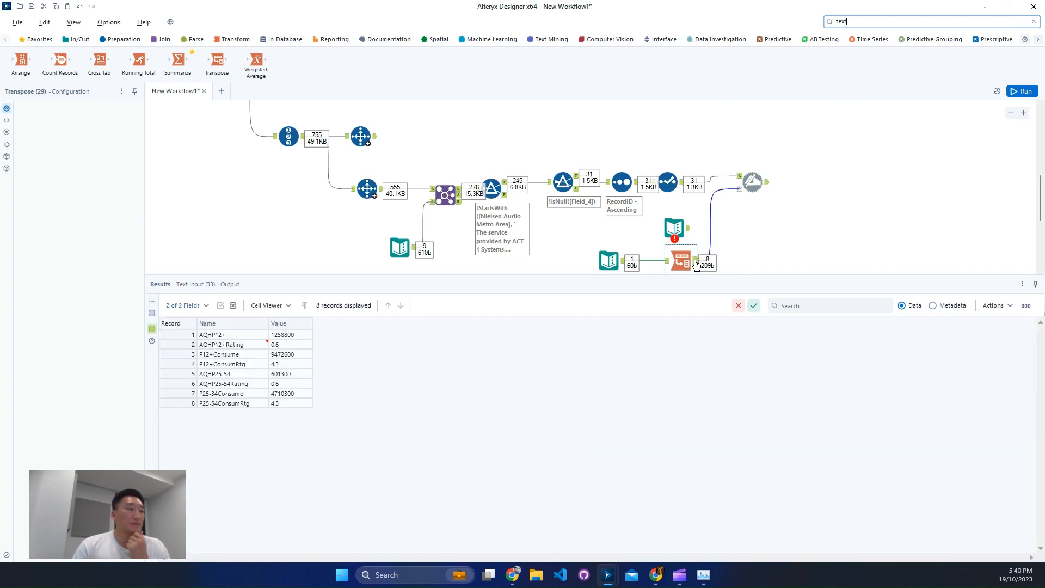
{"action": "left_click", "coordinate": [265, 335]}
{"action": "left_click", "coordinate": [284, 335], "text": "shift"}
{"action": "right_click", "coordinate": [286, 337]}
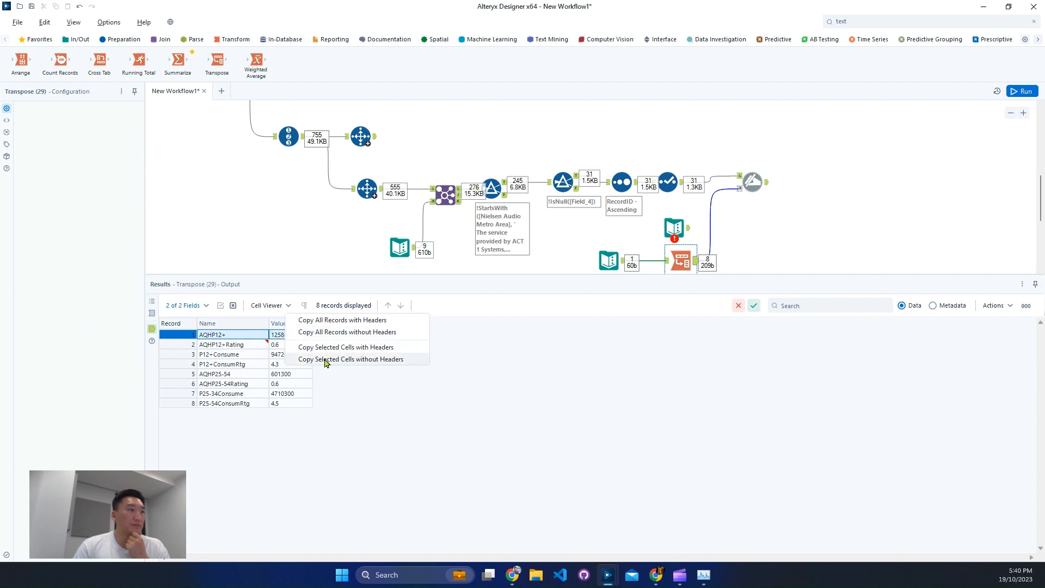
{"action": "left_click", "coordinate": [329, 358]}
{"action": "left_click", "coordinate": [590, 323]}
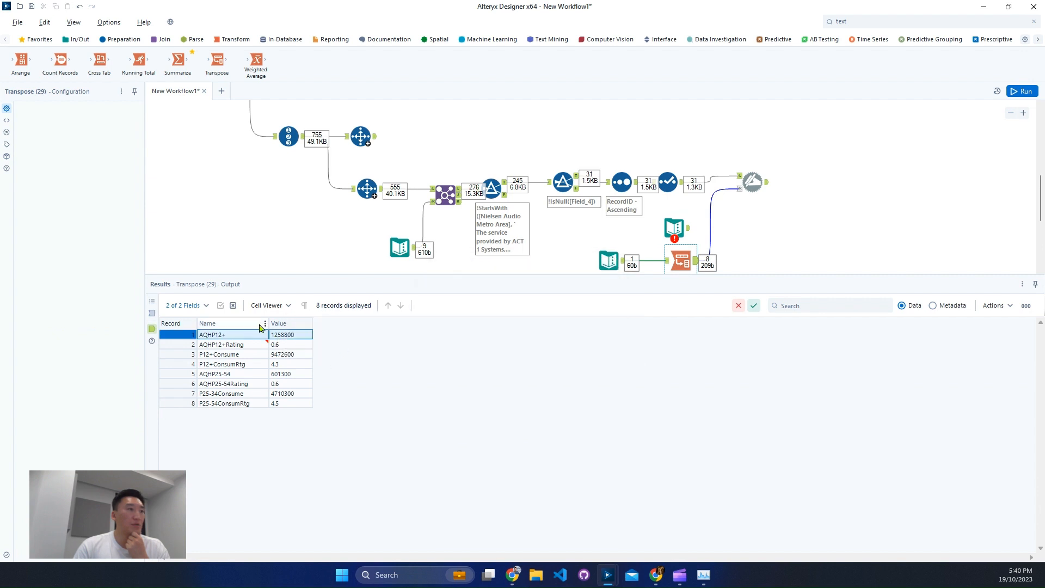
{"action": "right_click", "coordinate": [242, 338]}
{"action": "left_click", "coordinate": [293, 347]}
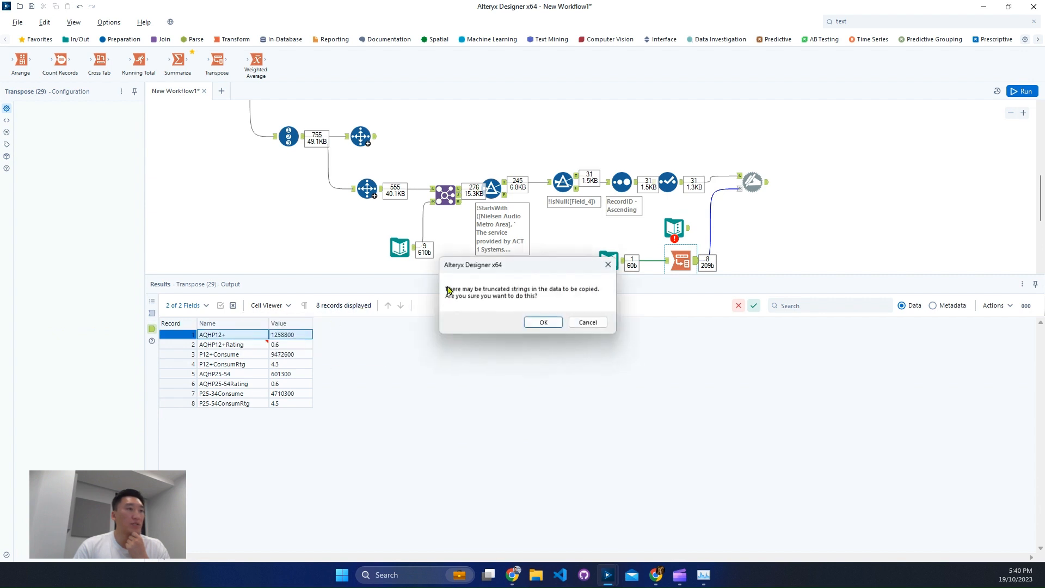
{"action": "left_click", "coordinate": [544, 323]}
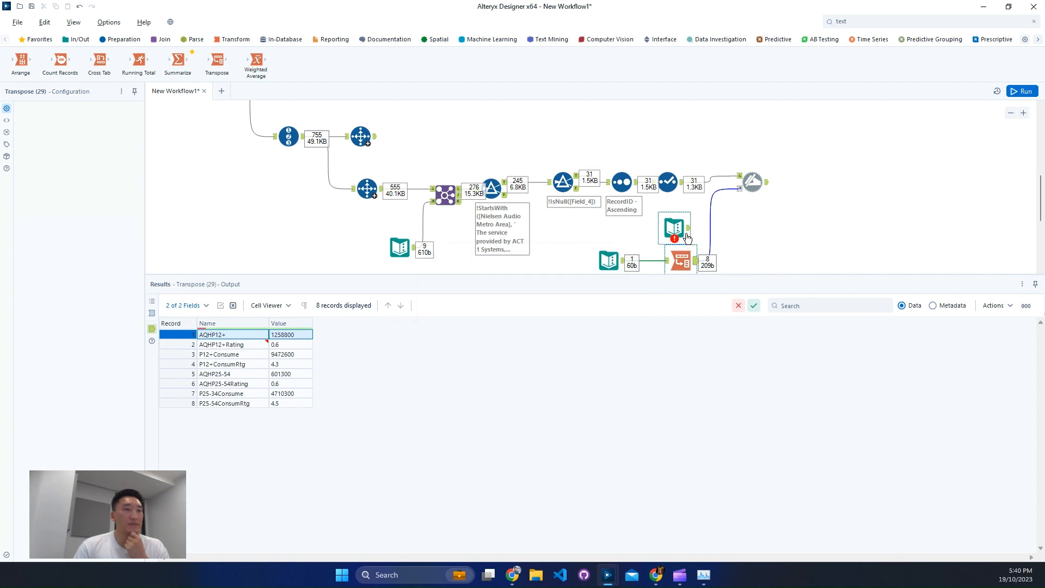
Paste the copied cells into the new Text Input and overwrite the row with Name RecordID and Value 0
{"action": "left_click", "coordinate": [608, 260]}
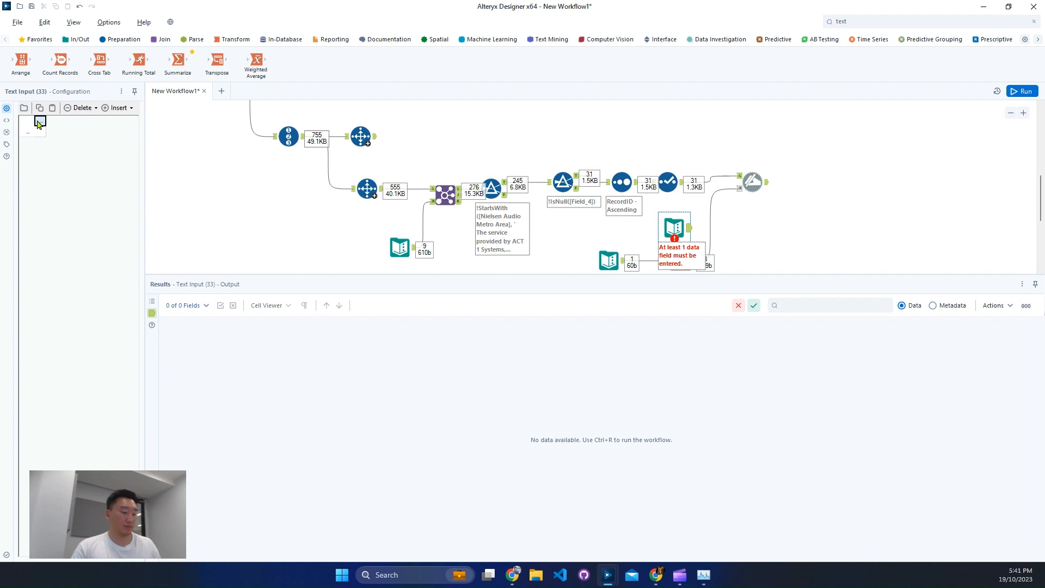
{"action": "left_click", "coordinate": [52, 107]}
{"action": "left_click", "coordinate": [54, 136]}
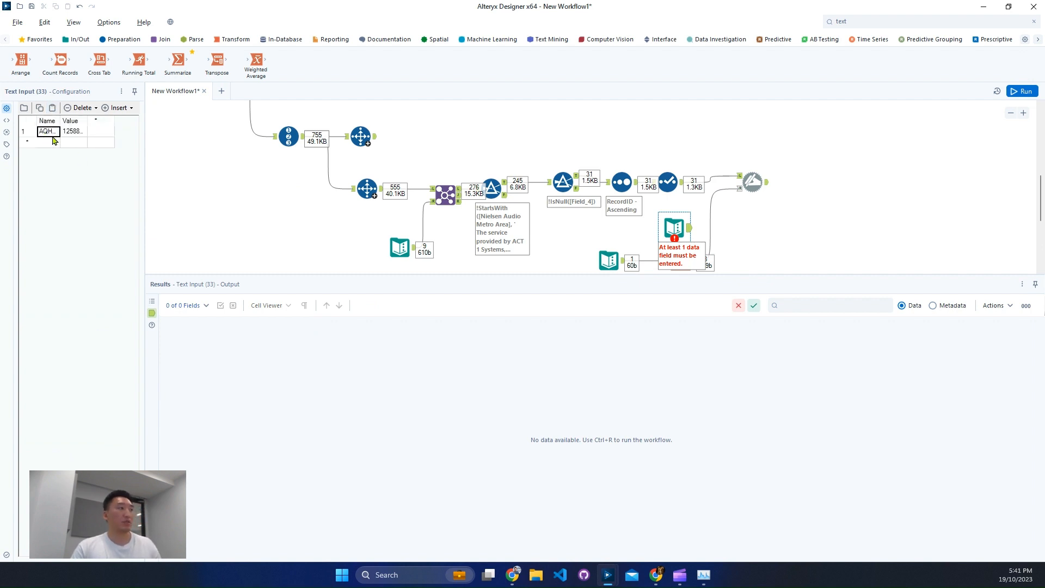
{"action": "type", "text": "R"}
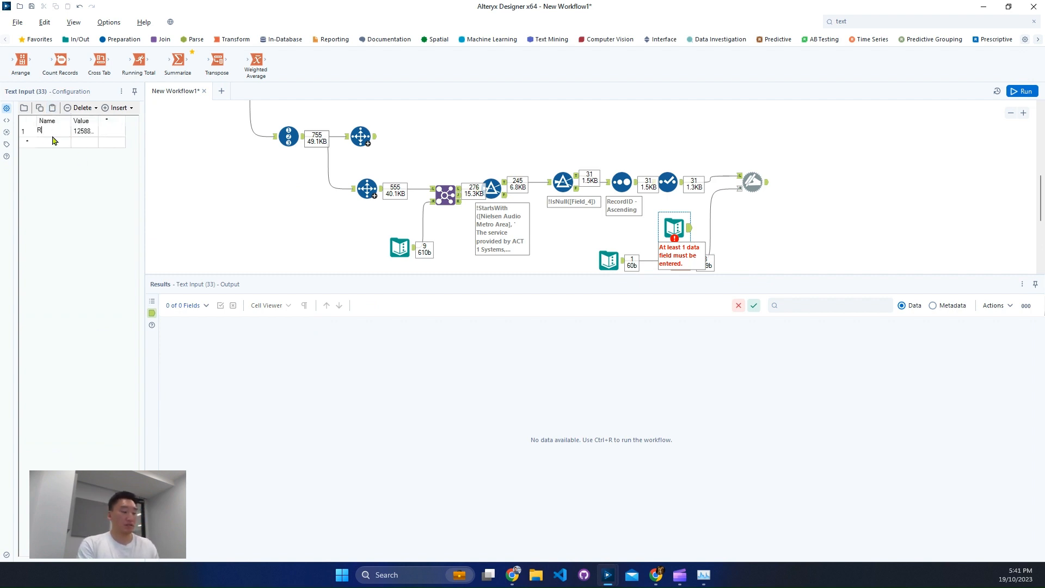
{"action": "type", "text": "ecordID"}
{"action": "key", "text": "Tab"}
{"action": "type", "text": "0"}
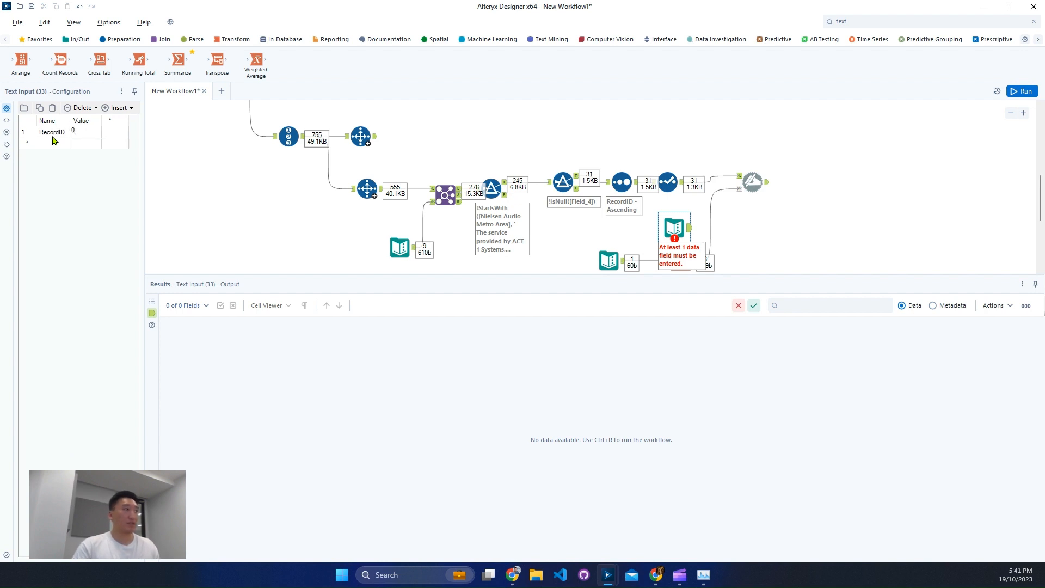
Insert a Union between the Transpose and Dynamic Rename tools, connect the RecordID Text Input to it, and put that input first in the output order
{"action": "left_click", "coordinate": [163, 39]}
{"action": "left_click_drag", "start_coordinate": [256, 61], "coordinate": [719, 228]}
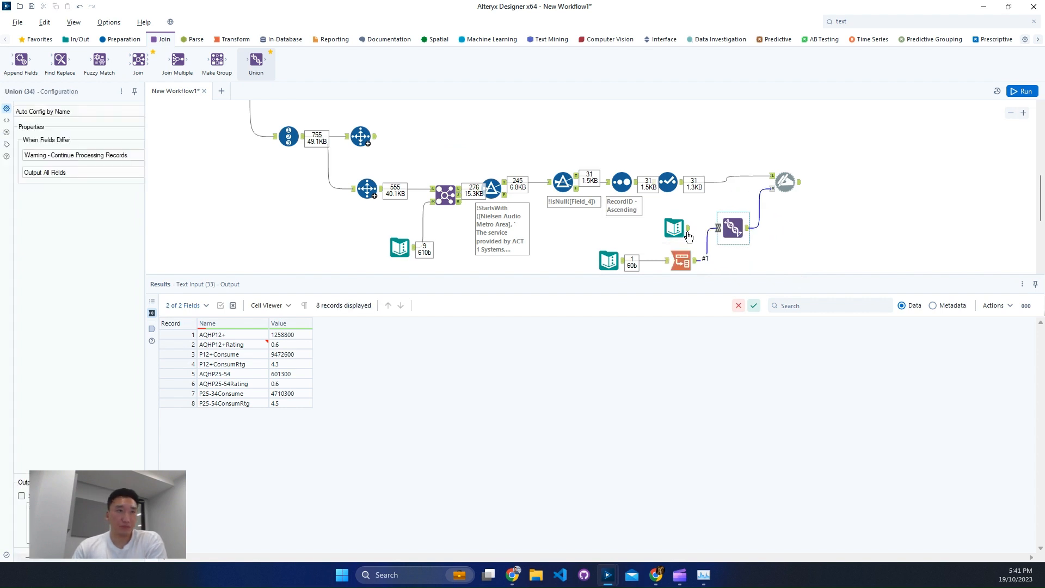
{"action": "left_click", "coordinate": [719, 229]}
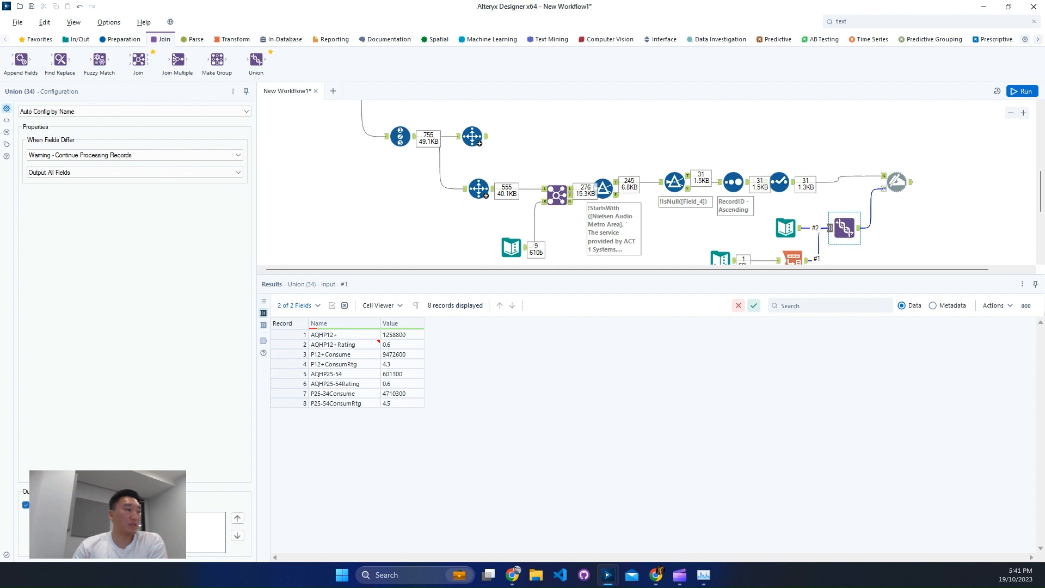
{"action": "left_click", "coordinate": [237, 518]}
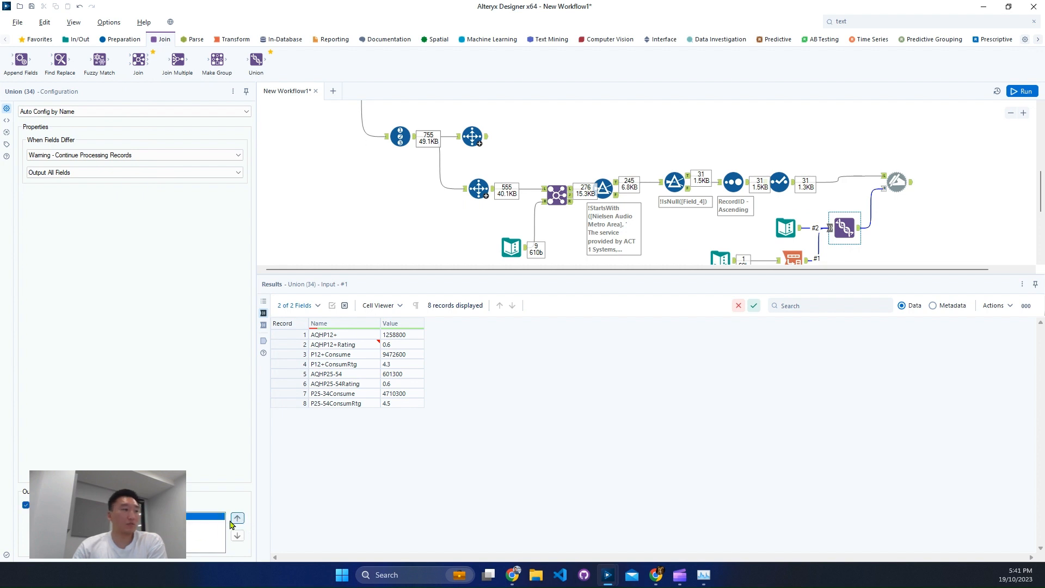
Include RecordID in the Select tool feeding the Dynamic Rename, then run the workflow and check the renamed output's RecordID column
{"action": "left_click", "coordinate": [783, 185]}
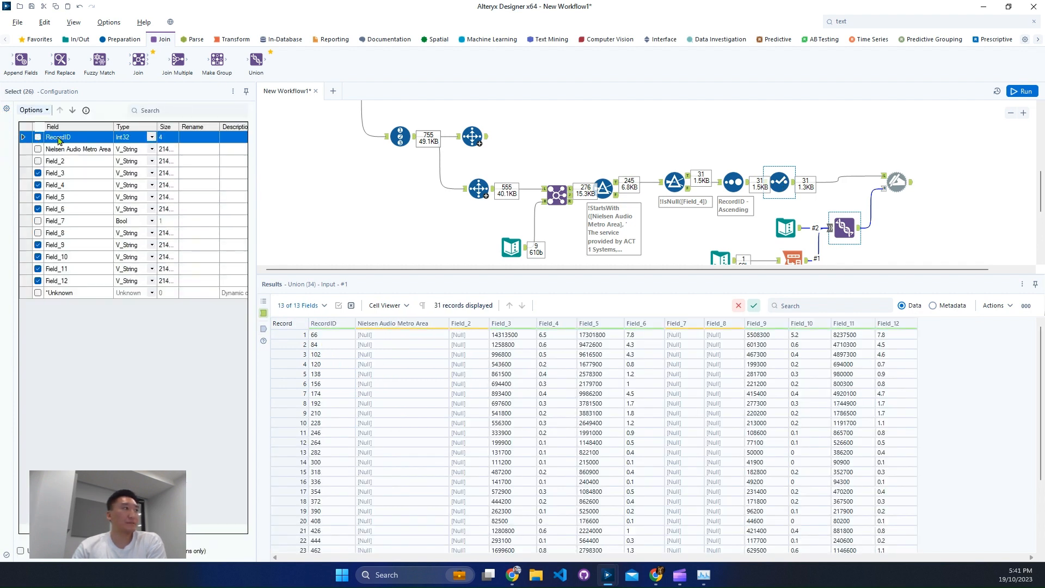
{"action": "left_click", "coordinate": [39, 137]}
{"action": "left_click", "coordinate": [1030, 93]}
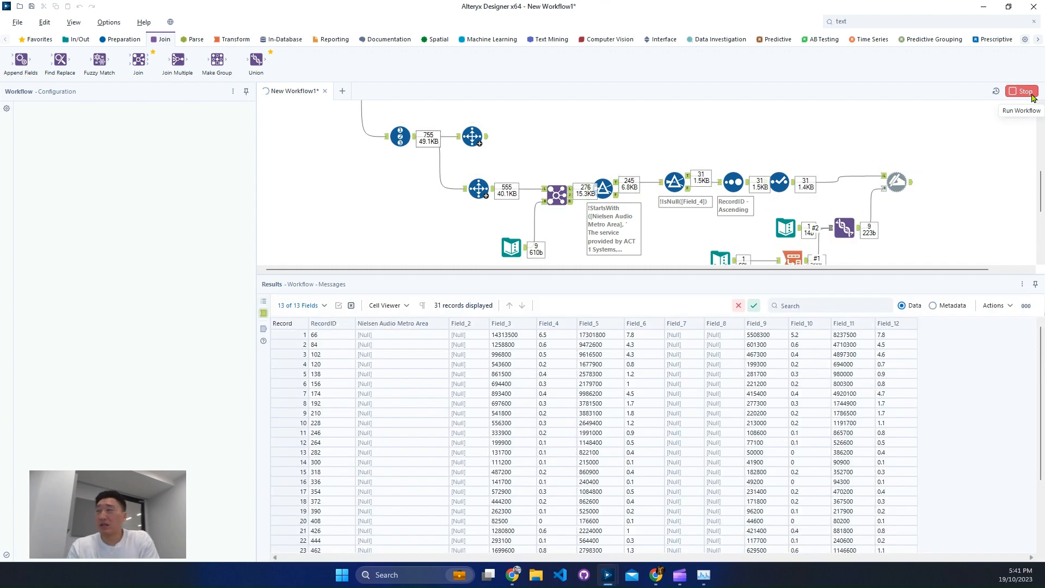
{"action": "left_click", "coordinate": [911, 188]}
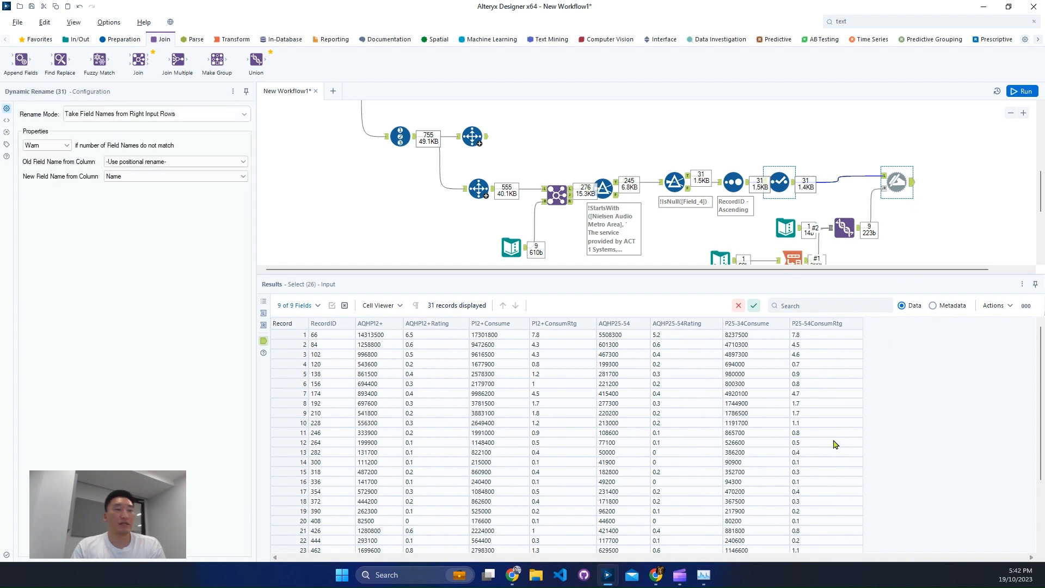
{"action": "left_click", "coordinate": [296, 334]}
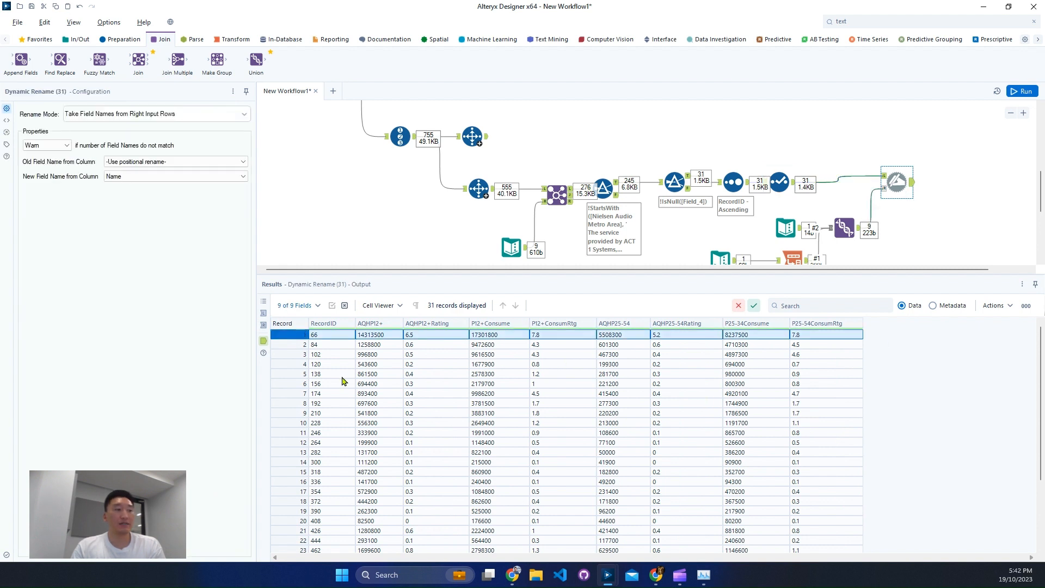
{"action": "left_click_drag", "start_coordinate": [338, 356], "coordinate": [334, 499]}
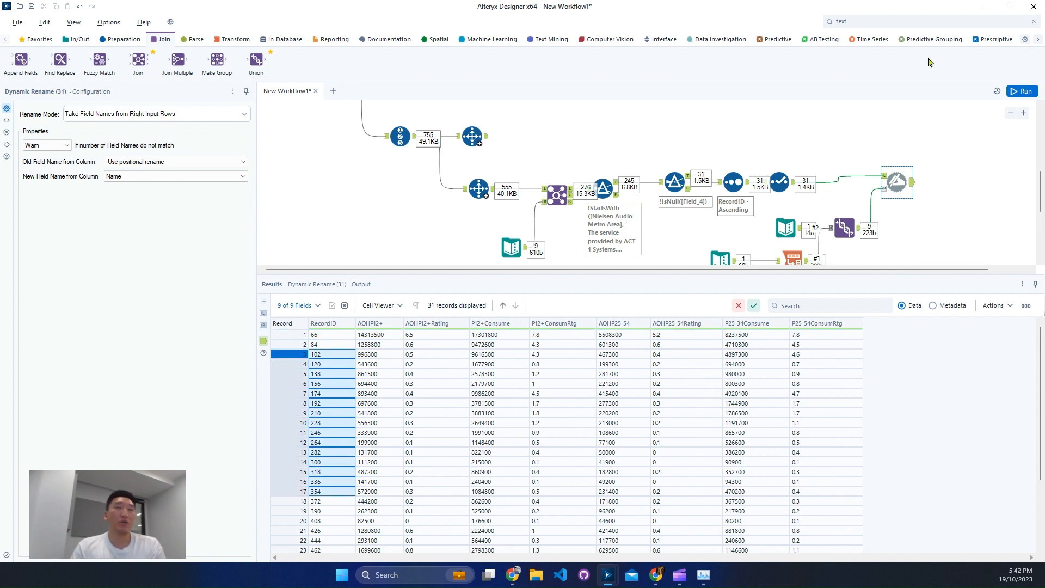
Find the Sample tool and connect it after the Dynamic Rename that outputs the statistics fields
{"action": "left_click", "coordinate": [933, 24]}
{"action": "type", "text": "fi"}
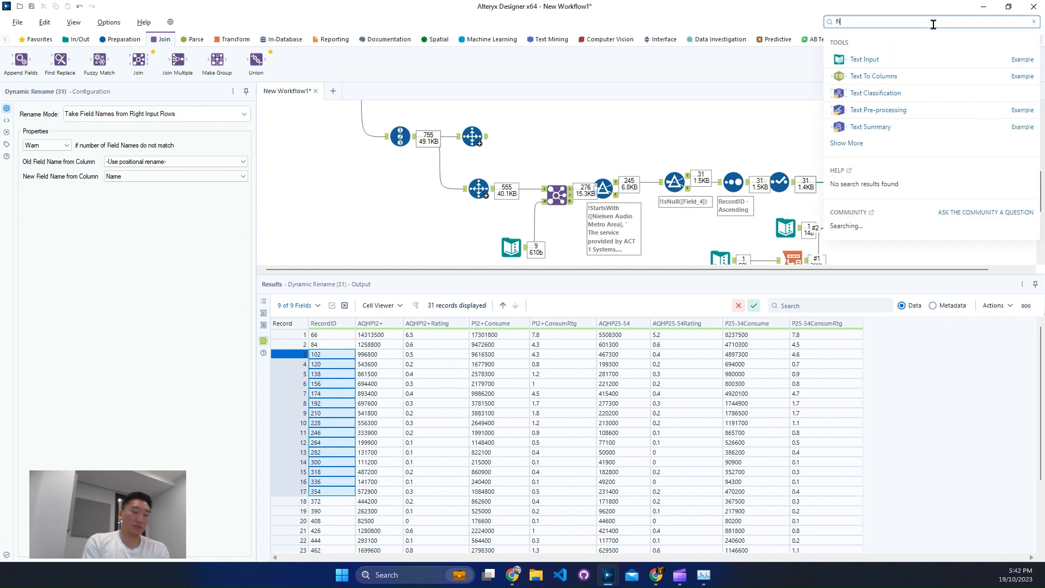
{"action": "type", "text": "l"}
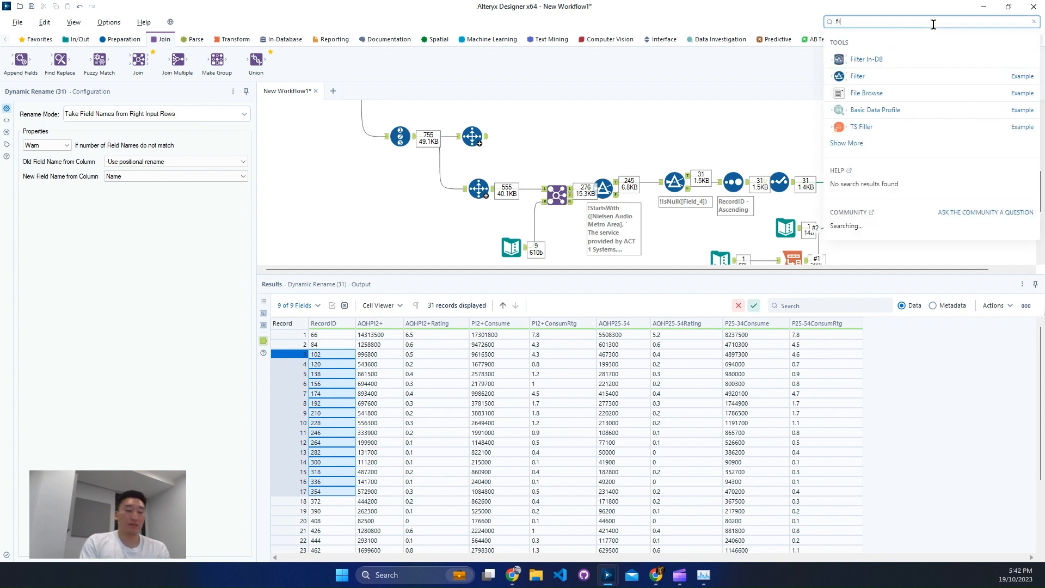
{"action": "type", "text": "sam"}
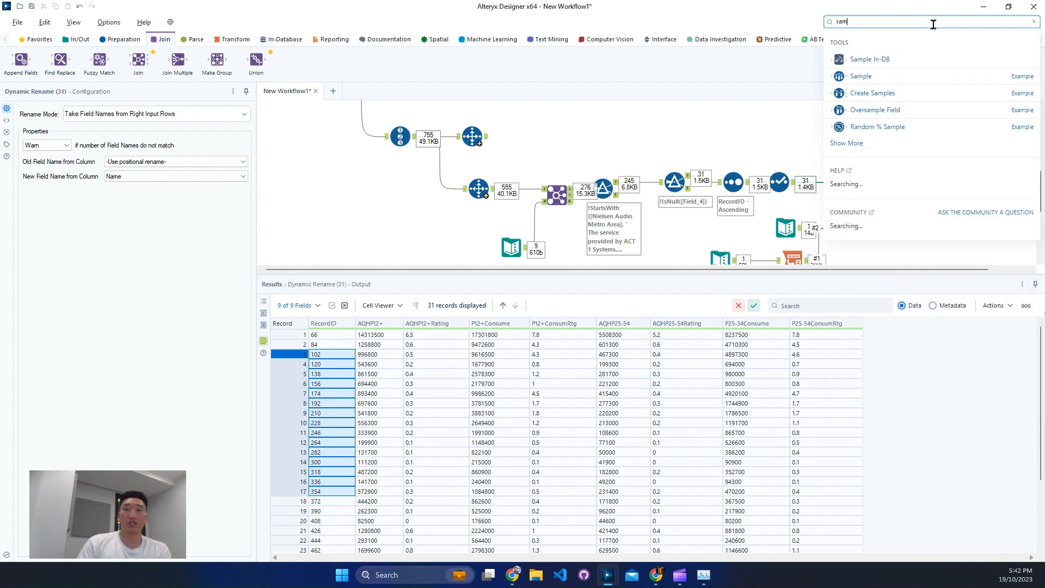
{"action": "left_click_drag", "start_coordinate": [927, 203], "coordinate": [970, 183]}
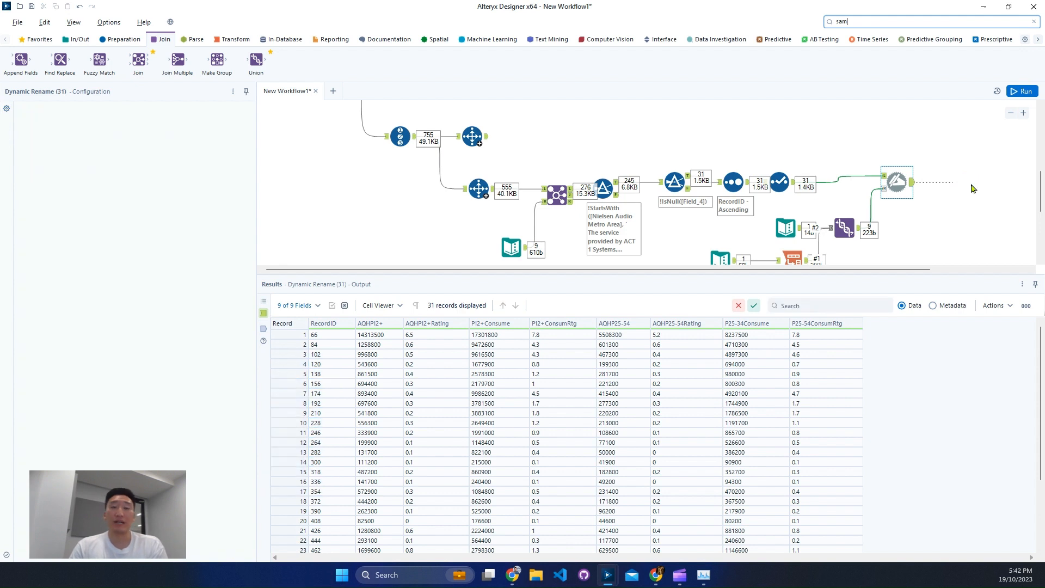
{"action": "left_click_drag", "start_coordinate": [972, 189], "coordinate": [970, 185]}
{"action": "left_click", "coordinate": [969, 184]}
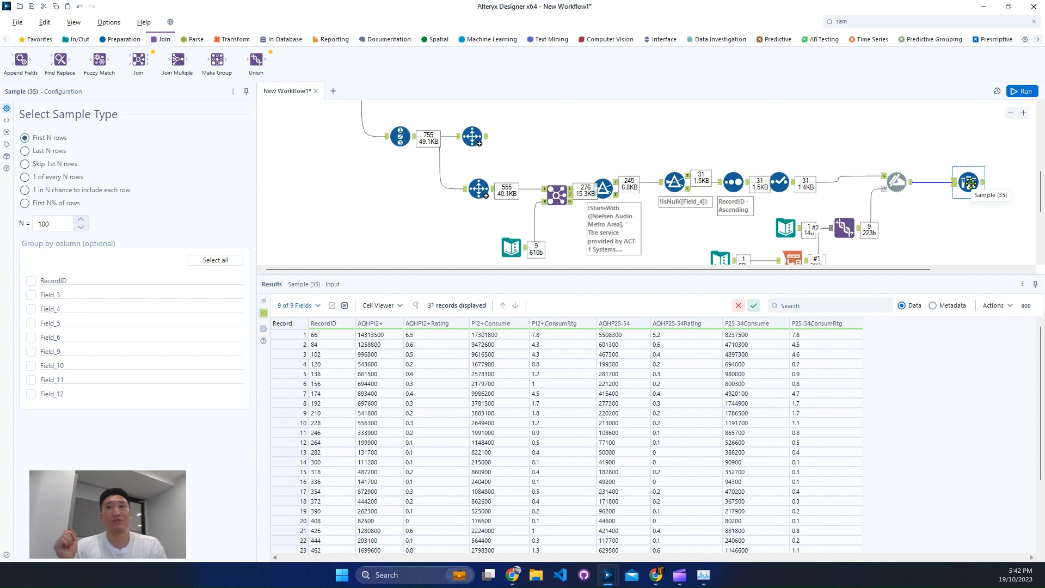
Configure the Sample tool to skip the first N rows with N set to 1
{"action": "left_click", "coordinate": [63, 166]}
{"action": "double_click", "coordinate": [54, 223]}
{"action": "type", "text": "1"}
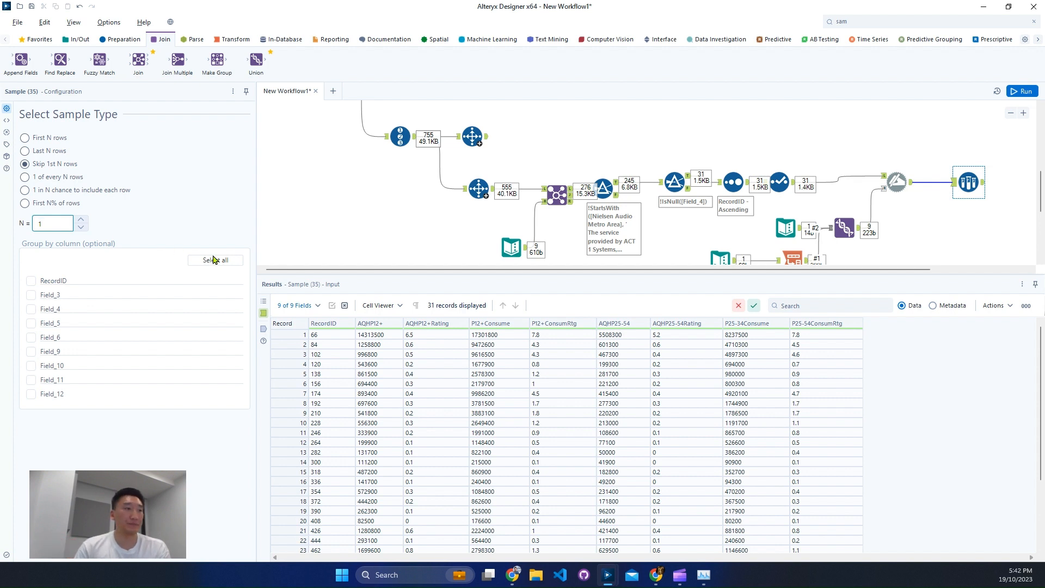
Add a Select tool after the Select Records tool that returns records 7-37
{"action": "left_click", "coordinate": [487, 141]}
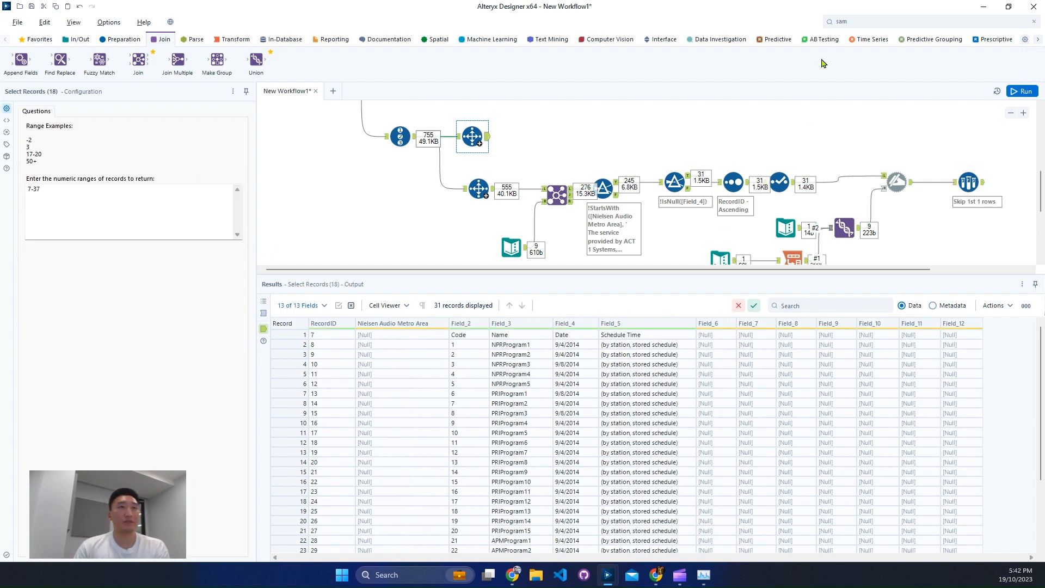
{"action": "left_click", "coordinate": [866, 21]}
{"action": "type", "text": "se"}
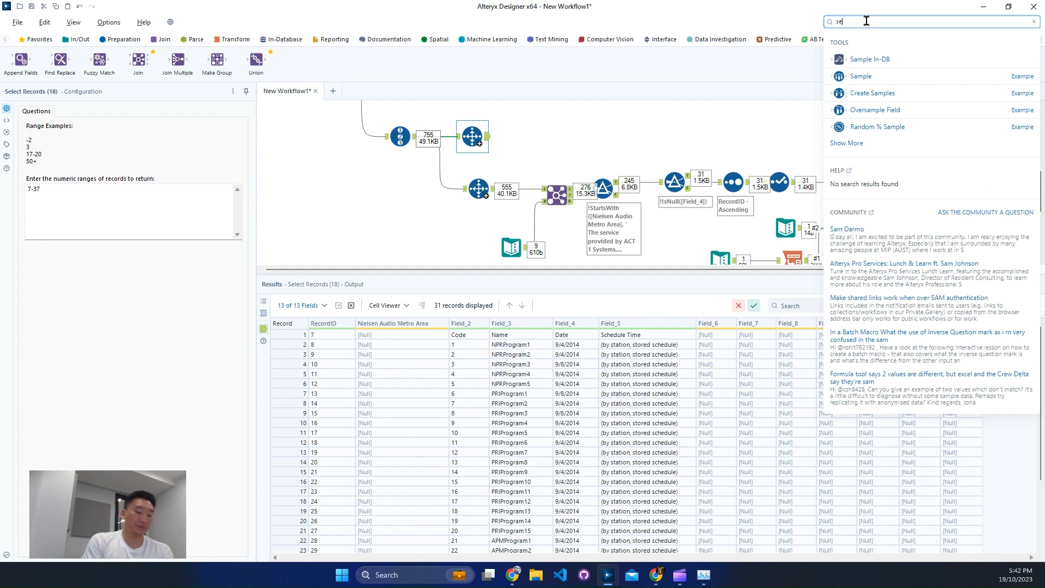
{"action": "type", "text": "l"}
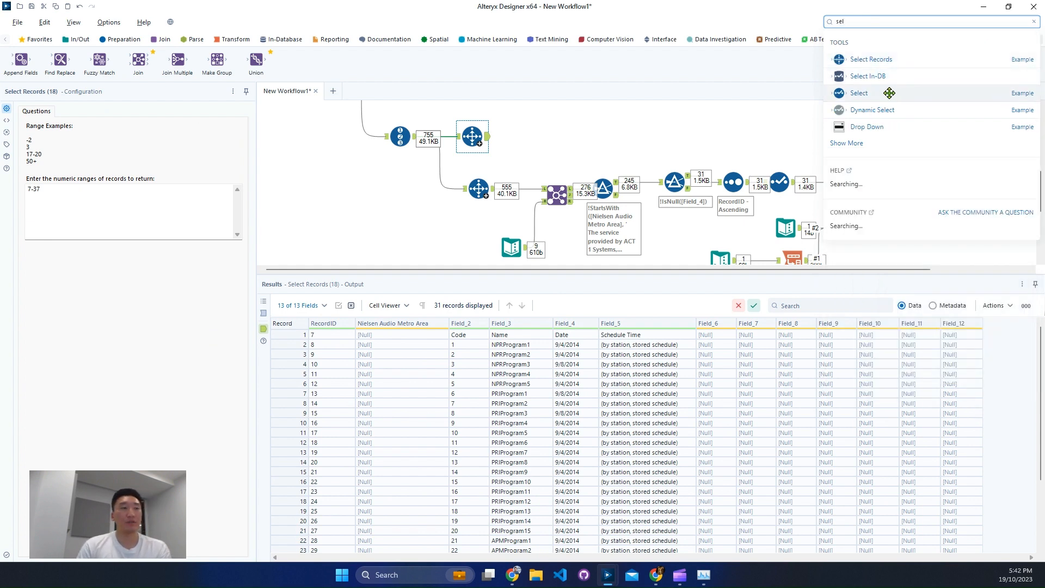
{"action": "left_click_drag", "start_coordinate": [890, 93], "coordinate": [532, 136]}
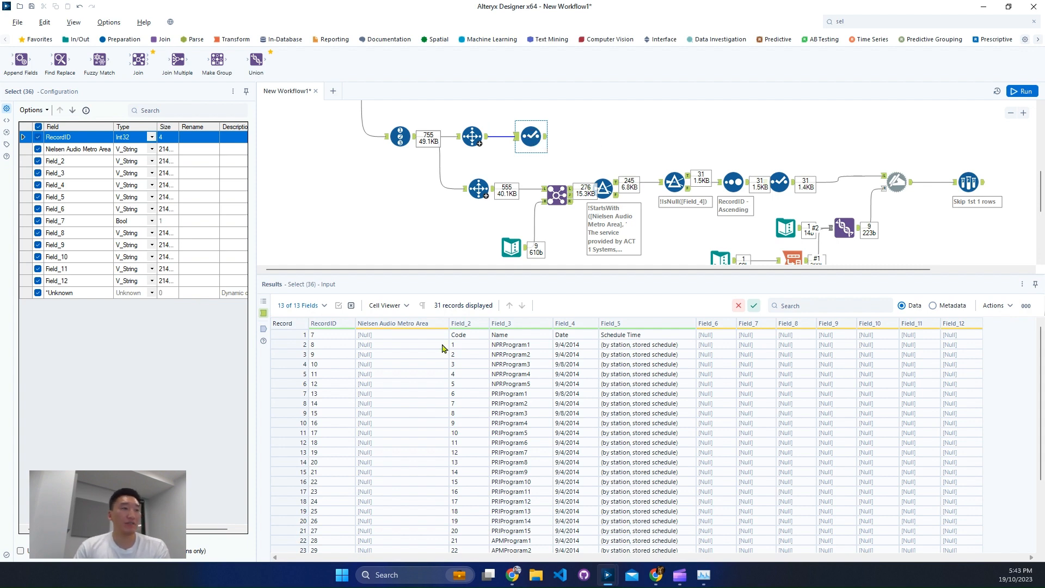
Exclude RecordID, Nielsen Audio Metro Area and Field_6 through Field_12 in the new Select tool, checking the retained columns against the input data
{"action": "left_click_drag", "start_coordinate": [475, 335], "coordinate": [462, 485]}
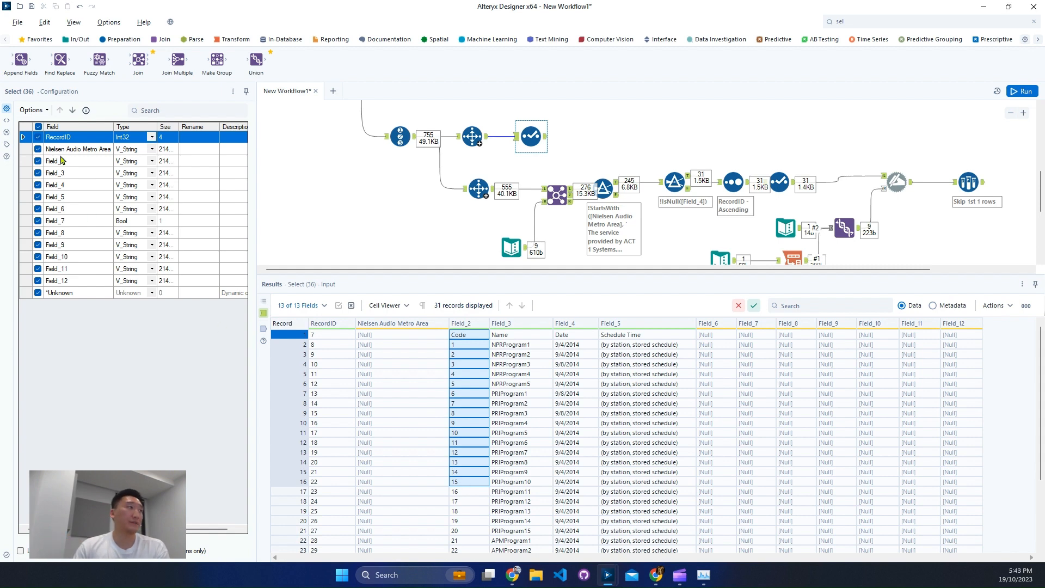
{"action": "left_click", "coordinate": [38, 137]}
{"action": "left_click", "coordinate": [38, 149]}
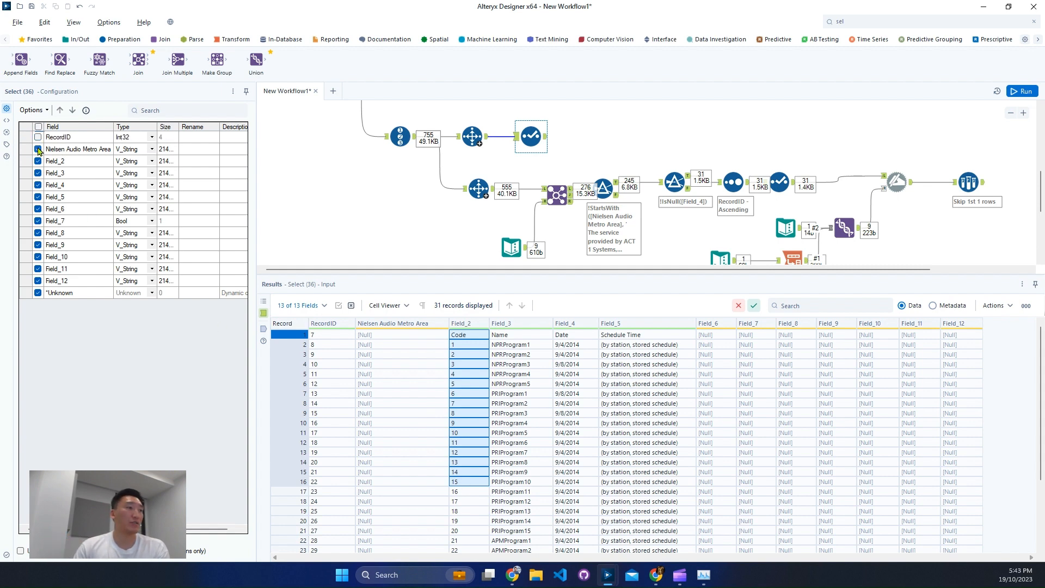
{"action": "left_click", "coordinate": [38, 209]}
{"action": "left_click", "coordinate": [38, 221]}
{"action": "left_click", "coordinate": [38, 232]}
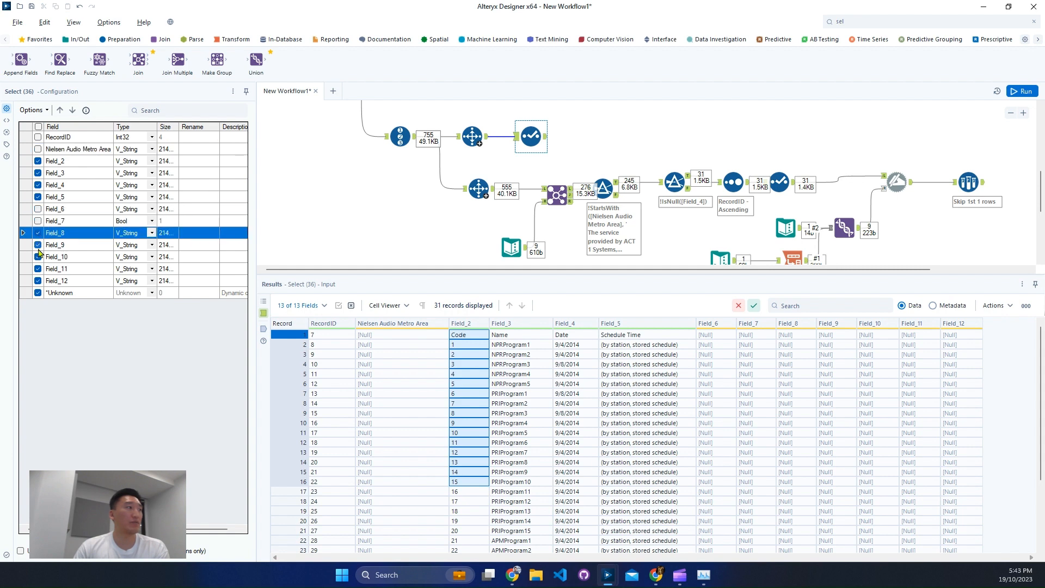
{"action": "left_click", "coordinate": [38, 244]}
{"action": "left_click", "coordinate": [38, 257]}
{"action": "left_click", "coordinate": [39, 268]}
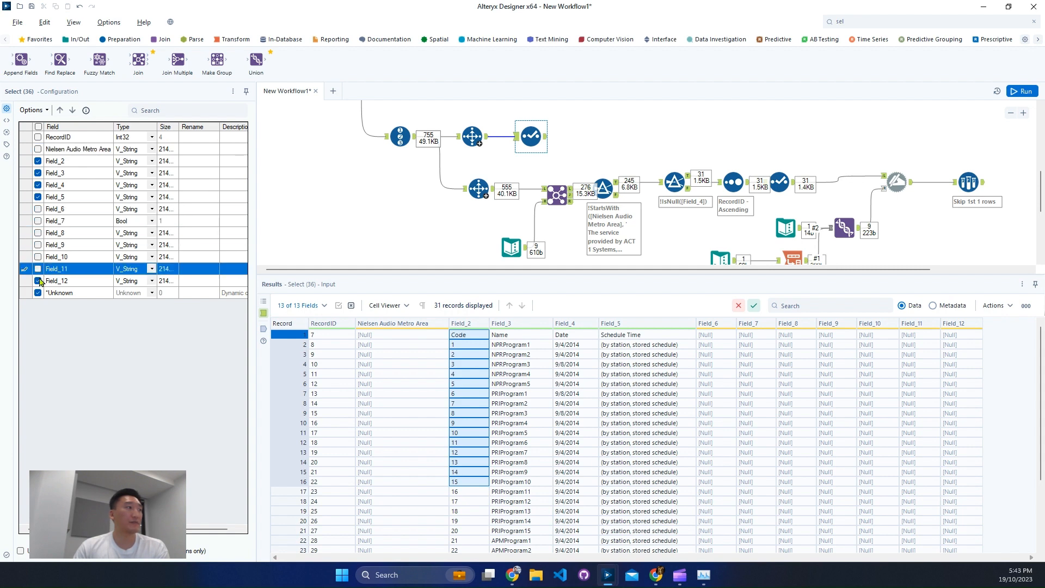
{"action": "left_click", "coordinate": [38, 280]}
{"action": "left_click", "coordinate": [521, 364]}
{"action": "left_click_drag", "start_coordinate": [514, 336], "coordinate": [556, 402]}
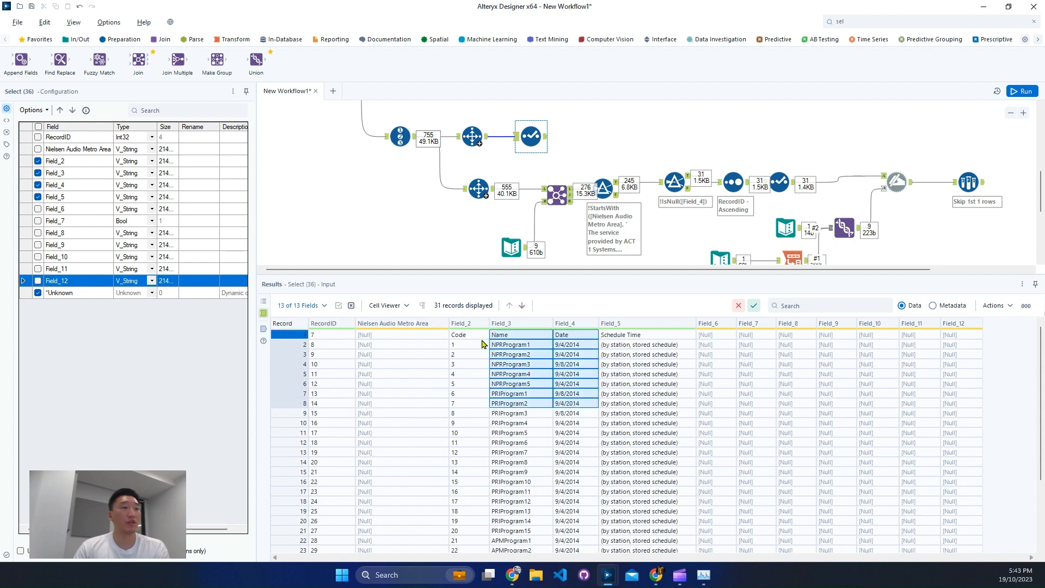
{"action": "left_click_drag", "start_coordinate": [465, 334], "coordinate": [647, 406]}
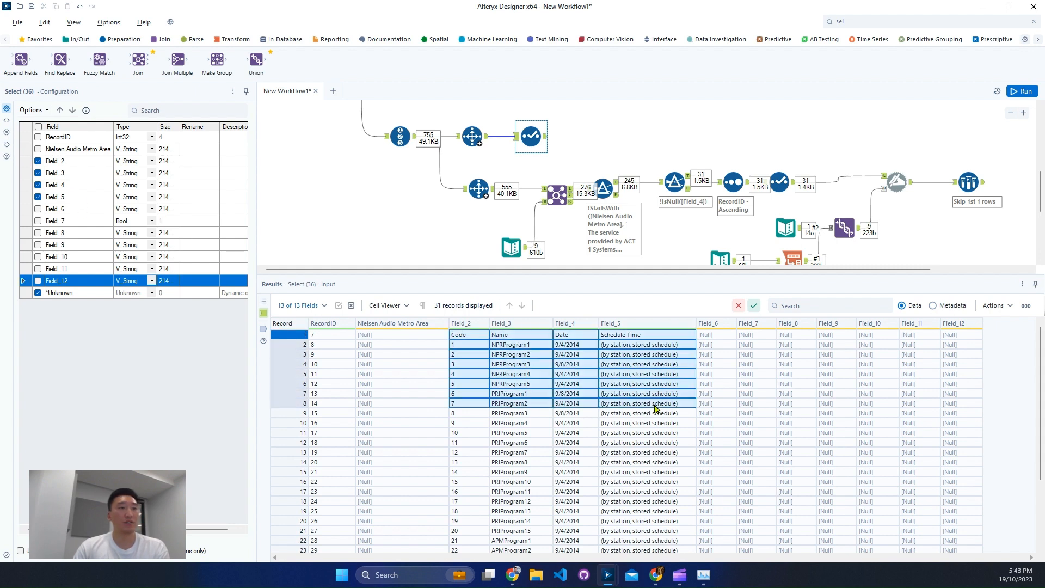
Add a Dynamic Rename after the new Select tool and set its mode to Take Field Names from First Row of Data
{"action": "left_click", "coordinate": [855, 22]}
{"action": "type", "text": "d"}
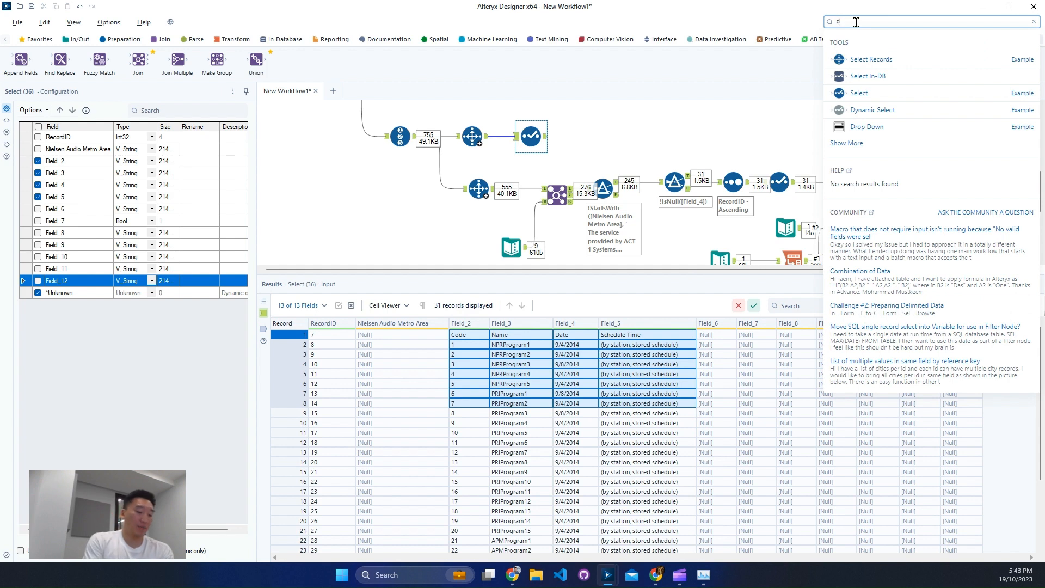
{"action": "type", "text": "yn"}
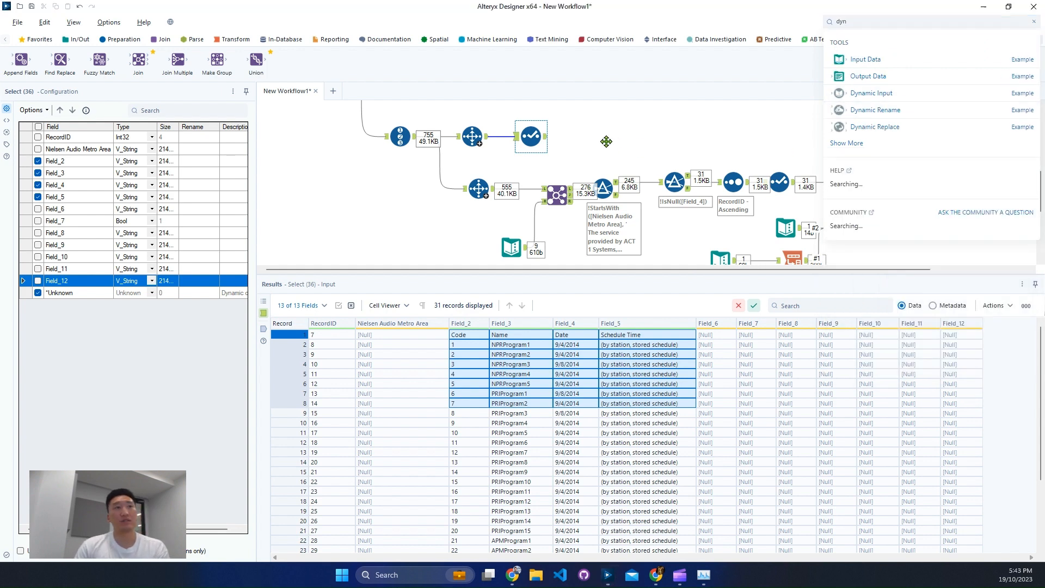
{"action": "left_click_drag", "start_coordinate": [606, 142], "coordinate": [585, 138]}
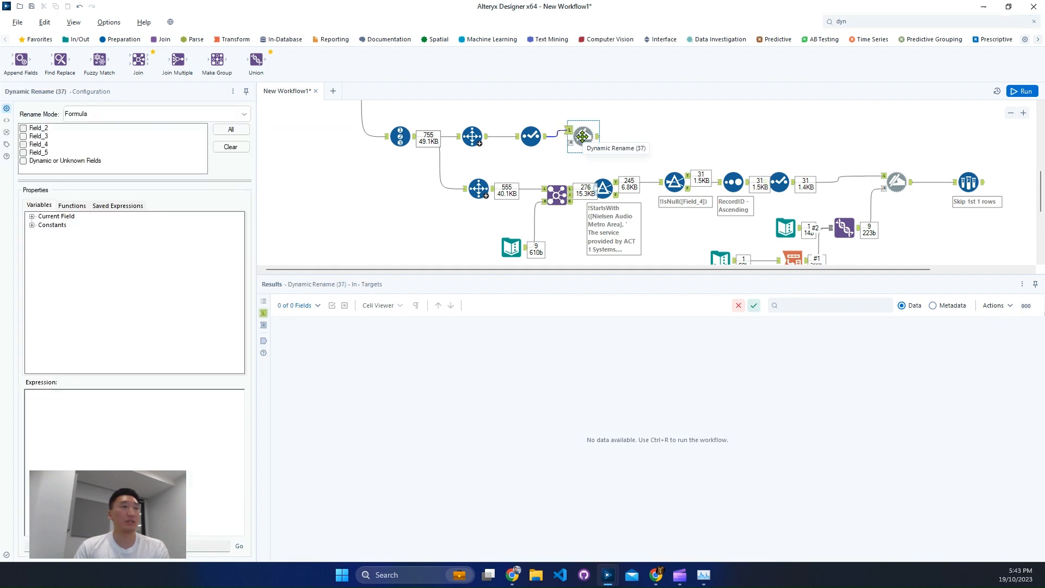
{"action": "left_click", "coordinate": [73, 113]}
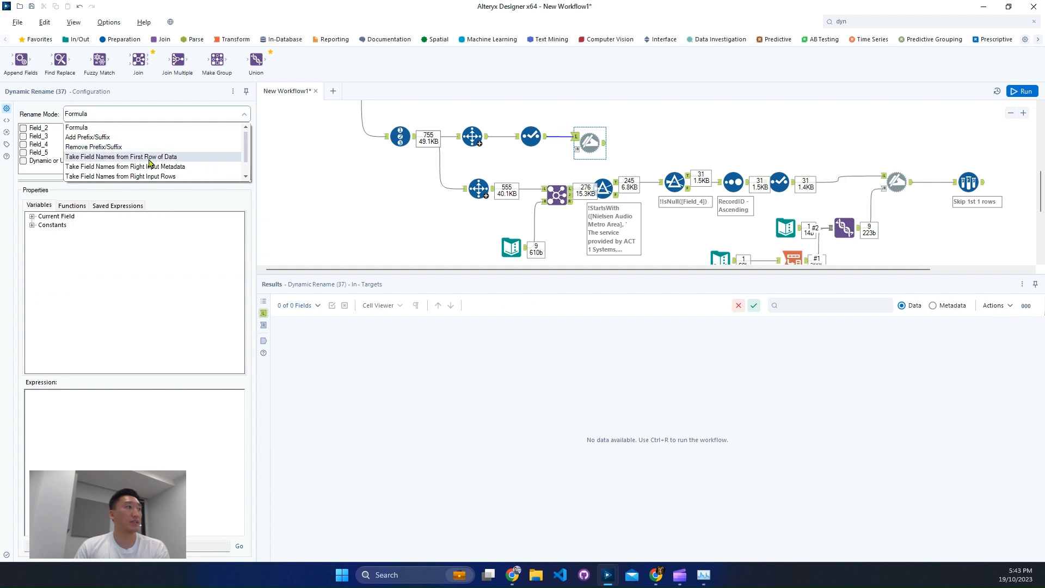
{"action": "left_click", "coordinate": [149, 157]}
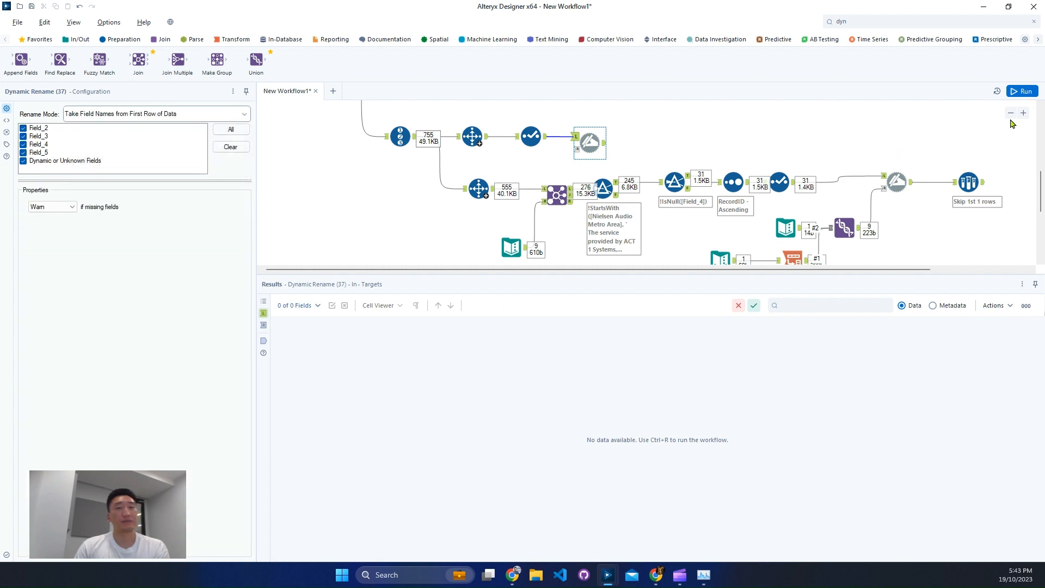
Run the workflow and examine the Sample tool's output, starting with its first record
{"action": "left_click", "coordinate": [1021, 92]}
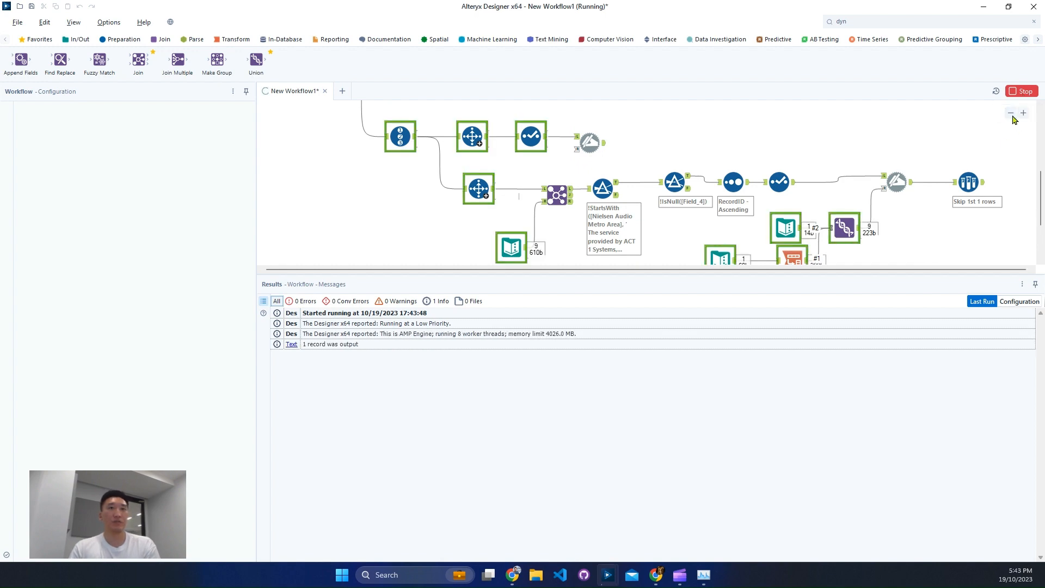
{"action": "left_click", "coordinate": [1011, 113]}
{"action": "left_click", "coordinate": [857, 187]}
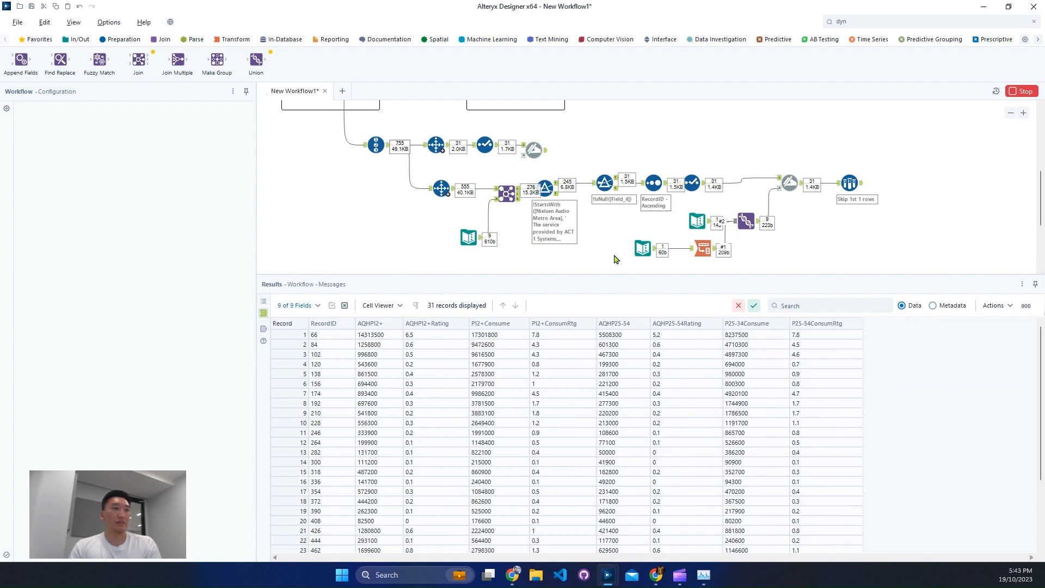
{"action": "left_click", "coordinate": [860, 185]}
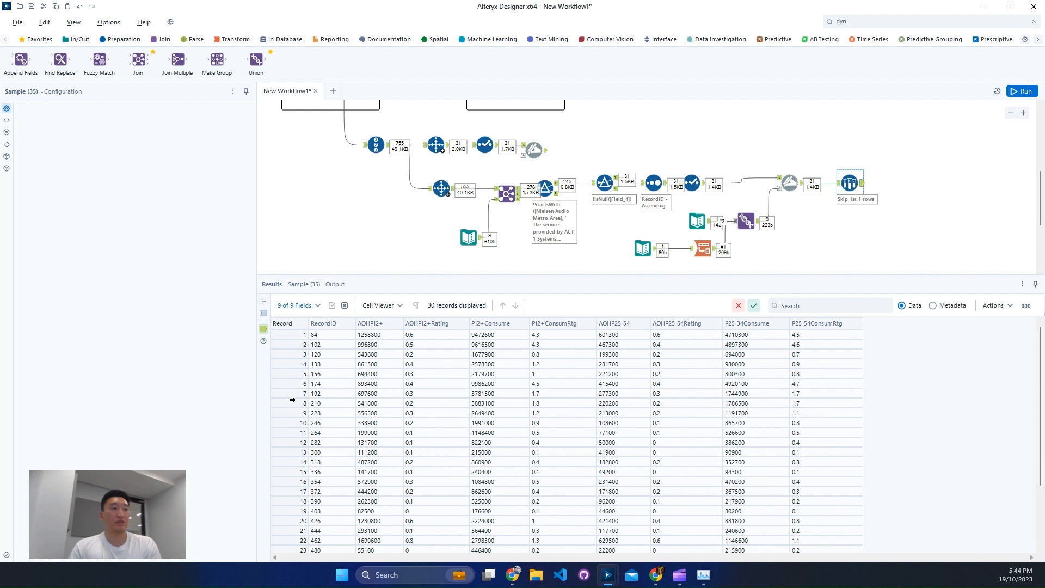
{"action": "left_click", "coordinate": [322, 335]}
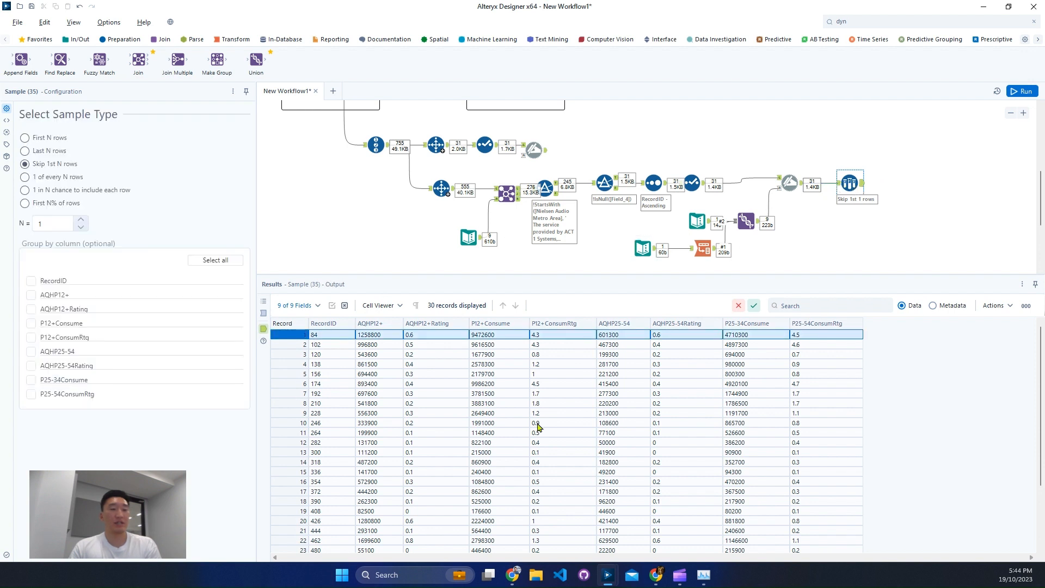
Review the program list from the new Dynamic Rename and add a Join taking it as left input and the Sample output as right input
{"action": "left_click", "coordinate": [547, 157]}
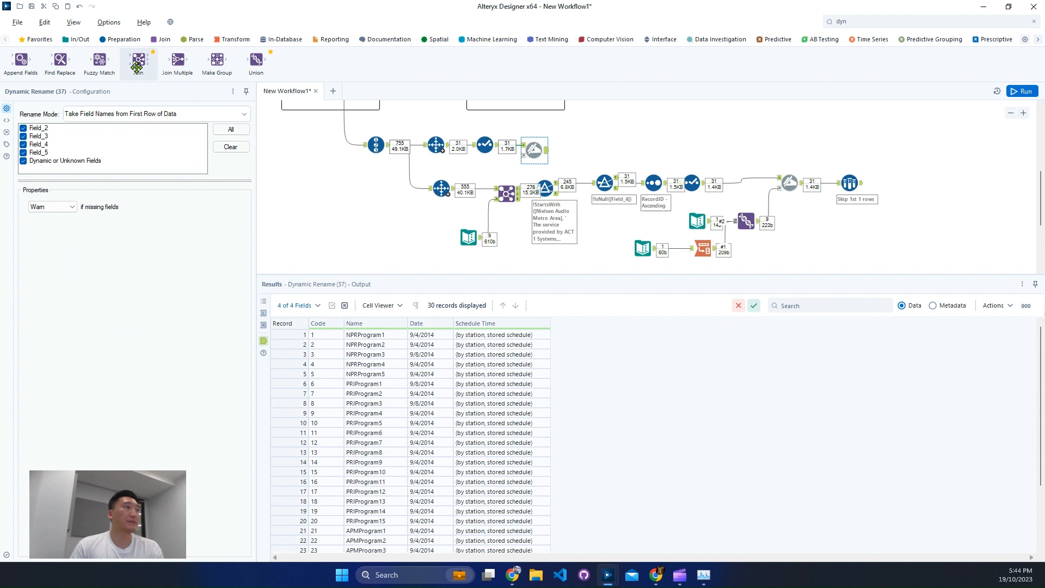
{"action": "left_click_drag", "start_coordinate": [138, 59], "coordinate": [896, 168]}
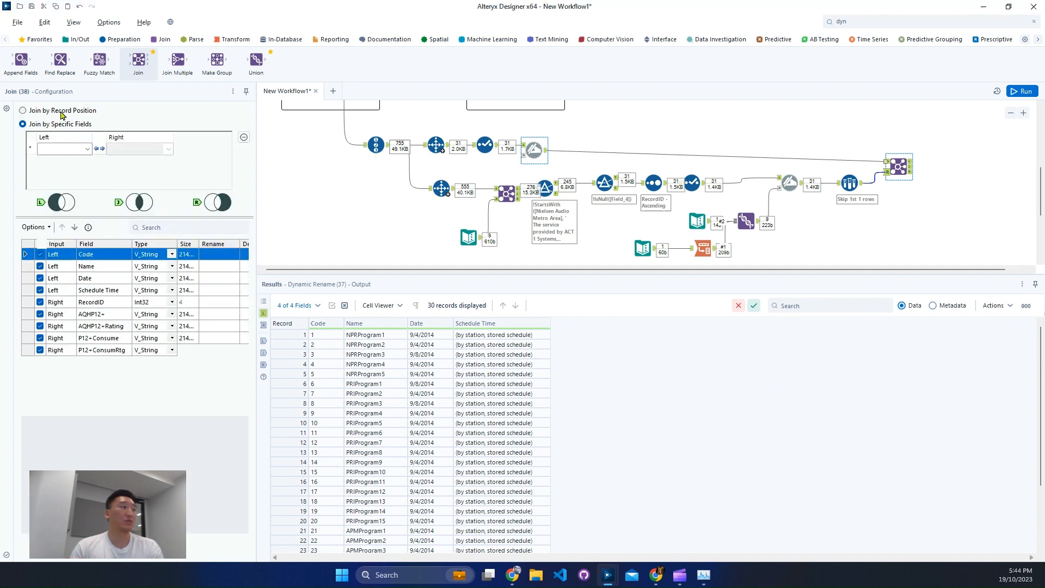
Set the new Join to combine the streams by record position and exclude the right input's RecordID field
{"action": "left_click", "coordinate": [22, 111]}
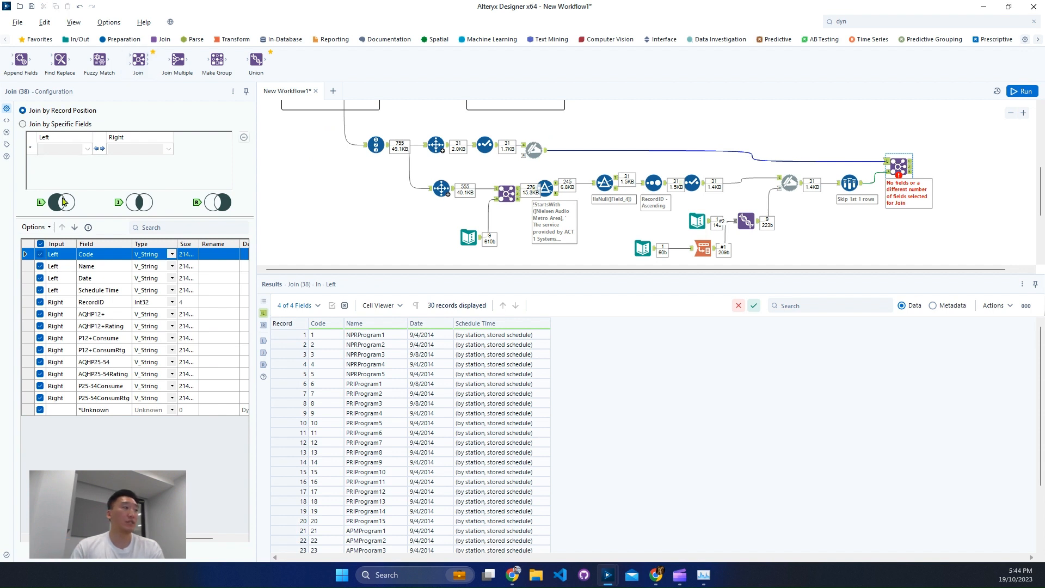
{"action": "left_click", "coordinate": [40, 302]}
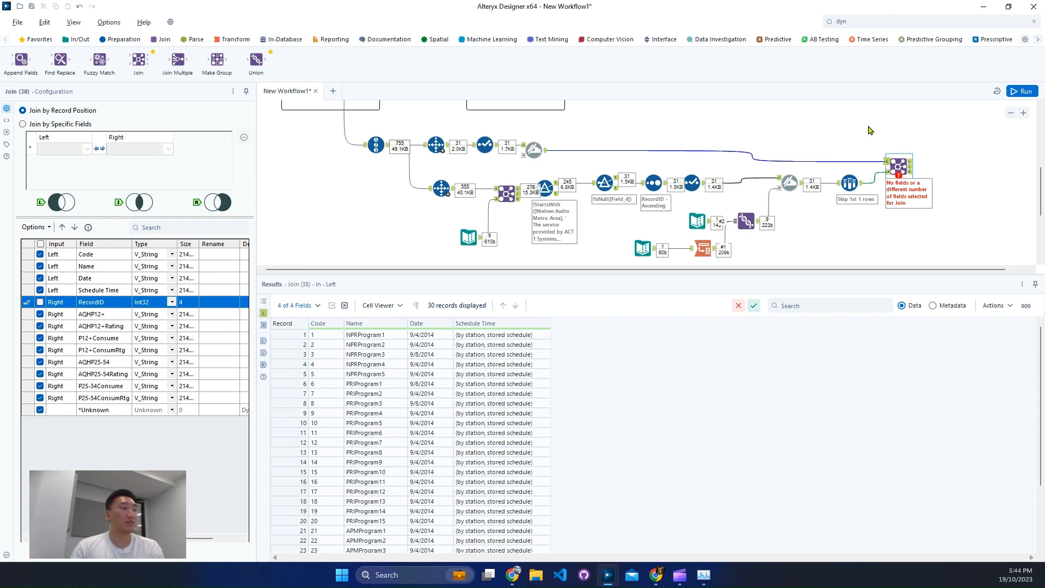
Run the workflow and examine the Join's joined output across all records and fields, resizing the results area to view them
{"action": "left_click", "coordinate": [1022, 91]}
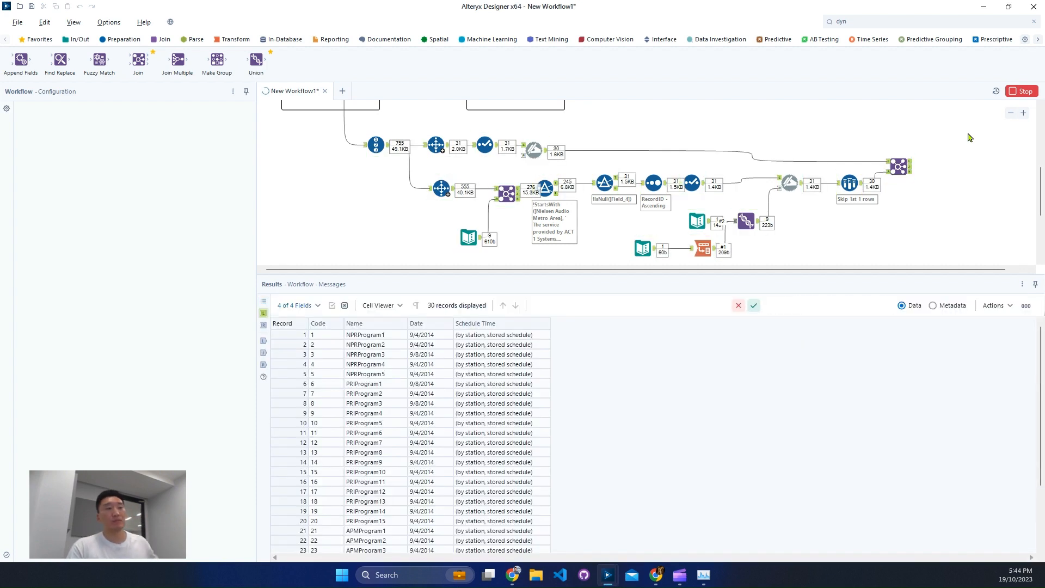
{"action": "left_click", "coordinate": [909, 166]}
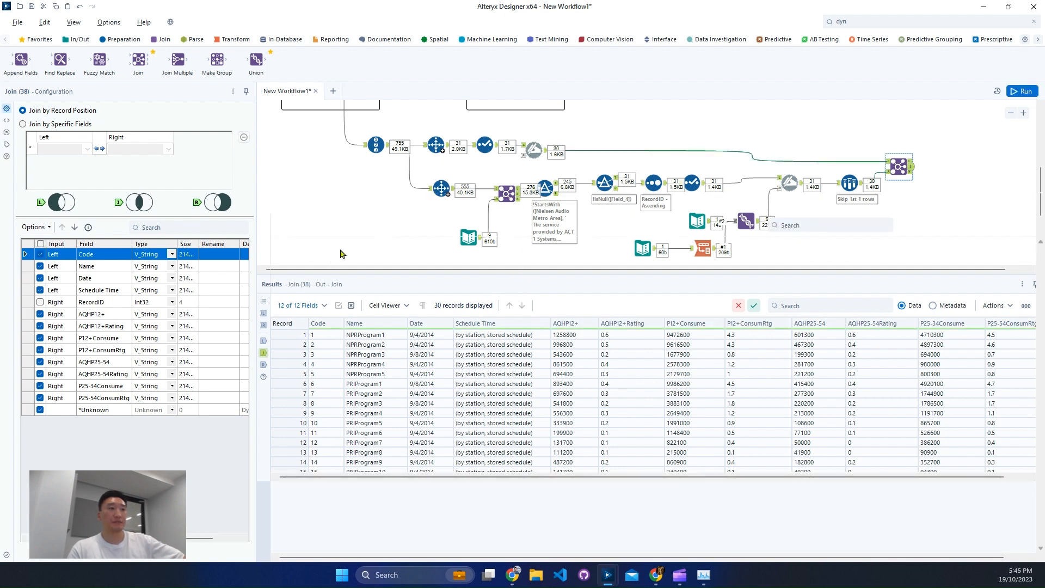
{"action": "left_click_drag", "start_coordinate": [338, 275], "coordinate": [343, 194]}
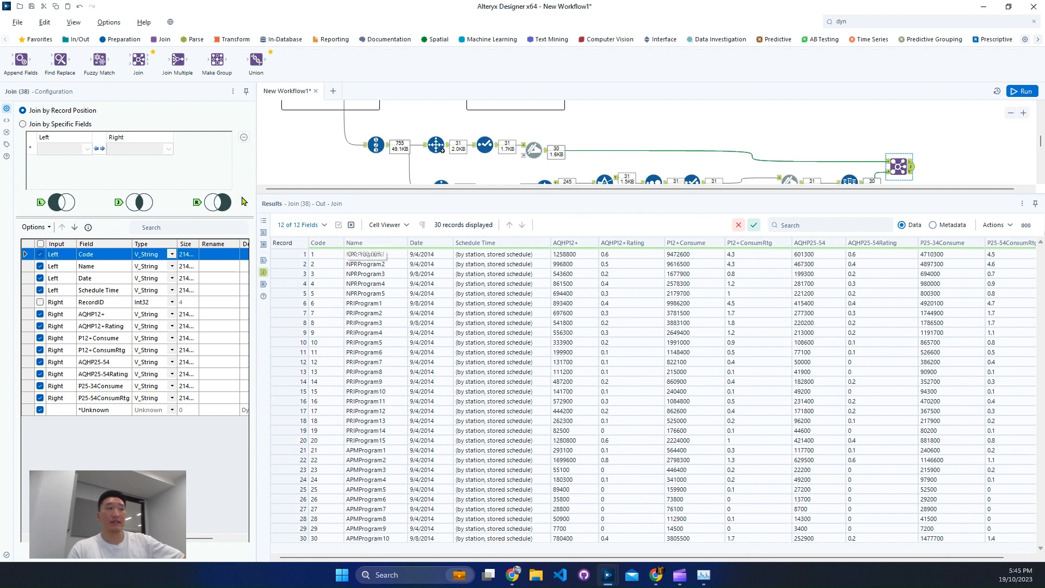
{"action": "left_click_drag", "start_coordinate": [257, 180], "coordinate": [196, 204]}
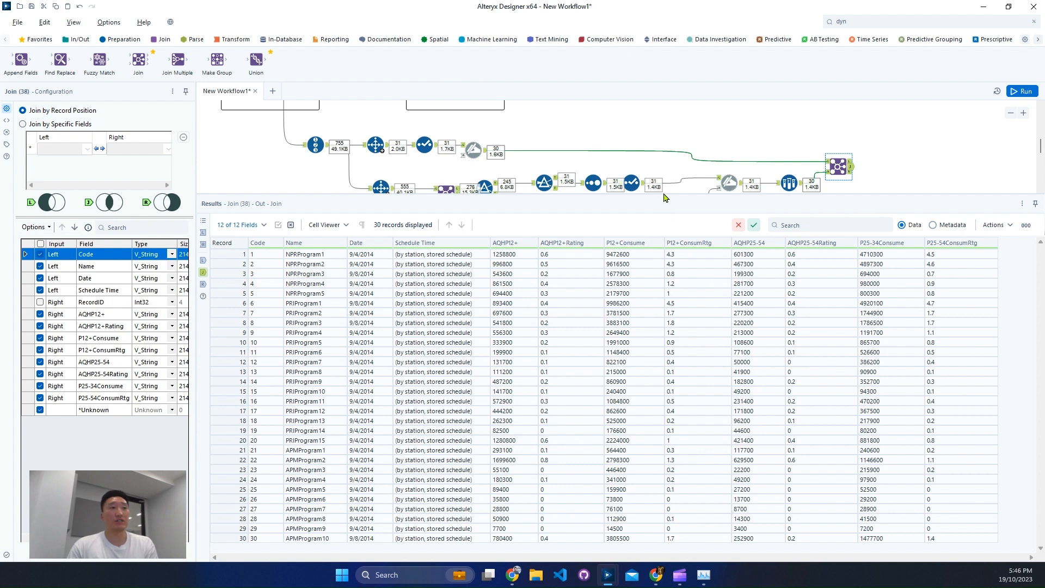
{"action": "left_click_drag", "start_coordinate": [664, 197], "coordinate": [601, 354]}
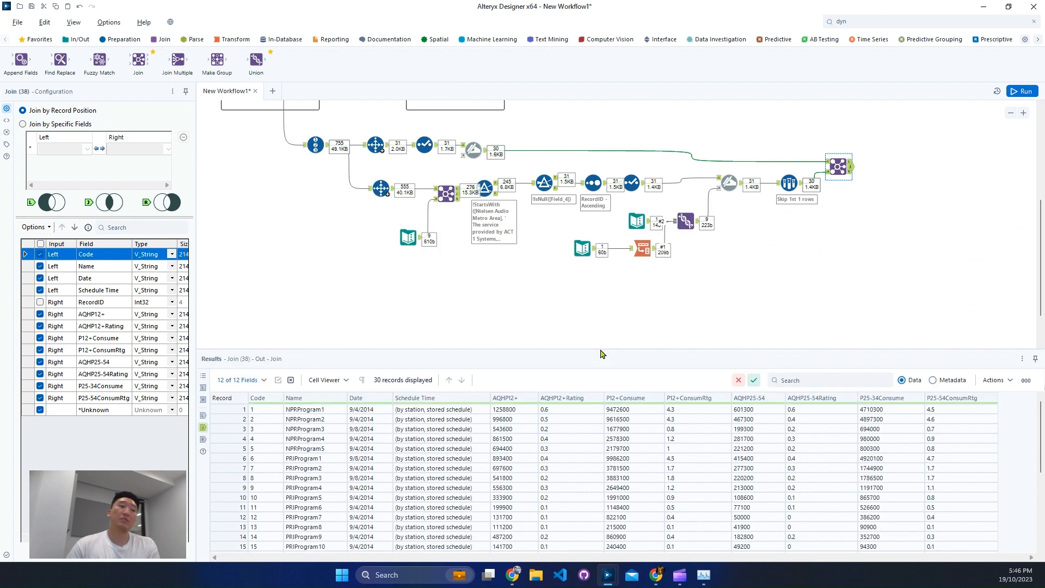